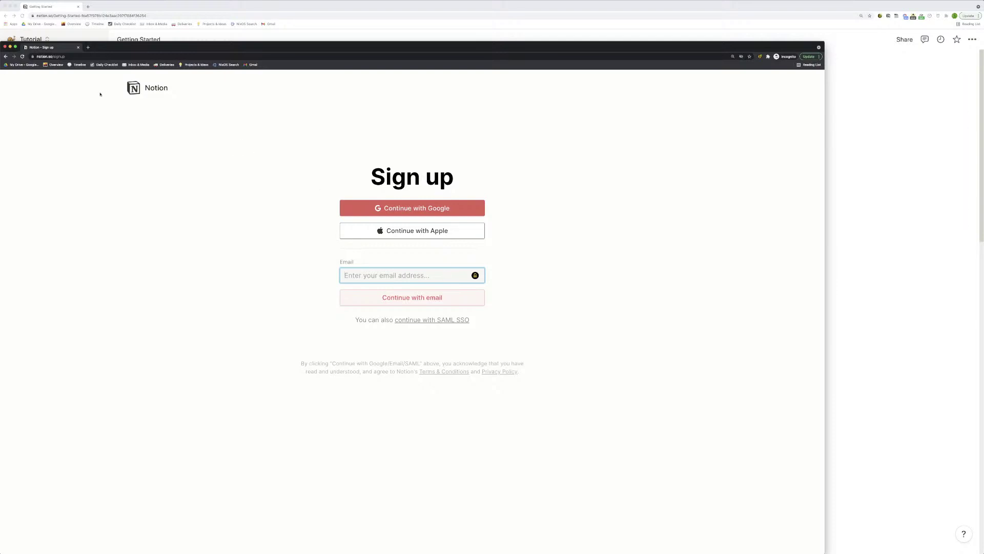
# Put the Notion sign-up window away and look through the Getting Started page from beginning to end.
pyautogui.click(9, 48)
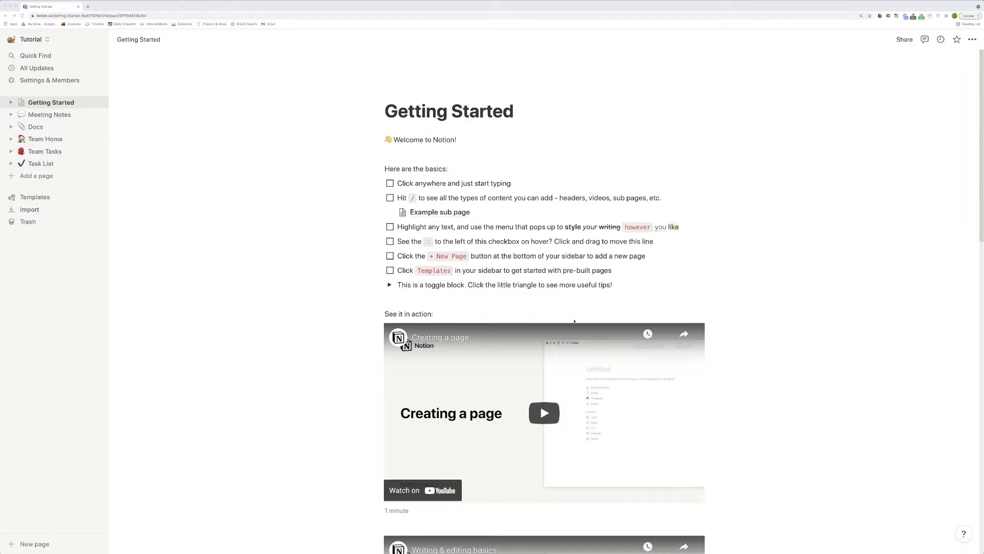
pyautogui.scroll(-6, 742, 355)
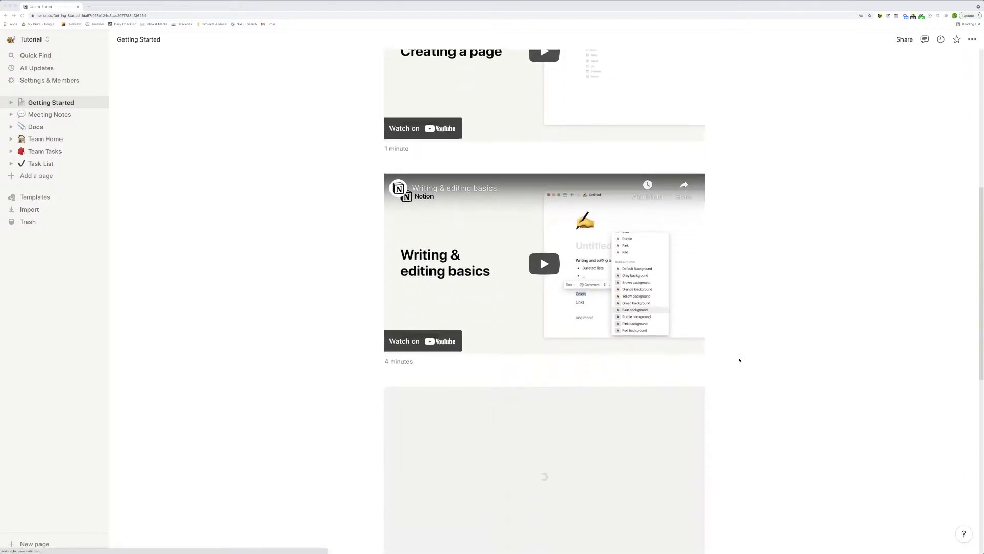
pyautogui.scroll(-9, 740, 359)
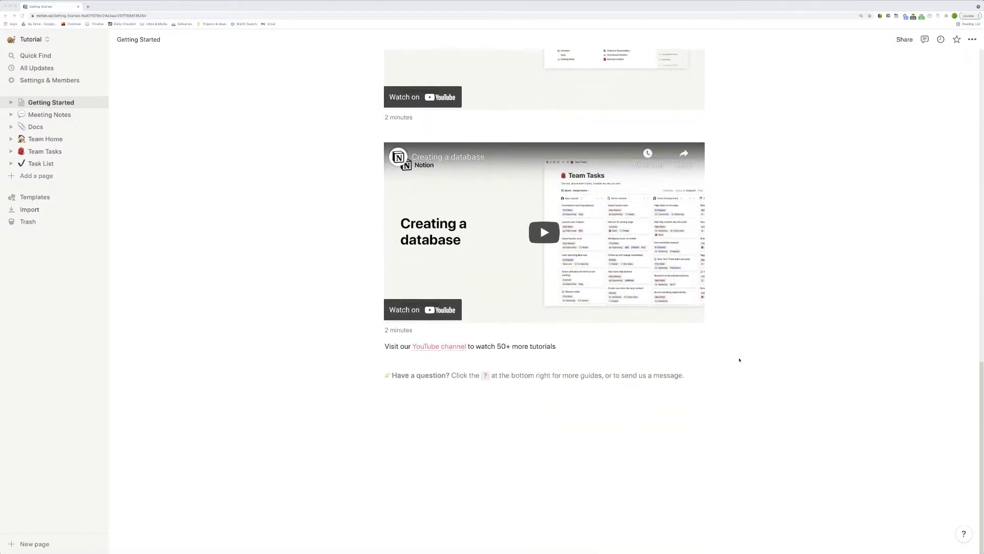
pyautogui.scroll(5, 739, 359)
pyautogui.scroll(2, 740, 360)
pyautogui.scroll(3, 740, 359)
pyautogui.scroll(1, 740, 359)
pyautogui.scroll(6, 740, 360)
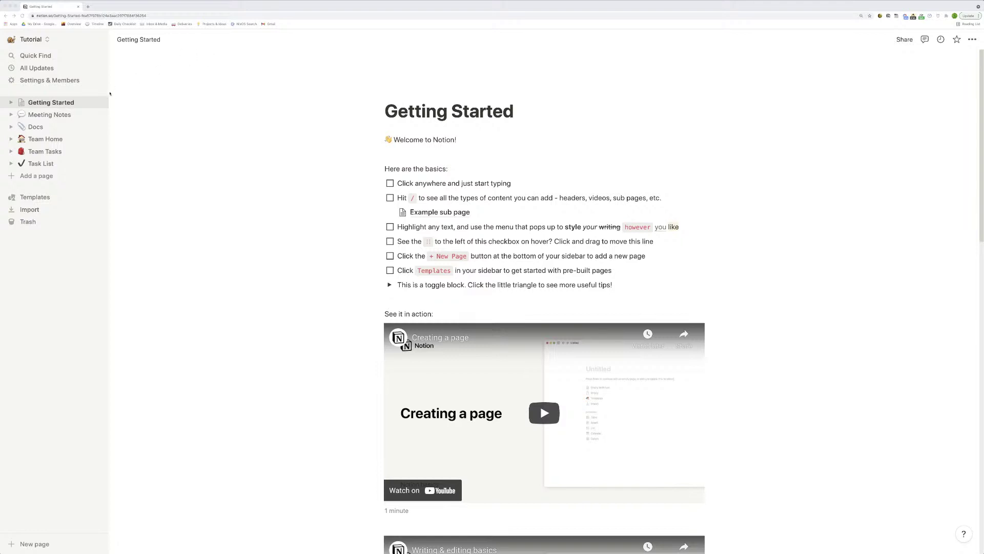
# Look at the Meeting Notes, Docs, Team Home, Team Tasks and Task List pages, then return to Getting Started.
pyautogui.click(71, 116)
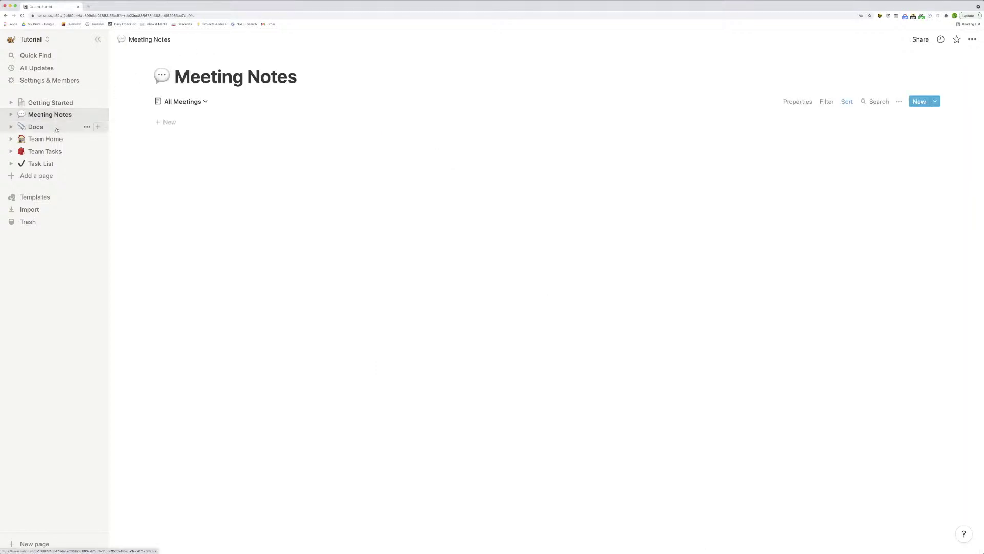
pyautogui.click(56, 128)
pyautogui.click(54, 139)
pyautogui.click(53, 153)
pyautogui.click(46, 163)
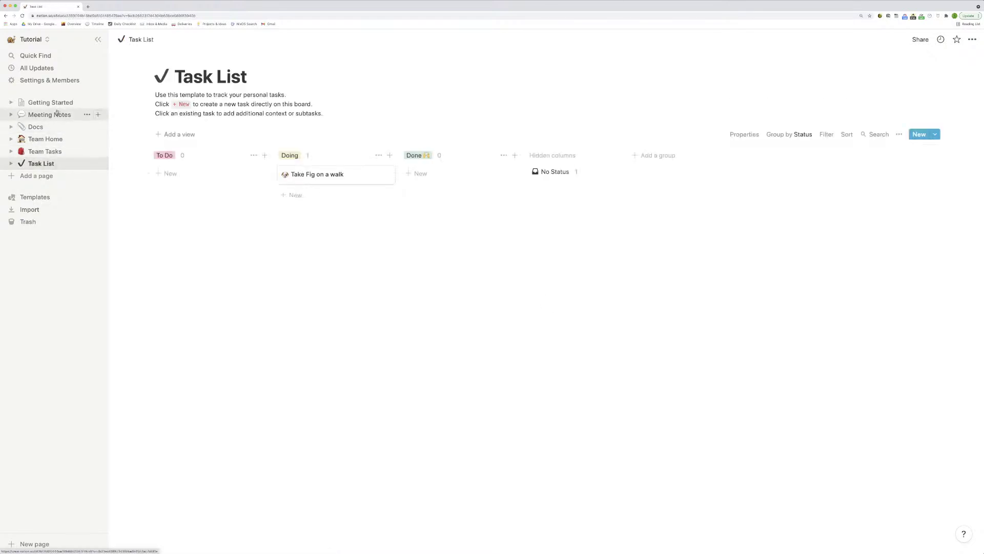
pyautogui.click(60, 107)
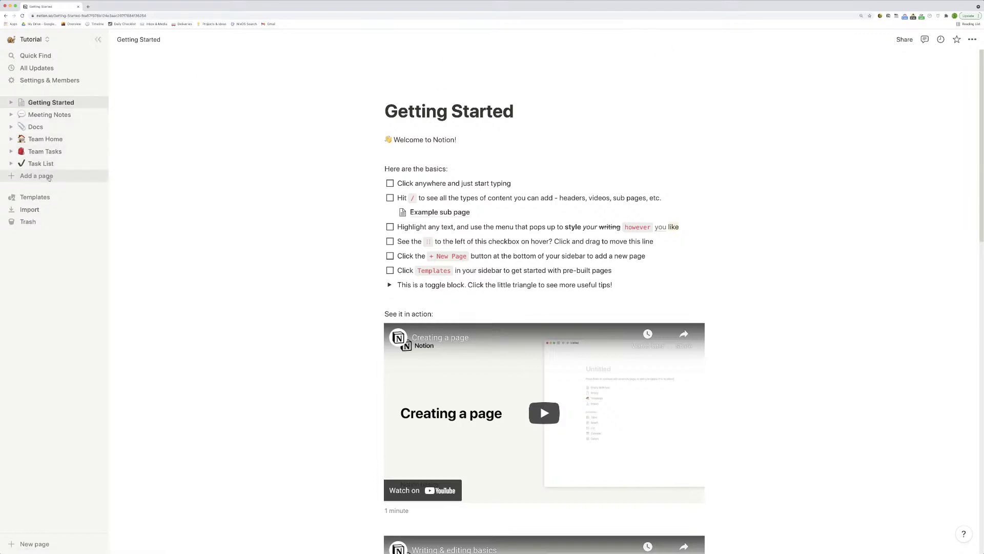
# Add a new page titled "Tutorial" to the workspace and start it as an empty page.
pyautogui.click(43, 178)
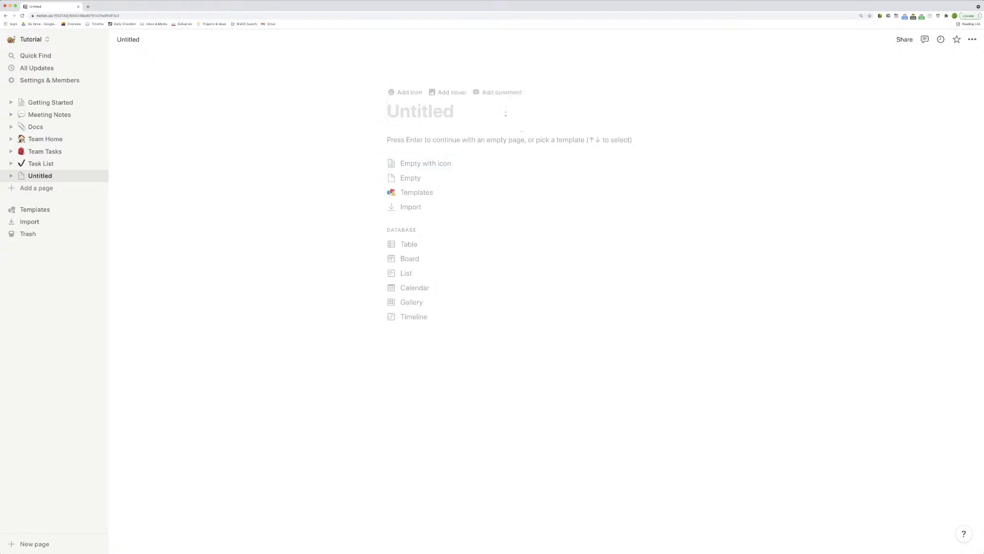
pyautogui.write('Tutorial')
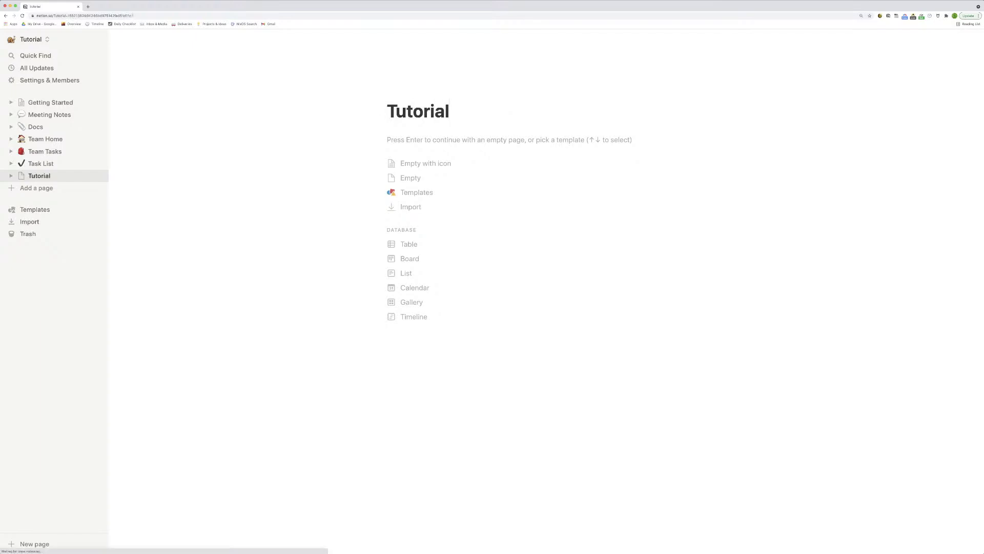
pyautogui.click(470, 180)
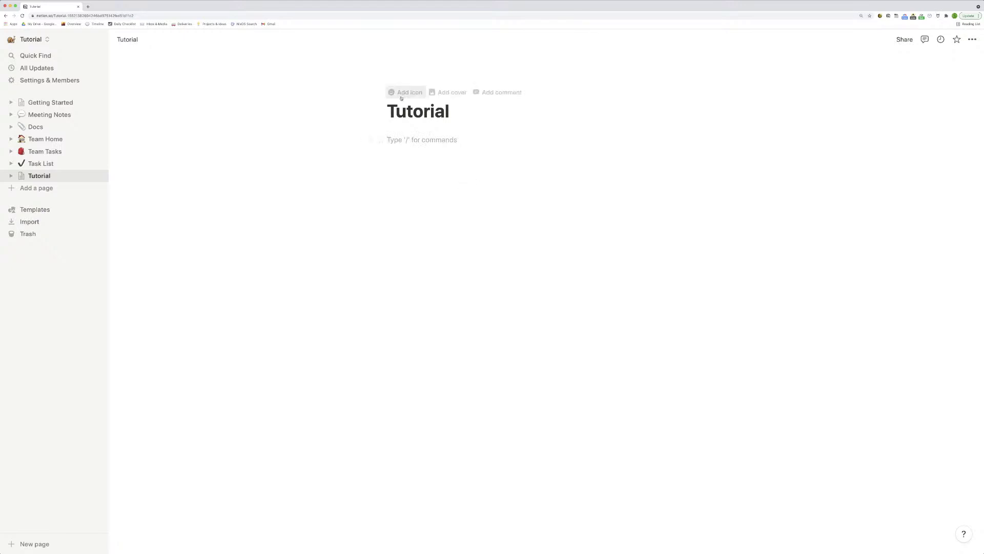
# Give the Tutorial page a face with tears of joy emoji as its icon.
pyautogui.click(405, 92)
pyautogui.click(405, 92)
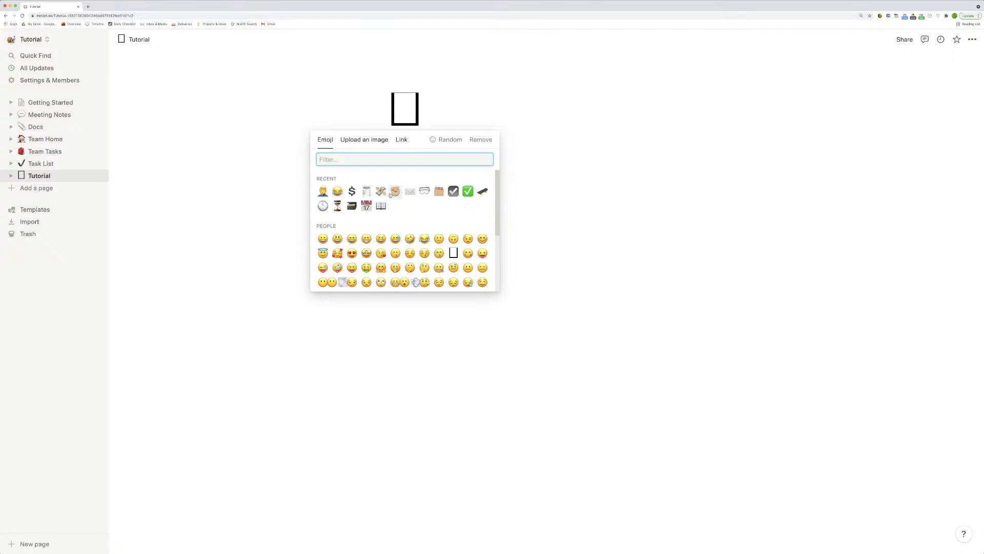
pyautogui.click(337, 191)
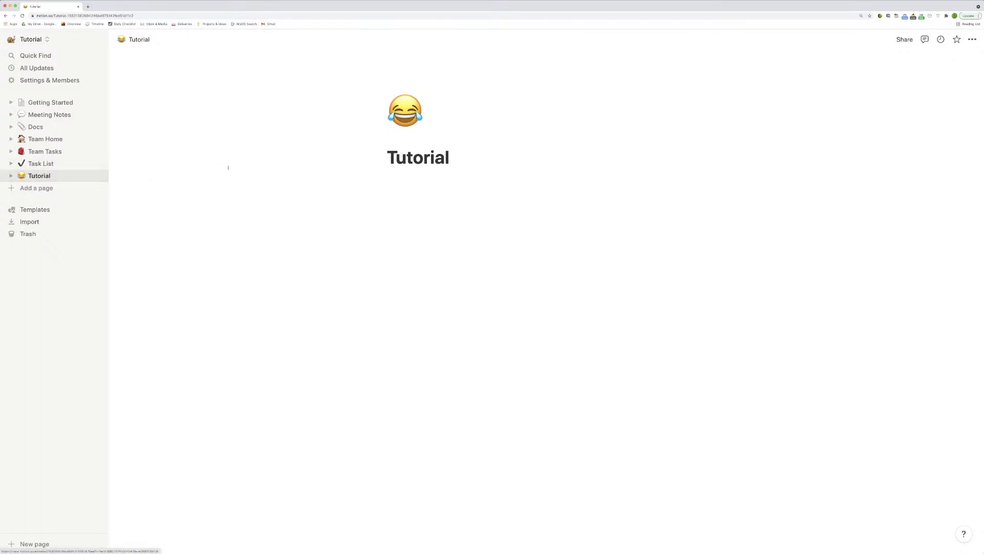
pyautogui.moveTo(399, 139)
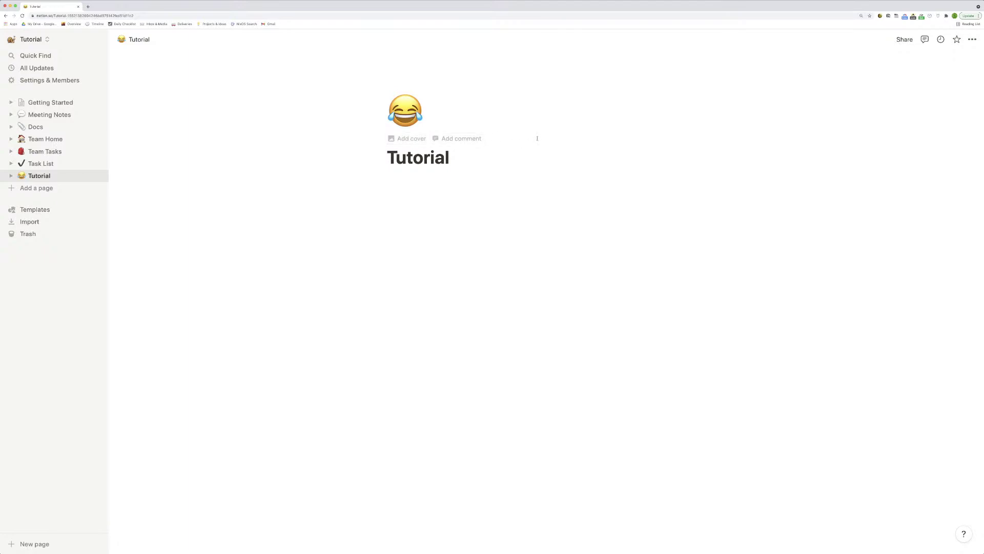
pyautogui.click(520, 197)
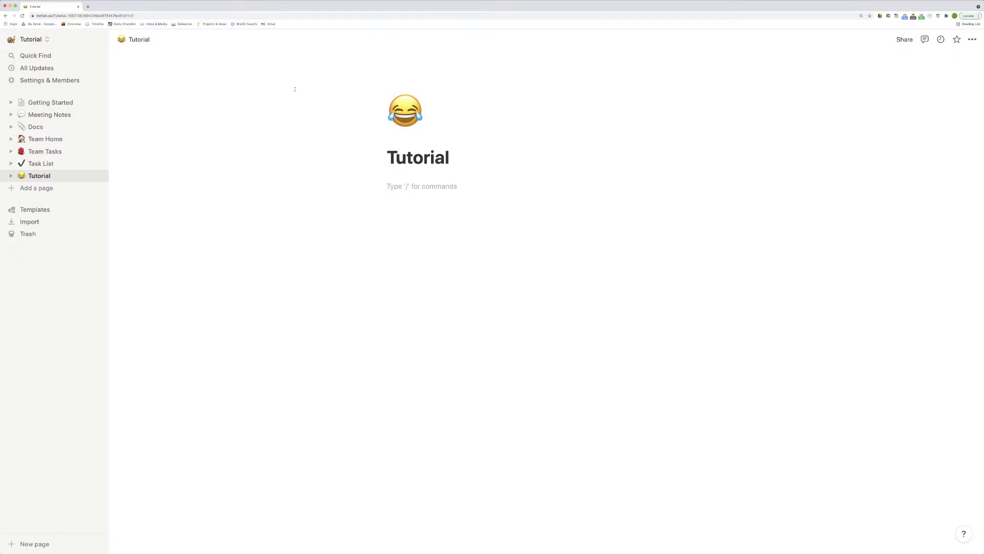
# Try adding a period to the end of the Tutorial page title and remove it again.
pyautogui.click(458, 155)
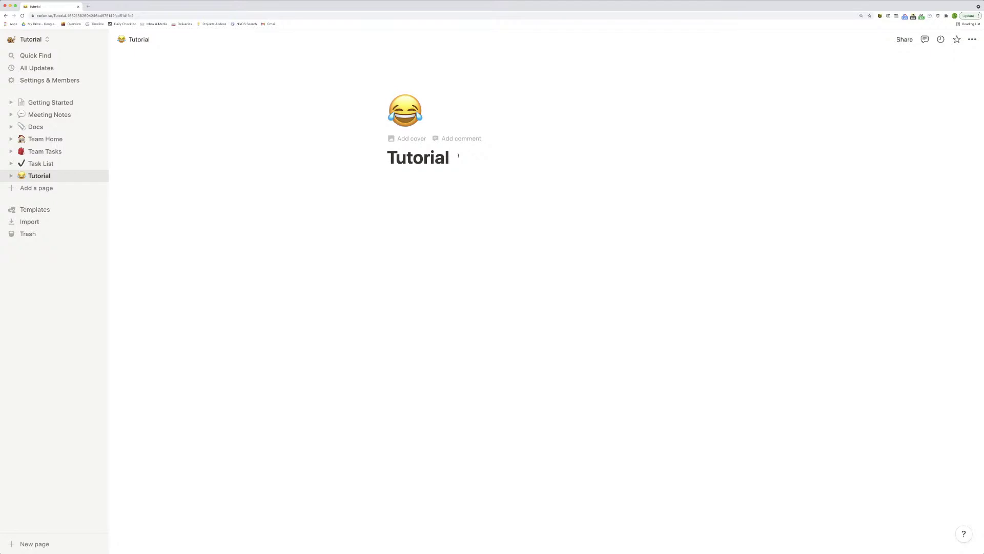
pyautogui.click(196, 17)
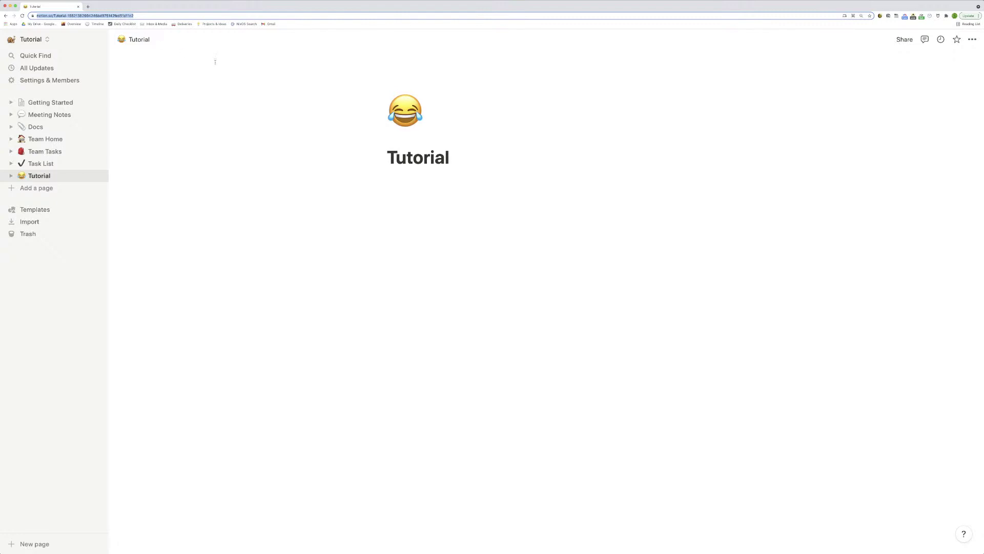
pyautogui.click(59, 16)
pyautogui.moveTo(75, 16); pyautogui.dragTo(87, 16)
pyautogui.click(463, 157)
pyautogui.write('.')
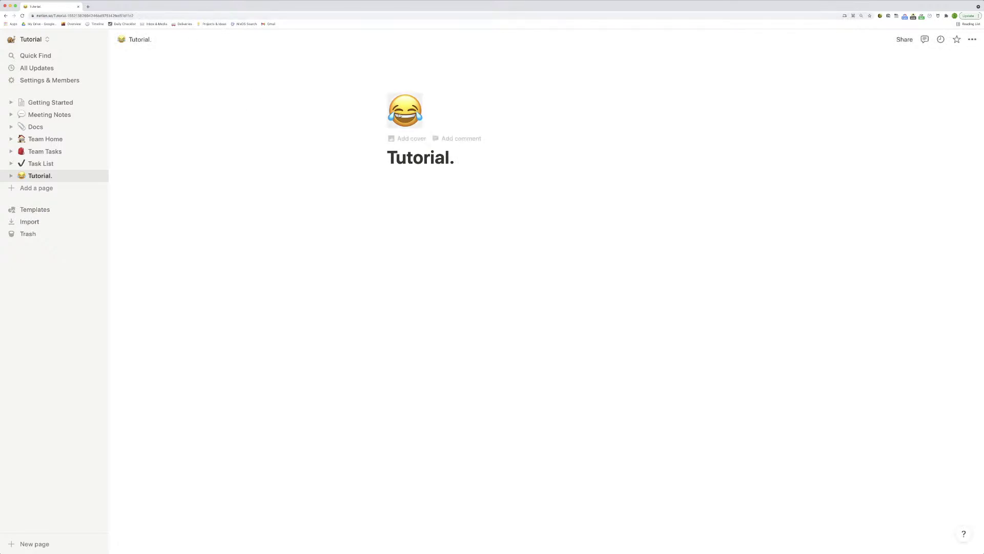
pyautogui.press('BackSpace')
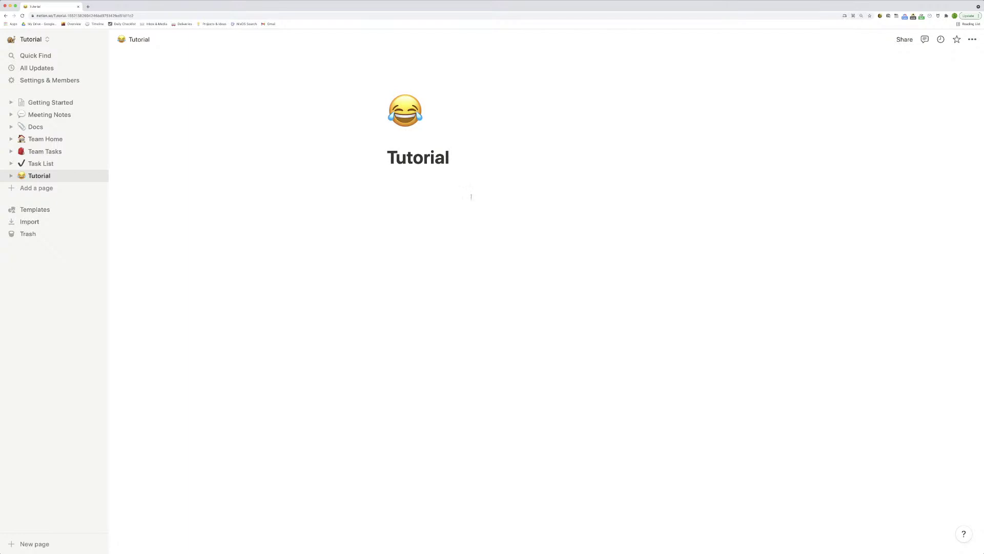
# Examine the Tutorial page's style and page options, and its sharing settings.
pyautogui.click(973, 40)
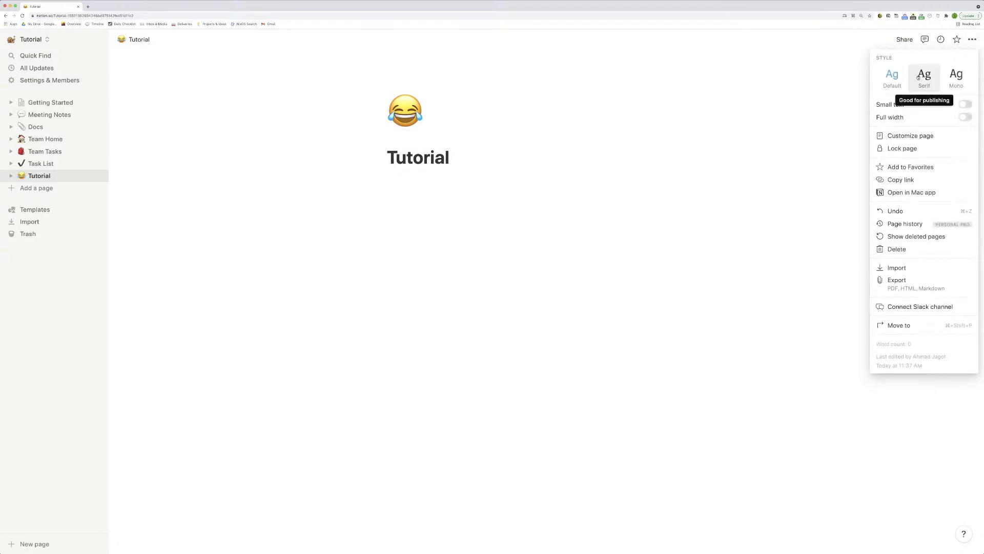
pyautogui.click(971, 40)
pyautogui.click(972, 39)
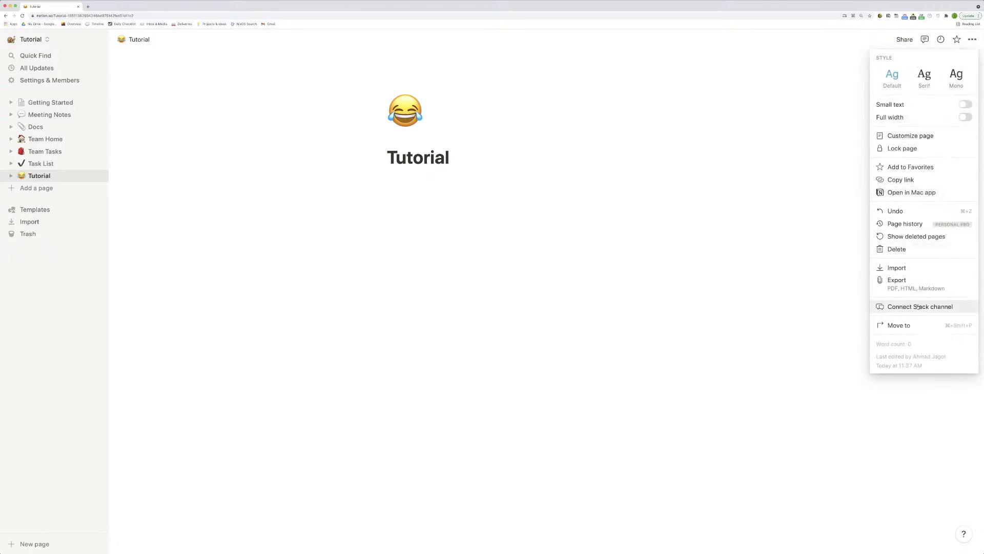
pyautogui.click(905, 39)
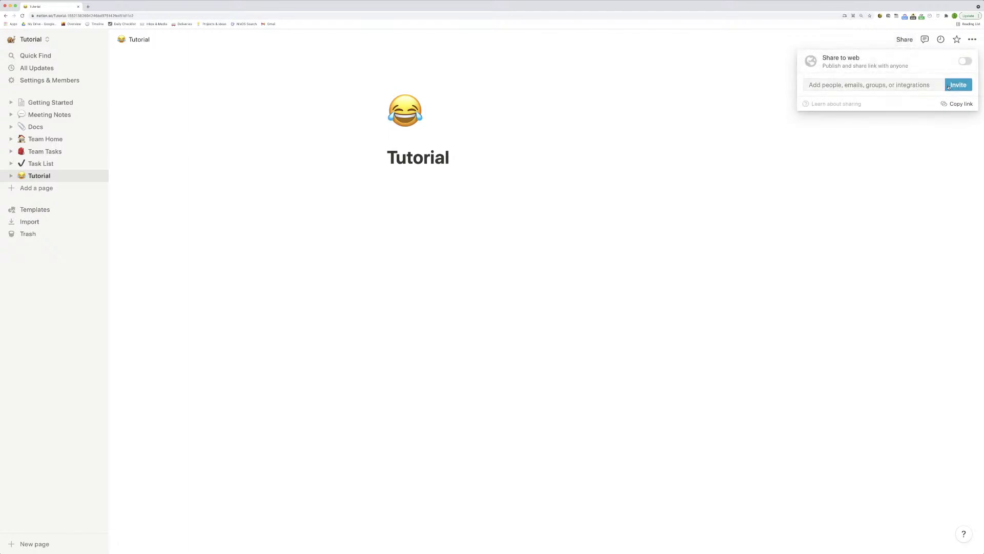
pyautogui.click(971, 40)
# Try the Full width and Small text options on the Tutorial page, turning each one off again.
pyautogui.click(971, 40)
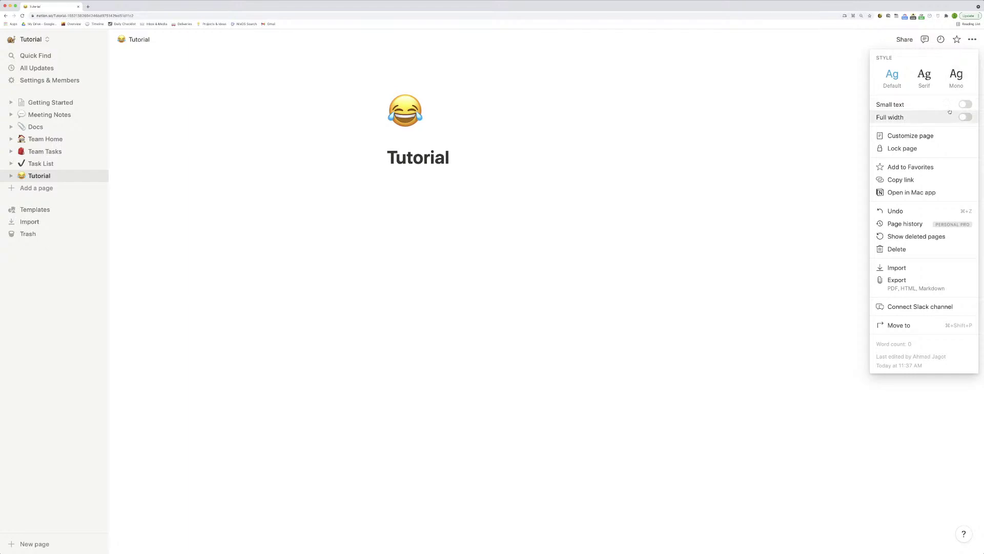
pyautogui.click(965, 117)
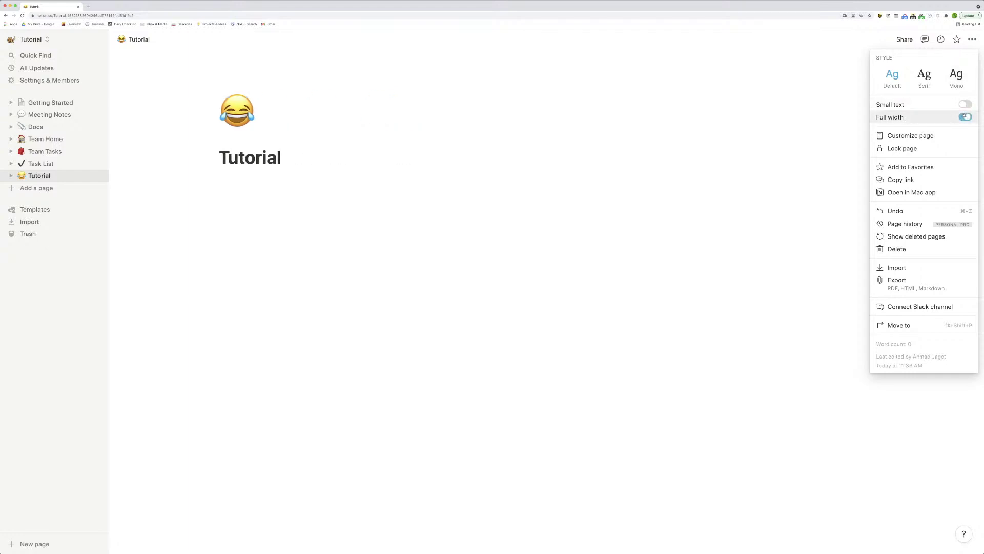
pyautogui.click(966, 116)
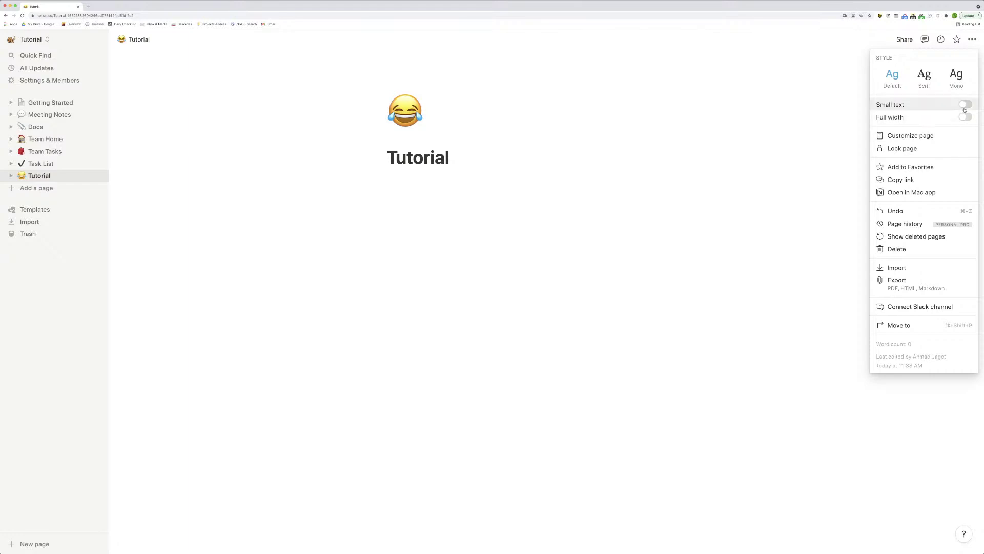
pyautogui.click(966, 105)
pyautogui.click(966, 106)
pyautogui.click(966, 107)
pyautogui.click(966, 107)
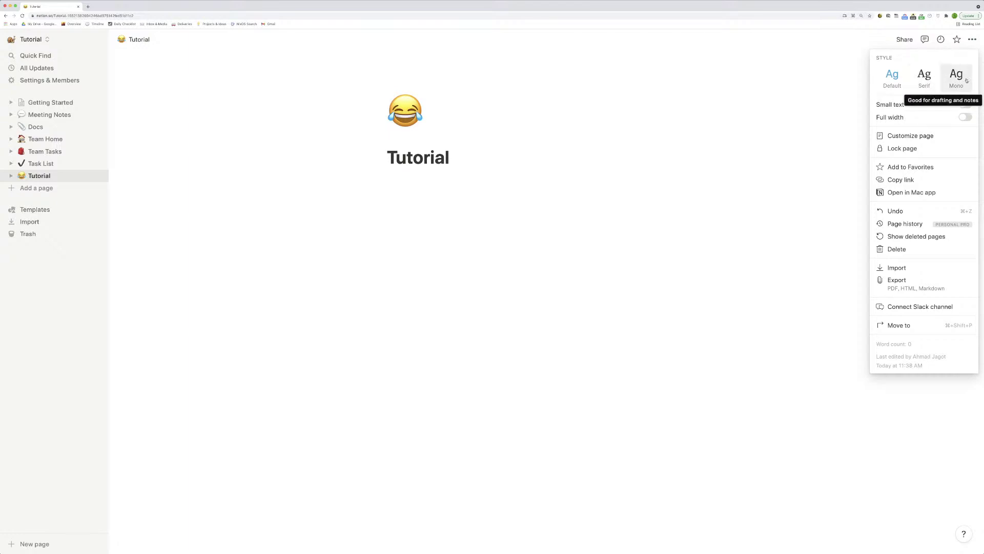
# Write two lines of filler text in the page body: "SiWHioqhfouehfoegoqfgeoq\" and "iodahfoheaihfoiaehfoafhoidha".
pyautogui.click(634, 228)
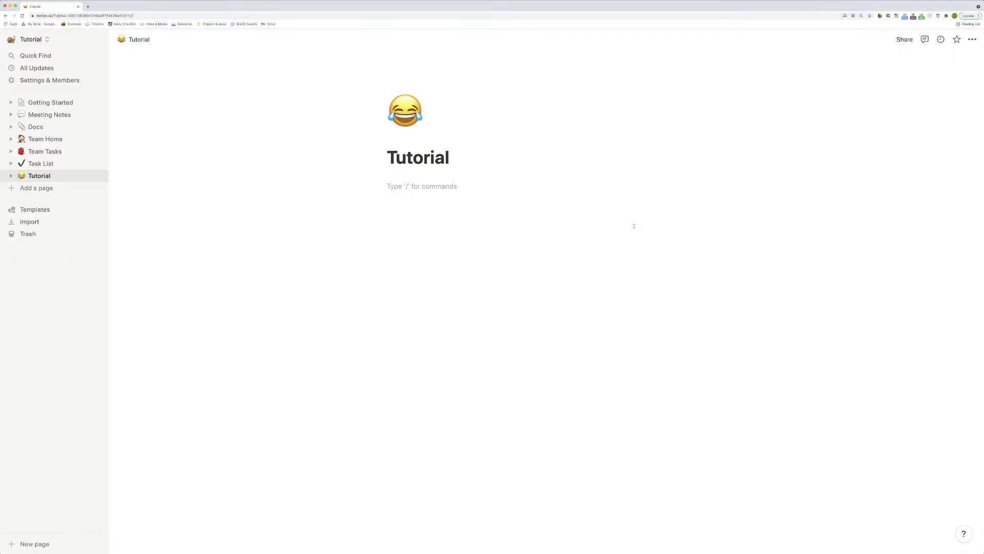
pyautogui.write('SiWHioqhfouehfo')
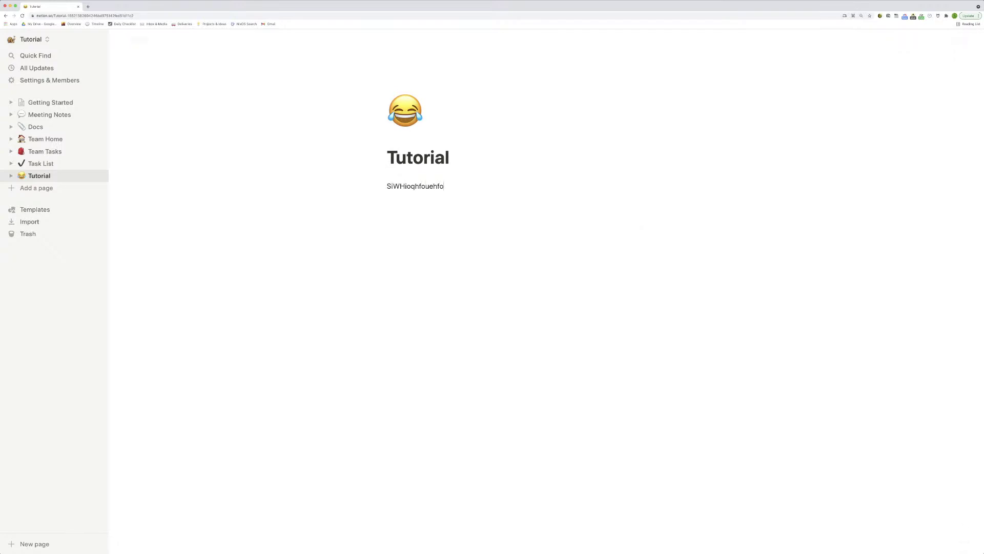
pyautogui.write('egoqfgeoq\\')
pyautogui.press('Return')
pyautogui.write('iodahfoheaihfoiaehfo')
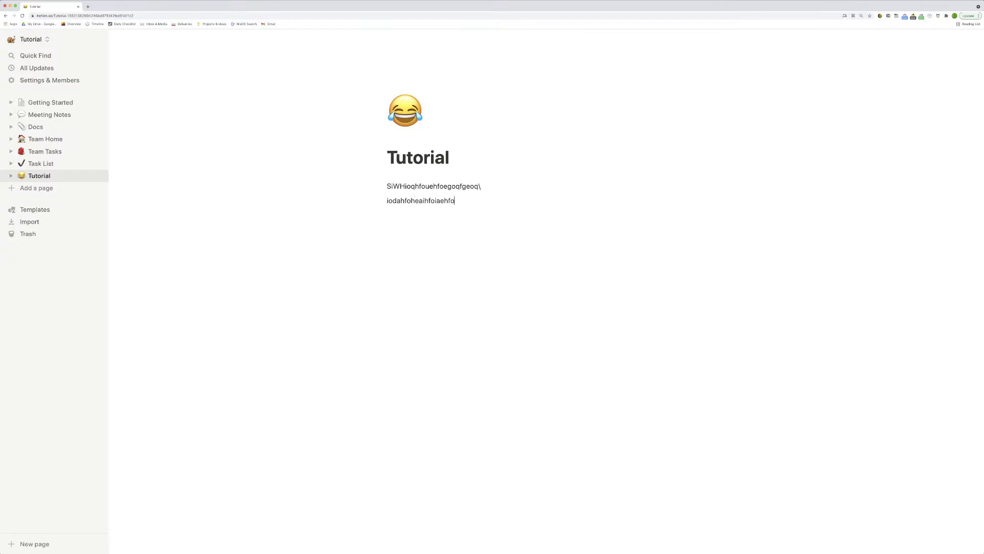
pyautogui.write('afhoidha')
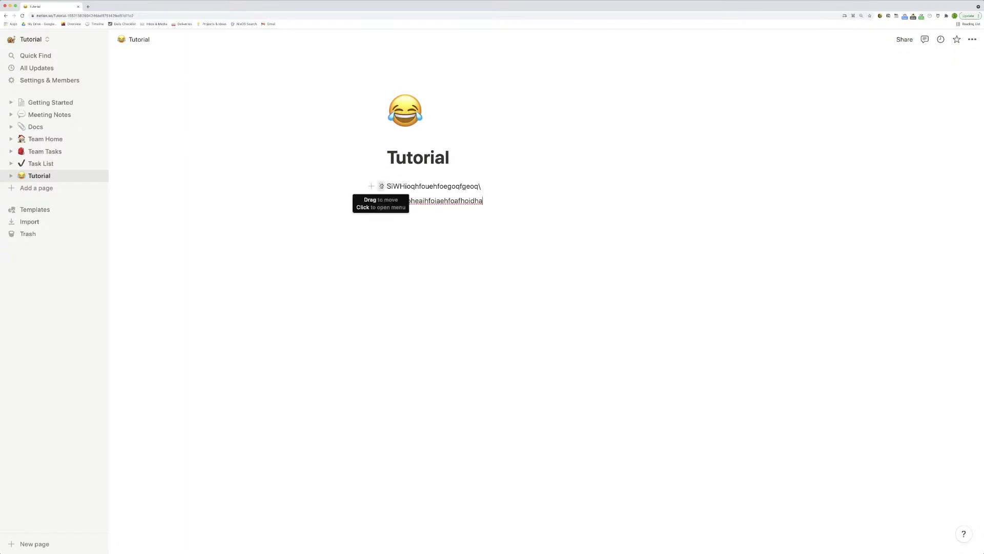
# Move the first filler line below the second, and from there into the Task List page.
pyautogui.moveTo(382, 186); pyautogui.dragTo(383, 202)
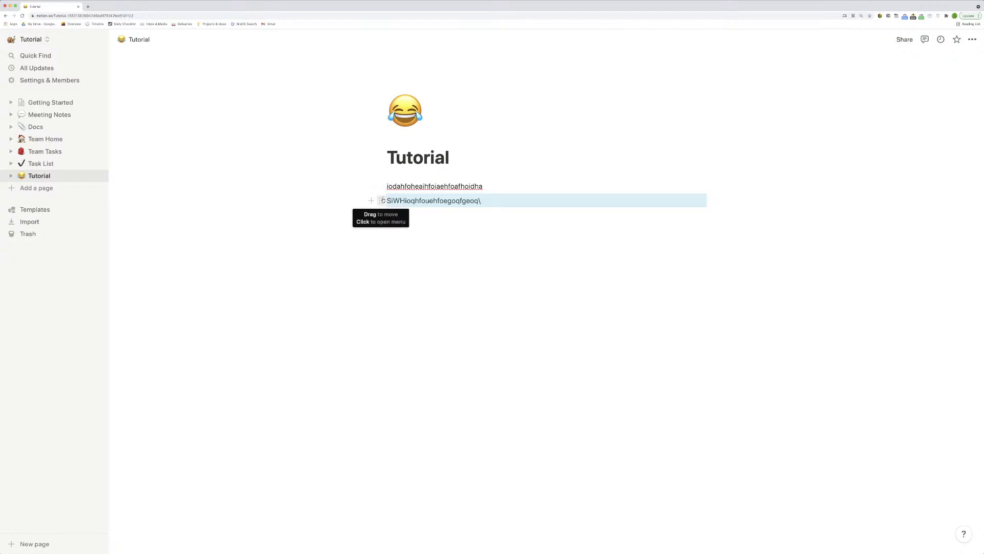
pyautogui.moveTo(383, 200); pyautogui.dragTo(59, 167)
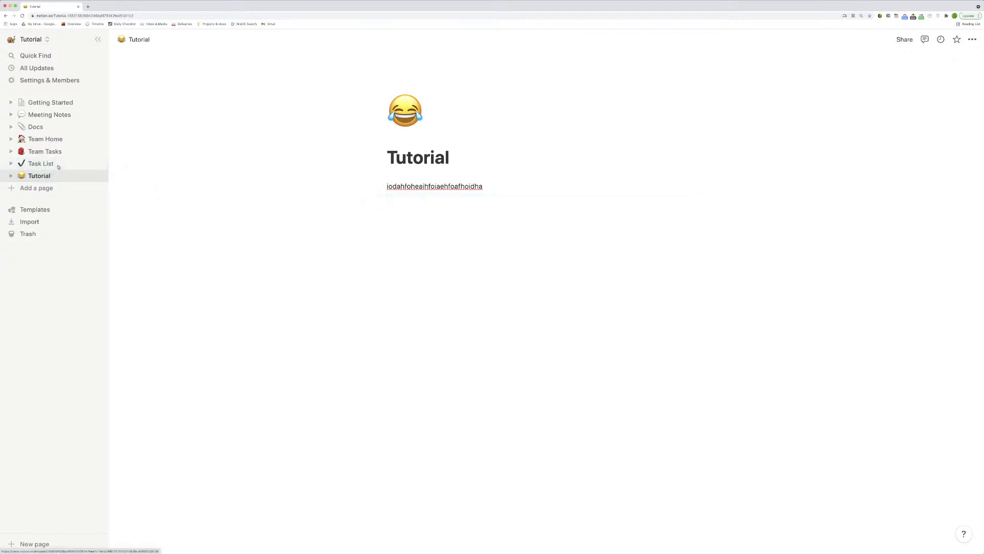
# Check the Task List page for the moved line, then revisit the Tutorial, Docs, Meeting Notes and Getting Started pages.
pyautogui.click(58, 165)
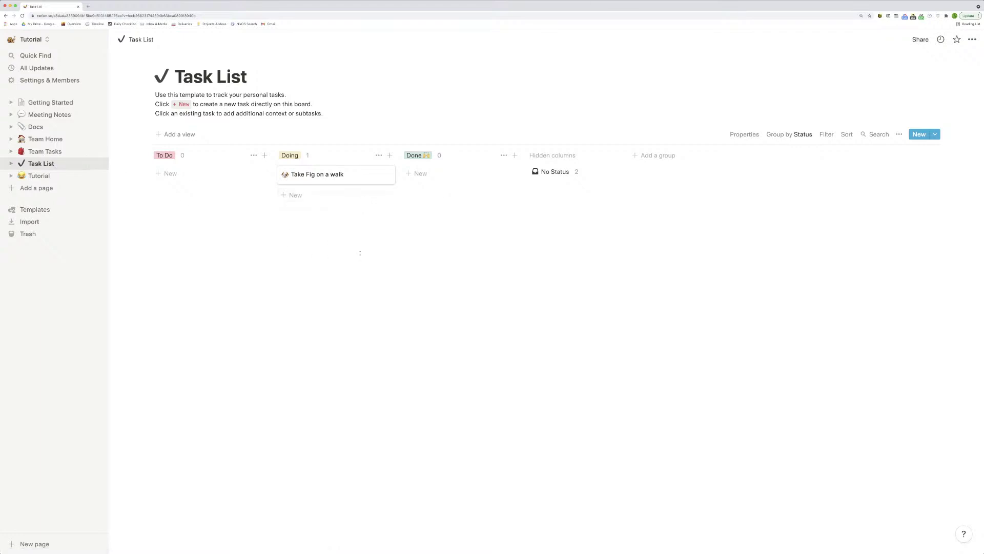
pyautogui.click(56, 176)
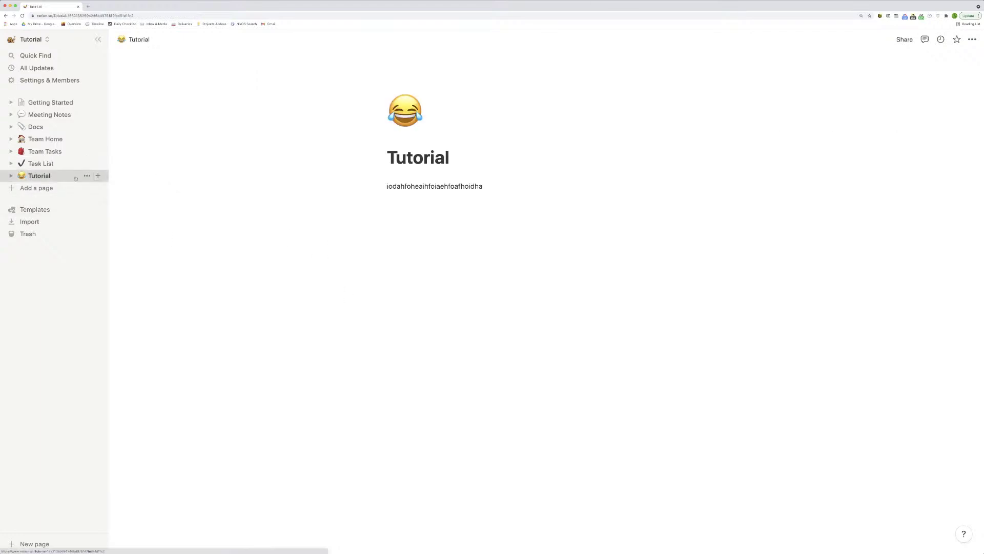
pyautogui.click(46, 125)
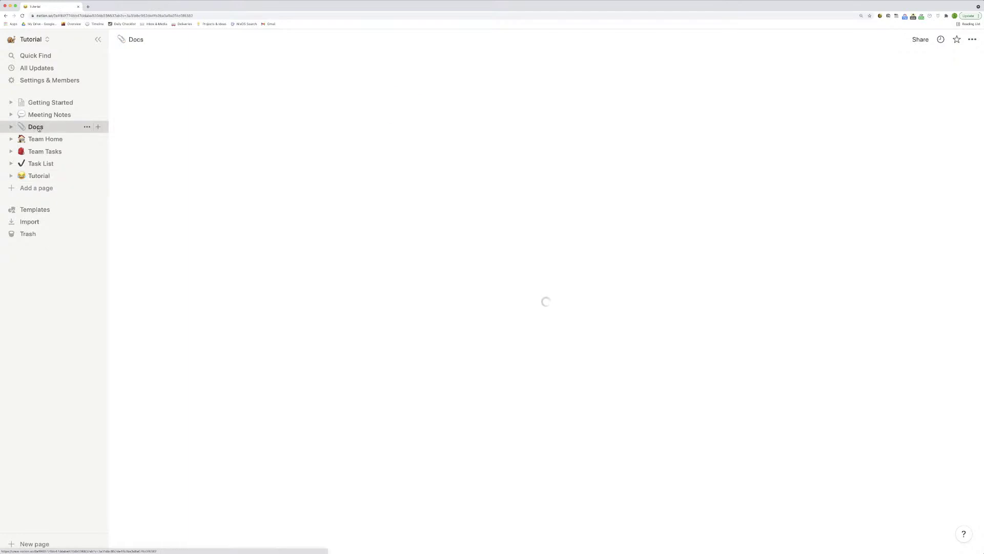
pyautogui.click(48, 114)
pyautogui.click(47, 103)
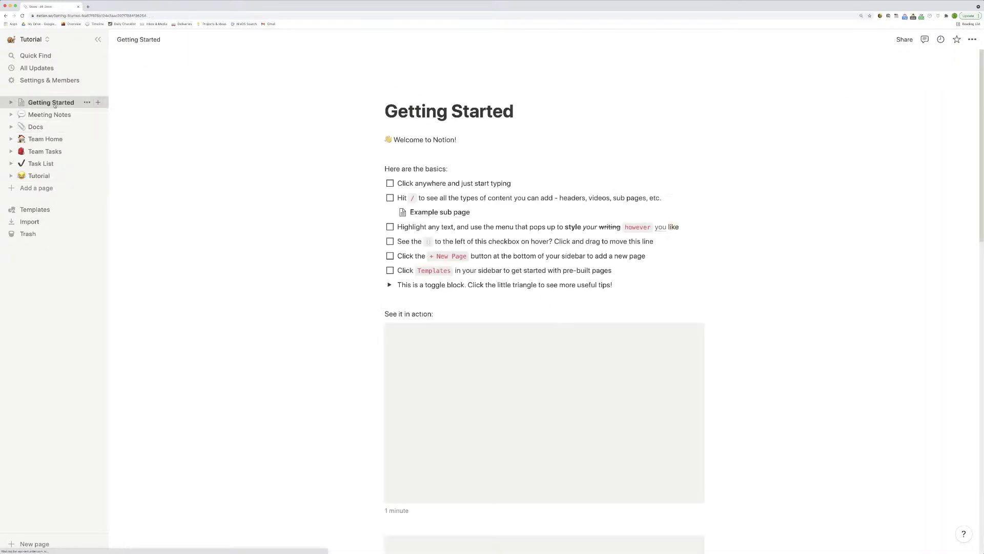
# Move the remaining filler line from the Tutorial page into the Getting Started page and check for it at that page's end.
pyautogui.click(43, 175)
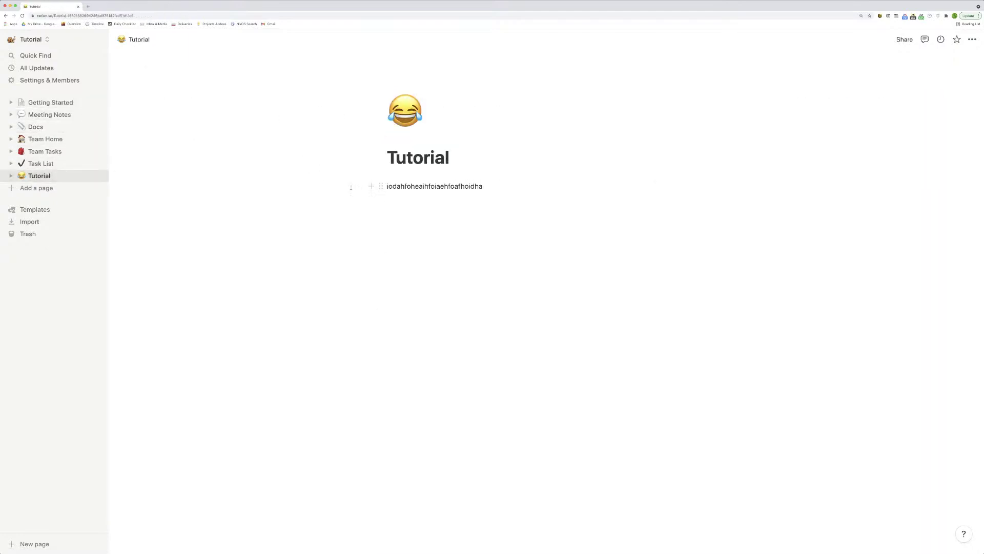
pyautogui.moveTo(383, 187); pyautogui.dragTo(103, 102)
pyautogui.click(51, 102)
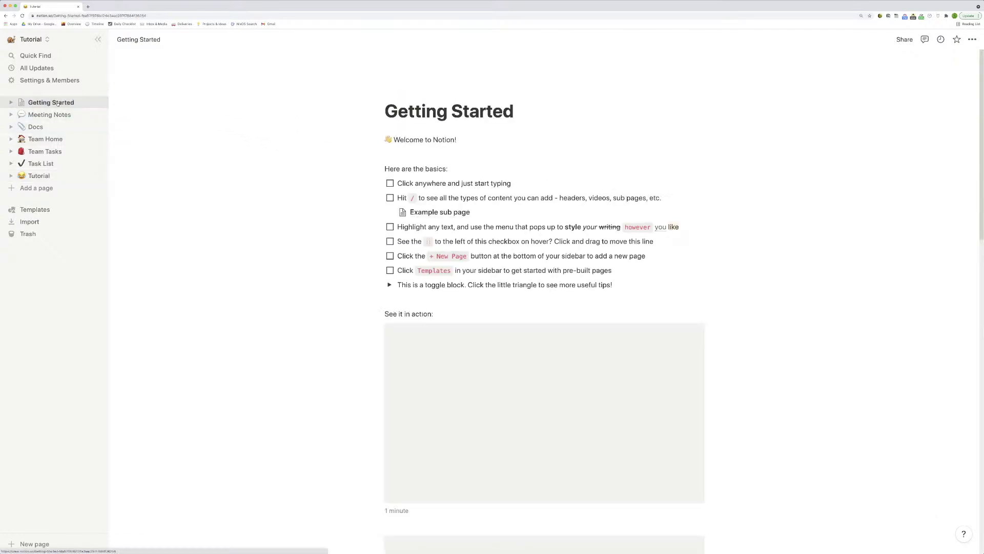
pyautogui.scroll(-12, 465, 354)
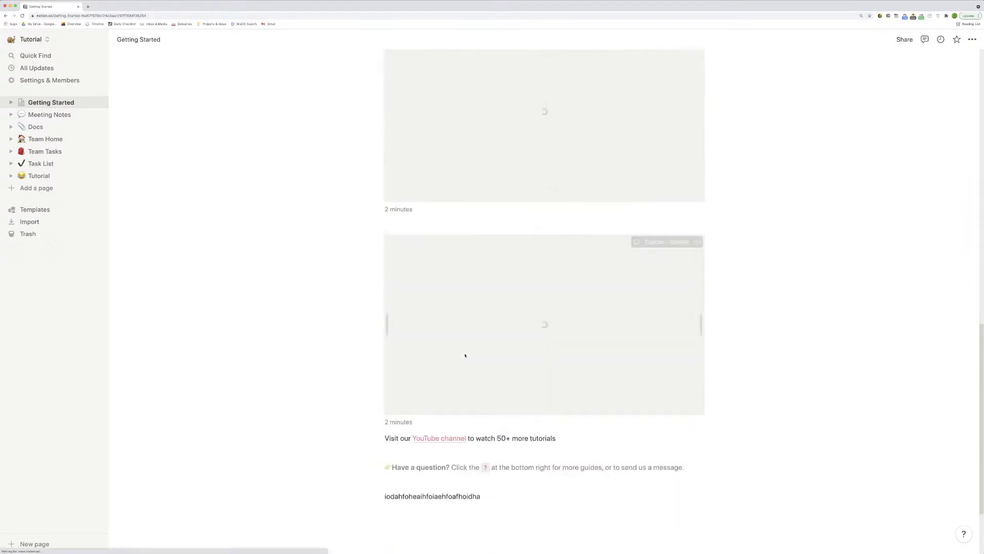
# Delete the moved filler line at the end of the Getting Started page.
pyautogui.click(973, 40)
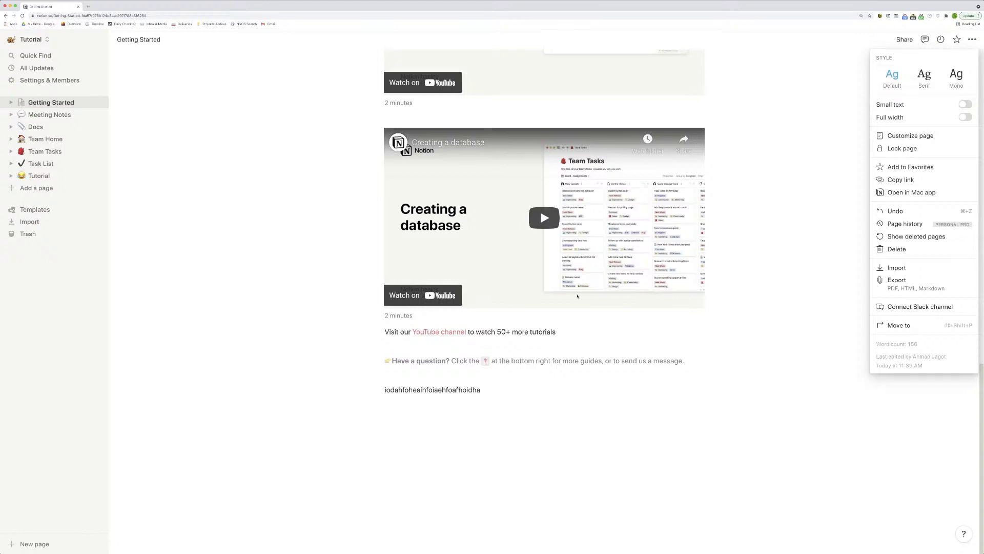
pyautogui.click(370, 390)
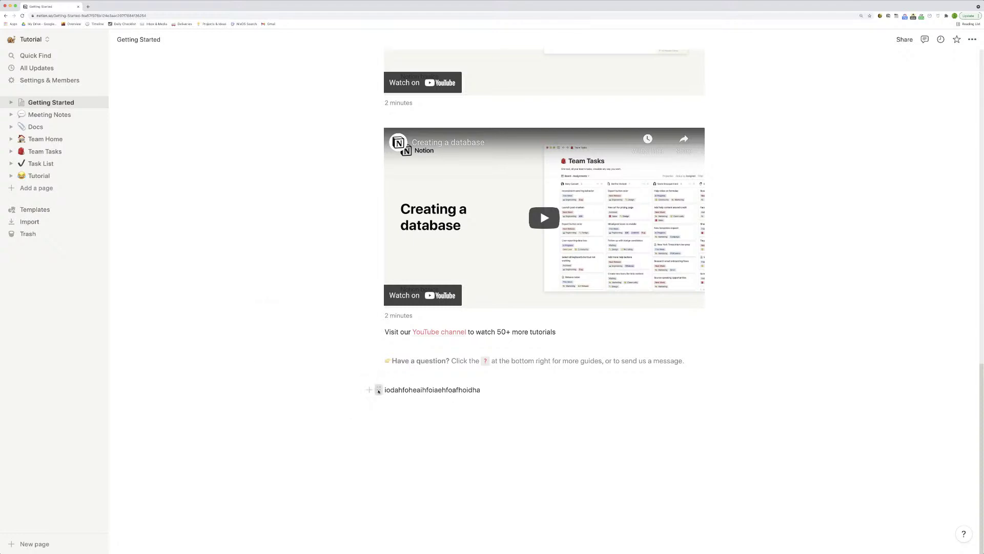
pyautogui.click(379, 391)
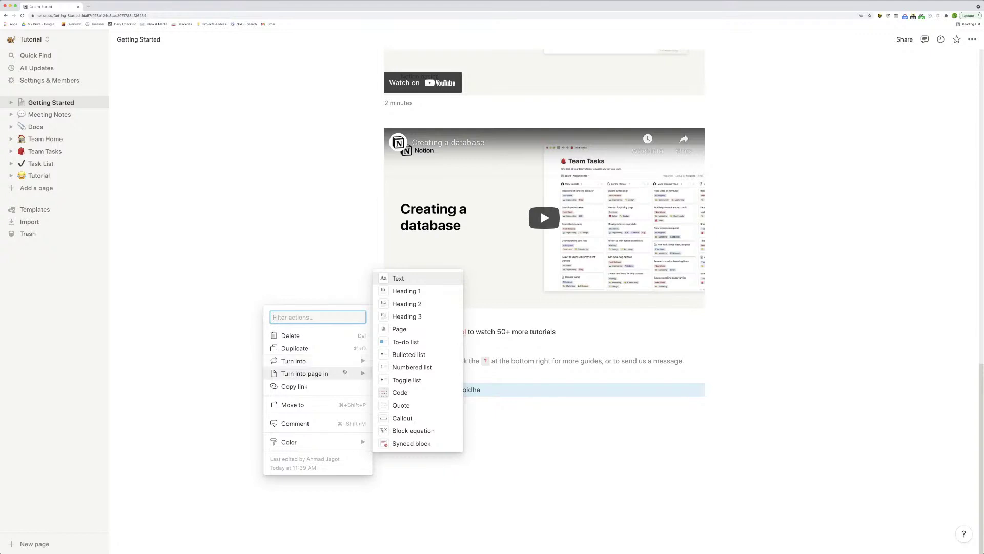
pyautogui.click(337, 335)
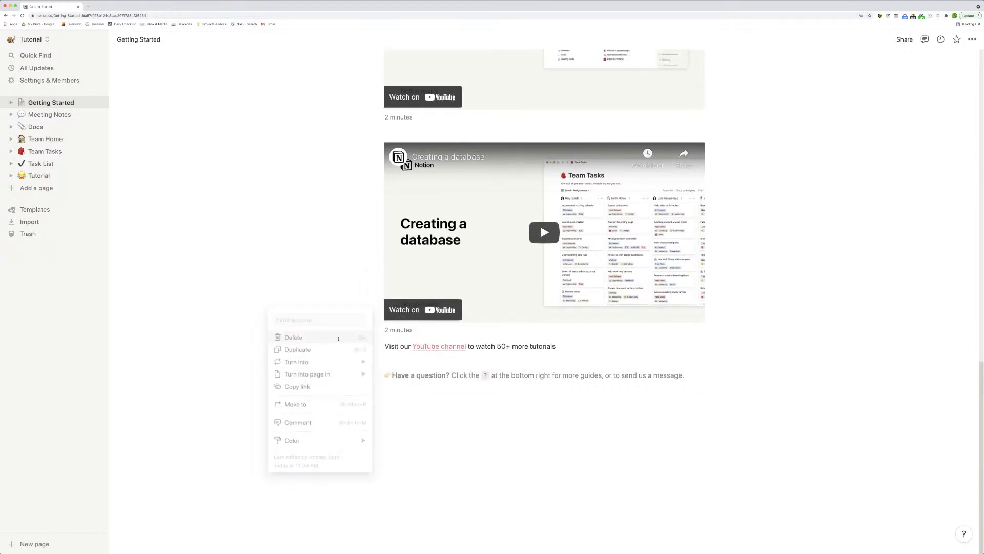
# Write the filler line "bjdeohgfoweugosdfosdgfue" in the body of the Tutorial page.
pyautogui.click(72, 176)
pyautogui.click(424, 186)
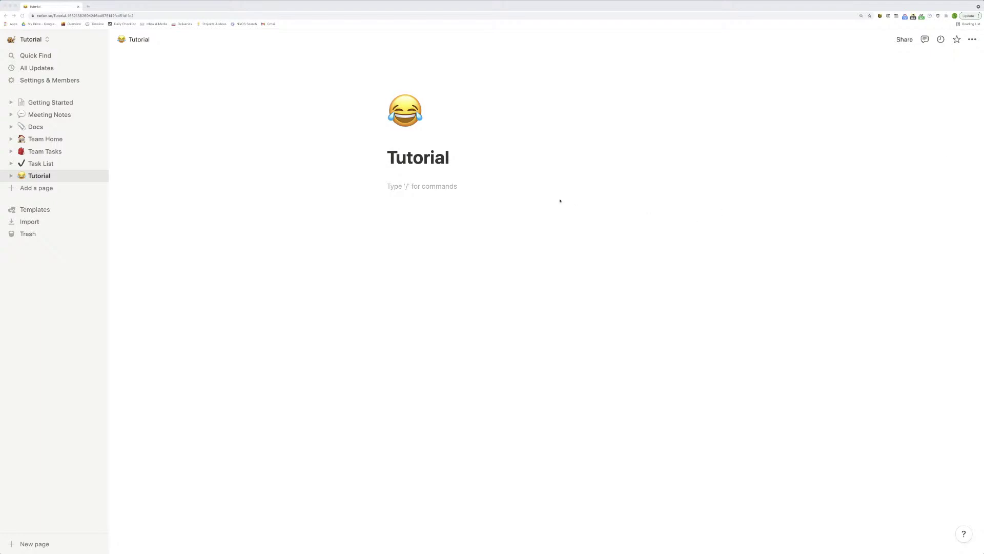
pyautogui.click(560, 183)
pyautogui.write('bjdeohgfoweugosdfosdgfue')
pyautogui.press('Return')
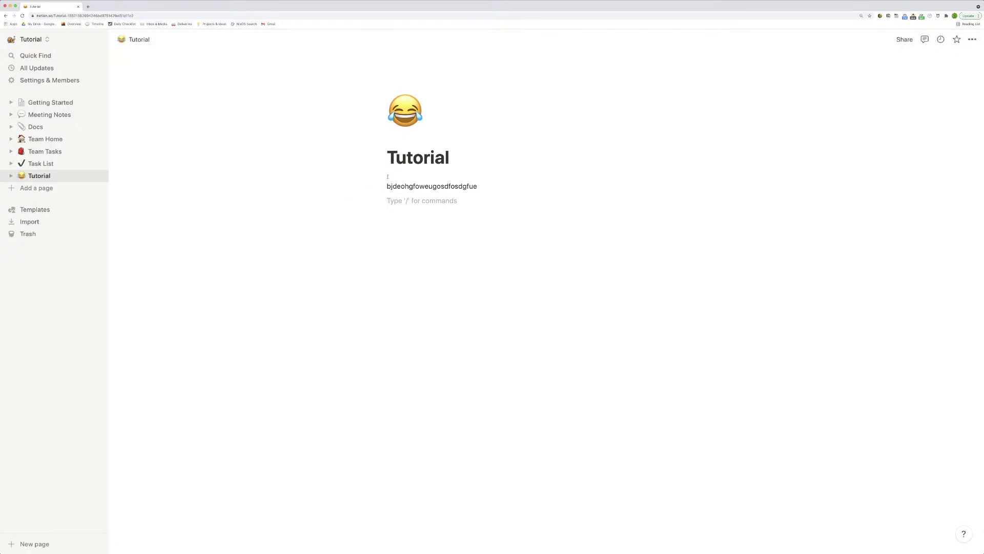
# Examine the block types that the filler line on the Tutorial page can be turned into.
pyautogui.click(382, 186)
pyautogui.moveTo(348, 161)
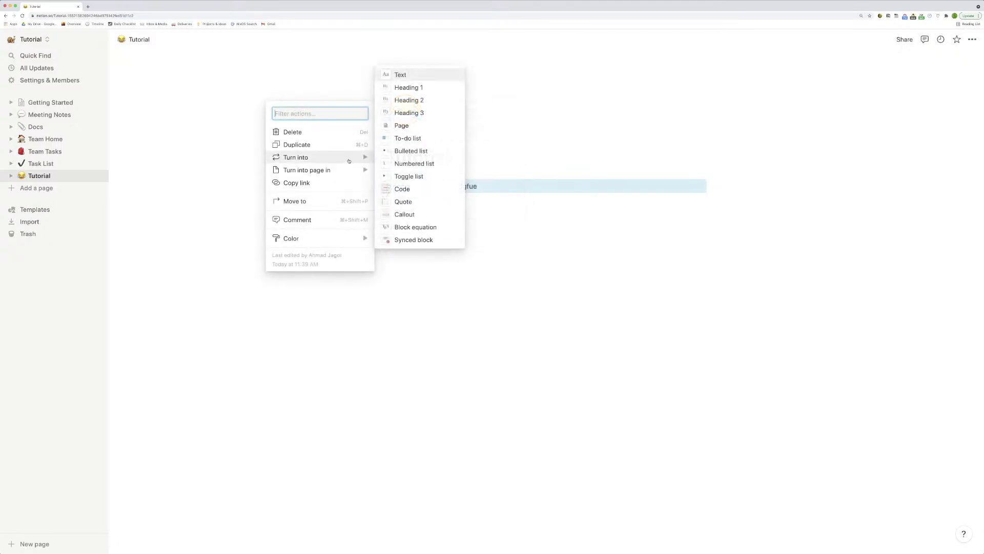
pyautogui.press('Escape')
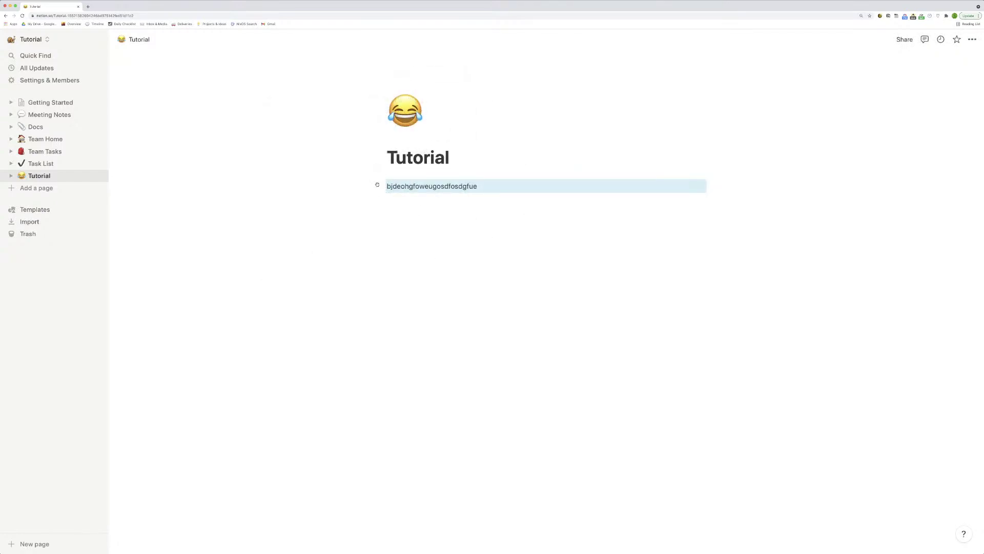
pyautogui.click(379, 187)
pyautogui.moveTo(359, 157)
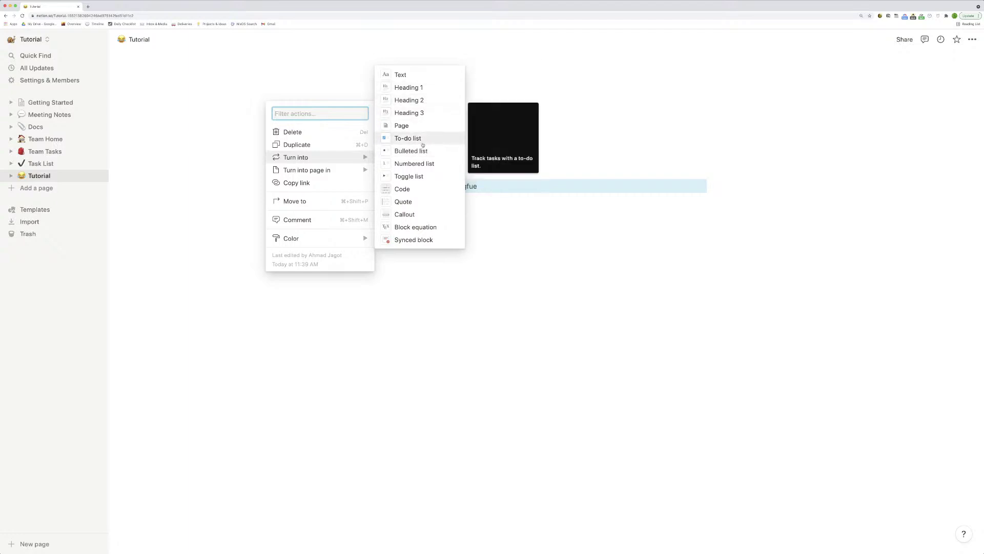
pyautogui.click(467, 185)
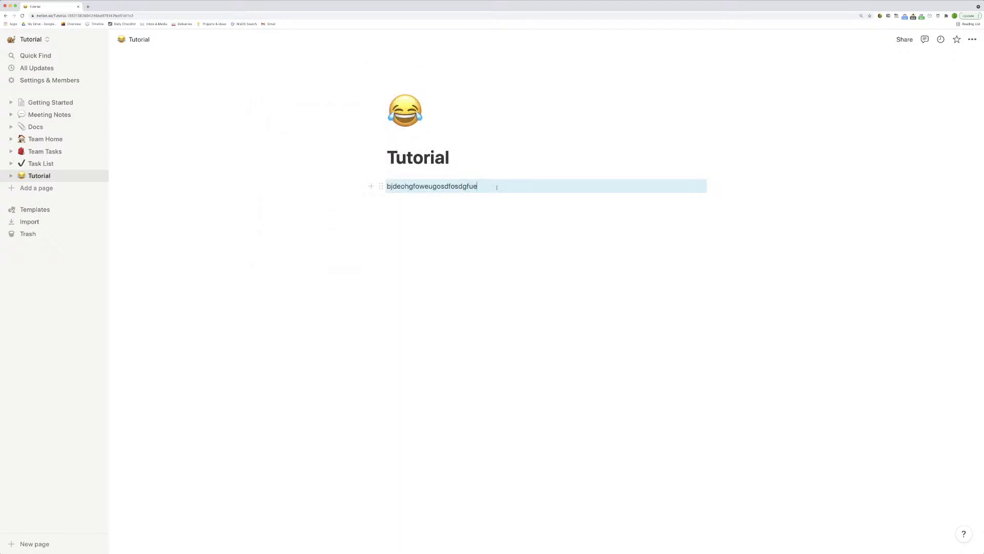
# Start a bulleted list under the filler line with the items "hiduhworgqoegreqogfeugof" and "oduqogdfoqgf".
pyautogui.click(497, 188)
pyautogui.press('Return')
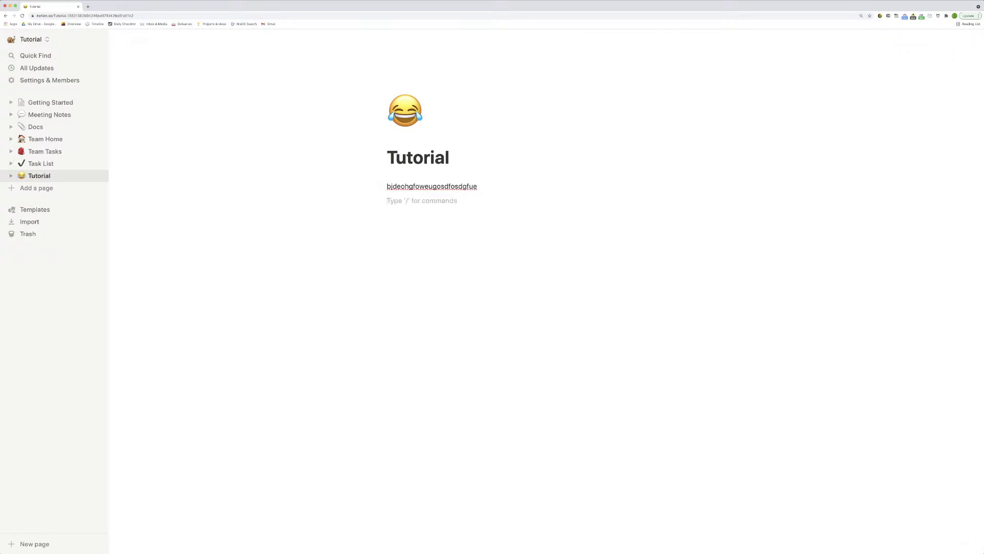
pyautogui.write('-')
pyautogui.write(' hiduhworgqoegreqogfeu')
pyautogui.write('gof')
pyautogui.press('Return')
pyautogui.write('oduqogdfoqgf')
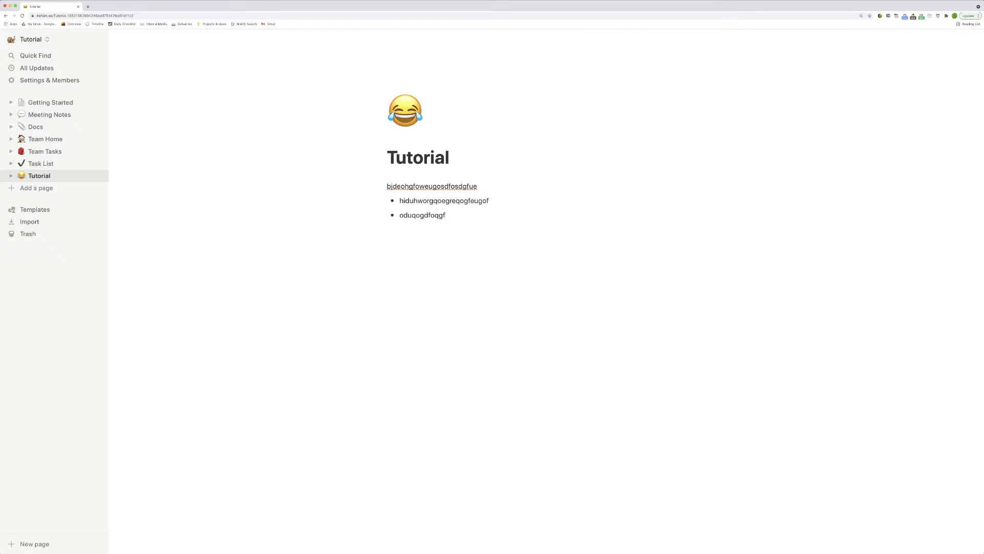
# Add nested bullets "uhfueohofgeowgf" and "jfephfpw" under the second item, followed by the top-level bullet "hhdohfo".
pyautogui.press('Return')
pyautogui.press('Tab')
pyautogui.write('uhfueohofgeowgf')
pyautogui.press('Return')
pyautogui.write('jfephfpw')
pyautogui.press('Return')
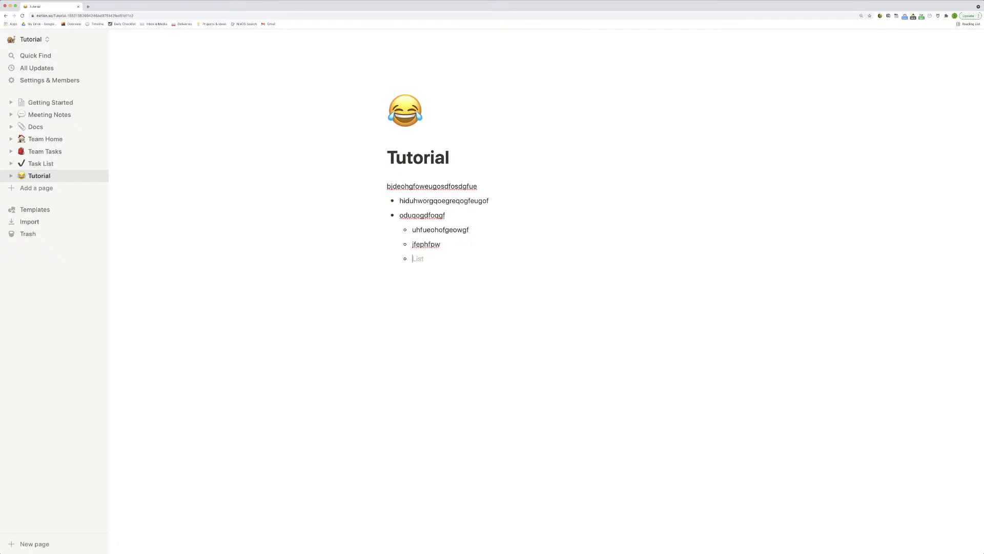
pyautogui.hotkey('shift', 'Tab')
pyautogui.write('hhdohfo')
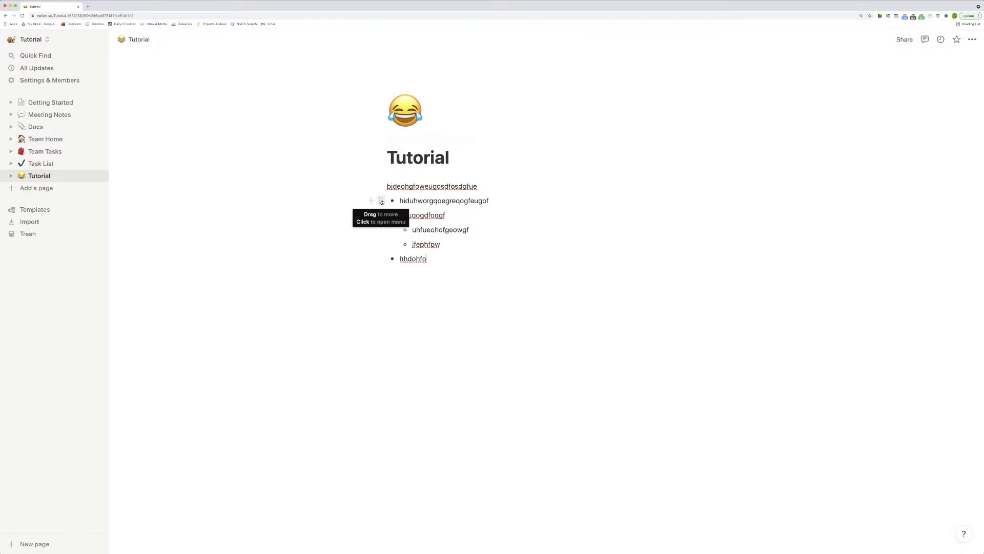
# Try moving list blocks and selecting several at once, placing the plain filler line below the bulleted list.
pyautogui.moveTo(382, 200); pyautogui.dragTo(418, 221)
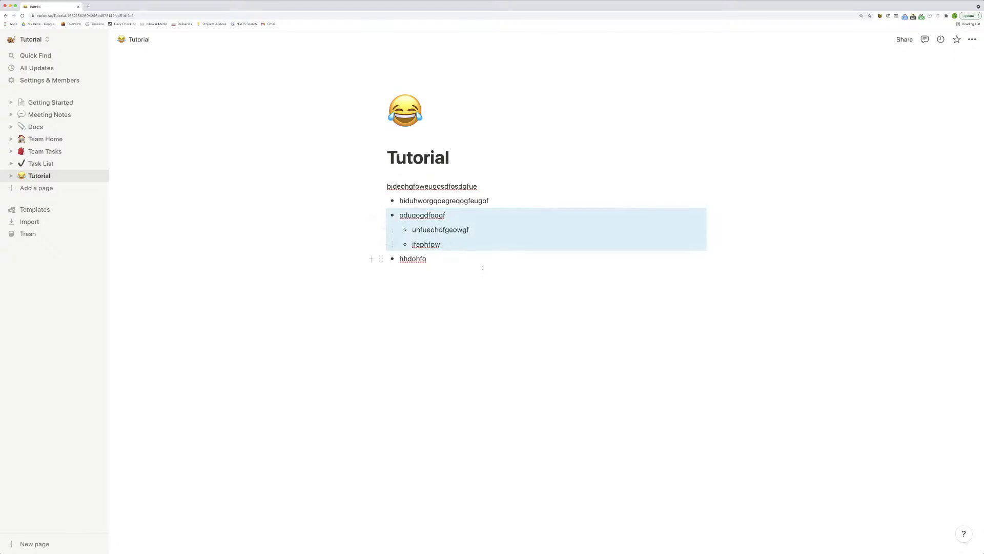
pyautogui.moveTo(512, 298); pyautogui.dragTo(387, 178)
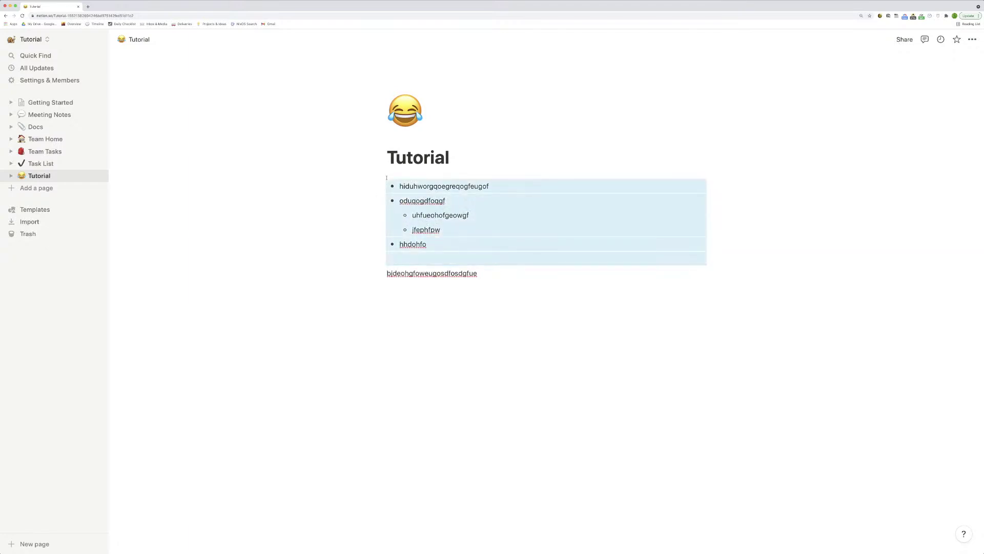
# Add a to-do list between the bulleted list and the plain filler line with the items "huodhdfq" and "hdioqhfpq".
pyautogui.click(390, 259)
pyautogui.press('Return')
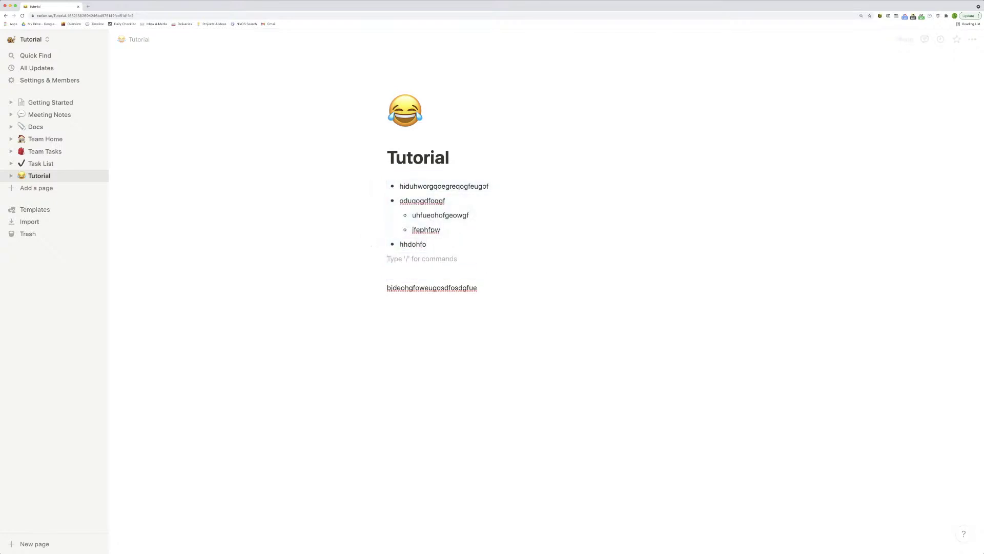
pyautogui.write('-')
pyautogui.press('BackSpace')
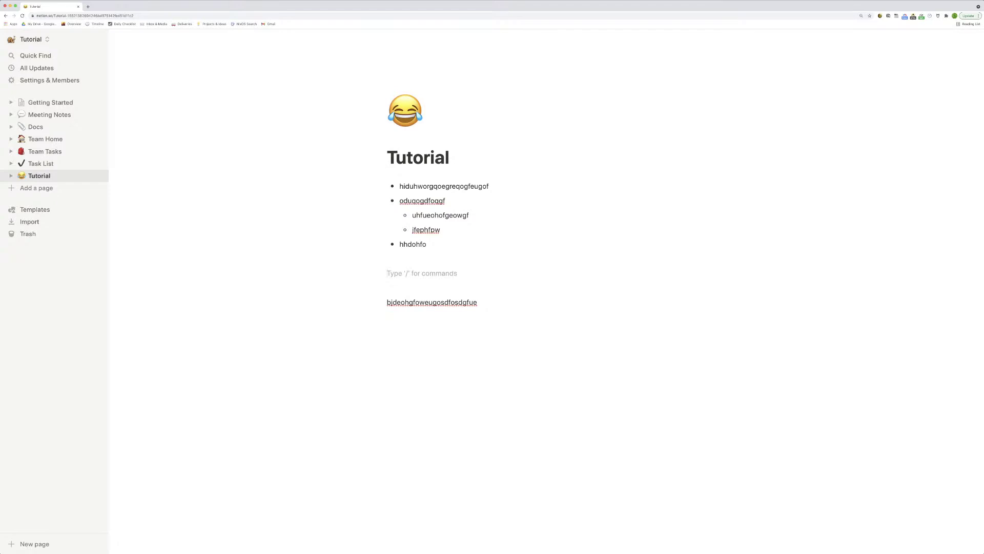
pyautogui.write('[')
pyautogui.write(']')
pyautogui.write('huodhdfq')
pyautogui.press('Return')
pyautogui.write('hdioqhfpq')
pyautogui.press('Return')
# Tick all the to-do checkboxes, including the empty one.
pyautogui.click(392, 287)
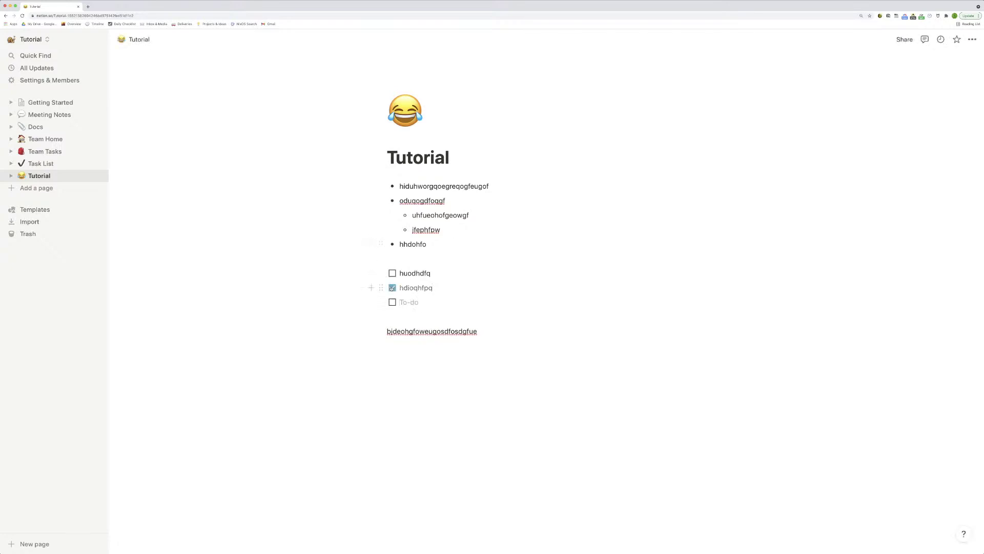
pyautogui.click(392, 273)
pyautogui.click(392, 302)
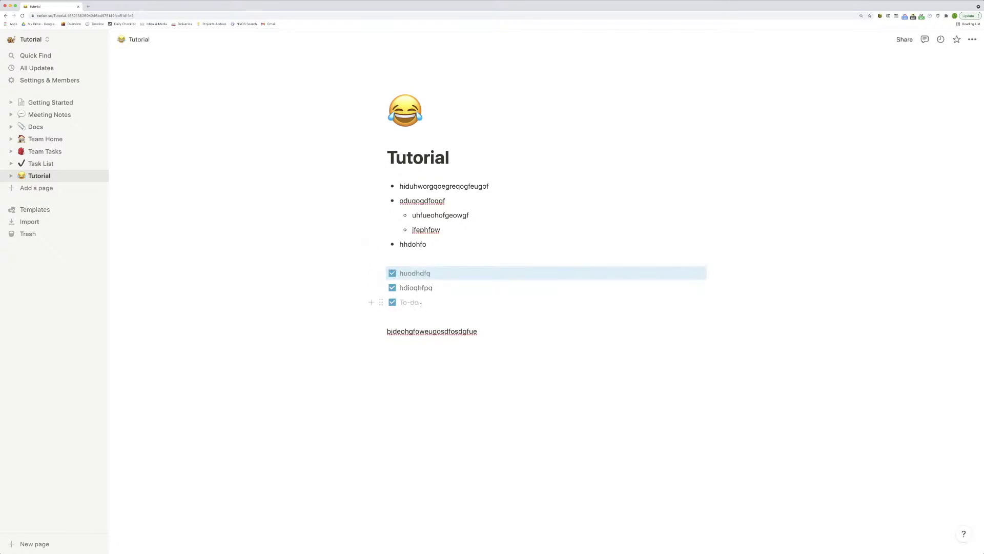
# End the to-do list and add a toggle list named "Title" below it.
pyautogui.press('Return')
pyautogui.press('Return')
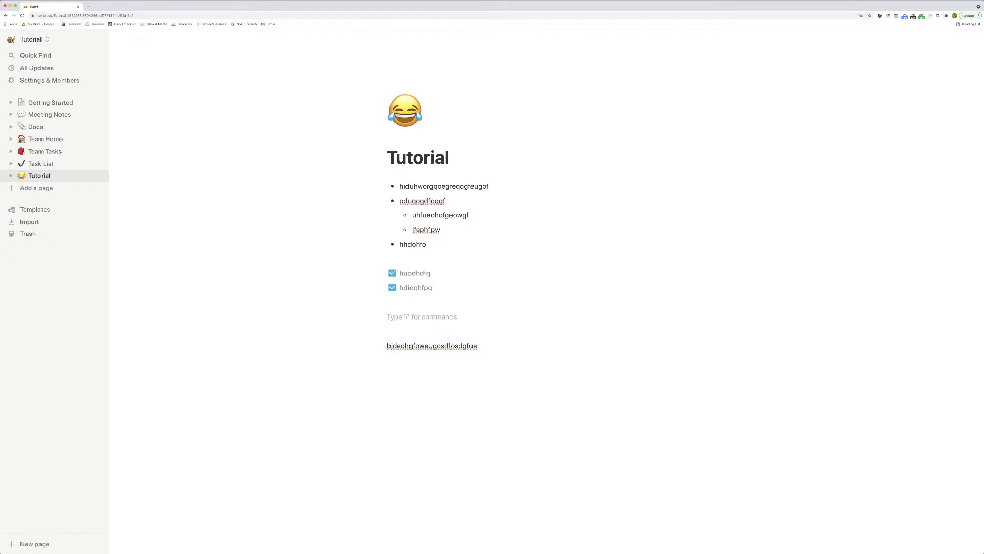
pyautogui.write('>')
pyautogui.press('space')
pyautogui.write('uh')
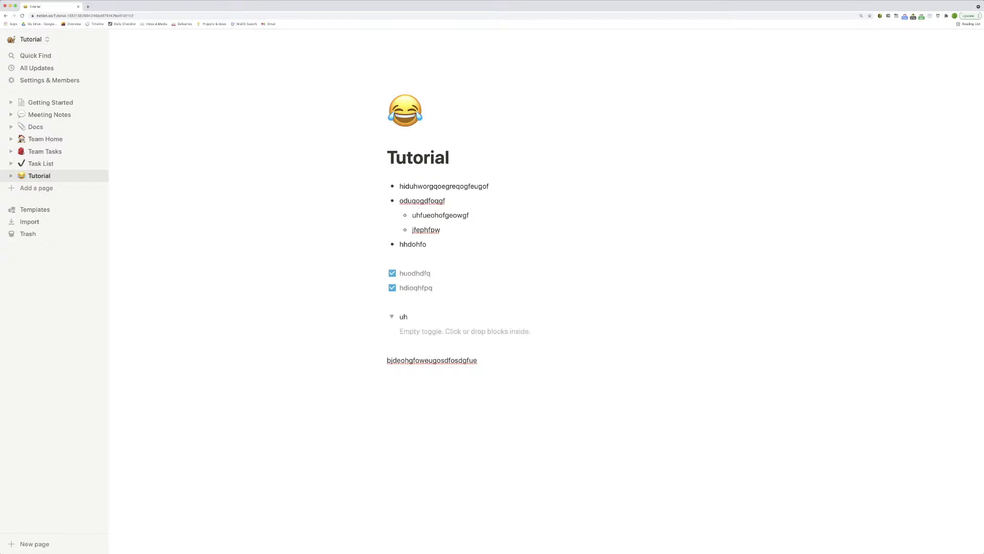
pyautogui.press('BackSpace')
pyautogui.write('Title')
# Fill the Title toggle with the text "hohroqehr", a to-do "dk[fq" and a bullet "foihf".
pyautogui.click(444, 331)
pyautogui.write('hohroqehr')
pyautogui.press('Return')
pyautogui.write('[]')
pyautogui.write('dk[fq')
pyautogui.press('Return')
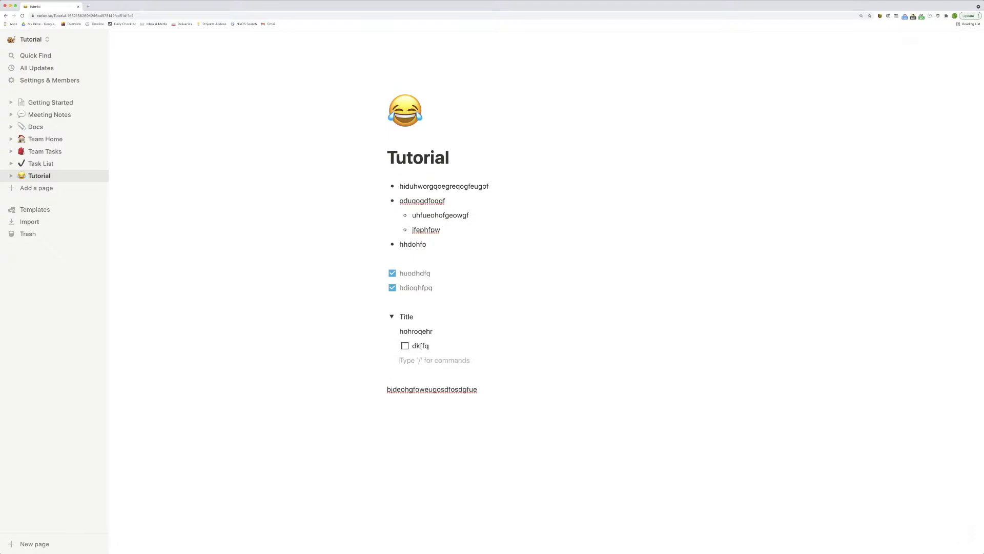
pyautogui.write('- ')
pyautogui.write('foihf')
pyautogui.press('Return')
# Collapse the Title toggle, expand it once to try it, and leave it collapsed.
pyautogui.click(390, 316)
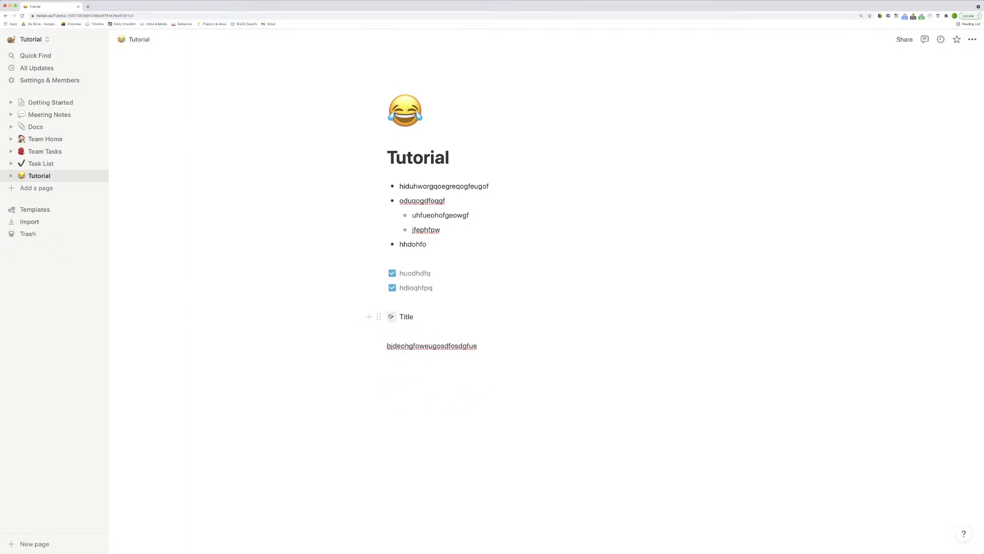
pyautogui.click(391, 316)
pyautogui.click(390, 317)
# Add a Heading 1 "Big title" and a Heading 2 "Smaller title" below the plain filler line.
pyautogui.click(503, 334)
pyautogui.press('Return')
pyautogui.press('Return')
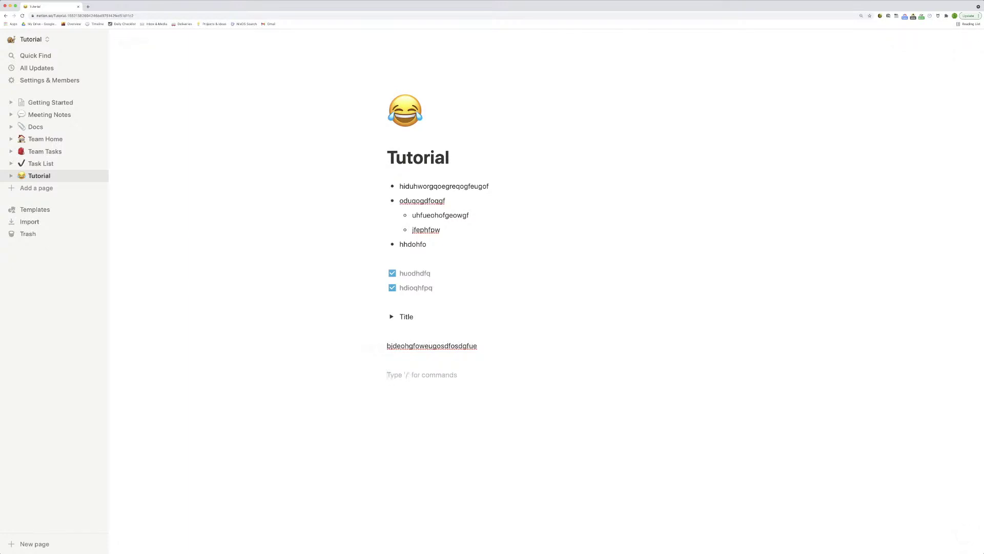
pyautogui.write('#')
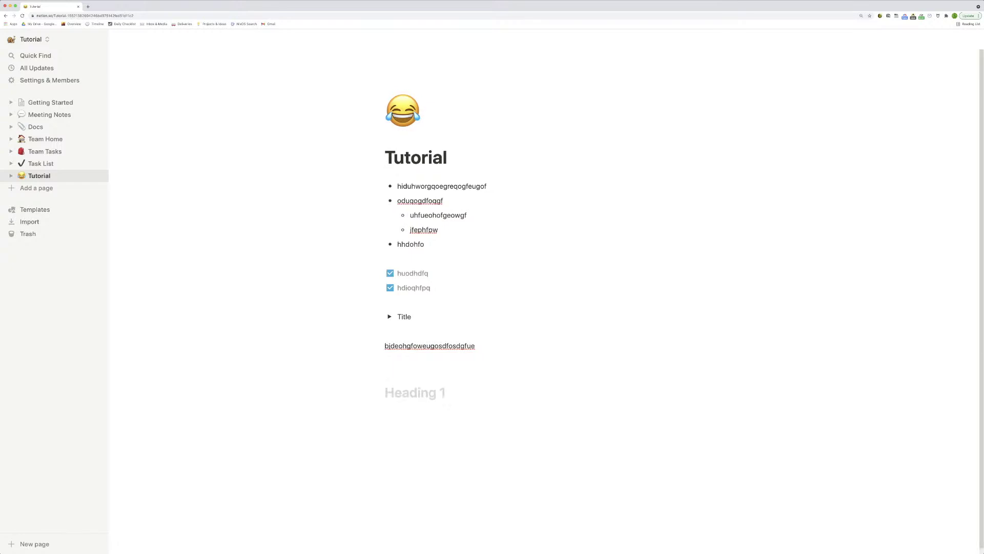
pyautogui.write('Big title')
pyautogui.press('Return')
pyautogui.write('## Smaller title')
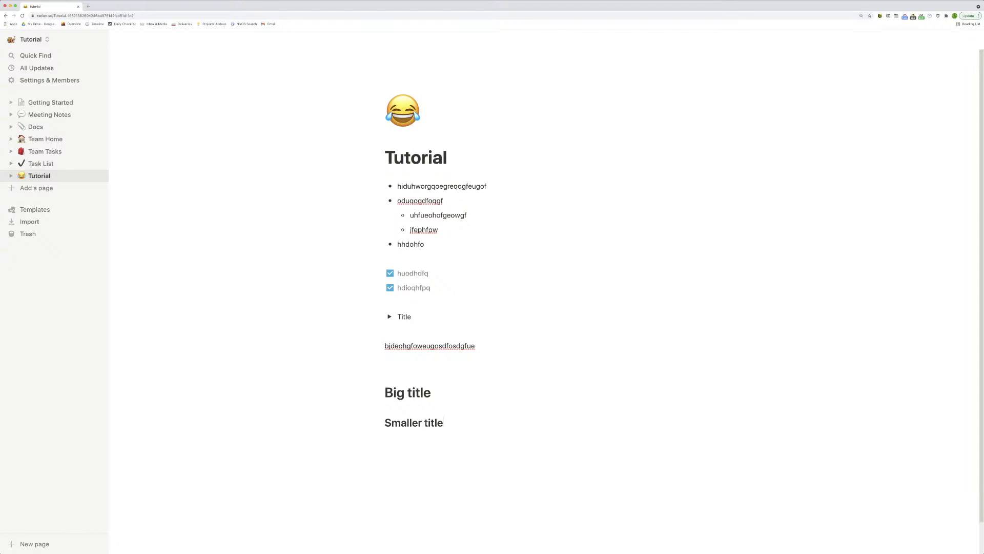
# Add a Heading 3 "Smallest title" under the Smaller title heading.
pyautogui.press('Return')
pyautogui.write('### ')
pyautogui.write('Smalle')
pyautogui.write('st title')
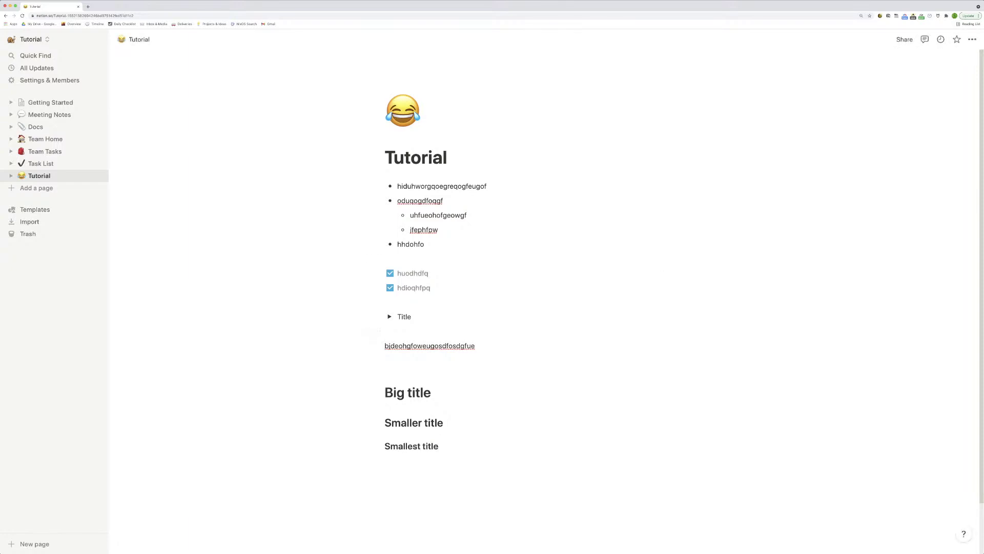
# Convert the "Big title" heading to Heading 2 and the "huodhdfq" to-do item to a bullet.
pyautogui.press('Return')
pyautogui.write('##')
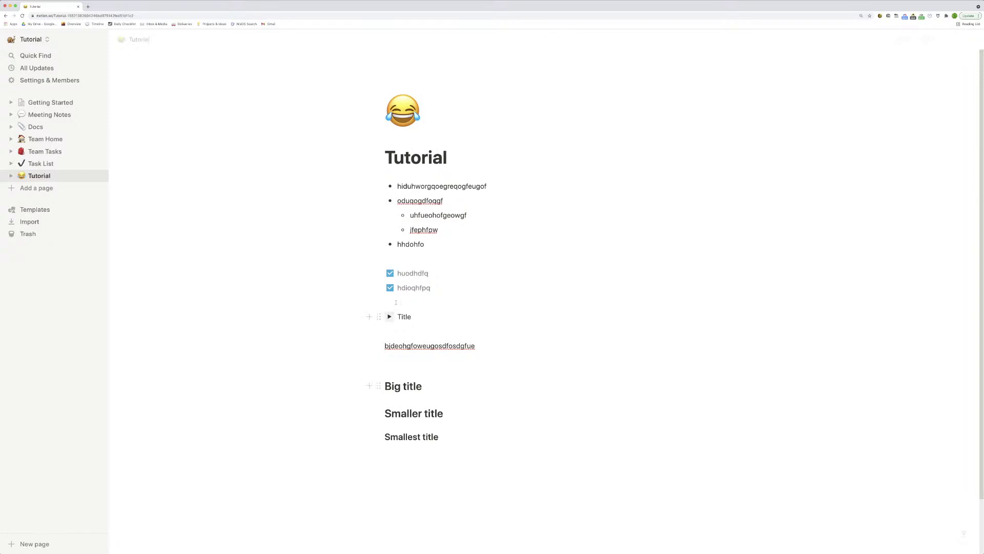
pyautogui.click(398, 274)
pyautogui.write('-')
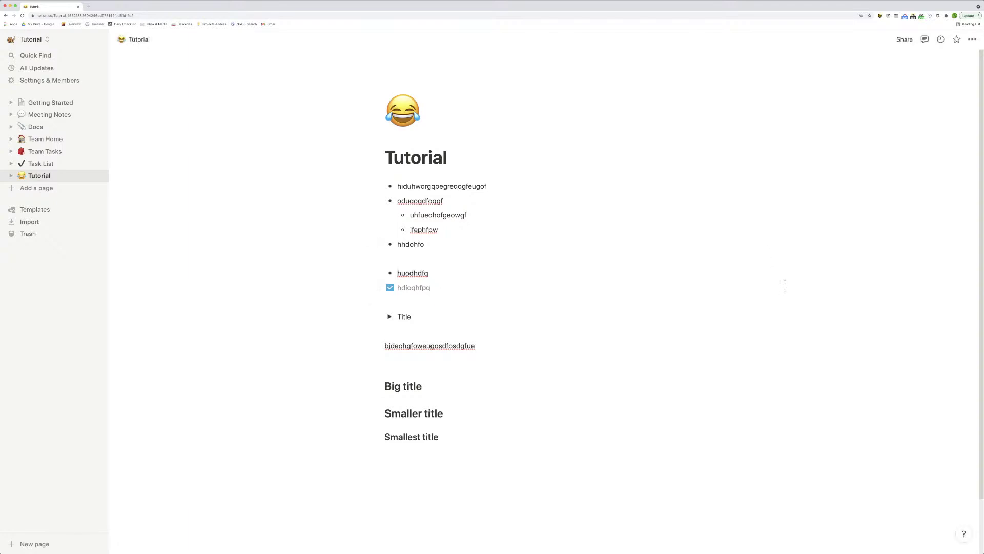
# Write the paragraph "When I'm typing a paragraph, I can italic or bold" below the headings, with the word "italic" in bold.
pyautogui.press('Return')
pyautogui.write("When I'm")
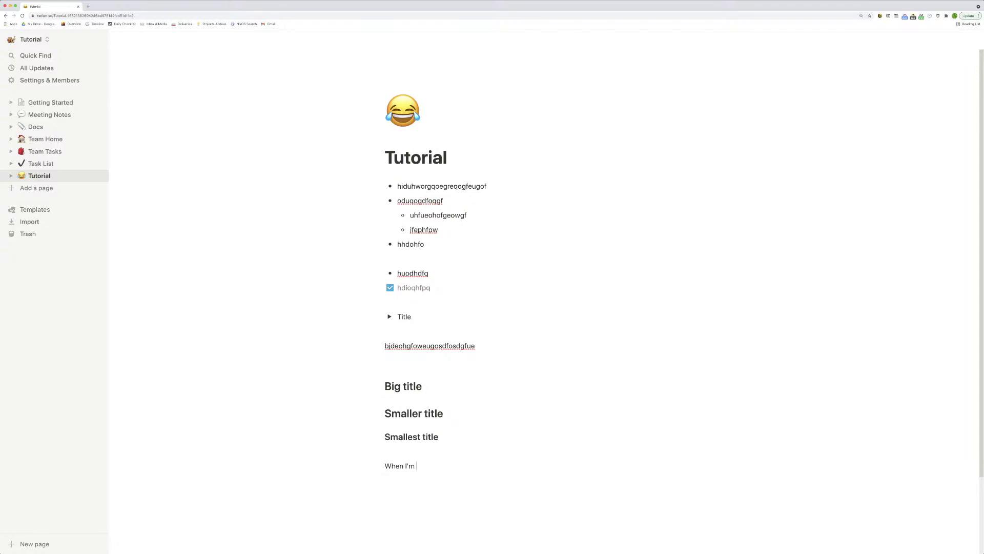
pyautogui.write(' typing a para')
pyautogui.write('graph')
pyautogui.write(', I ca')
pyautogui.write('lic')
pyautogui.write('**')
pyautogui.write('or bol')
pyautogui.write('d')
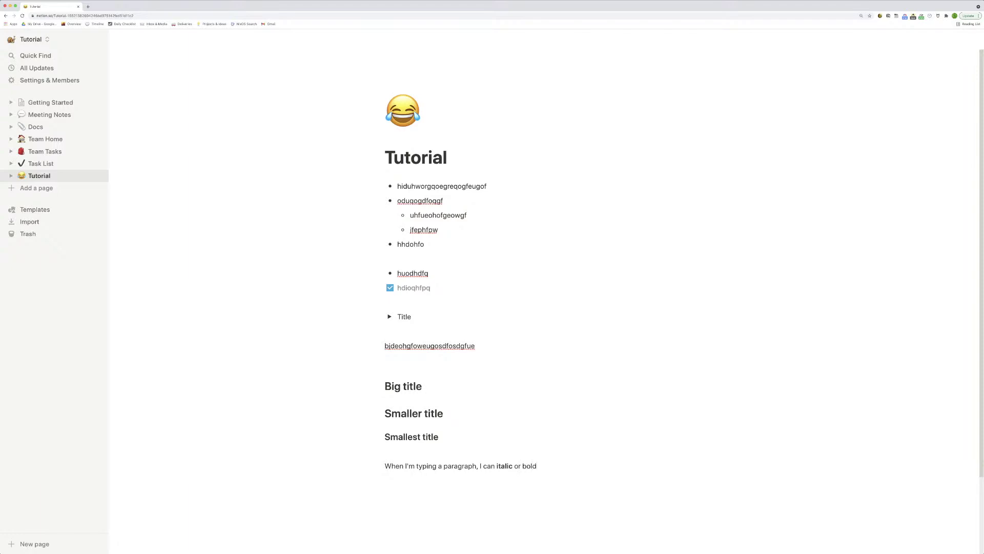
# Rewrite the paragraph's ending as "italic or bold text", with the word "italic" in italics and the word "bold" in bold.
pyautogui.press('BackSpace')
pyautogui.press('BackSpace')
pyautogui.press('BackSpace')
pyautogui.press('BackSpace')
pyautogui.press('BackSpace')
pyautogui.press('BackSpace')
pyautogui.write('*')
pyautogui.write('italic')
pyautogui.write('*')
pyautogui.write('**')
pyautogui.write('** text')
pyautogui.press('Return')
pyautogui.press('BackSpace')
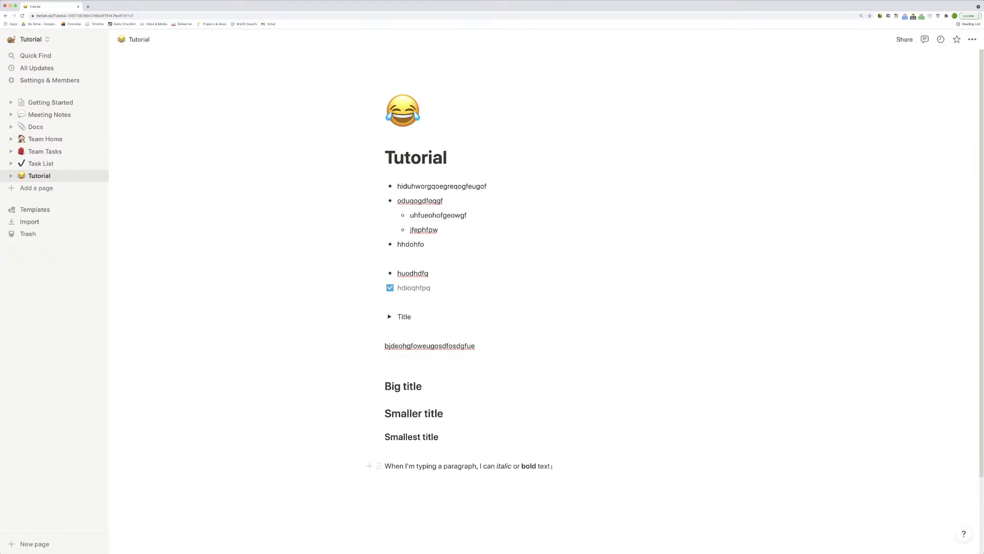
# Review the block types that the italic-and-bold paragraph can be turned into, leaving its type as it is.
pyautogui.click(379, 466)
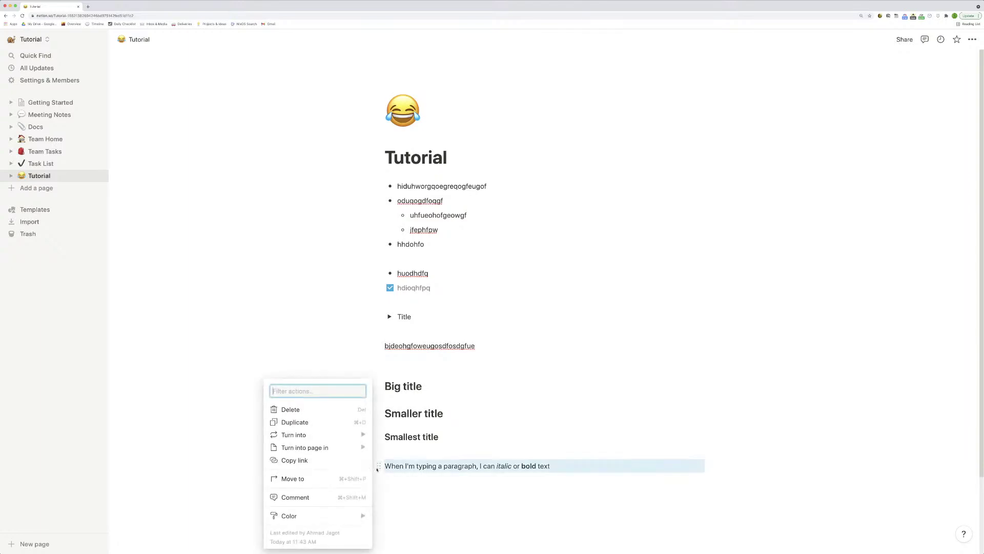
pyautogui.moveTo(344, 441)
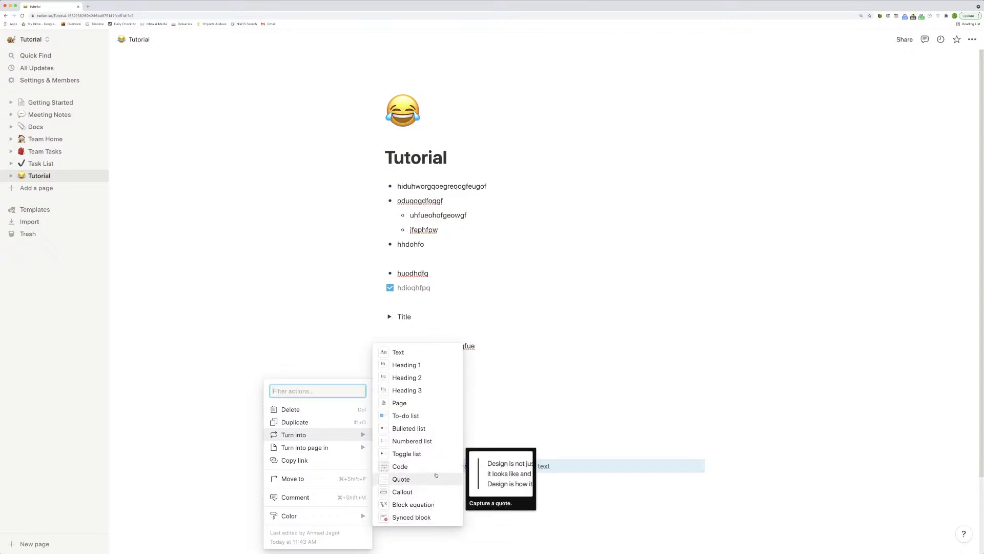
pyautogui.press('Escape')
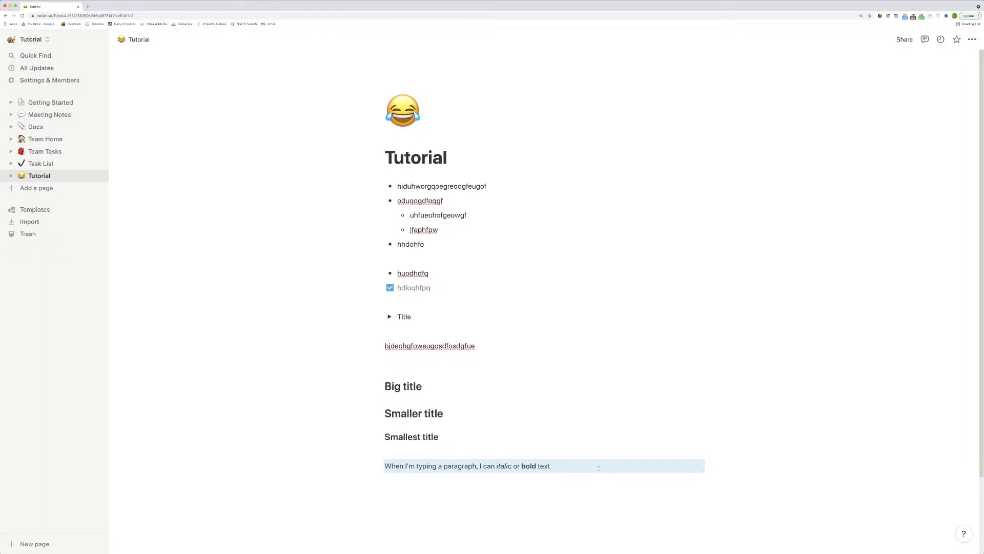
pyautogui.click(599, 468)
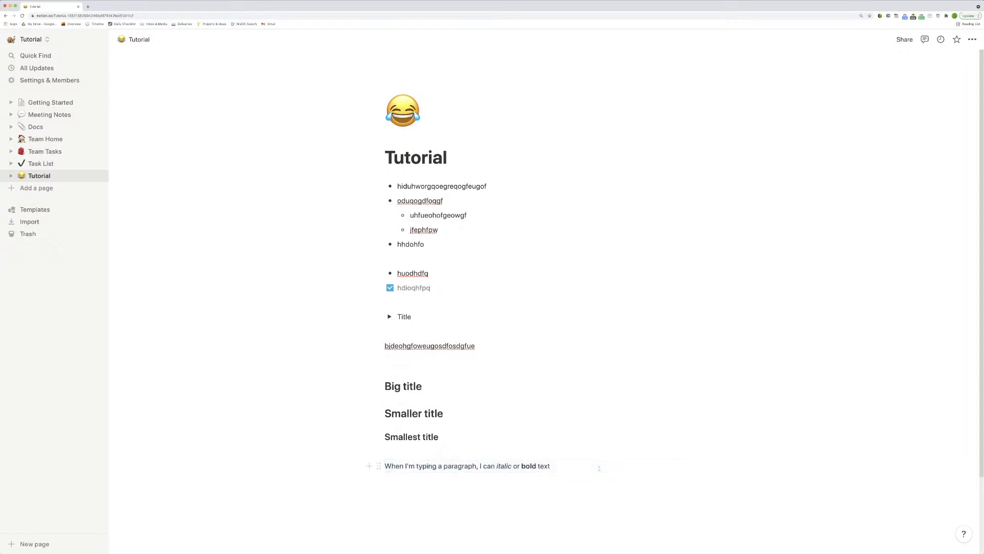
# Add an empty text block below the paragraph with the italic and bold words.
pyautogui.press('Return')
pyautogui.scroll(-5, 574, 429)
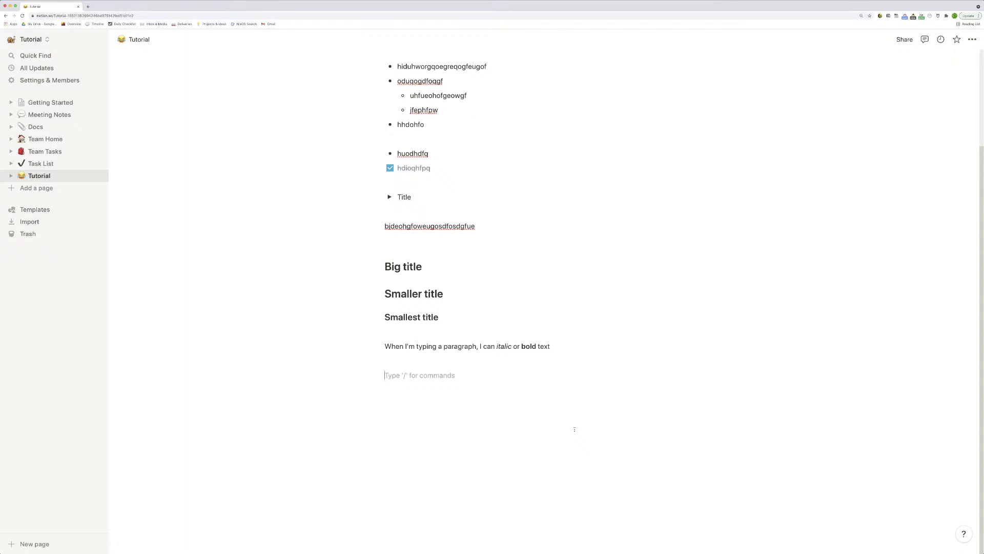
pyautogui.scroll(5, 574, 430)
pyautogui.scroll(-2, 558, 400)
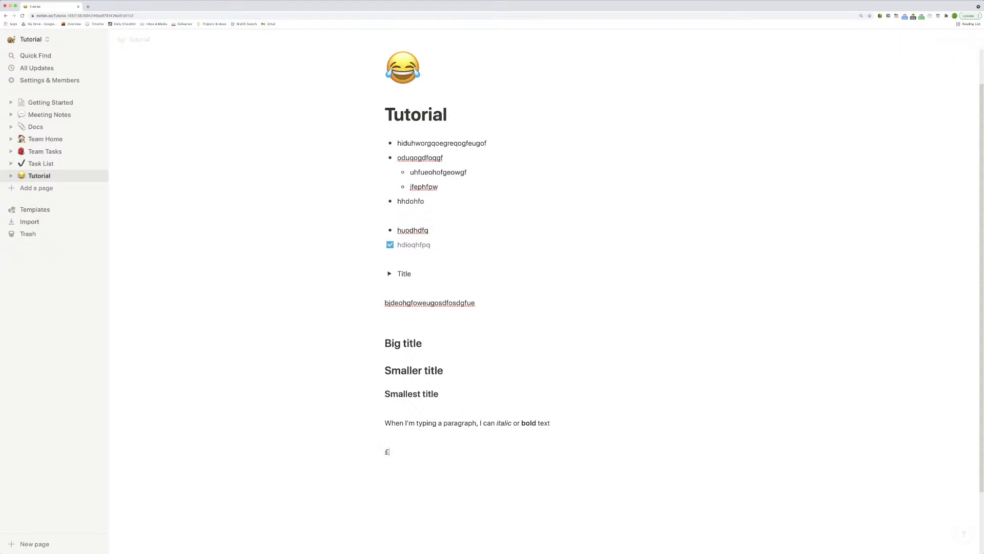
pyautogui.click(389, 452)
pyautogui.write('###')
pyautogui.press('BackSpace')
pyautogui.press('BackSpace')
pyautogui.press('BackSpace')
pyautogui.write("'''")
pyautogui.press('BackSpace')
pyautogui.press('BackSpace')
pyautogui.press('BackSpace')
# Insert a code block below the paragraph and write "# Markdown" and "## 2nd-level heading" in it, separated by a blank line.
pyautogui.write("'``")
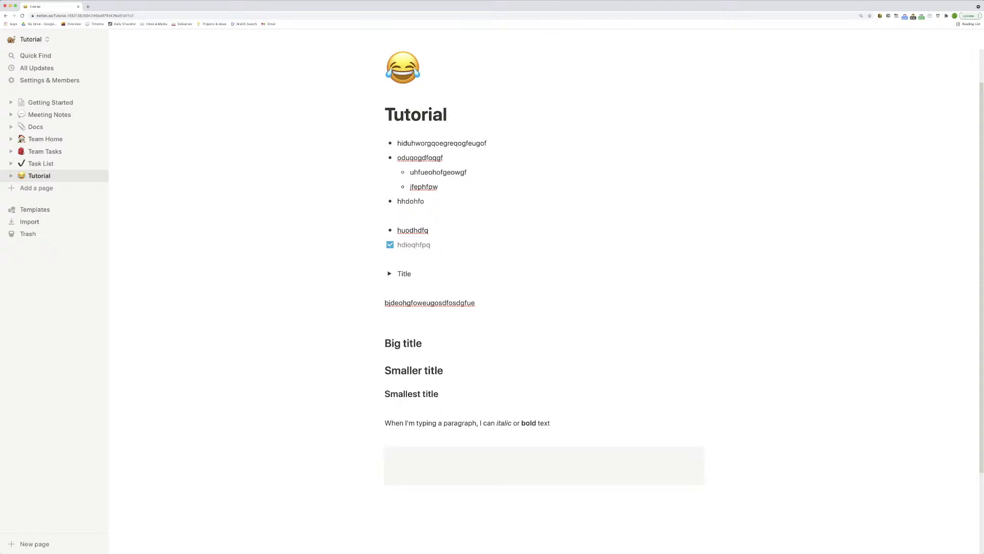
pyautogui.write('# M')
pyautogui.press('BackSpace')
pyautogui.write('Markdown')
pyautogui.press('Return')
pyautogui.write('## 2nd-level heading')
pyautogui.press('Return')
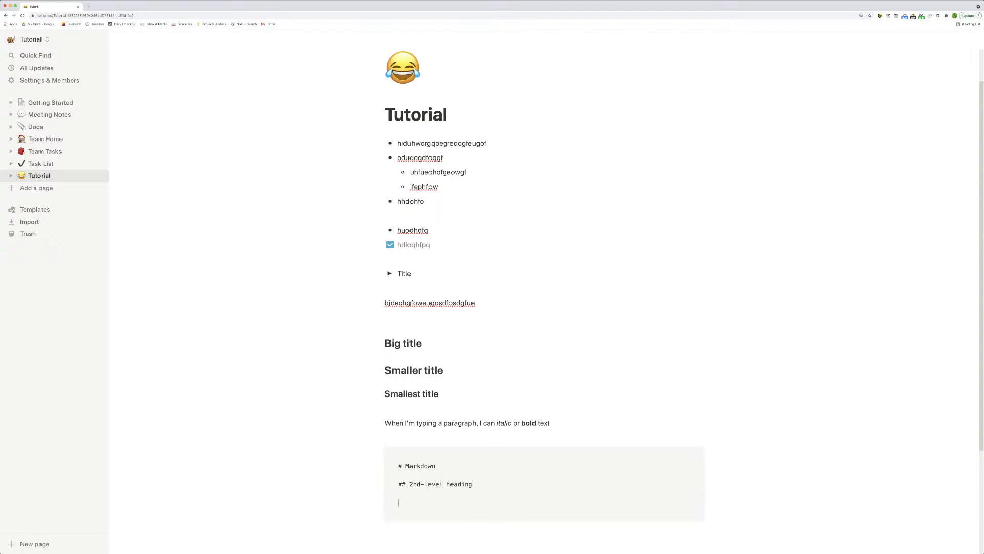
# Add "Text" and the two list lines "- bullet" and "- bullet 2" below the 2nd-level heading line in the code block.
pyautogui.write('Text')
pyautogui.press('BackSpace')
pyautogui.press('BackSpace')
pyautogui.write('xt')
pyautogui.press('Return')
pyautogui.write('- bullet')
pyautogui.press('Return')
pyautogui.write('bullet 2')
pyautogui.press('Return')
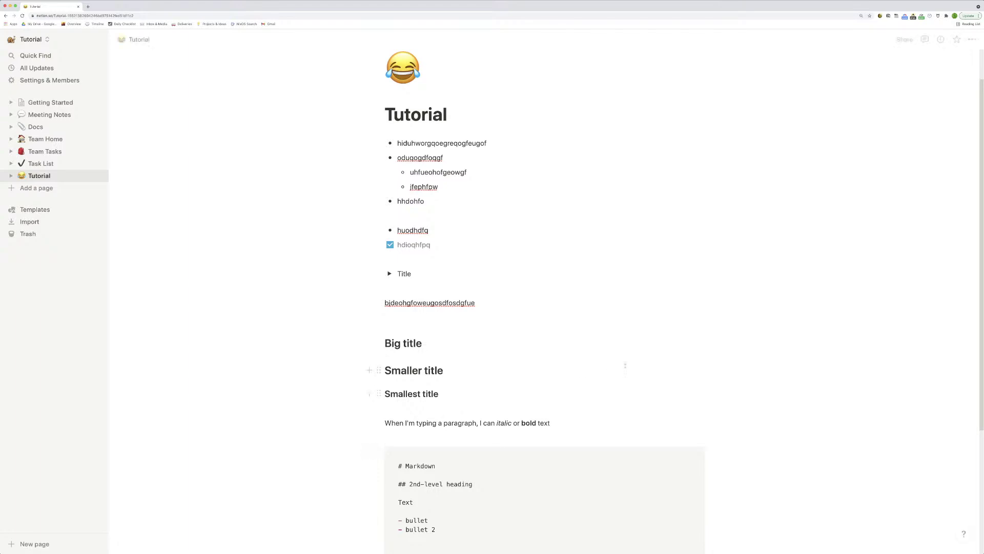
# Compare the code block's "# Markdown" line with the formatted "Big title" heading.
pyautogui.scroll(-3, 663, 396)
pyautogui.click(511, 452)
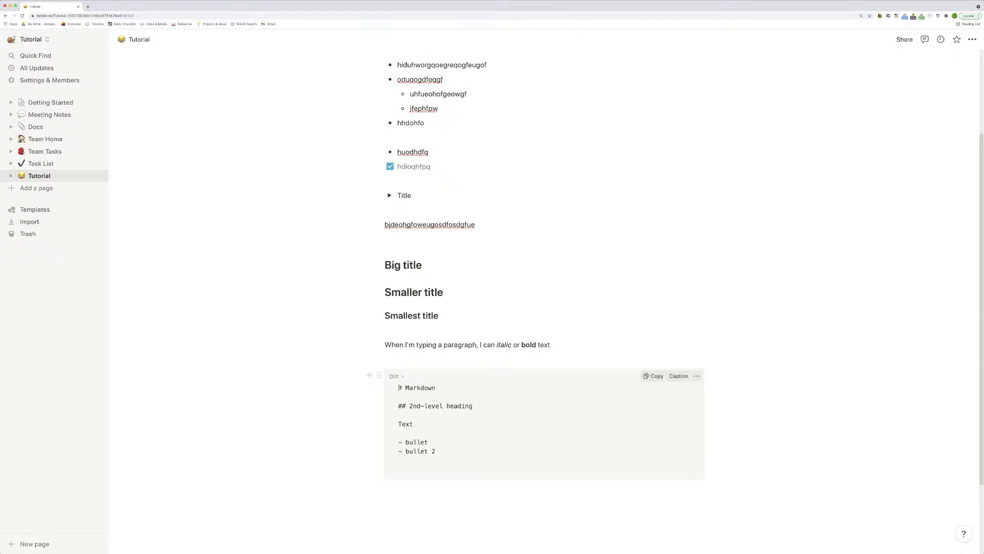
pyautogui.moveTo(402, 388); pyautogui.dragTo(404, 388)
pyautogui.tripleClick(413, 388)
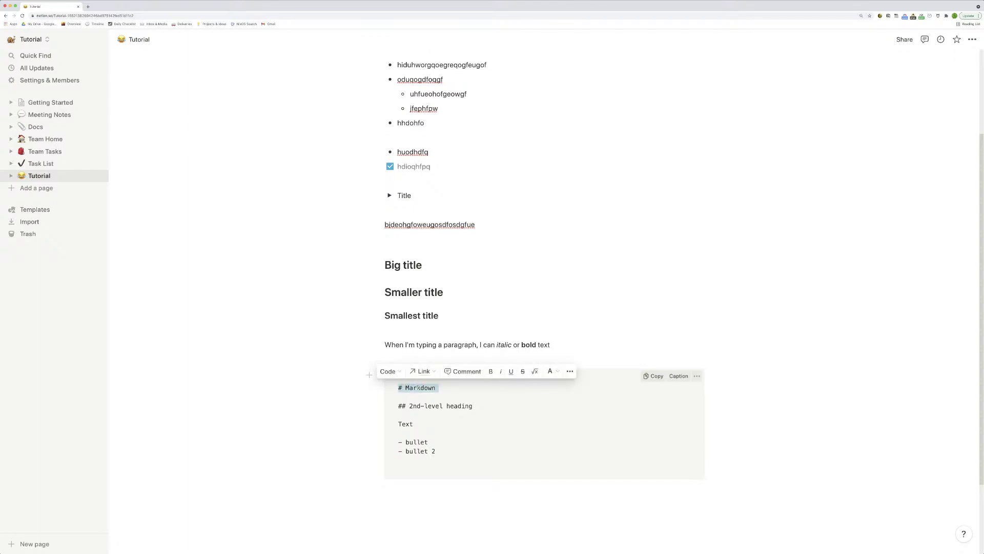
pyautogui.tripleClick(405, 265)
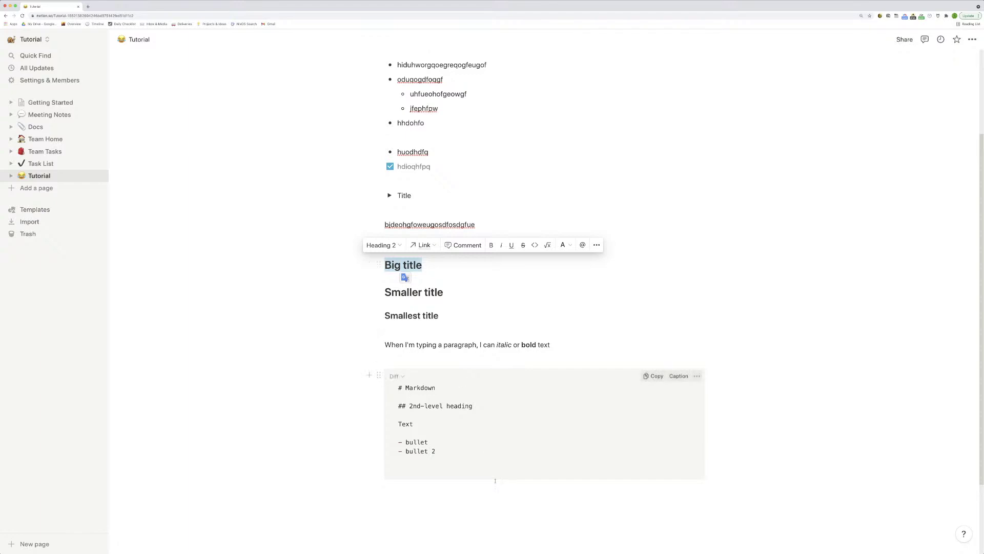
# Insert a divider below the code block and move it directly above the "When I'm typing a paragraph" line.
pyautogui.click(495, 501)
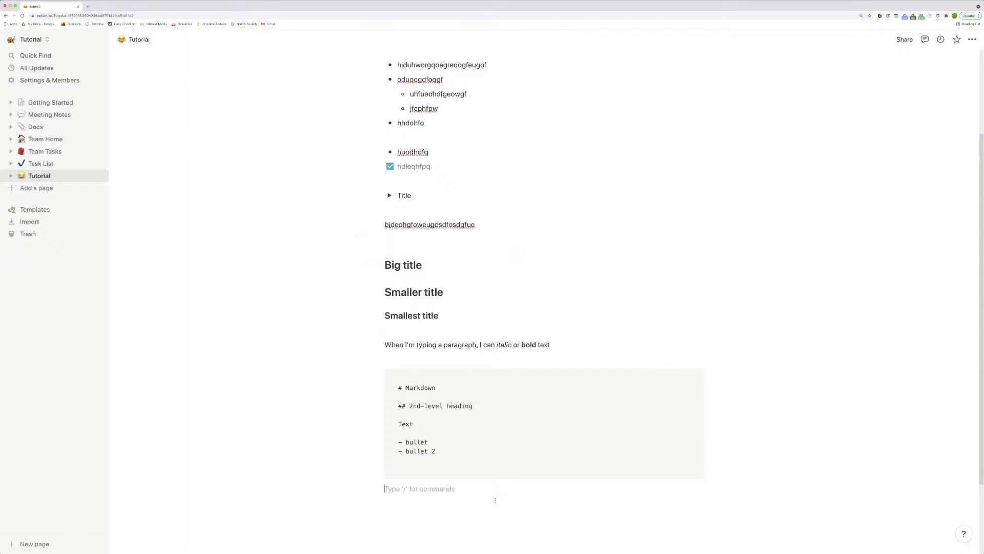
pyautogui.scroll(-3, 495, 500)
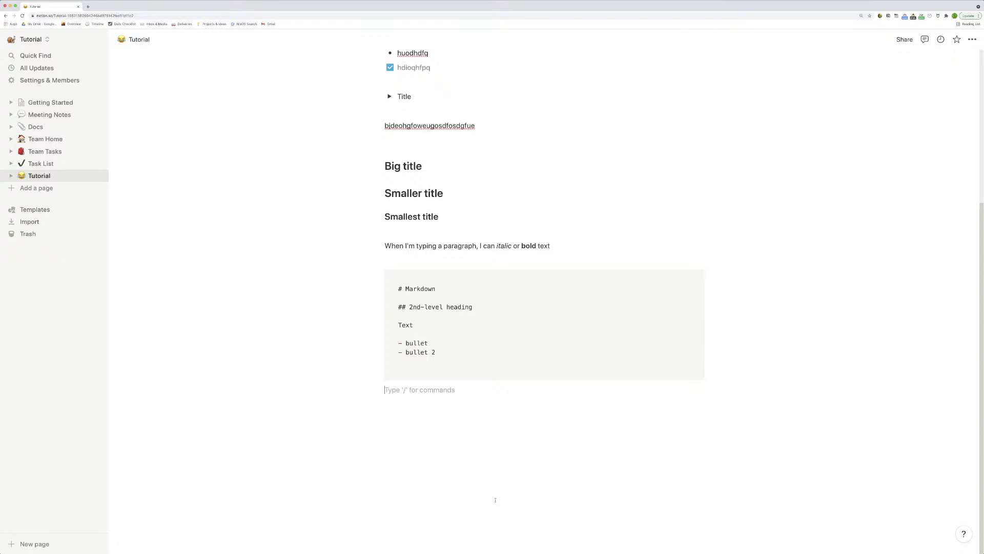
pyautogui.write('---')
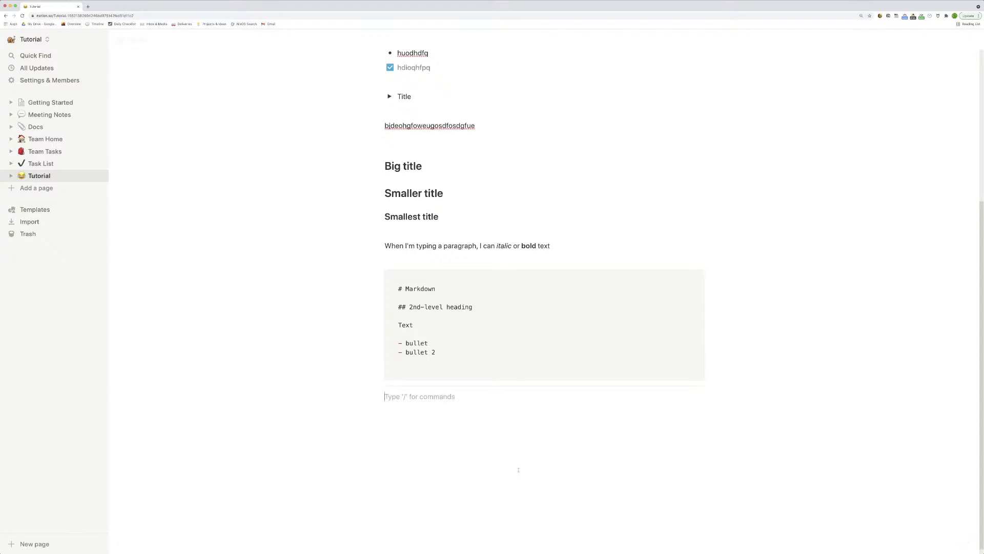
pyautogui.moveTo(379, 386)
pyautogui.moveTo(379, 386); pyautogui.dragTo(389, 240)
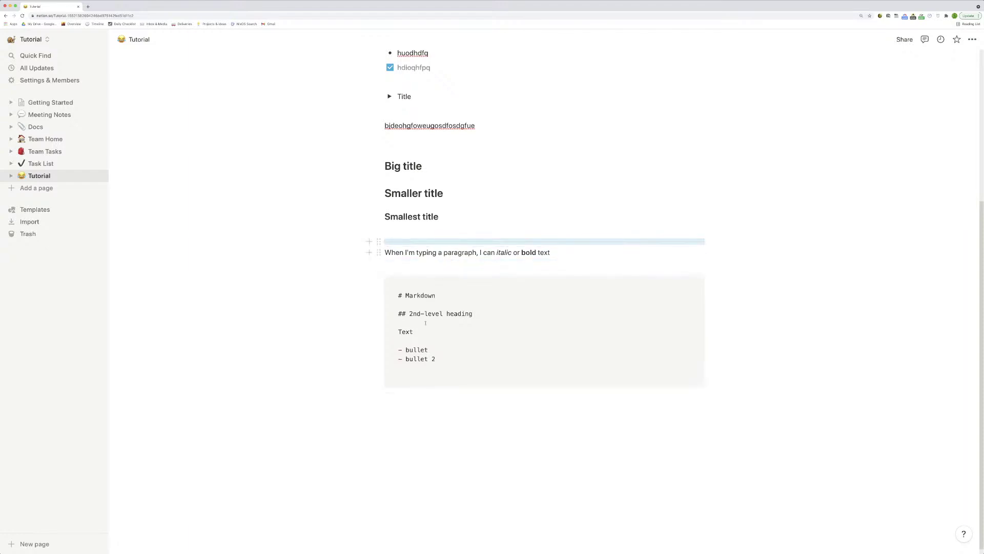
# Add the table header line "Head | Heading | Heading 3" below the bullet lines in the code block.
pyautogui.click(439, 399)
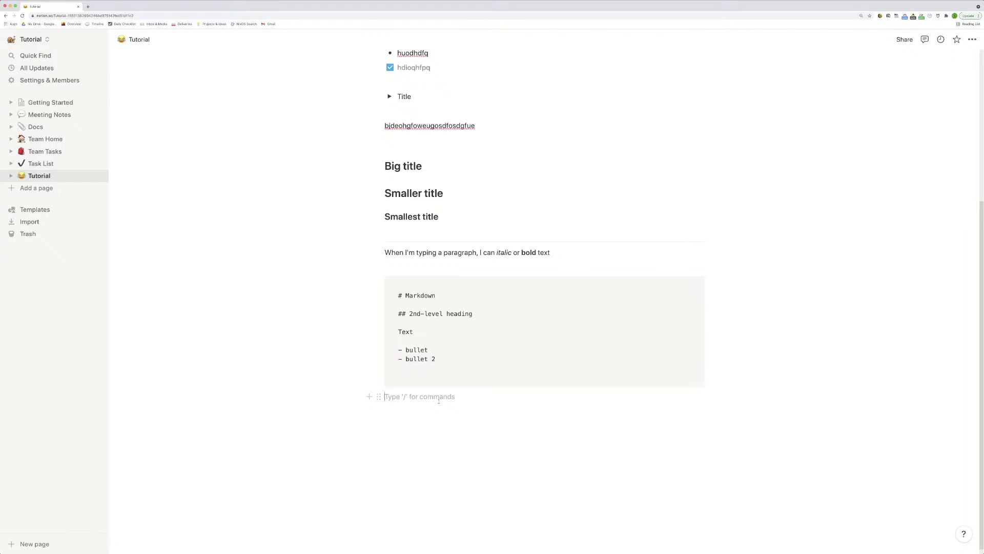
pyautogui.click(473, 365)
pyautogui.press('Return')
pyautogui.press('Return')
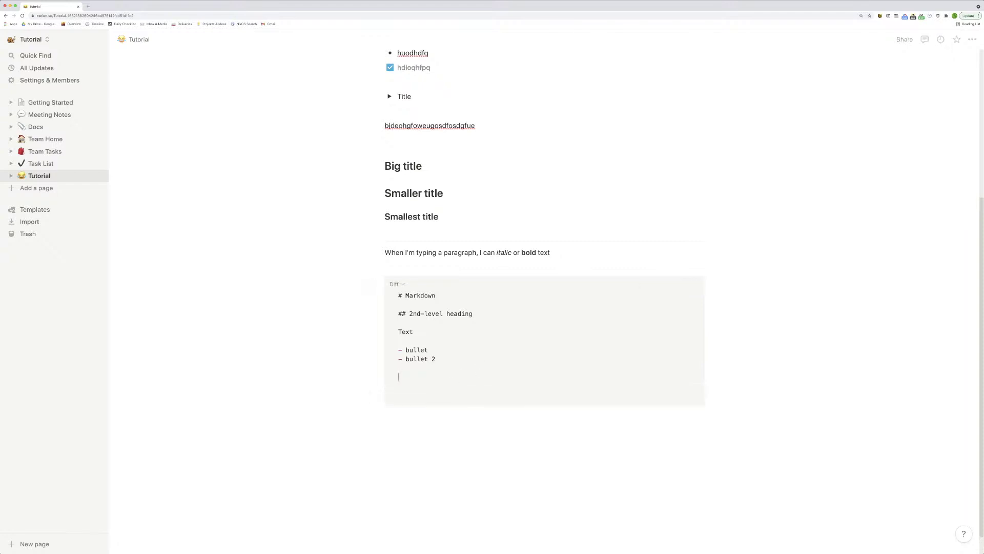
pyautogui.write('Head | Heading')
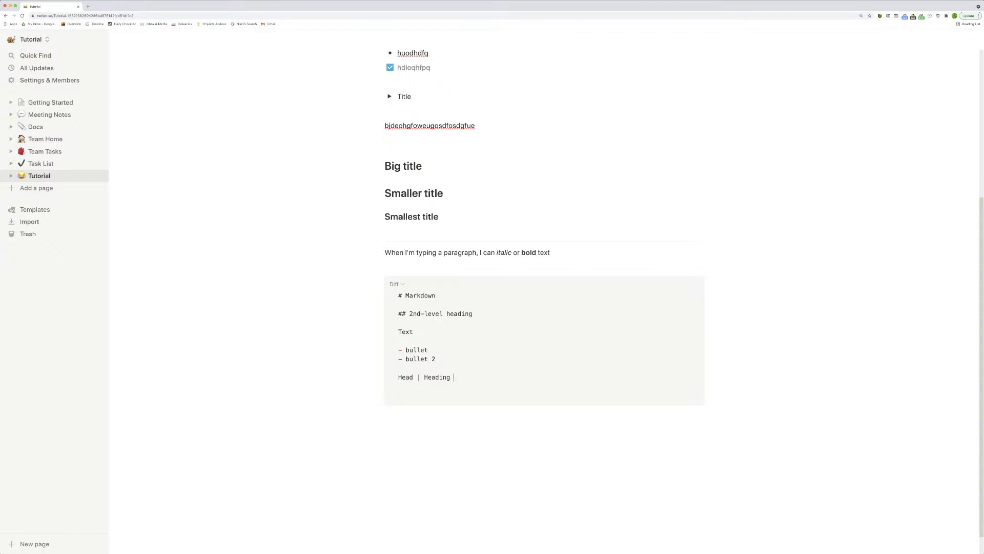
pyautogui.write(' | Heading 3')
pyautogui.press('Return')
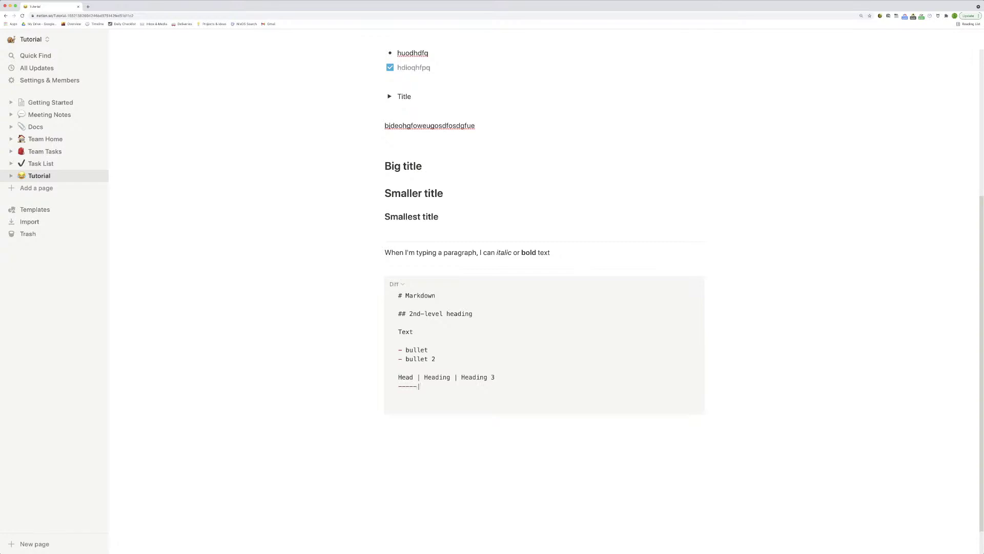
# Complete the code block's Markdown table with a dashed separator line and the row "content|douheofw|uhofwehfow".
pyautogui.write('-----|----------|---------')
pyautogui.press('Return')
pyautogui.write('context')
pyautogui.press('BackSpace')
pyautogui.press('BackSpace')
pyautogui.write('e')
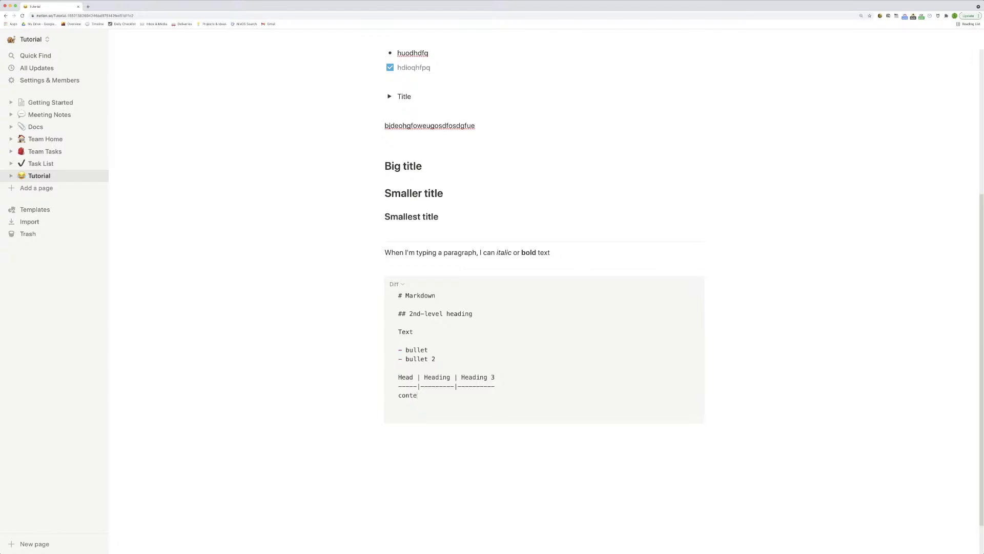
pyautogui.write('nt|douheofw|uhofwehfow')
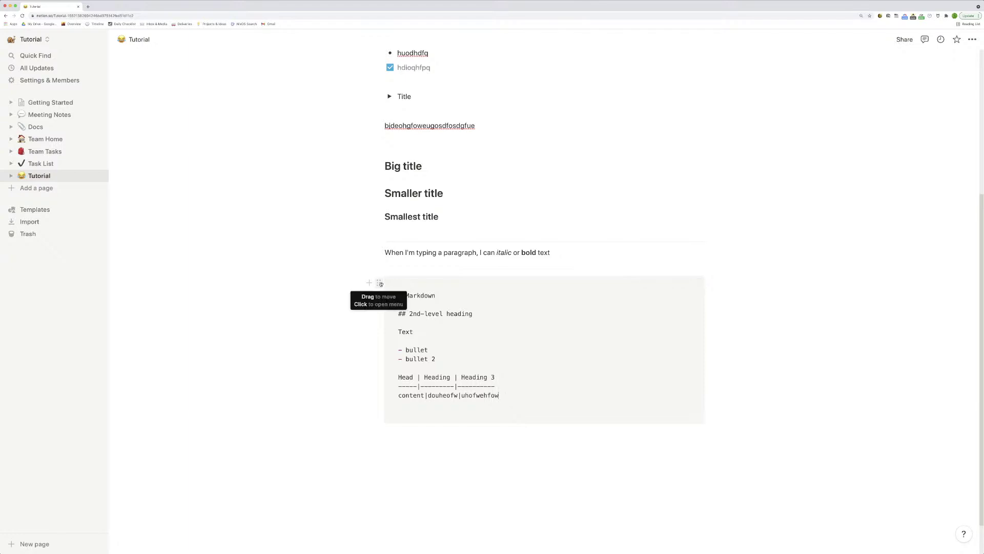
# Browse the available block types and insert an inline table database below the code block.
pyautogui.click(695, 434)
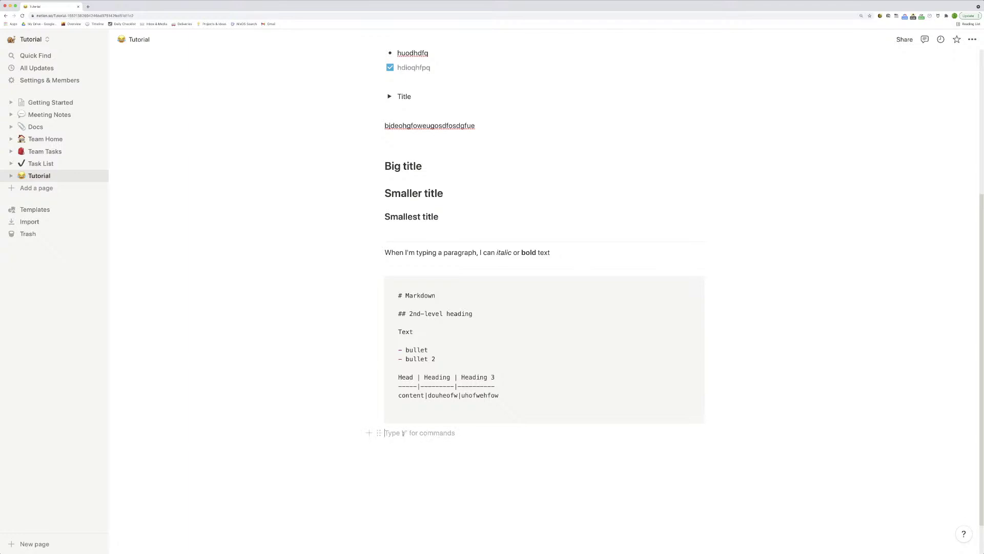
pyautogui.write('/')
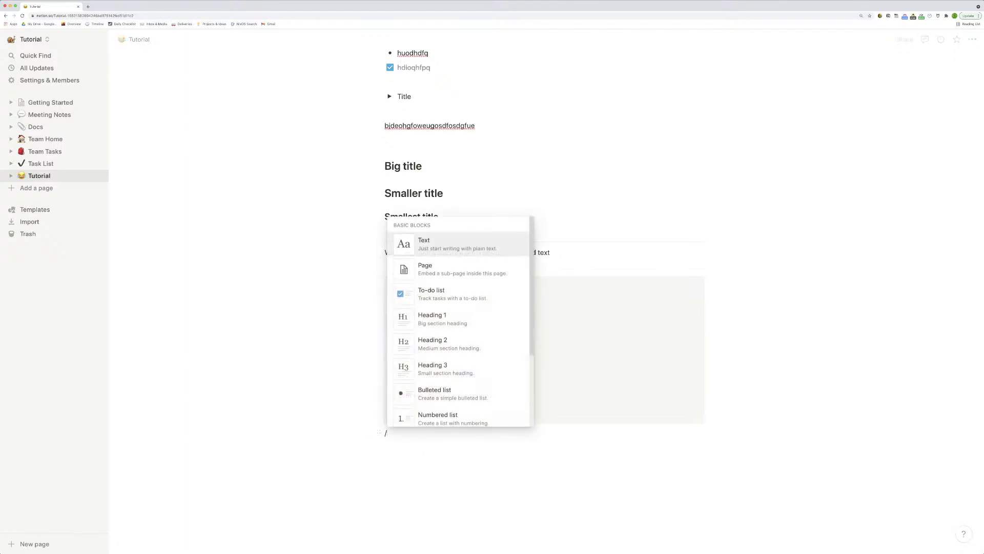
pyautogui.scroll(-2, 461, 352)
pyautogui.scroll(-5, 462, 353)
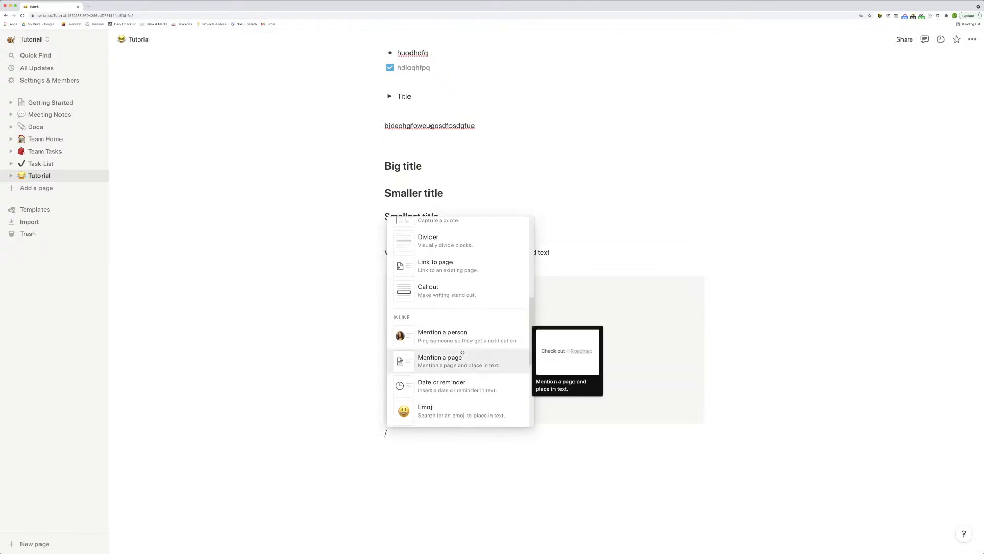
pyautogui.scroll(-4, 463, 353)
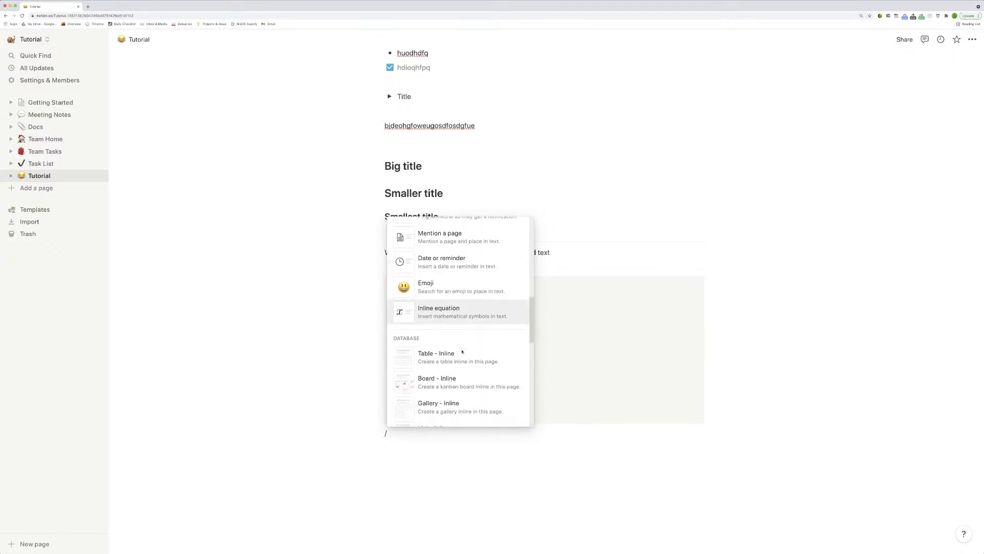
pyautogui.scroll(-2, 463, 347)
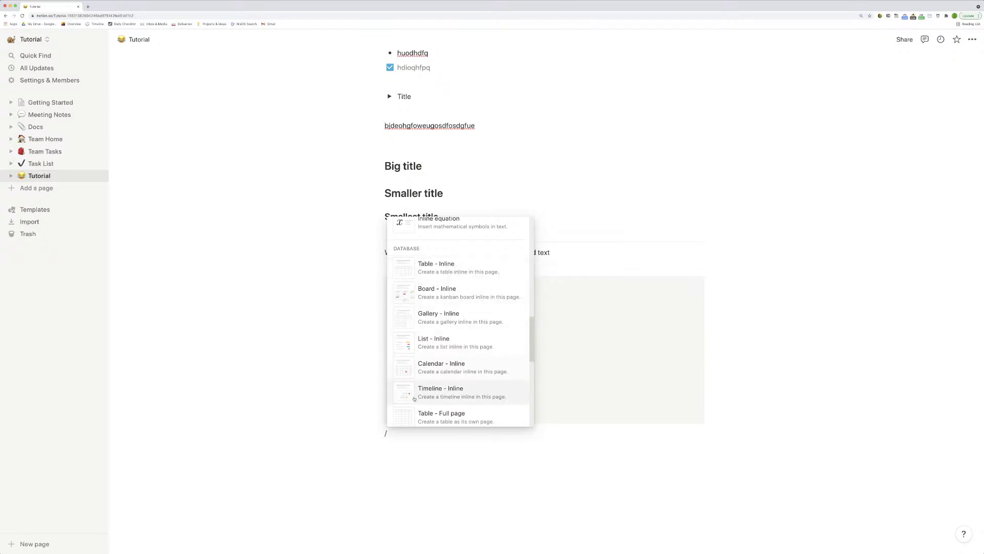
pyautogui.write('table')
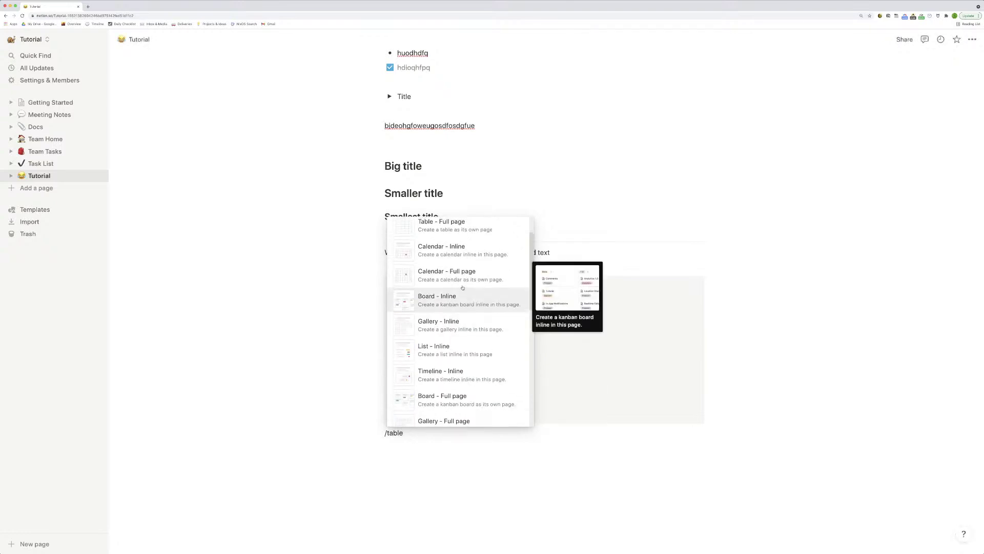
pyautogui.scroll(2, 462, 293)
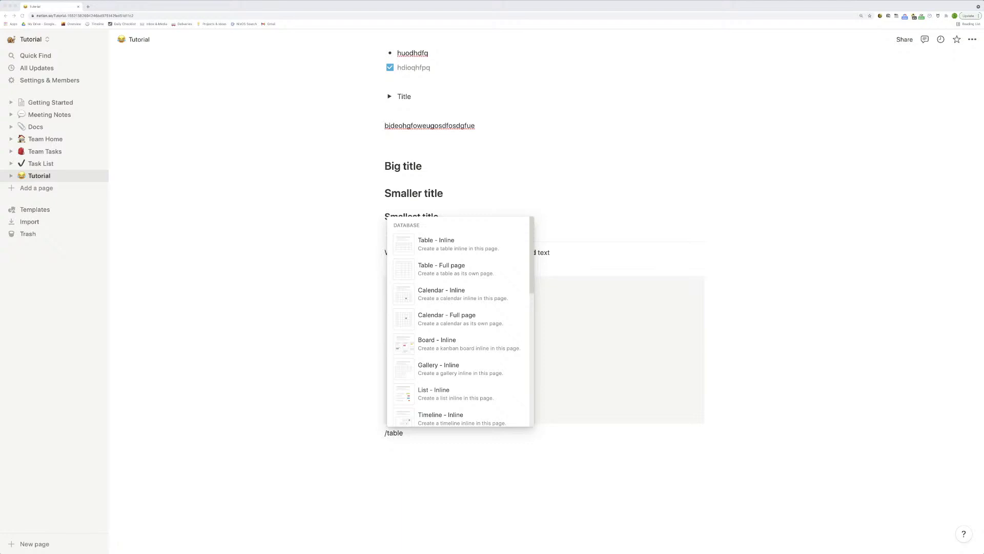
pyautogui.click(434, 248)
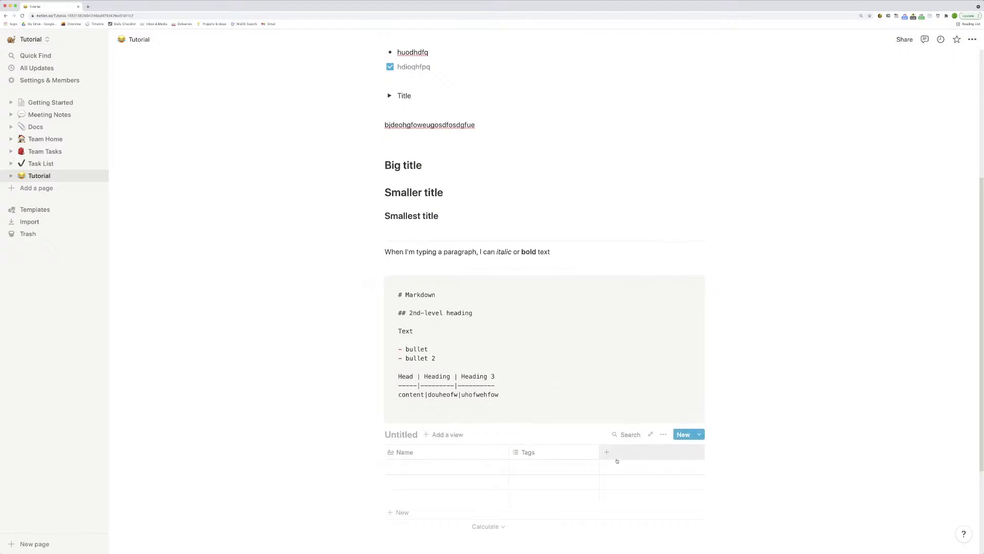
# Name the new inline table "Todo List".
pyautogui.scroll(-1, 605, 461)
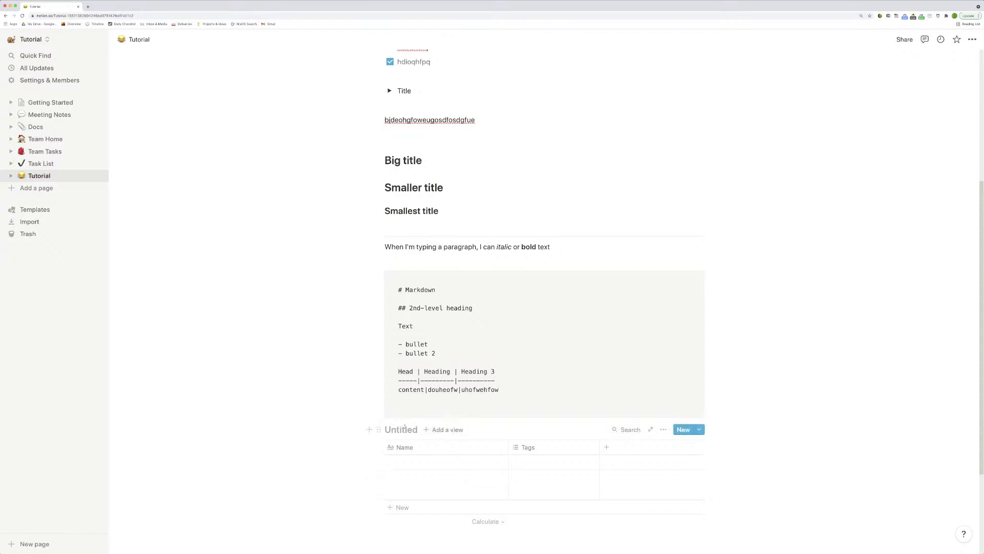
pyautogui.write('Todo')
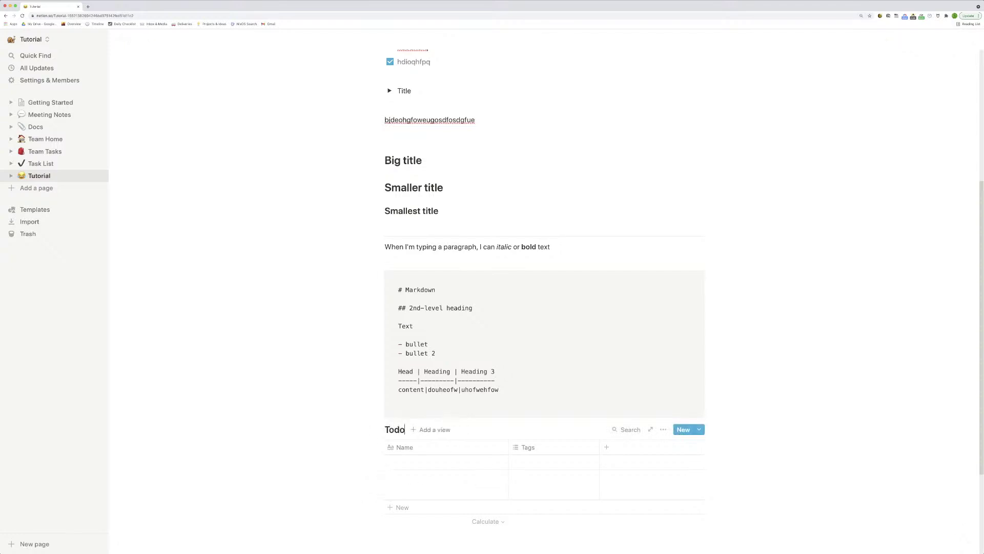
pyautogui.write(' List')
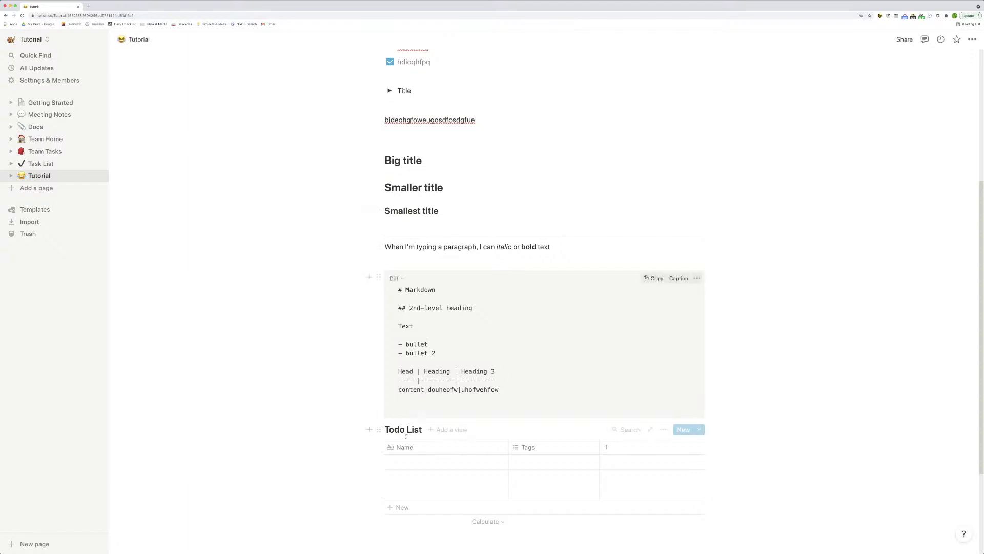
# Add an empty to-do item below the checked "hdioqhfpq" item in the first list of the page.
pyautogui.scroll(5, 409, 447)
pyautogui.scroll(1, 395, 318)
pyautogui.click(431, 280)
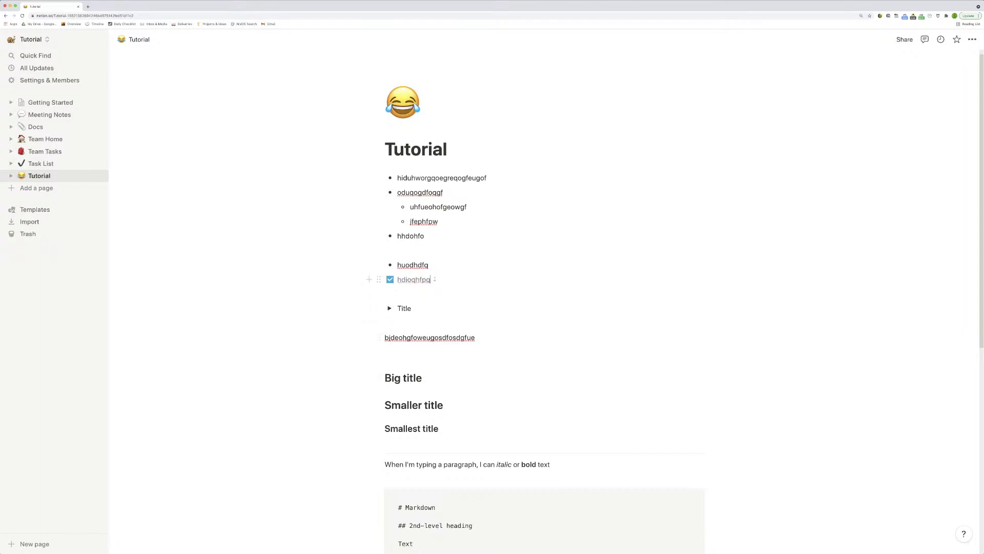
pyautogui.press('Return')
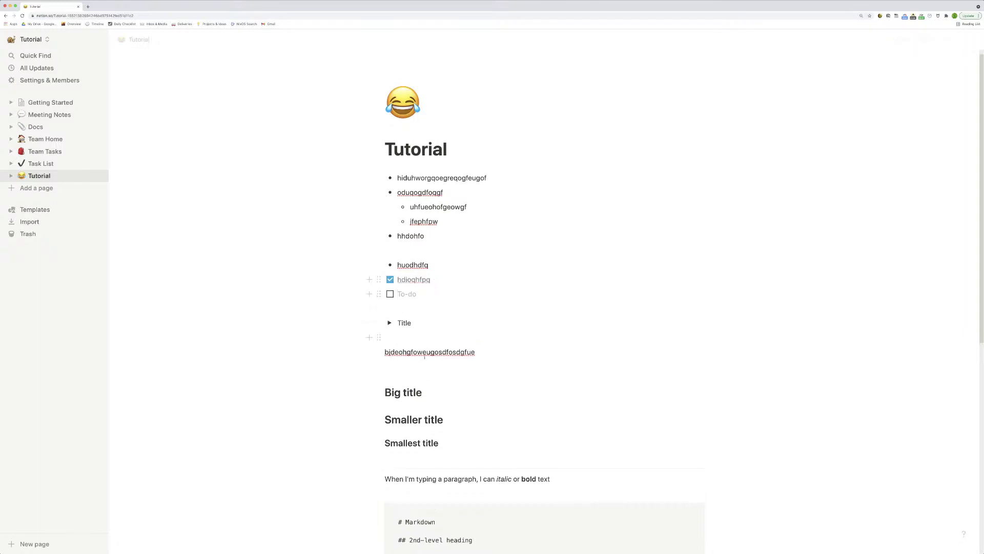
# Review the property types available for the Tags column of the Todo List table.
pyautogui.scroll(-6, 415, 422)
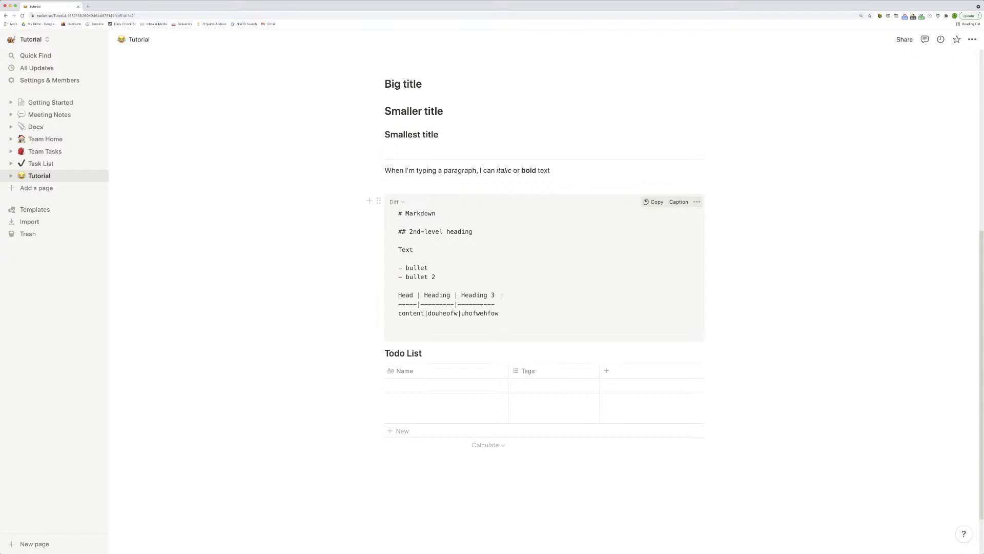
pyautogui.click(536, 372)
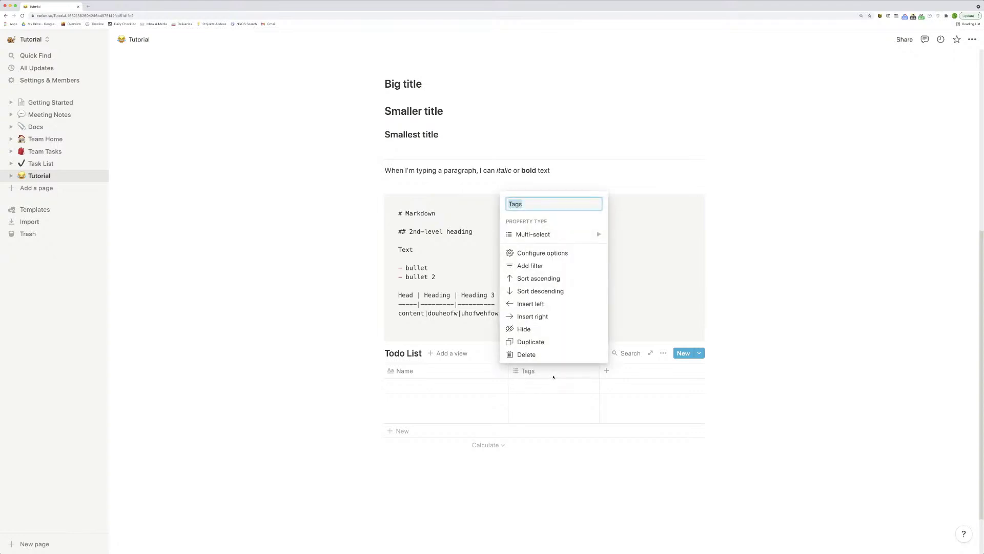
pyautogui.moveTo(547, 234)
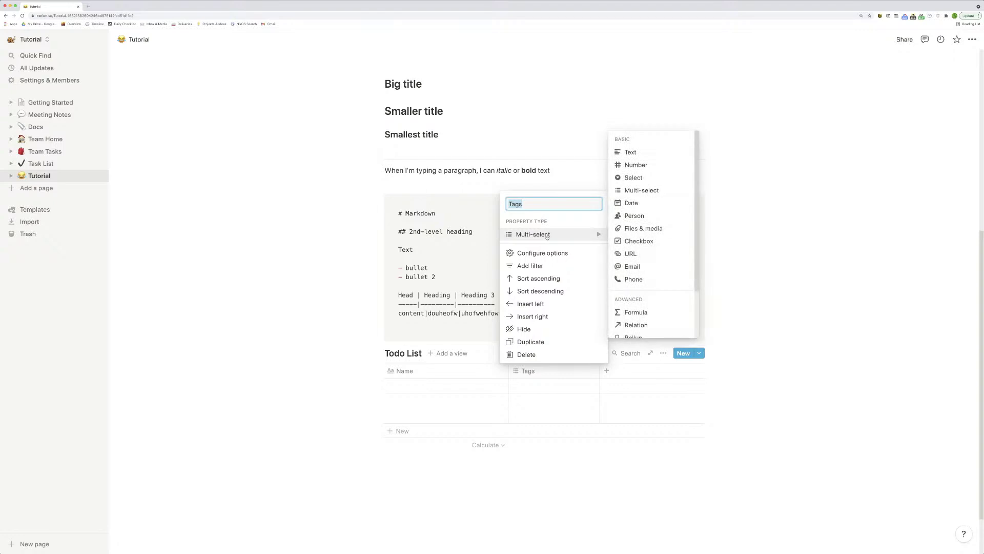
pyautogui.scroll(-5, 694, 144)
pyautogui.scroll(5, 692, 136)
pyautogui.click(548, 387)
# Create the tags "item" and "item 2" in the Tags cell of the table's first row.
pyautogui.click(550, 385)
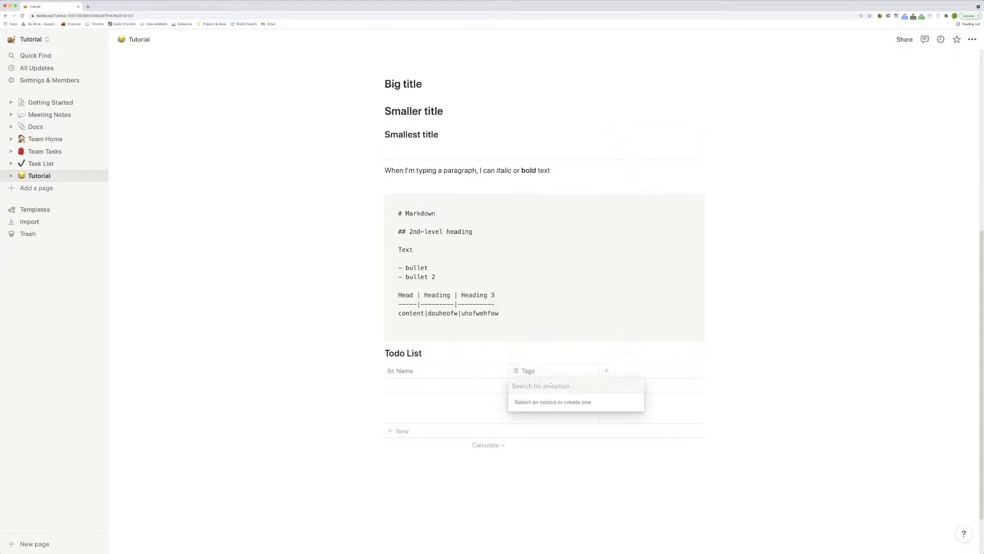
pyautogui.write('item')
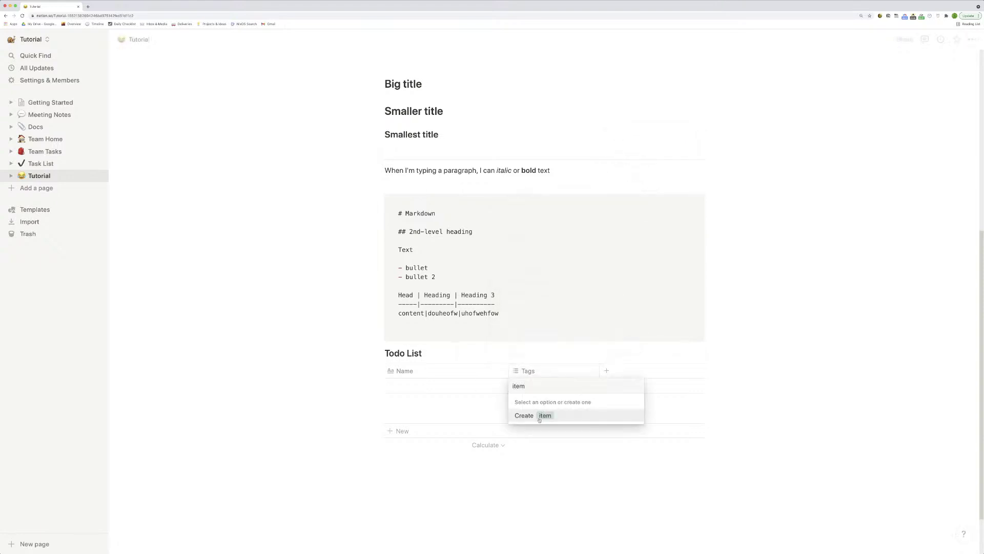
pyautogui.press('Return')
pyautogui.write('it')
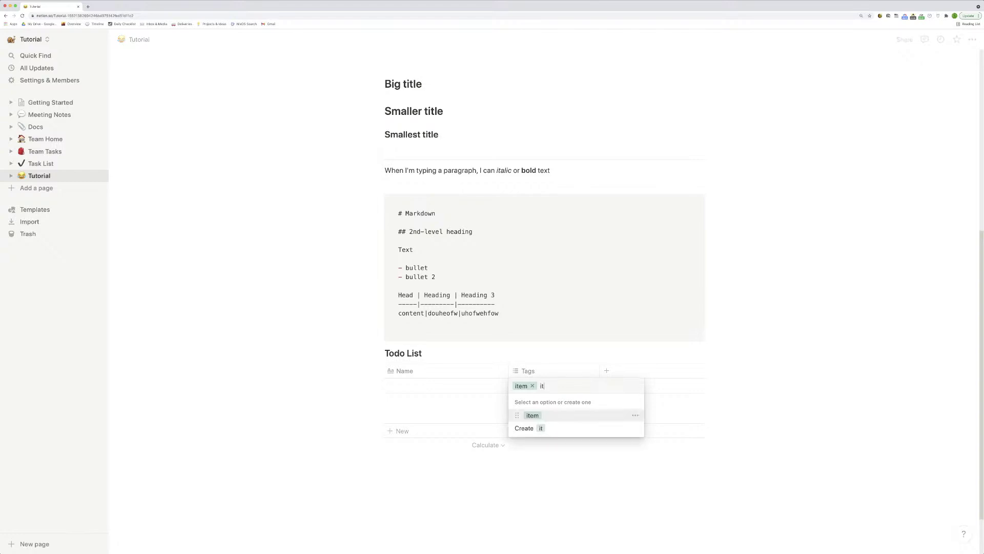
pyautogui.write('em 2')
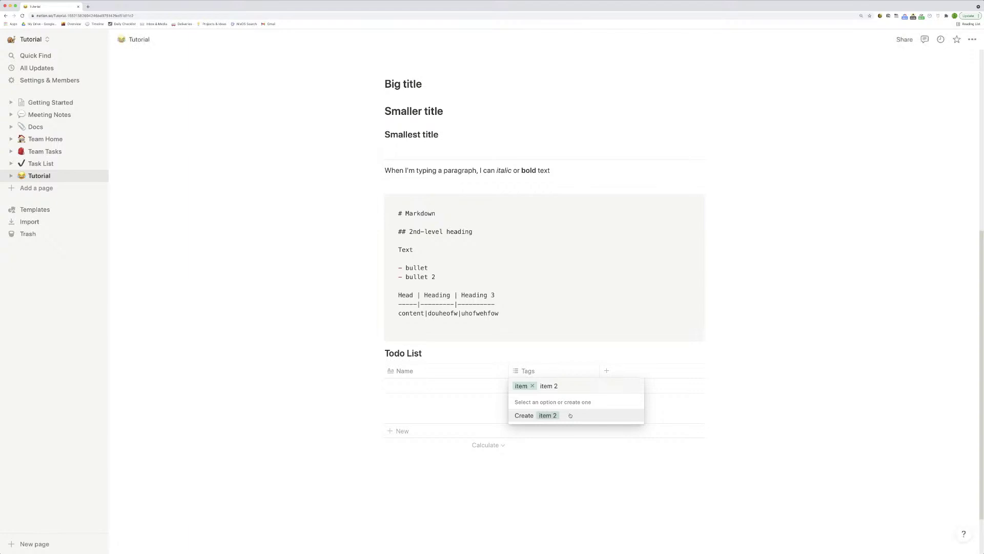
pyautogui.click(571, 415)
pyautogui.press('Escape')
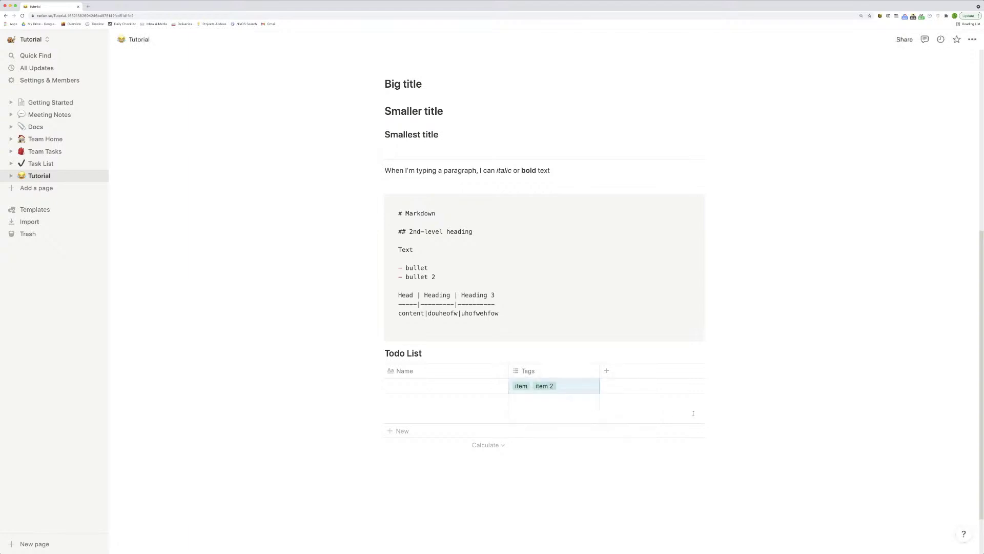
# Assign the existing "item 2" tag to the third row of the Todo List table.
pyautogui.click(543, 406)
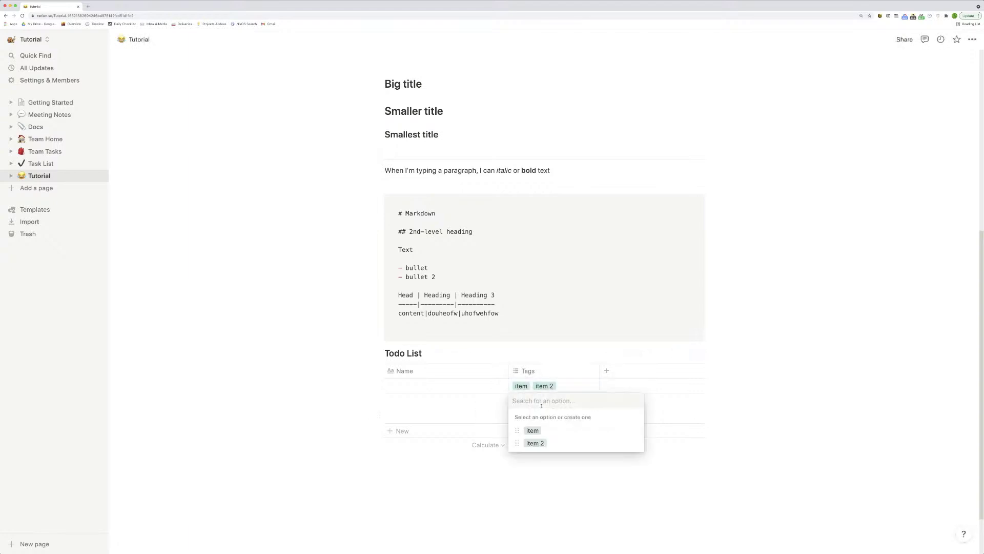
pyautogui.press('Escape')
pyautogui.click(567, 385)
pyautogui.press('Escape')
pyautogui.click(560, 405)
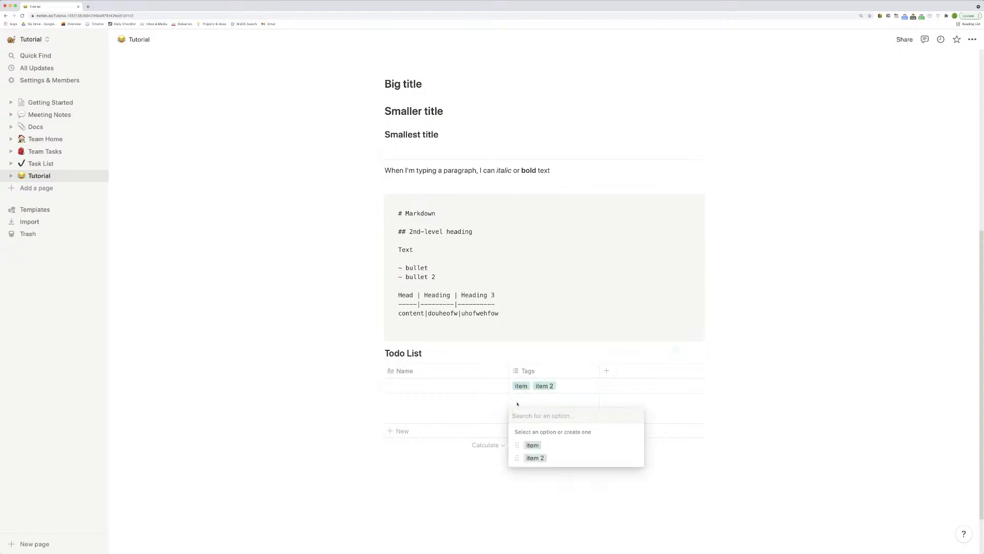
pyautogui.press('Down')
pyautogui.press('Return')
pyautogui.press('Escape')
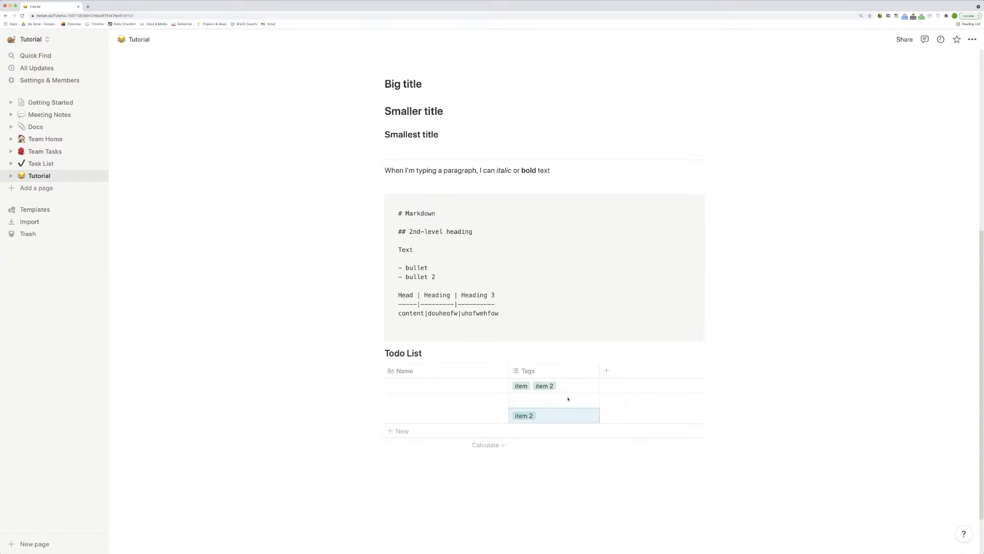
# Create the tag "new" in the Tags cell of the table's second row.
pyautogui.click(568, 398)
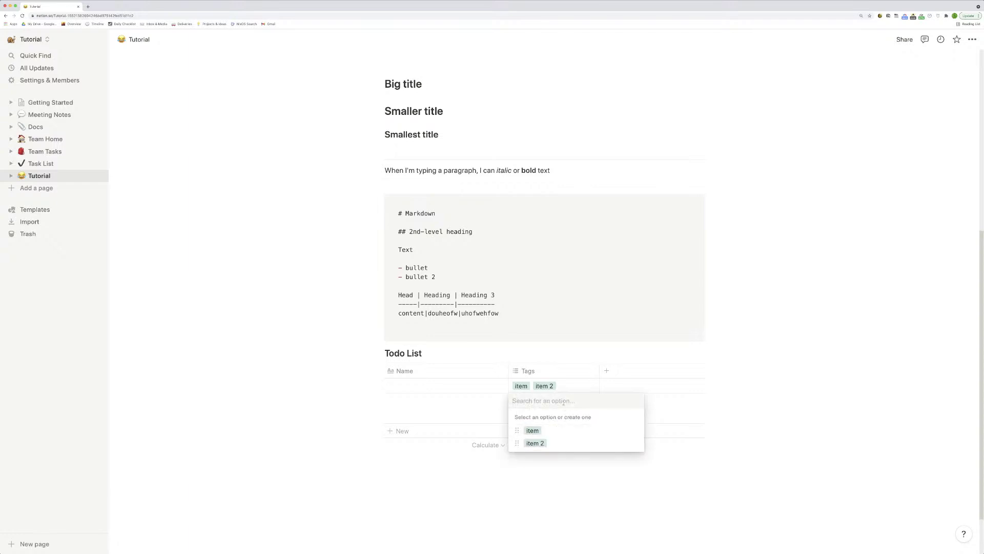
pyautogui.write('new')
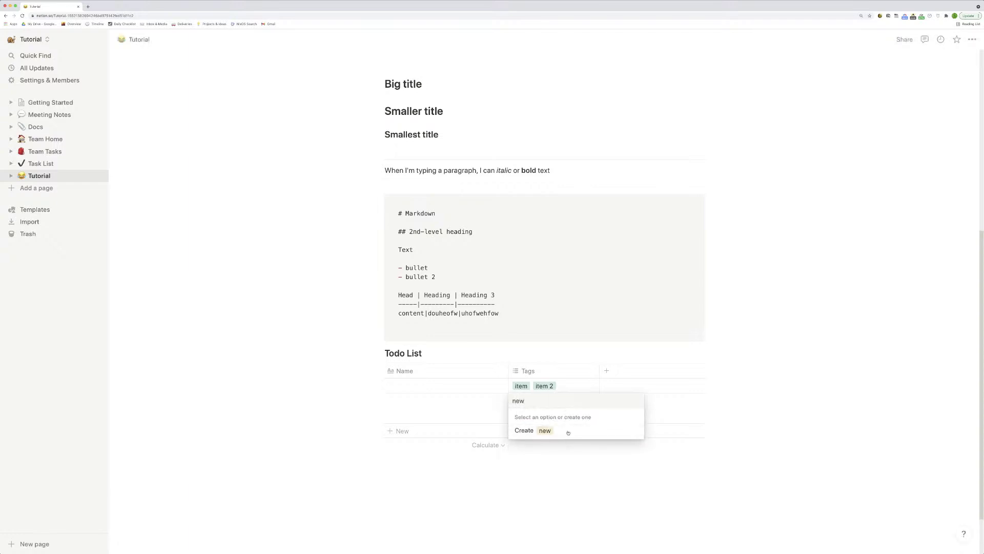
pyautogui.click(568, 431)
pyautogui.click(683, 475)
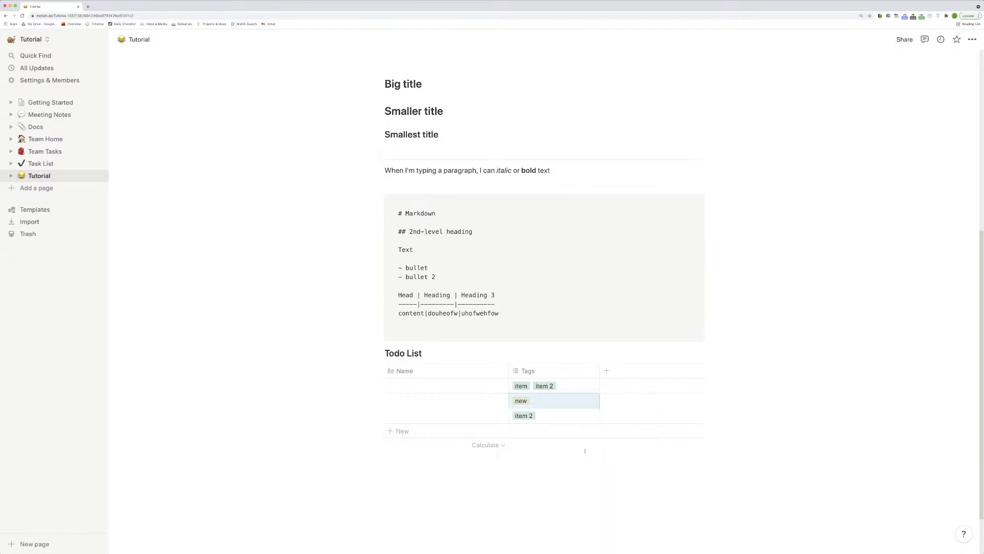
# Delete the "item 2" option from the Tags property and confirm its removal.
pyautogui.click(537, 416)
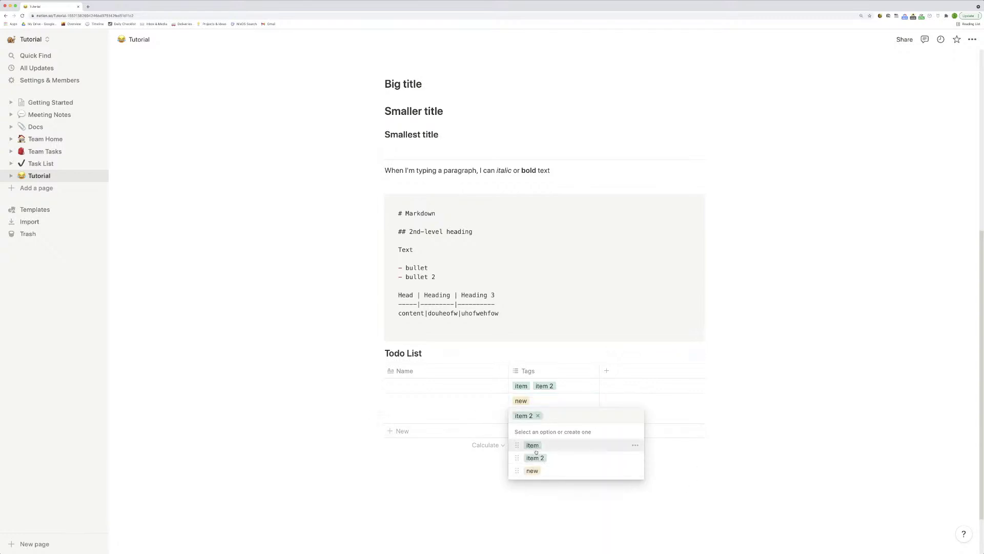
pyautogui.click(635, 459)
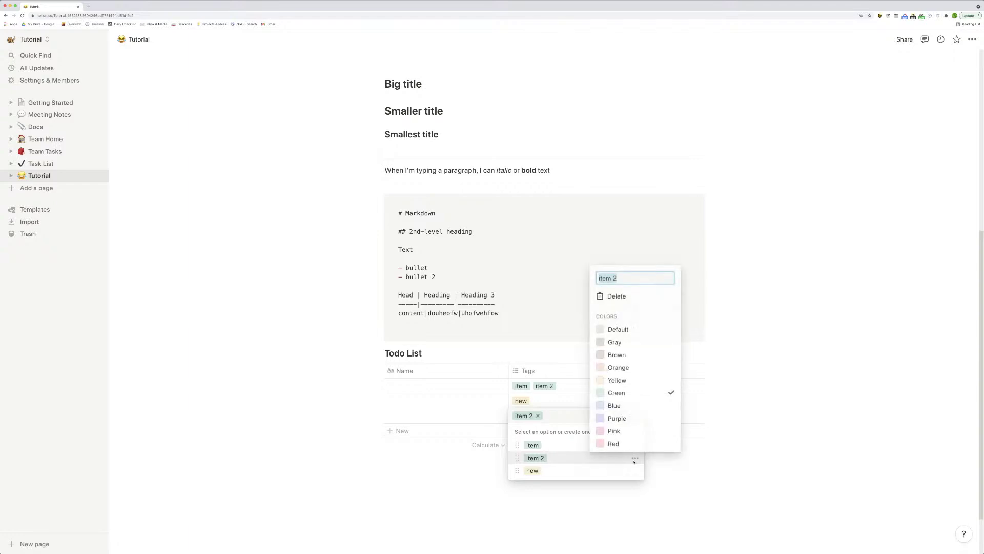
pyautogui.click(628, 295)
pyautogui.click(510, 301)
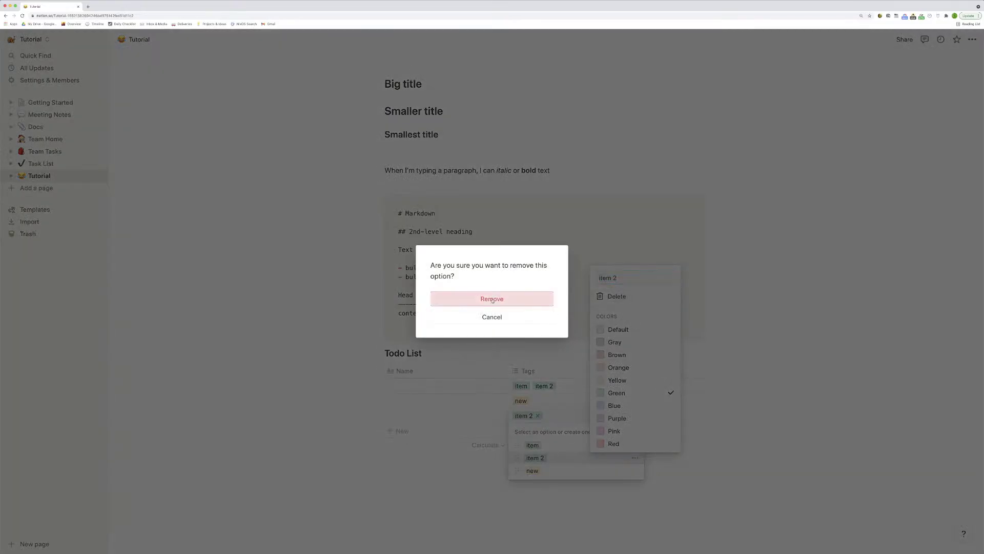
pyautogui.press('Escape')
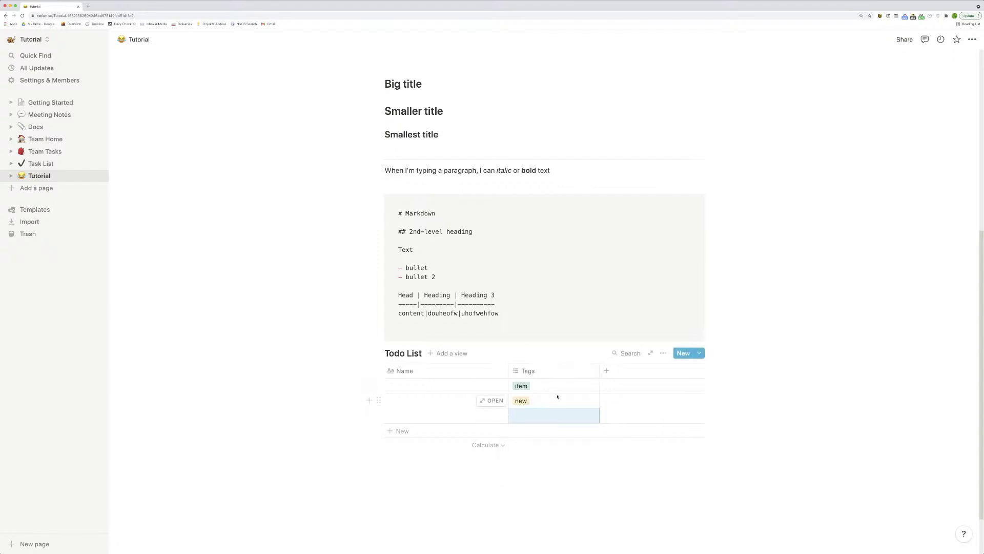
# Remove the "item" tag from the first row of the Todo List table.
pyautogui.click(540, 386)
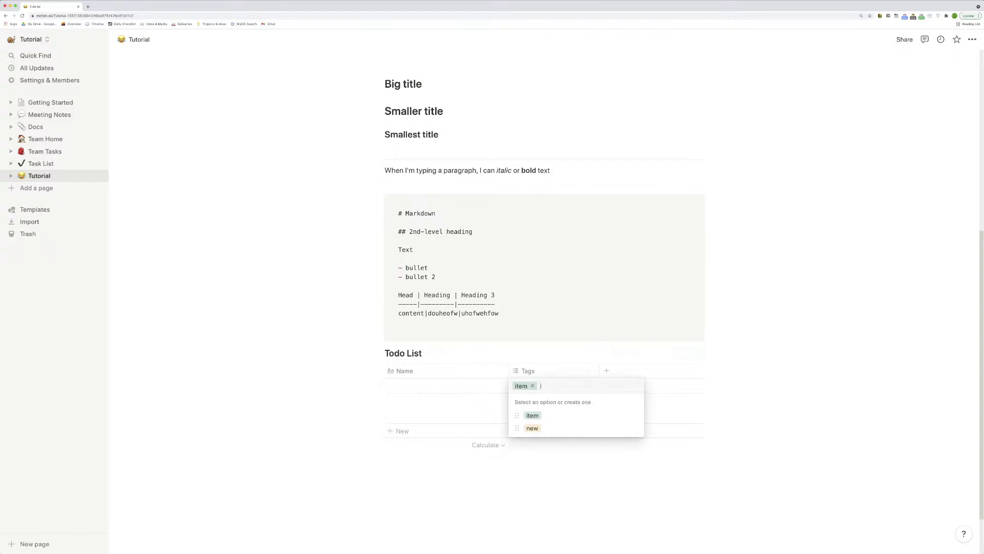
pyautogui.click(533, 387)
pyautogui.press('Escape')
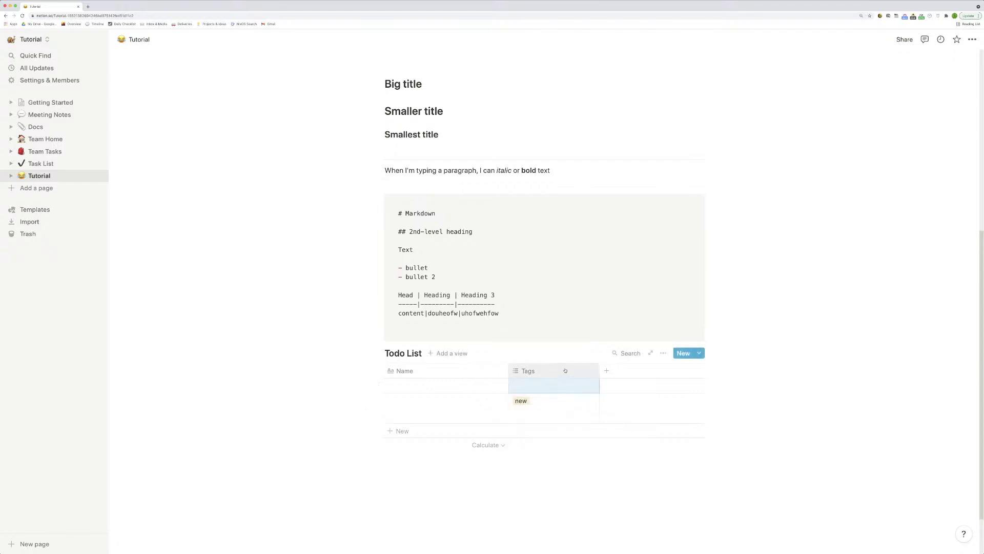
# Change the Tags column's property type to Checkbox.
pyautogui.click(565, 371)
pyautogui.moveTo(564, 234)
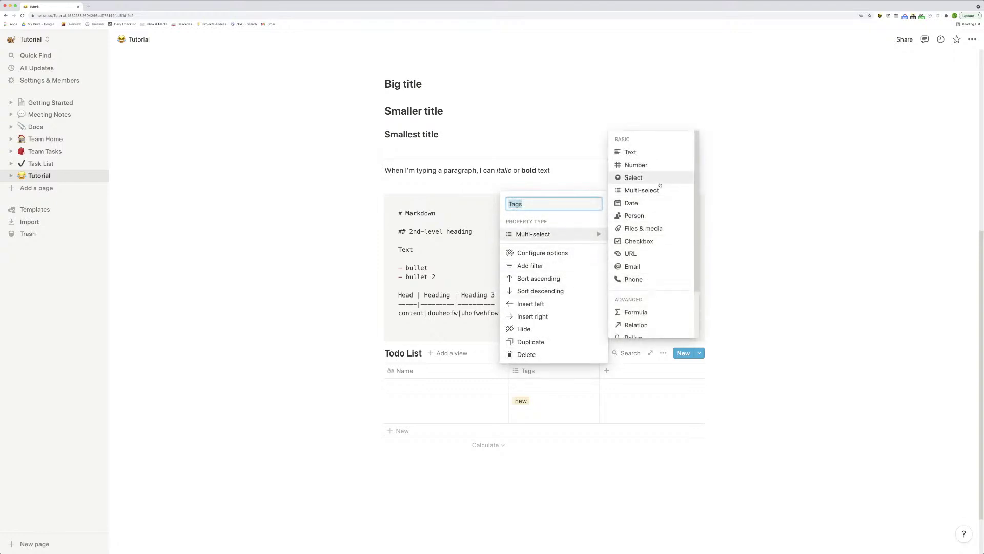
pyautogui.click(651, 242)
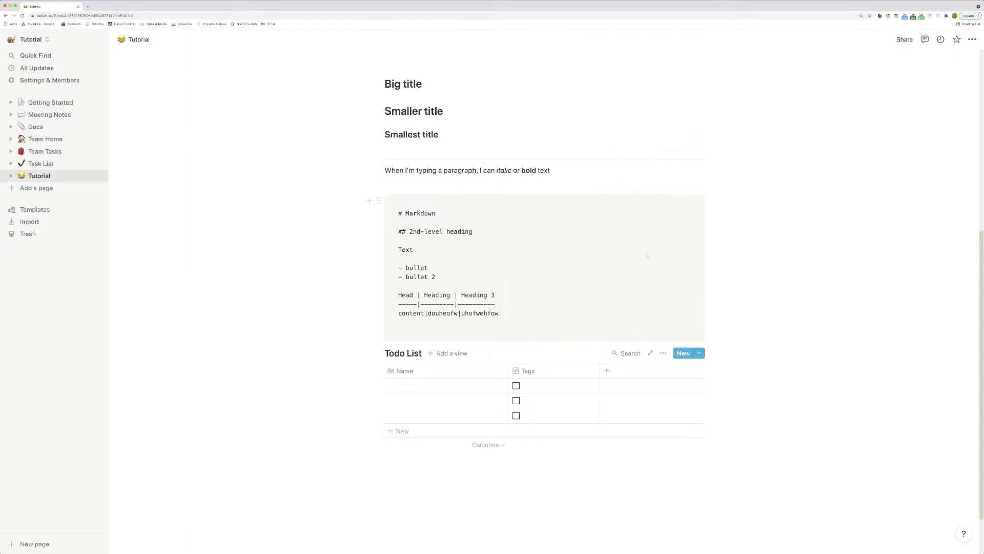
# Rename the Todo List table as "Shopping List".
pyautogui.click(433, 386)
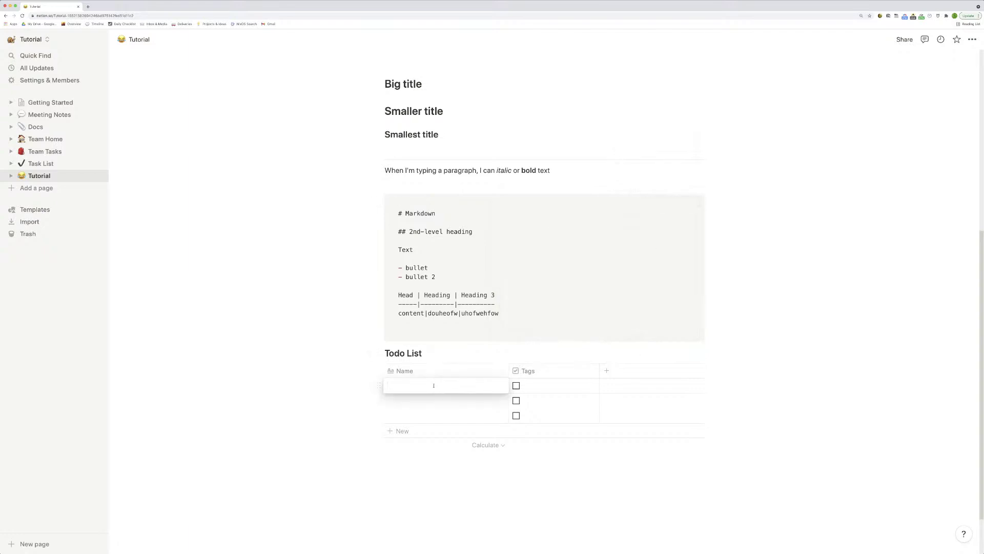
pyautogui.press('Escape')
pyautogui.click(393, 340)
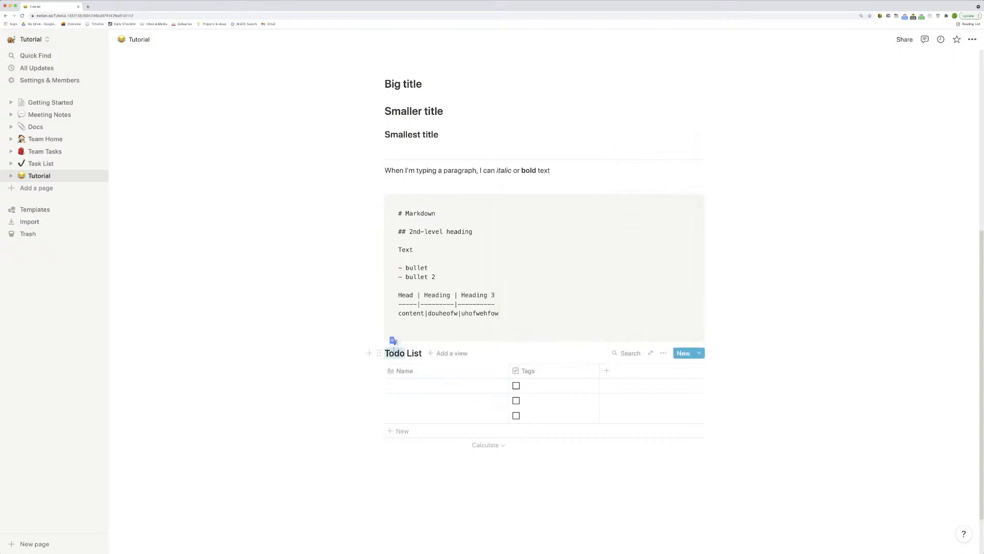
pyautogui.write('Shopping')
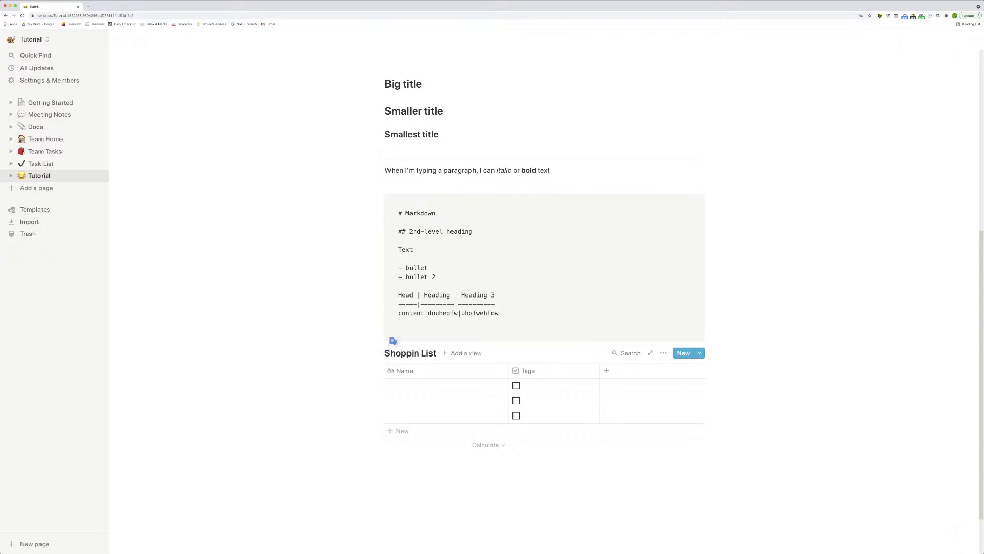
# Fill the Name column of the Shopping List with "Eggs", "Chicken" and "Bananas".
pyautogui.click(434, 386)
pyautogui.write('E')
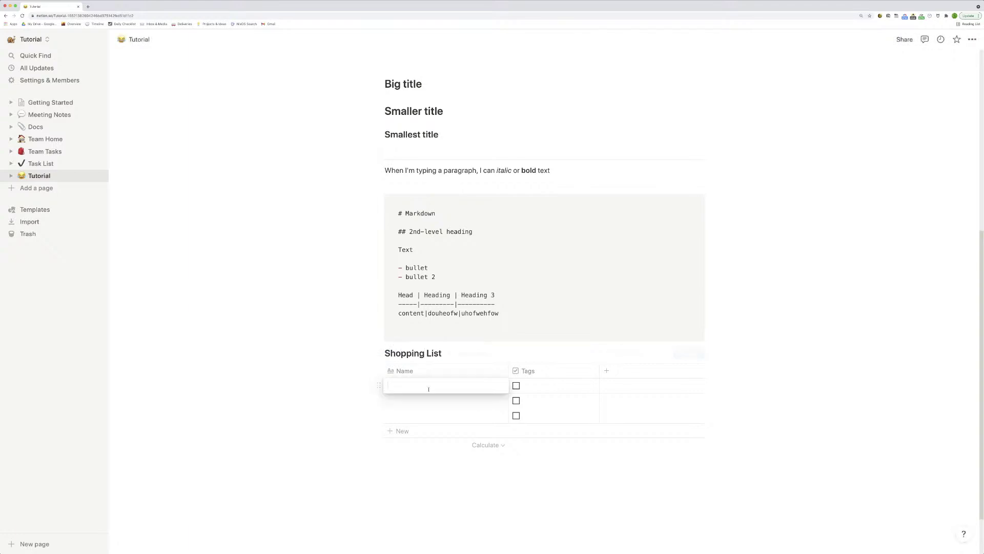
pyautogui.write('ggs')
pyautogui.press('Return')
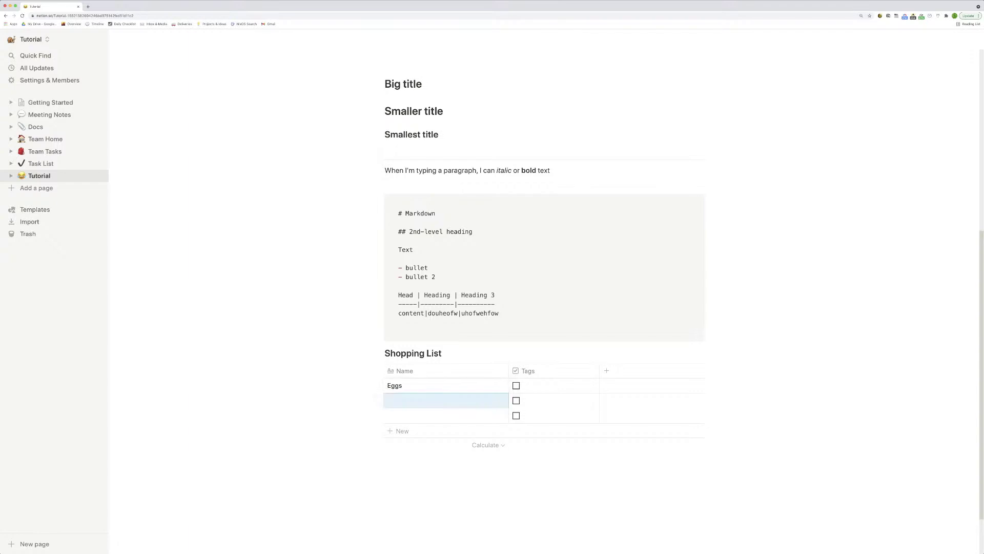
pyautogui.write('Chicken')
pyautogui.press('Return')
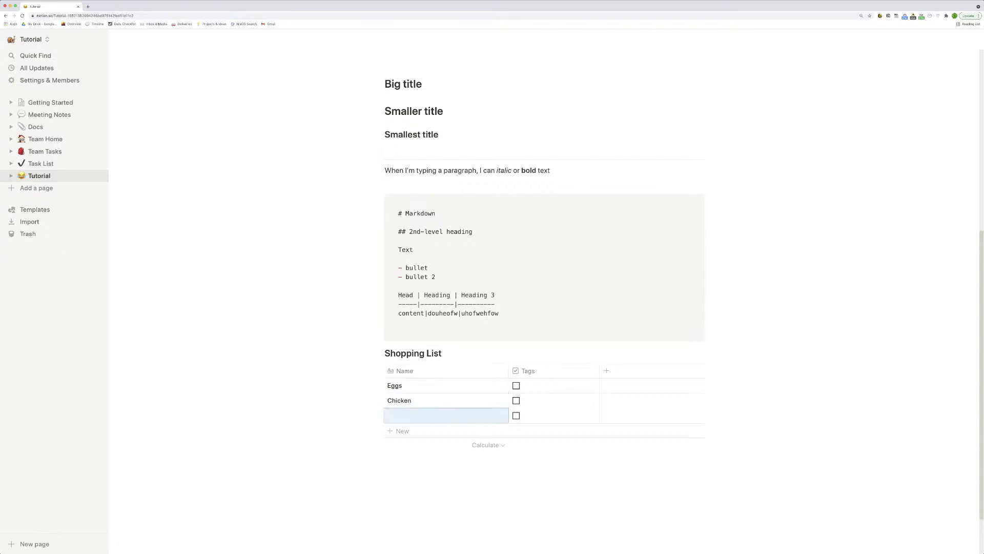
pyautogui.write('Bana')
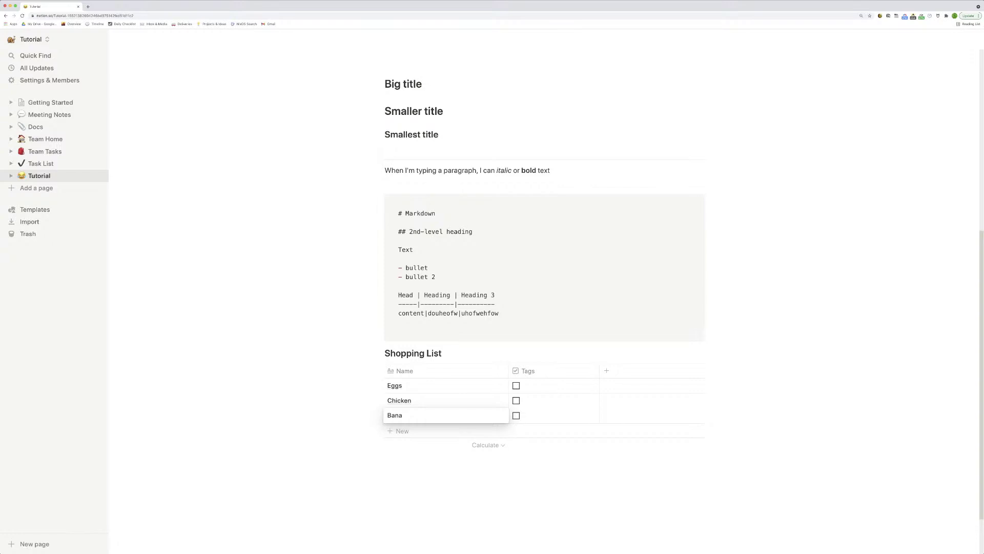
pyautogui.write('na')
pyautogui.press('BackSpace')
pyautogui.write('nas')
pyautogui.press('Escape')
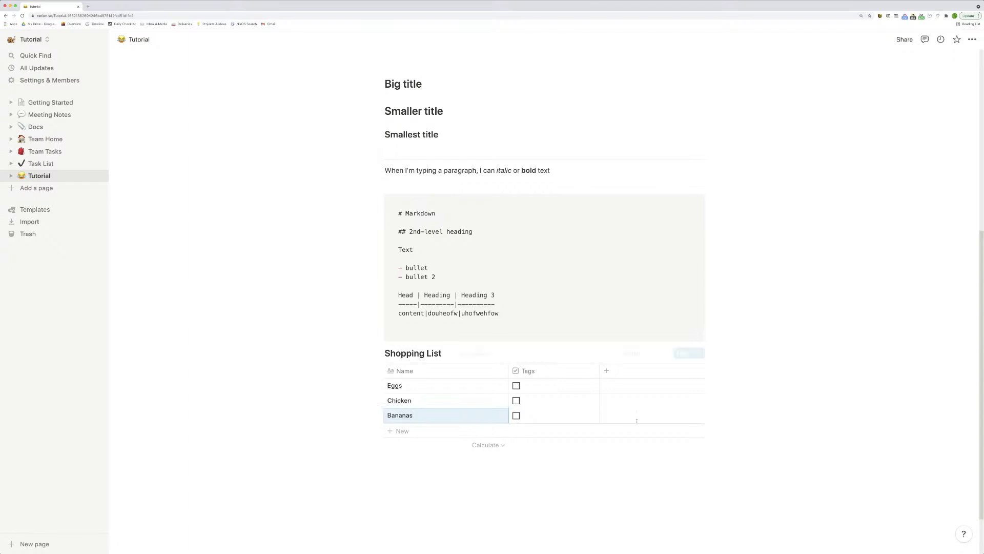
# Check off the Eggs, Chicken and Bananas rows in the Shopping List.
pyautogui.click(515, 385)
pyautogui.click(516, 400)
pyautogui.click(515, 416)
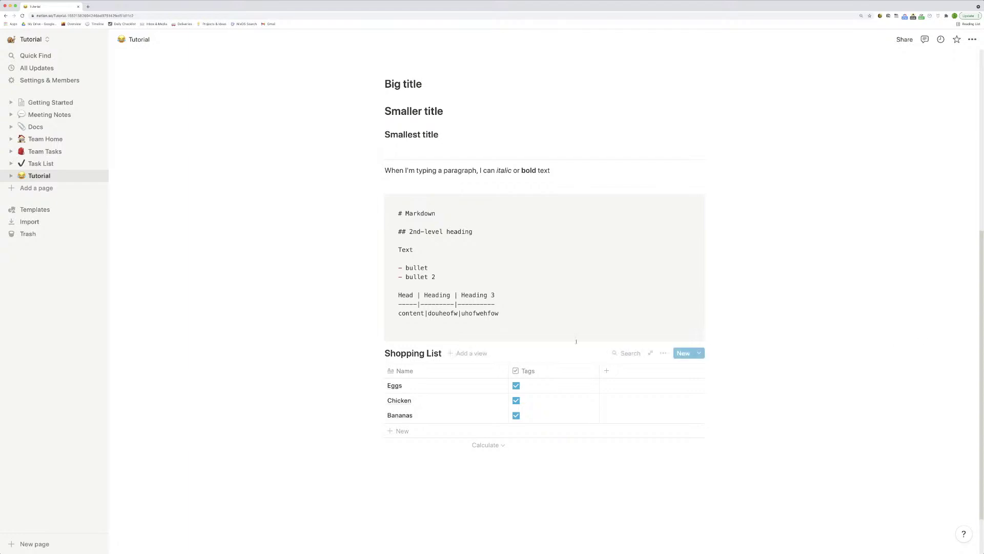
# Examine the property type of the Shopping List's Name column.
pyautogui.click(446, 371)
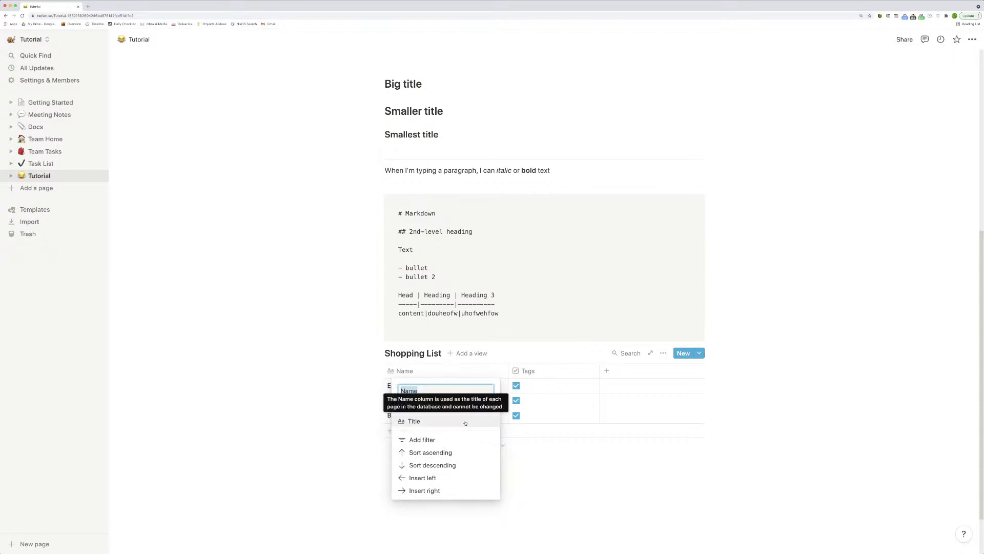
pyautogui.click(410, 421)
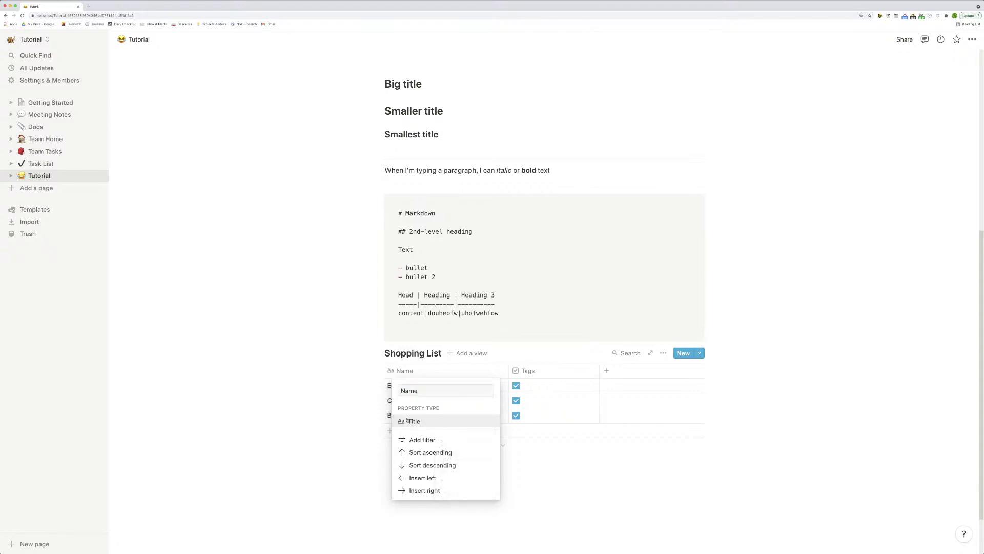
# Rename the Shopping List's Name column to "Item" and make the column narrower.
pyautogui.click(429, 392)
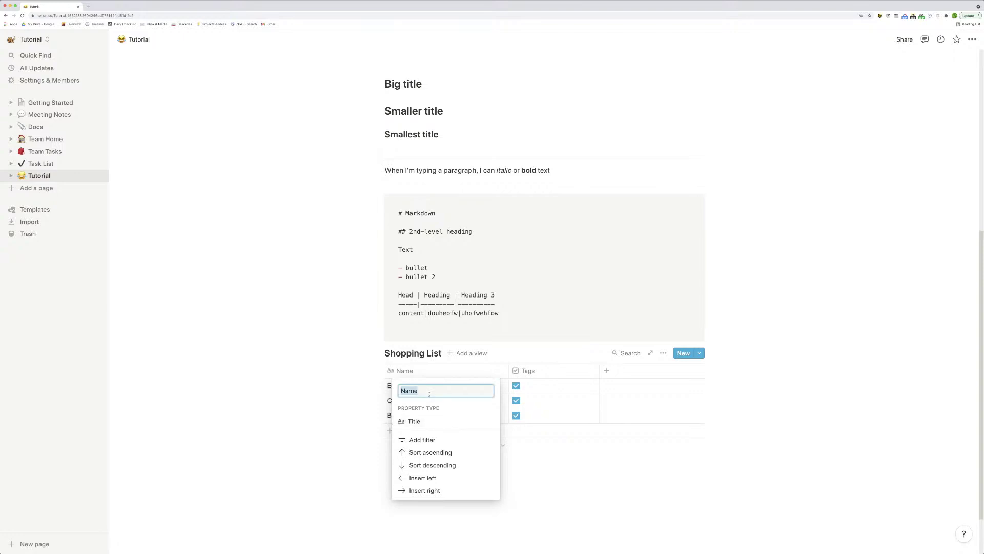
pyautogui.write('Item')
pyautogui.press('Return')
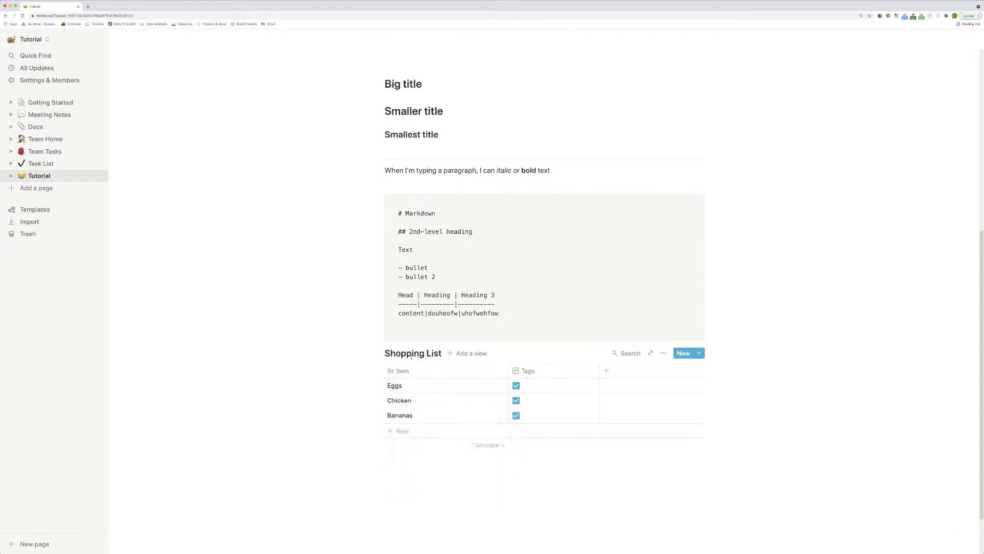
pyautogui.moveTo(509, 370); pyautogui.dragTo(447, 368)
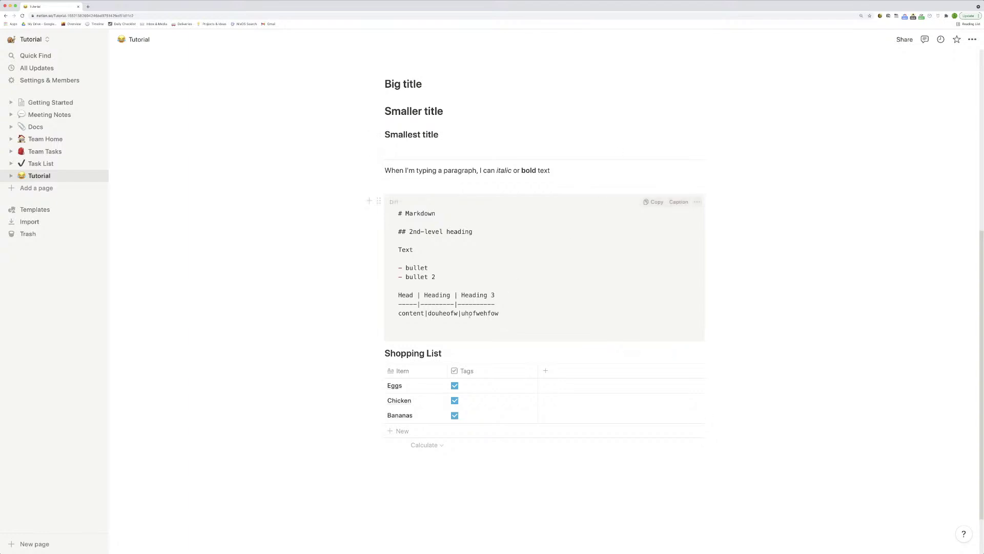
# View the property options of the Shopping List's Item column, leaving its name as it is.
pyautogui.click(402, 371)
pyautogui.click(385, 391)
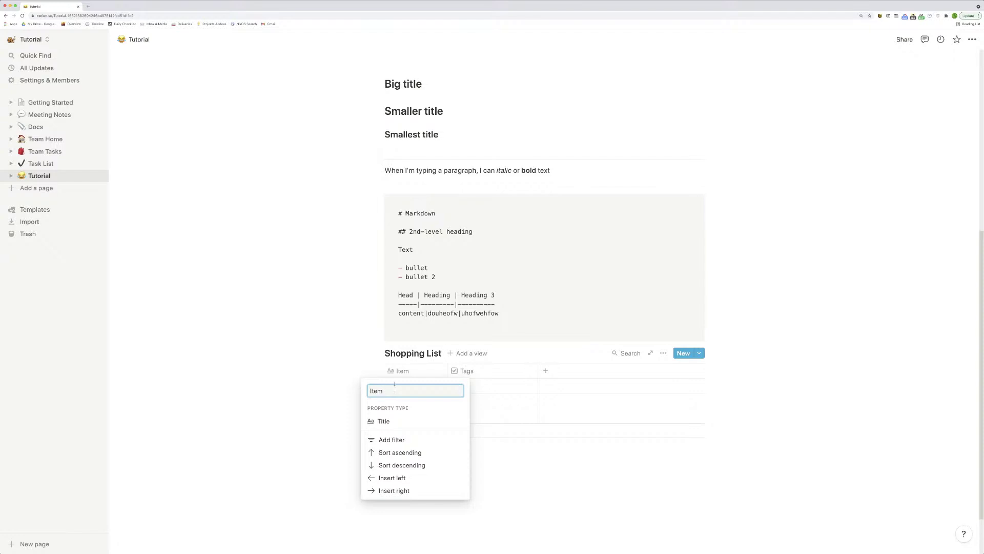
pyautogui.click(645, 426)
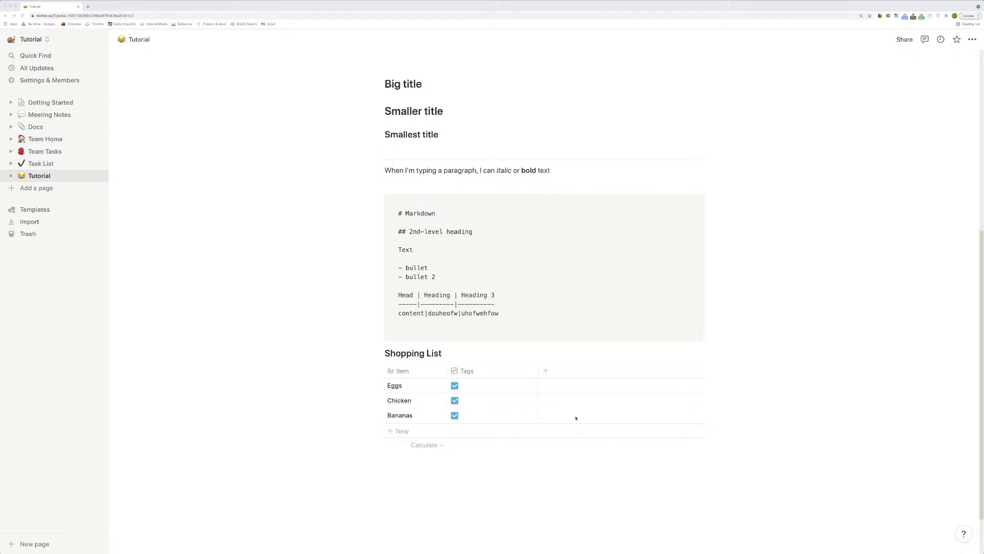
# Add an empty row below Bananas in the Shopping List.
pyautogui.scroll(3, 583, 246)
pyautogui.scroll(-3, 589, 251)
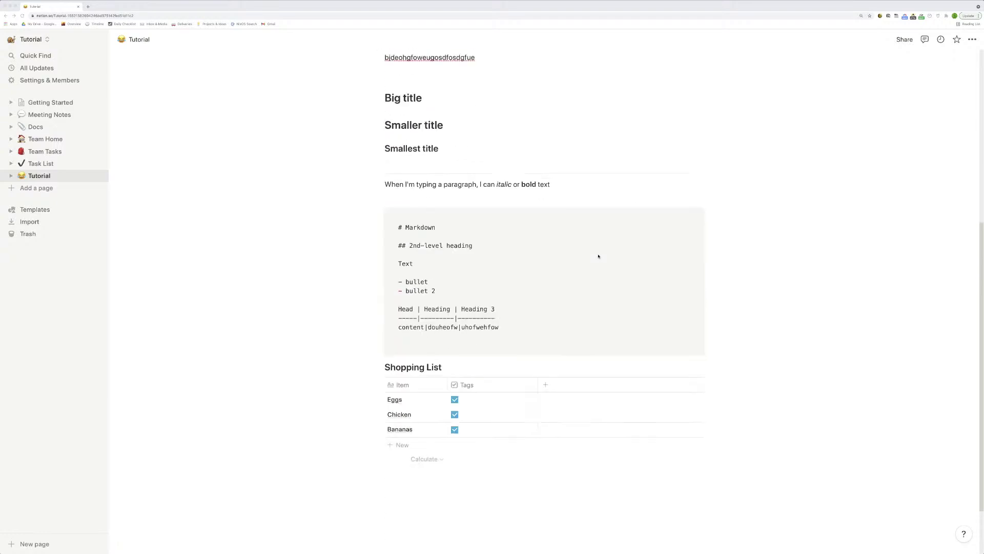
pyautogui.scroll(6, 600, 261)
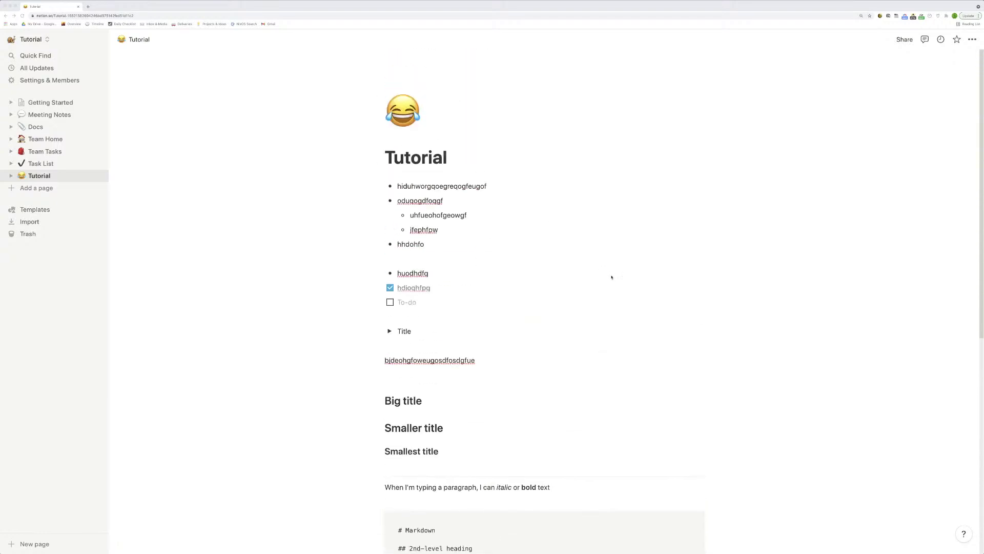
pyautogui.scroll(-5, 616, 290)
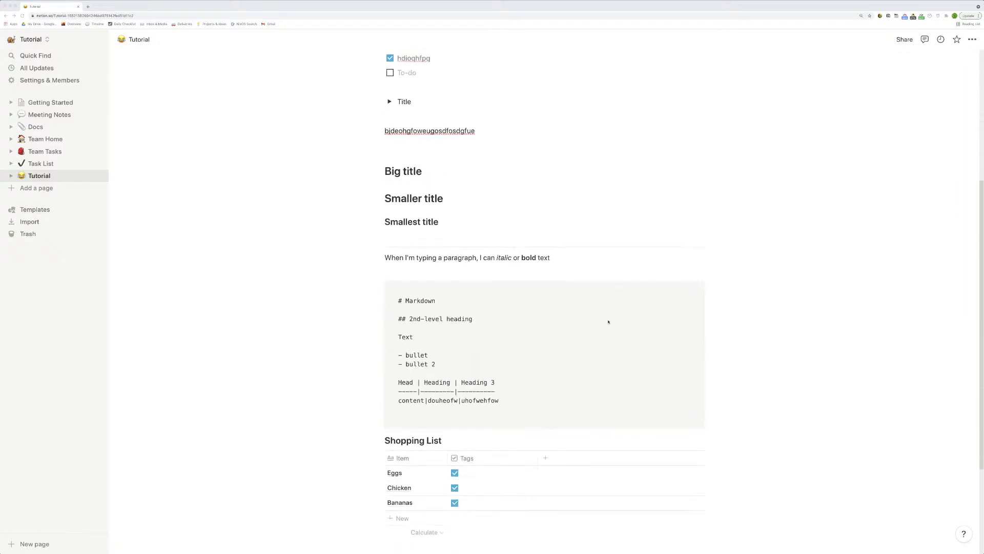
pyautogui.scroll(5, 590, 313)
pyautogui.scroll(-8, 444, 163)
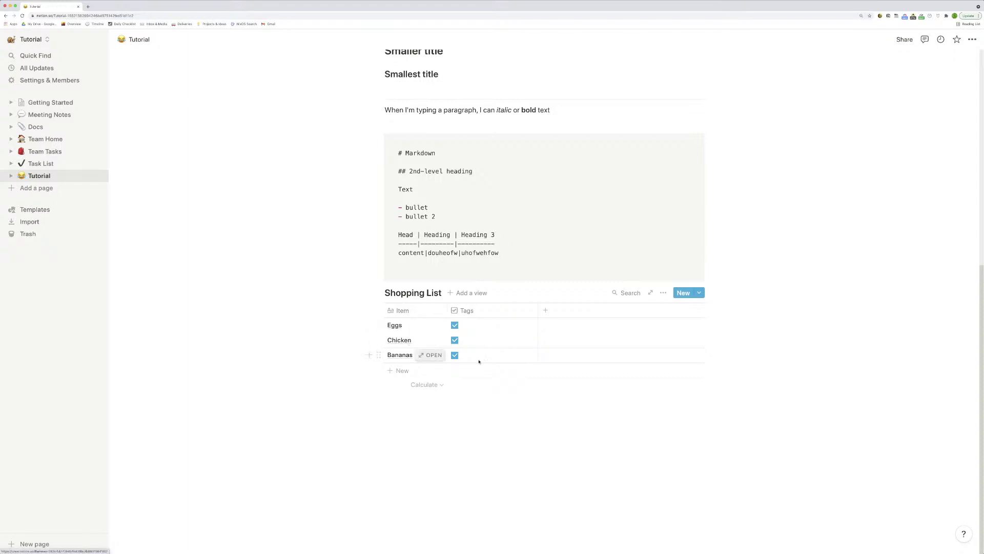
pyautogui.click(482, 373)
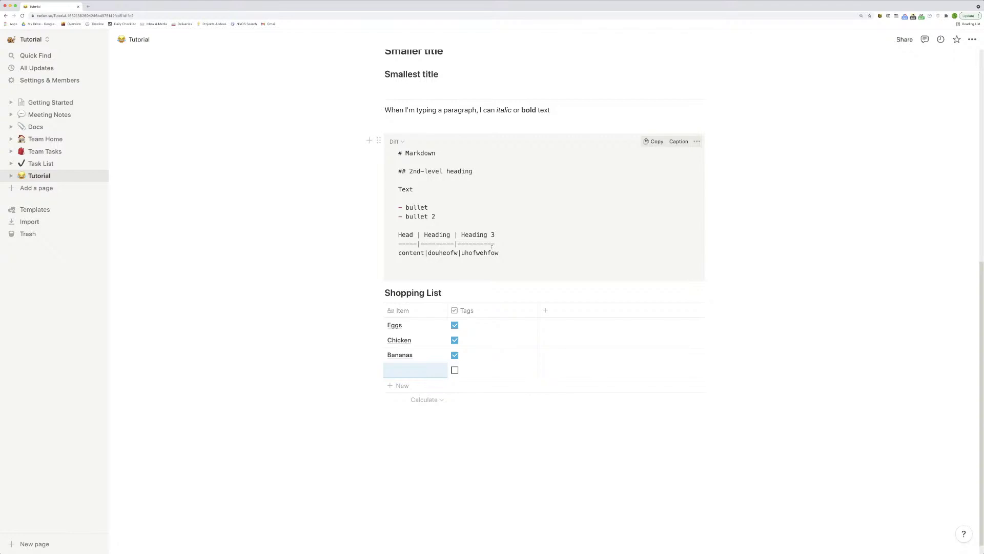
# Check the explanation for the Title property type of the Shopping List's Item column.
pyautogui.moveTo(429, 355)
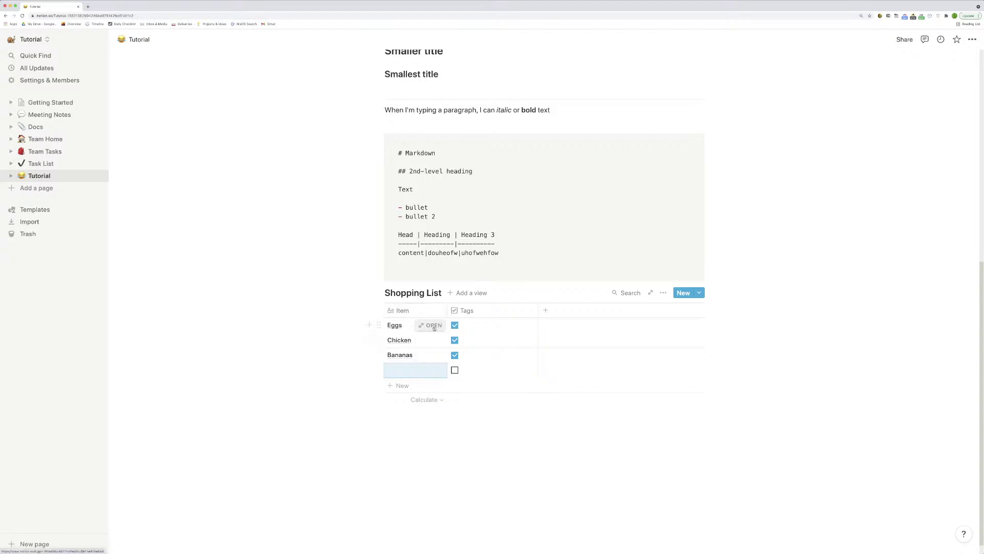
pyautogui.click(425, 310)
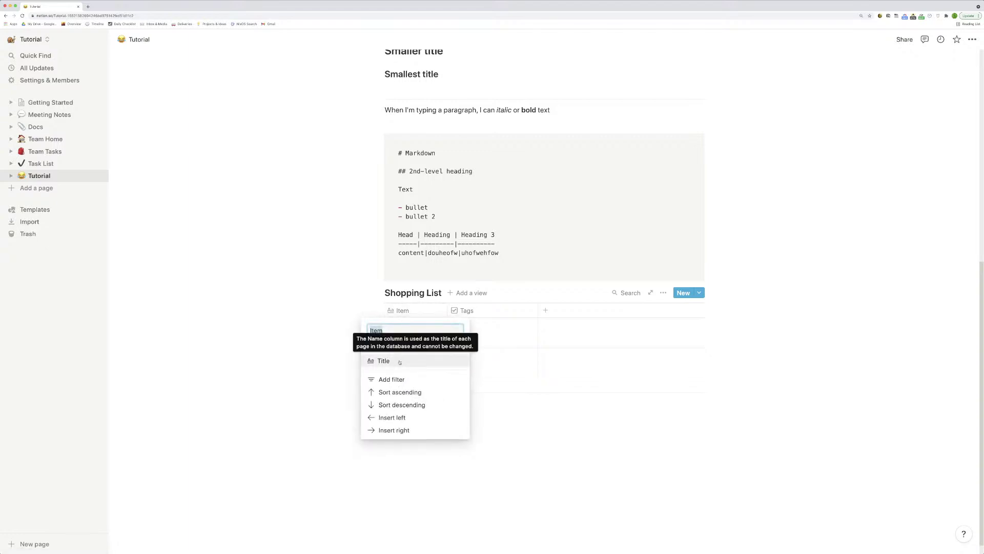
pyautogui.click(598, 474)
# Open the Eggs entry of the Shopping List and rename its Tags property to "Collected".
pyautogui.moveTo(439, 329)
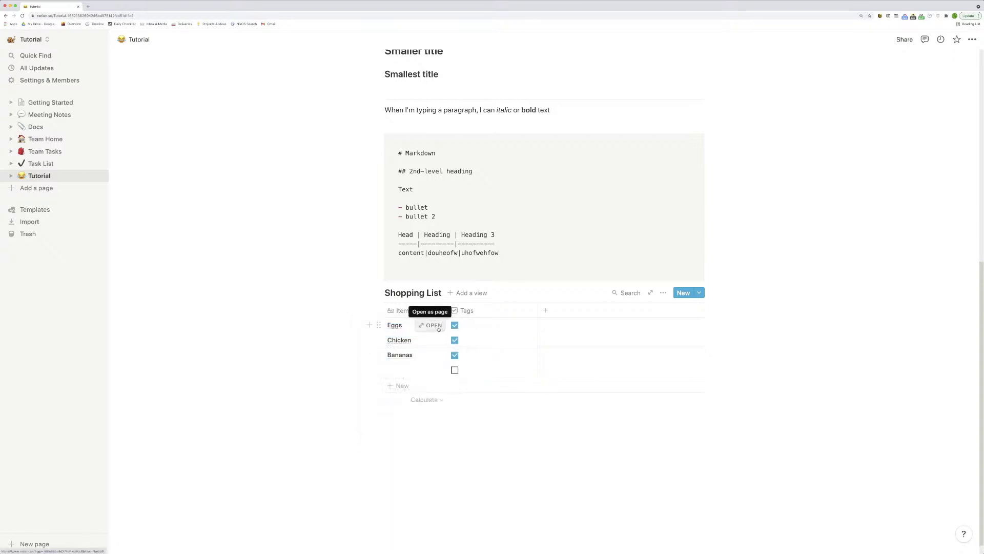
pyautogui.click(438, 329)
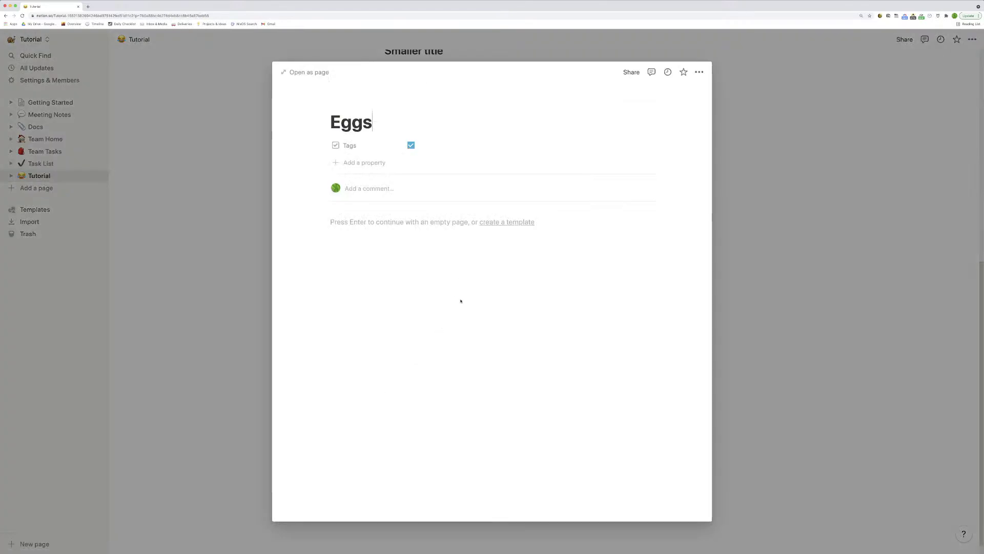
pyautogui.click(357, 147)
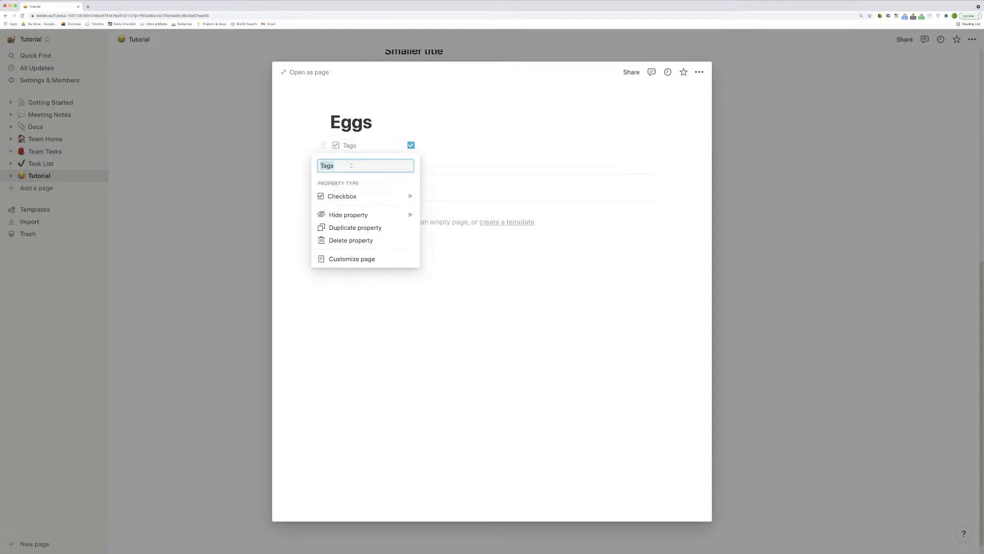
pyautogui.write('Collected')
pyautogui.click(467, 235)
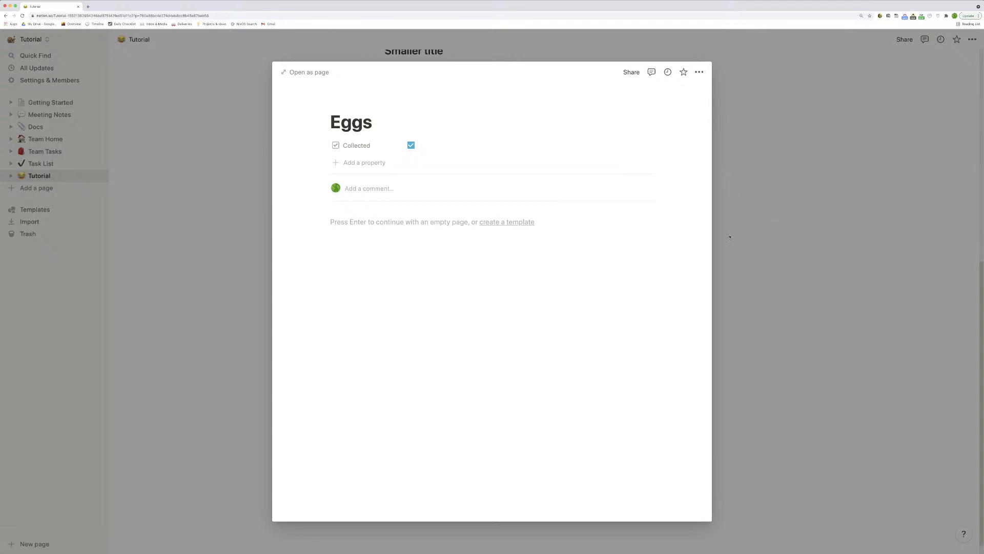
# Add the body text "oewgfoegfouefgoeqf jfpeihqf" to the Eggs page and return to the table.
pyautogui.click(393, 230)
pyautogui.write('oewgfoegfouefgoeqf jfpeihqf')
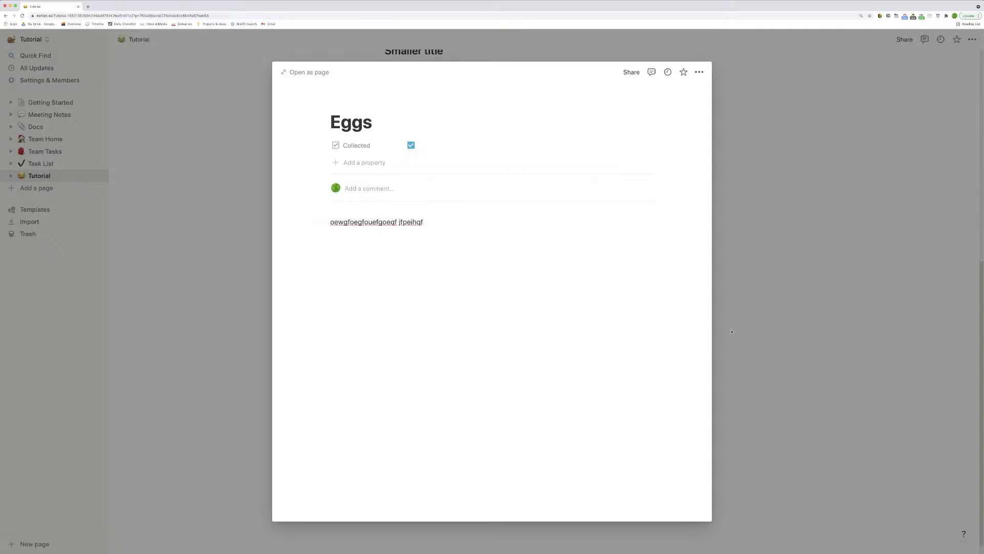
pyautogui.click(738, 350)
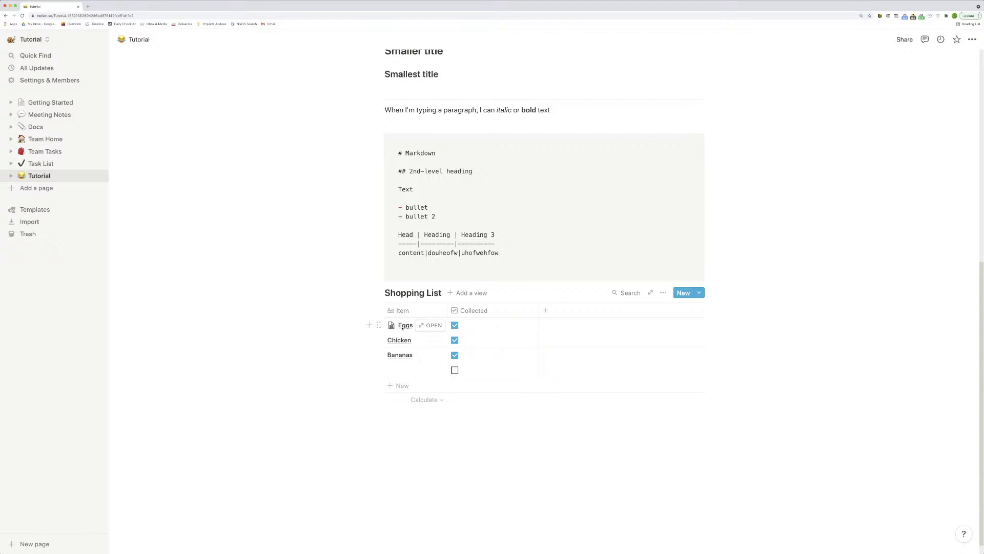
# Add an icon to the Eggs page and change it to the goggles emoji.
pyautogui.click(432, 325)
pyautogui.click(346, 105)
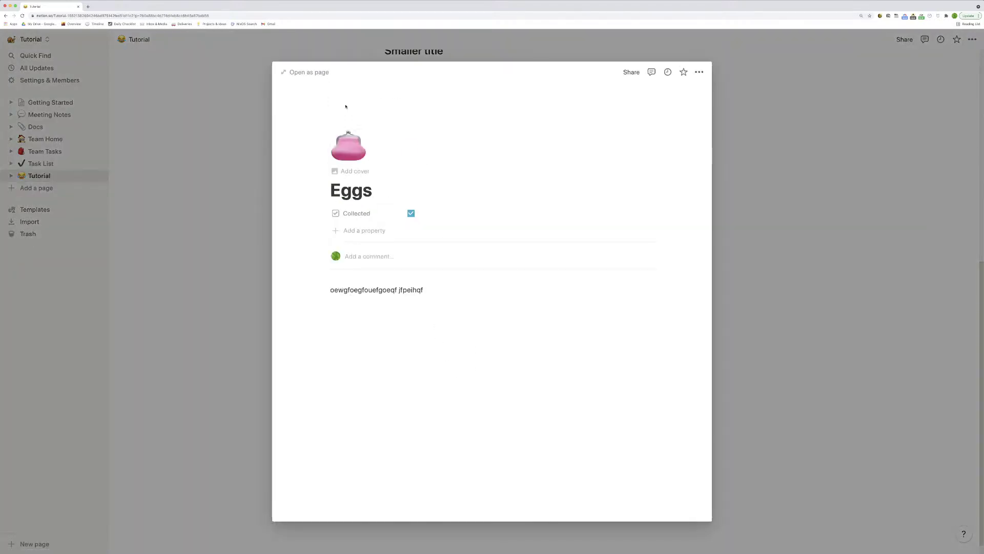
pyautogui.click(349, 146)
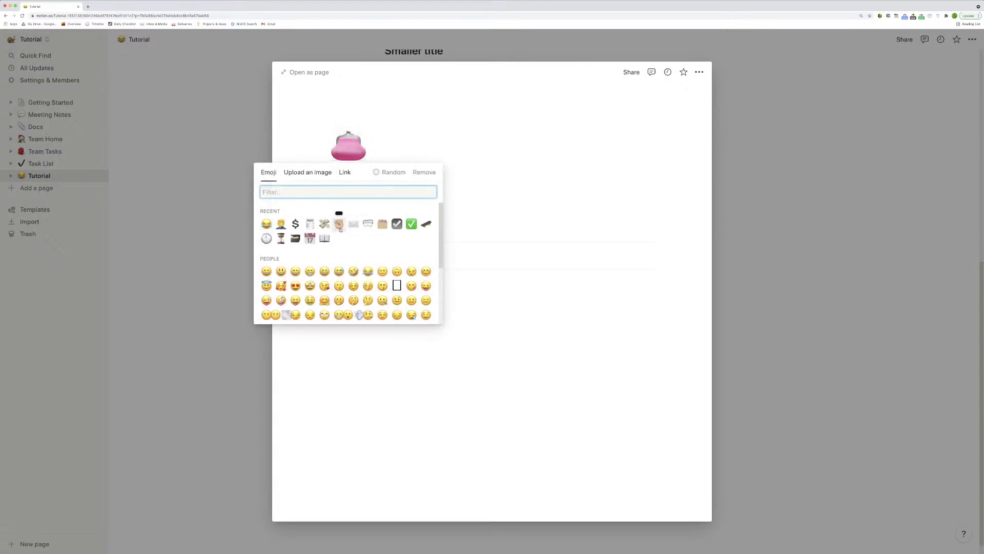
pyautogui.click(366, 228)
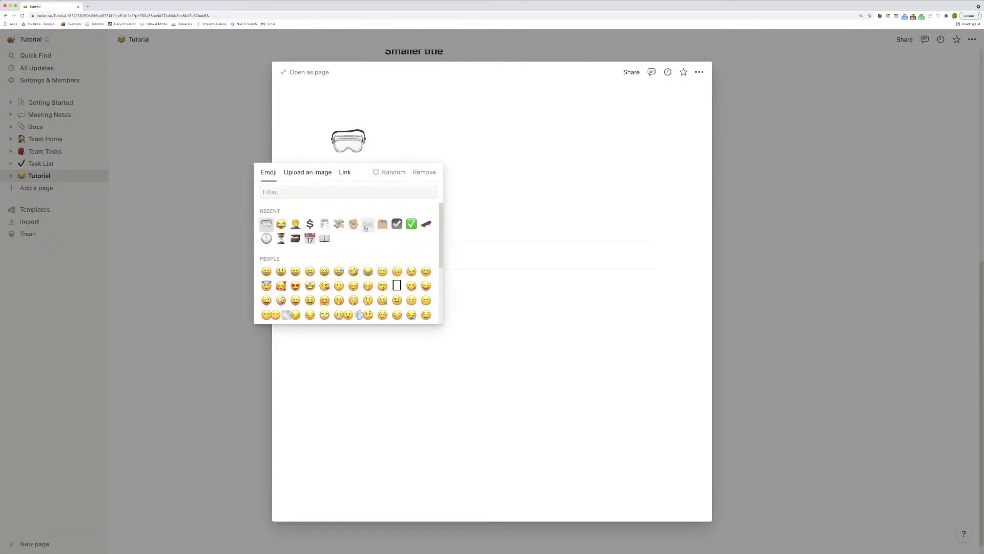
pyautogui.click(752, 238)
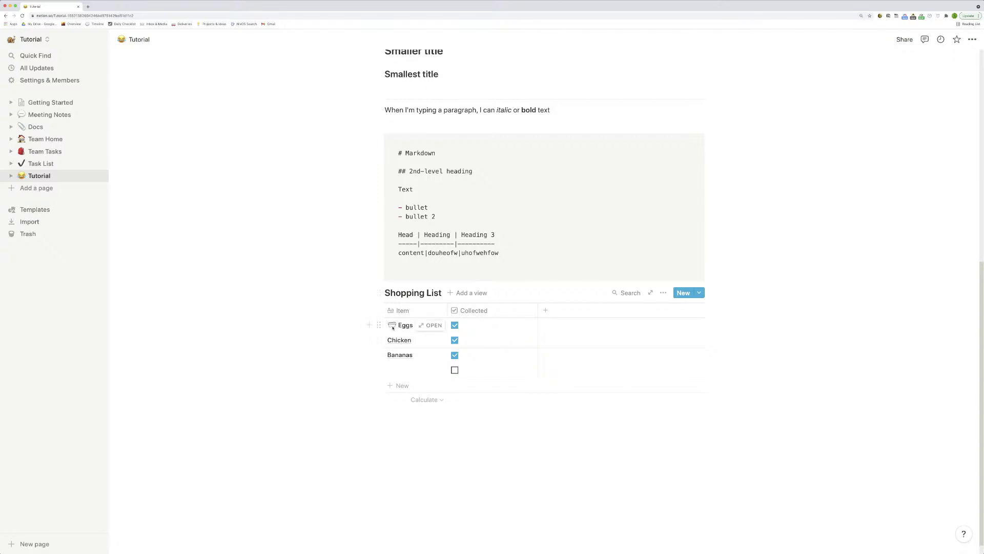
# Open the Eggs entry as its own page in a new browser tab and select the page's web address.
pyautogui.click(430, 325)
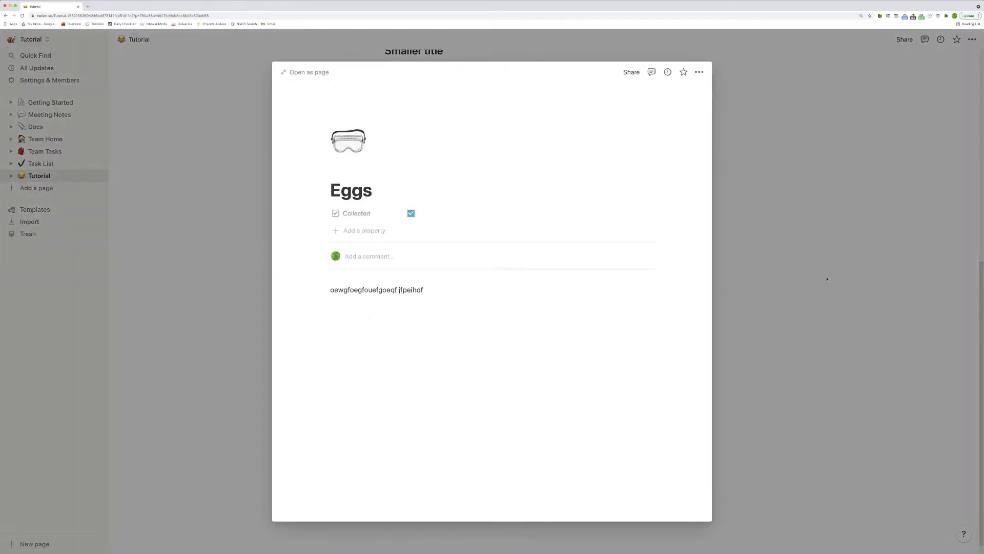
pyautogui.click(827, 278)
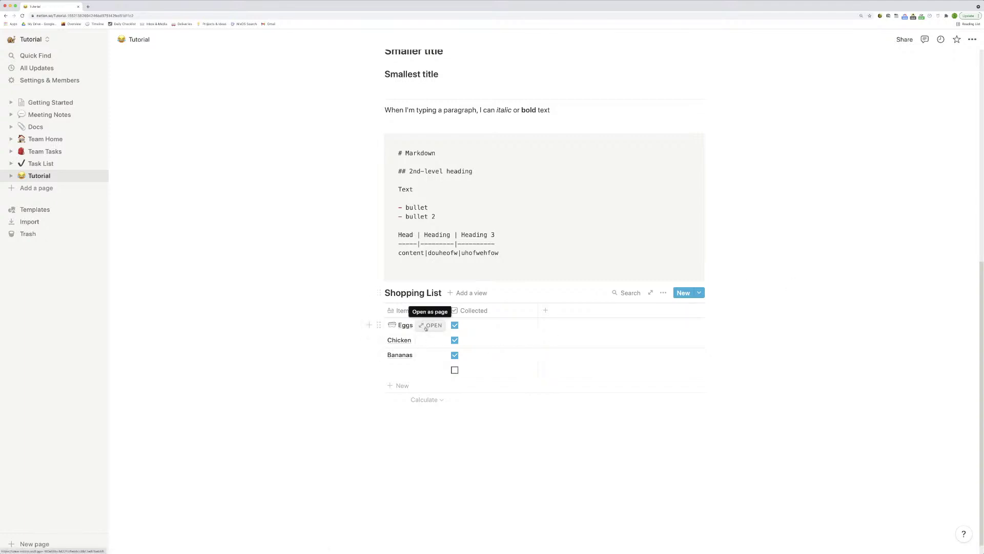
pyautogui.click(427, 328)
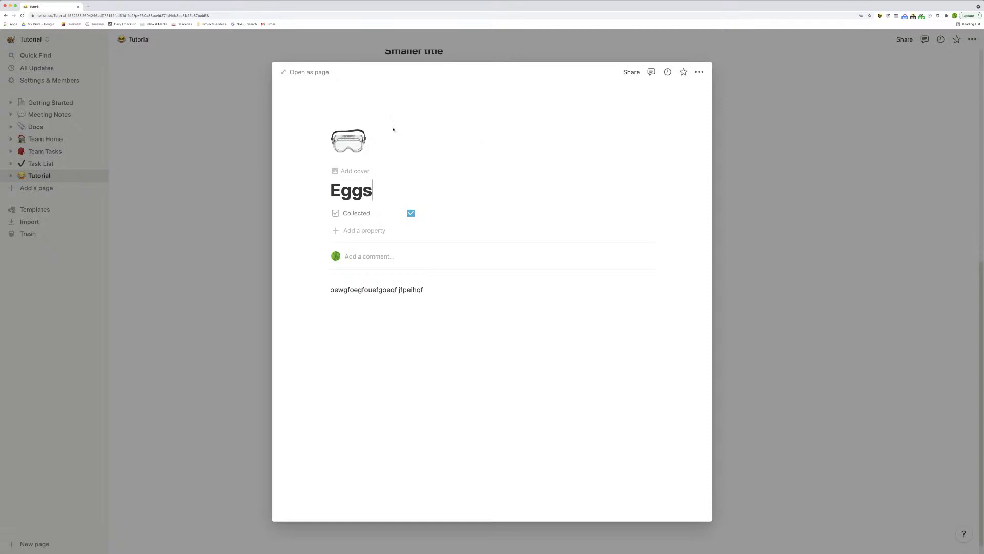
pyautogui.rightClick(316, 77)
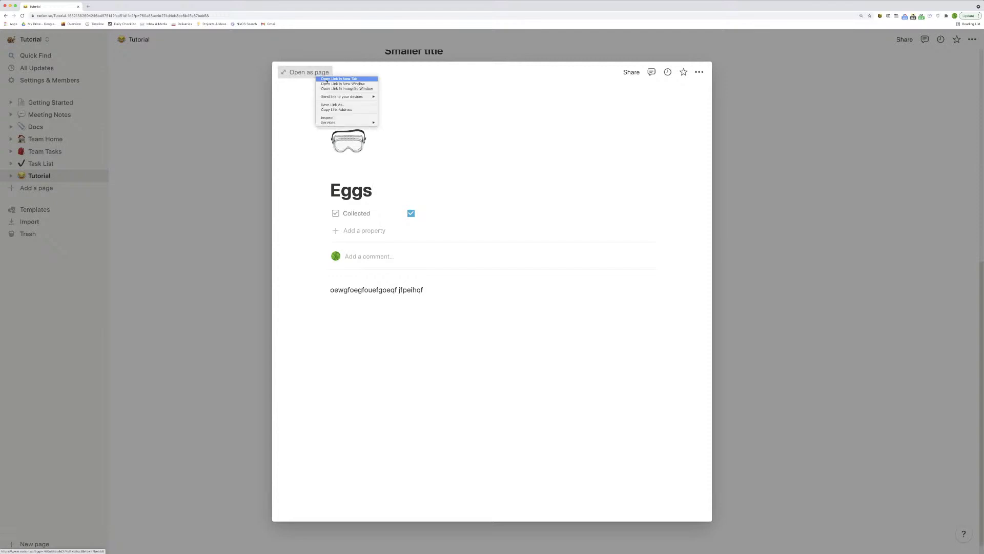
pyautogui.click(326, 80)
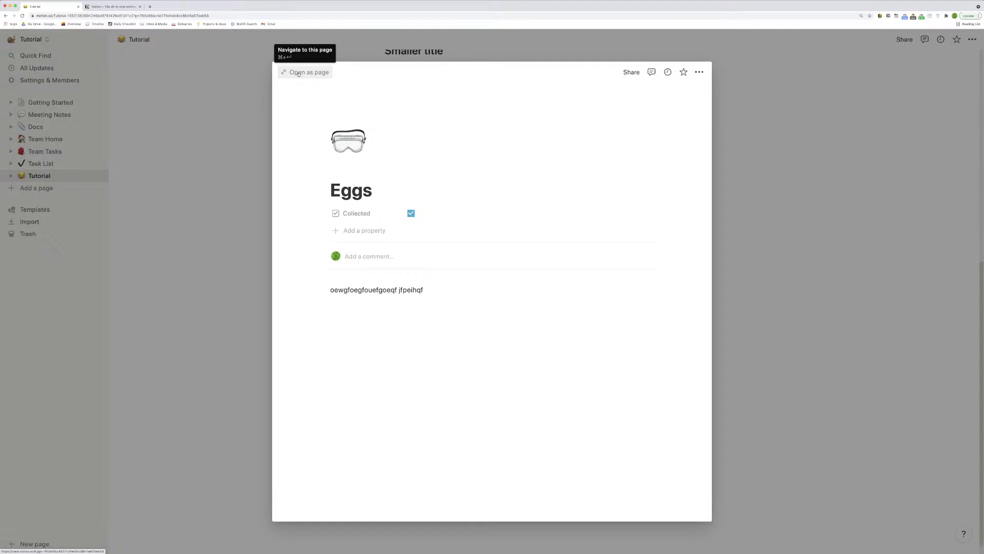
pyautogui.click(110, 6)
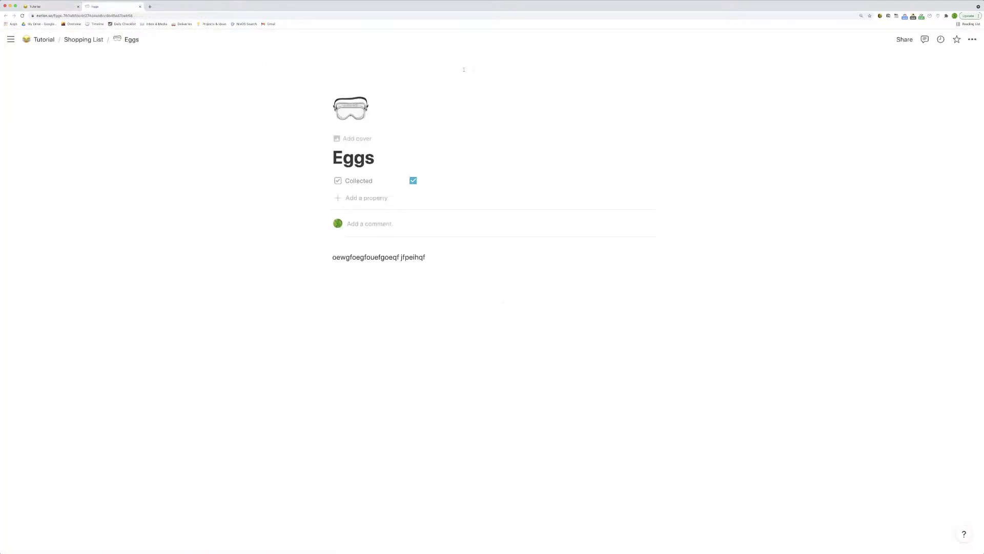
pyautogui.press('super+l')
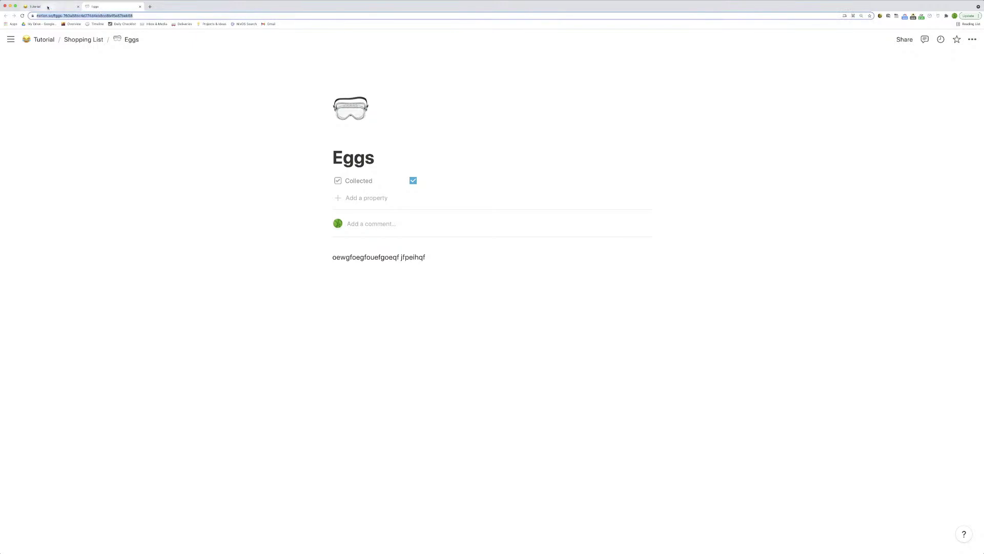
# Return to the Tutorial page, dismiss the Eggs preview and close the separate Eggs browser tab.
pyautogui.click(48, 7)
pyautogui.click(797, 209)
pyautogui.scroll(8, 774, 285)
pyautogui.scroll(-8, 766, 280)
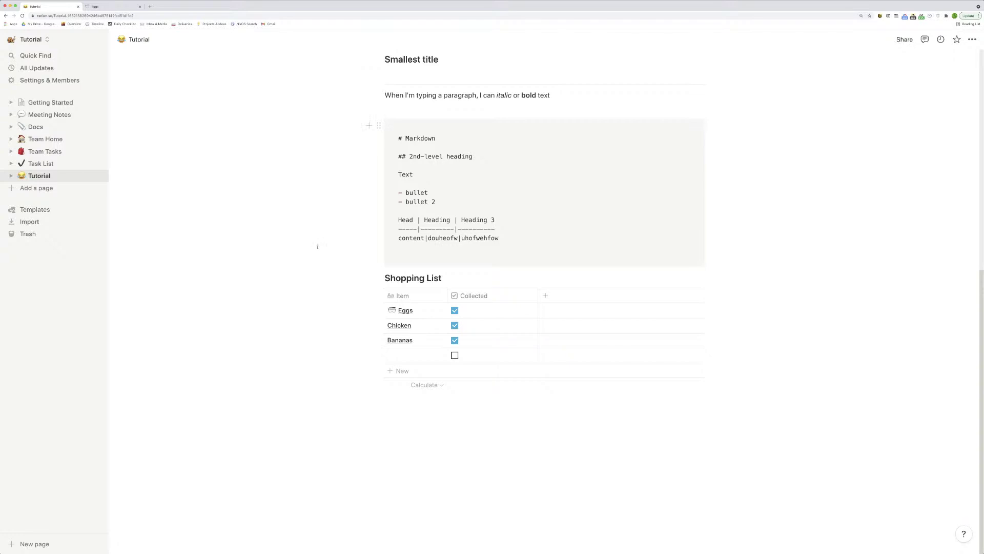
pyautogui.moveTo(419, 358)
pyautogui.click(131, 8)
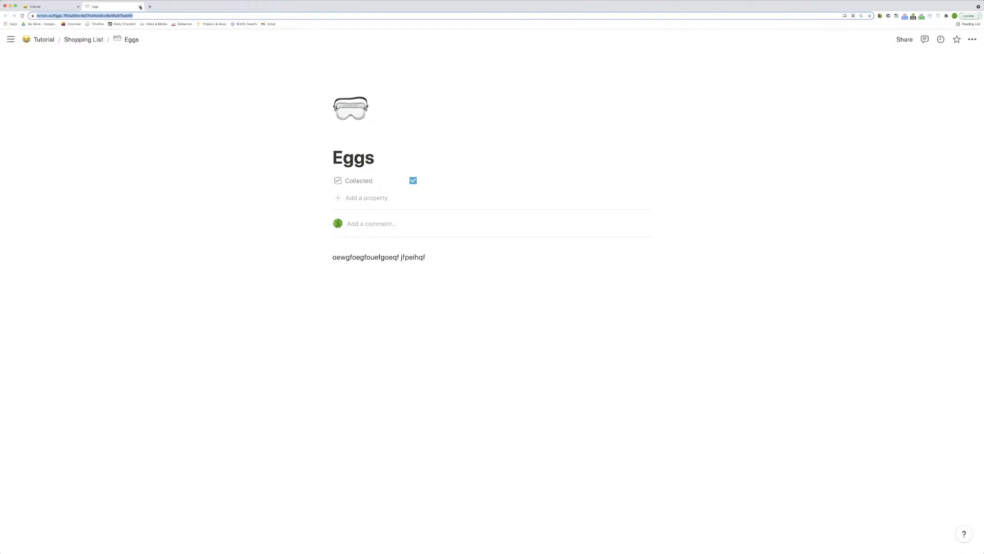
pyautogui.click(140, 7)
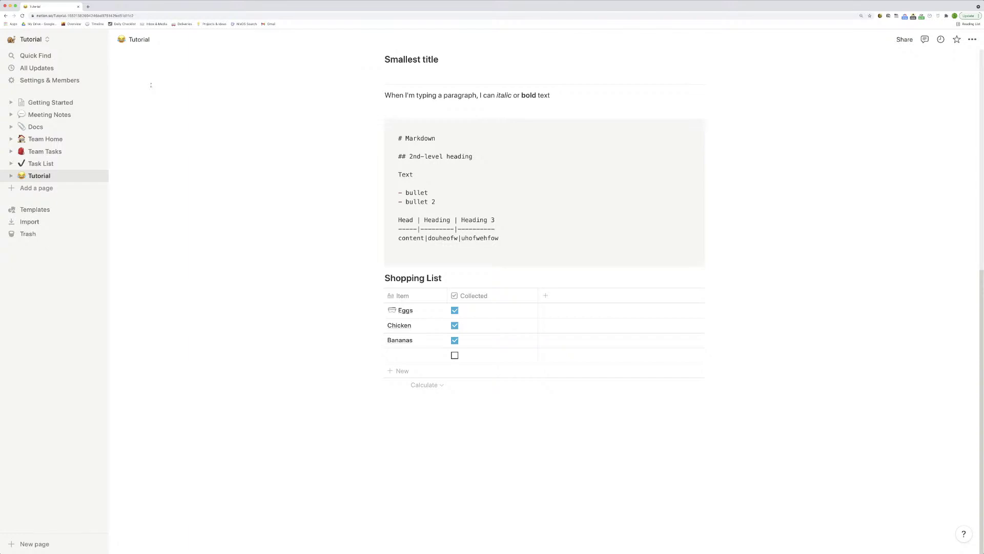
# Bring up the database block options below the Shopping List with "/data", review the inline and full-page types, and dismiss the list.
pyautogui.click(467, 429)
pyautogui.write('/data')
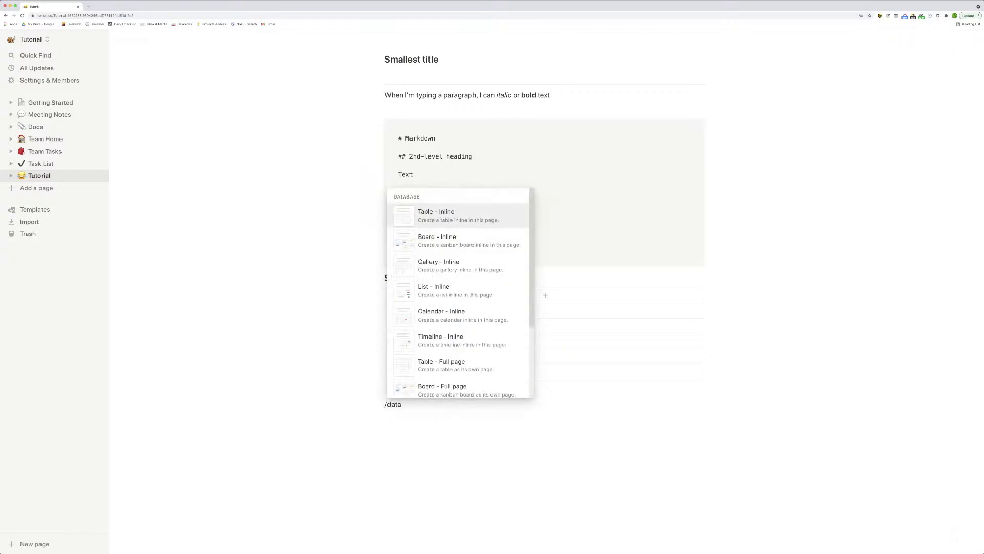
pyautogui.scroll(-6, 467, 318)
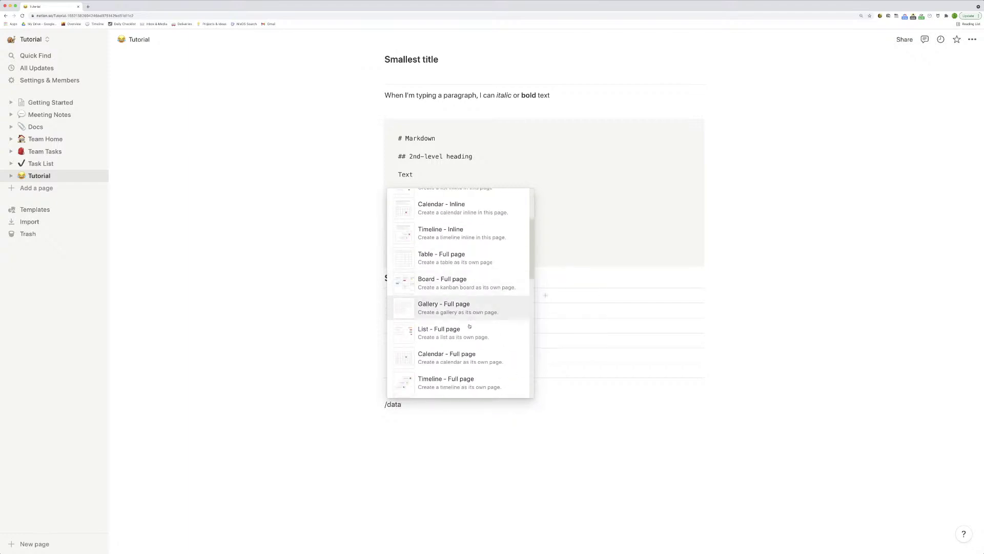
pyautogui.scroll(6, 472, 287)
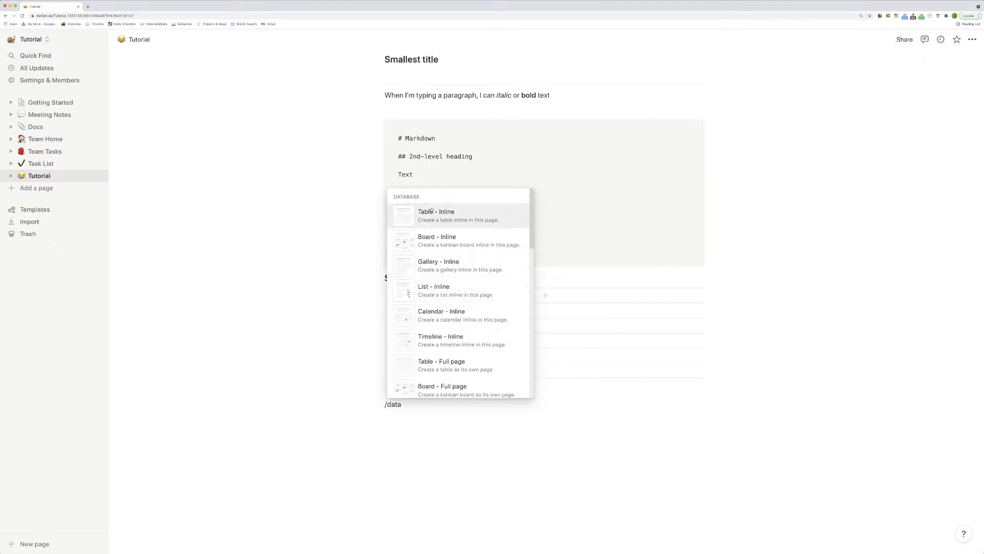
pyautogui.moveTo(488, 248)
pyautogui.scroll(-1, 487, 248)
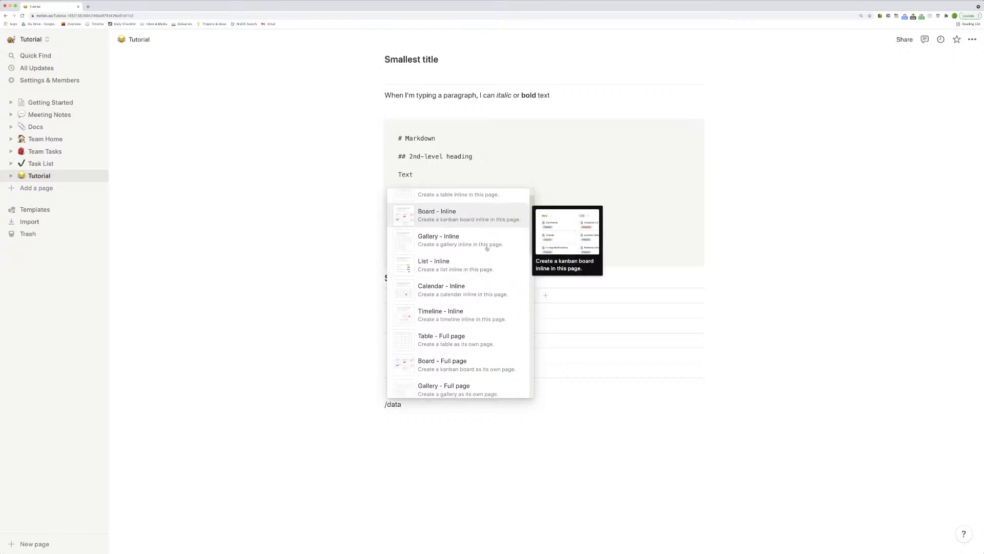
pyautogui.scroll(-1, 488, 250)
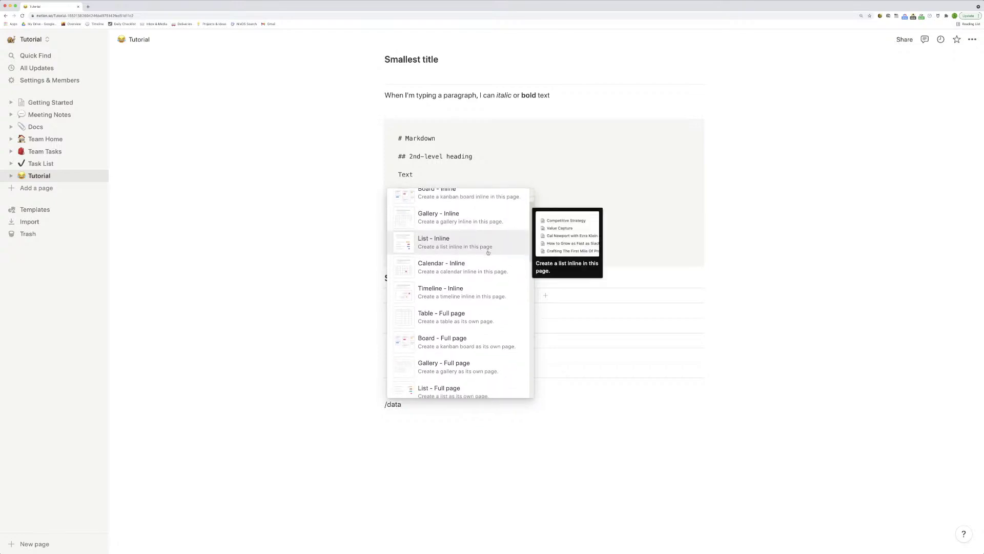
pyautogui.scroll(-5, 489, 267)
pyautogui.scroll(5, 495, 288)
pyautogui.scroll(2, 495, 290)
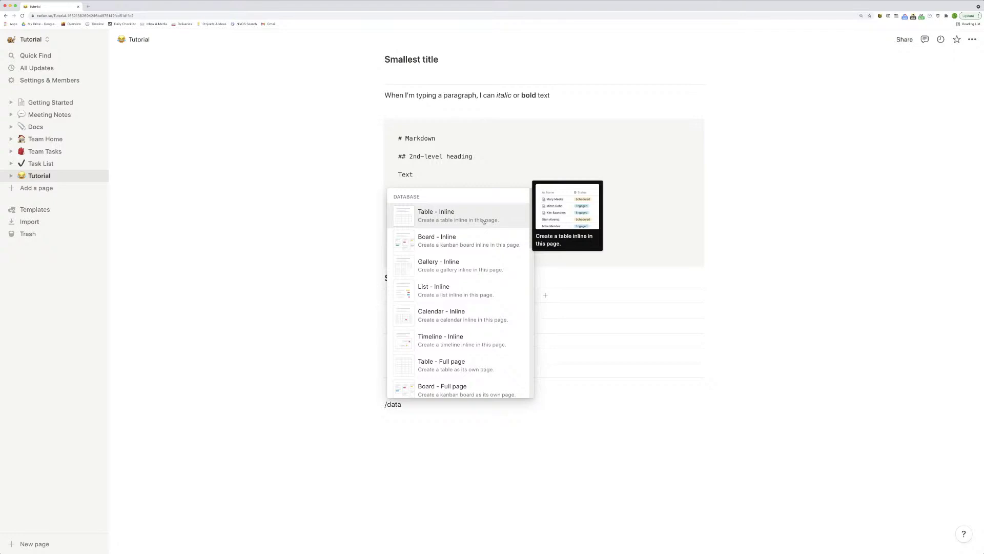
pyautogui.scroll(-6, 523, 246)
pyautogui.scroll(1, 538, 264)
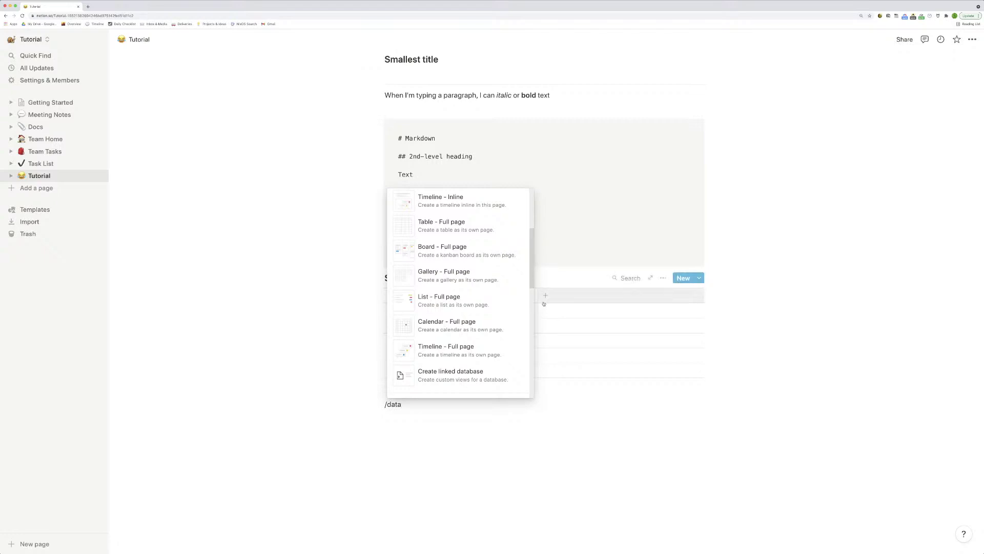
pyautogui.moveTo(533, 269); pyautogui.dragTo(531, 222)
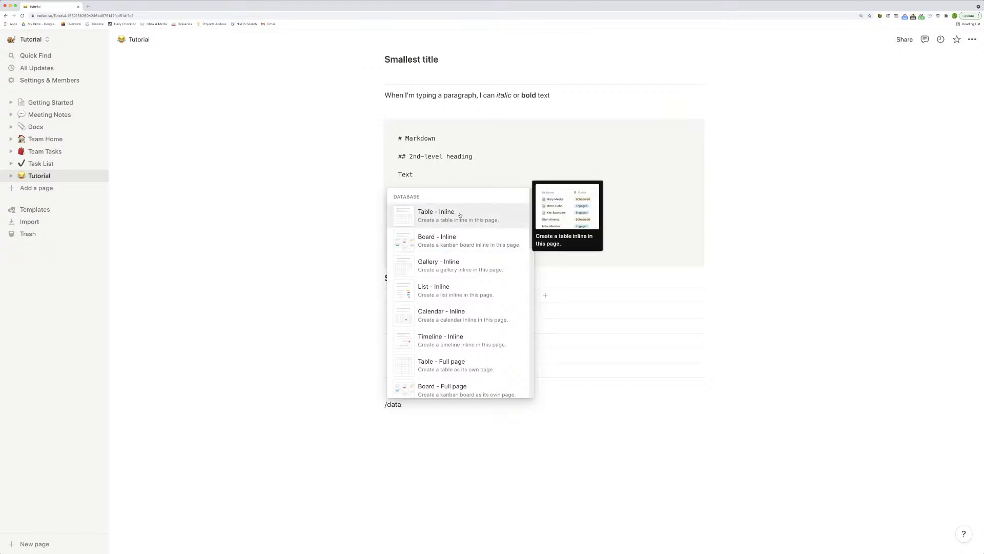
pyautogui.press('Escape')
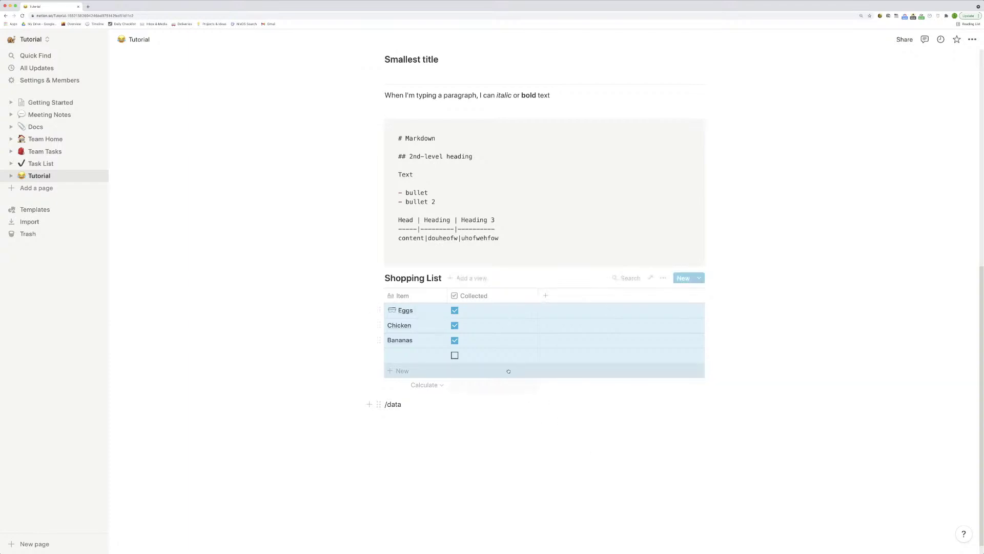
# View the property types available for the Collected column and close the list without changing the type.
pyautogui.click(484, 296)
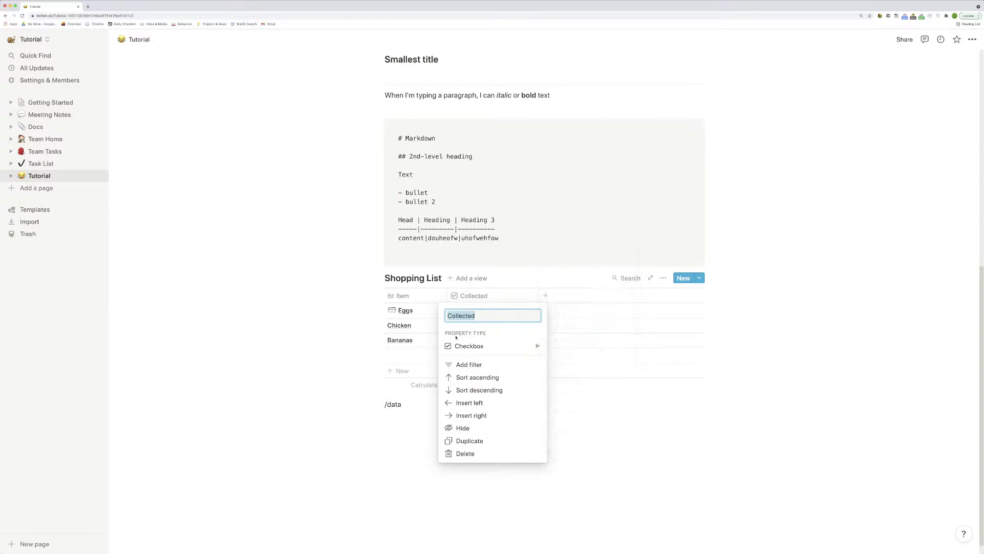
pyautogui.moveTo(498, 334)
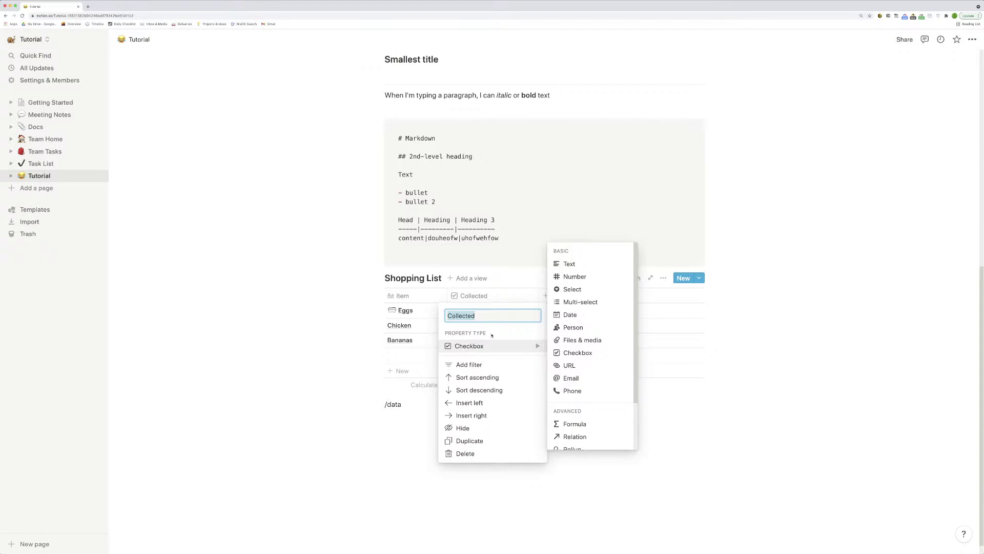
pyautogui.click(357, 323)
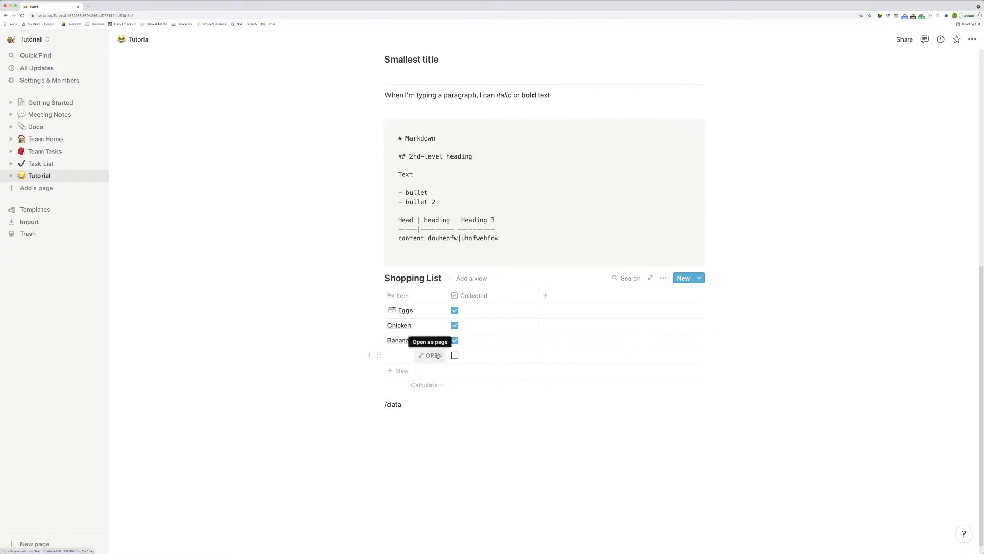
# Preview the blank Shopping List entry as a page and return to the table.
pyautogui.click(433, 356)
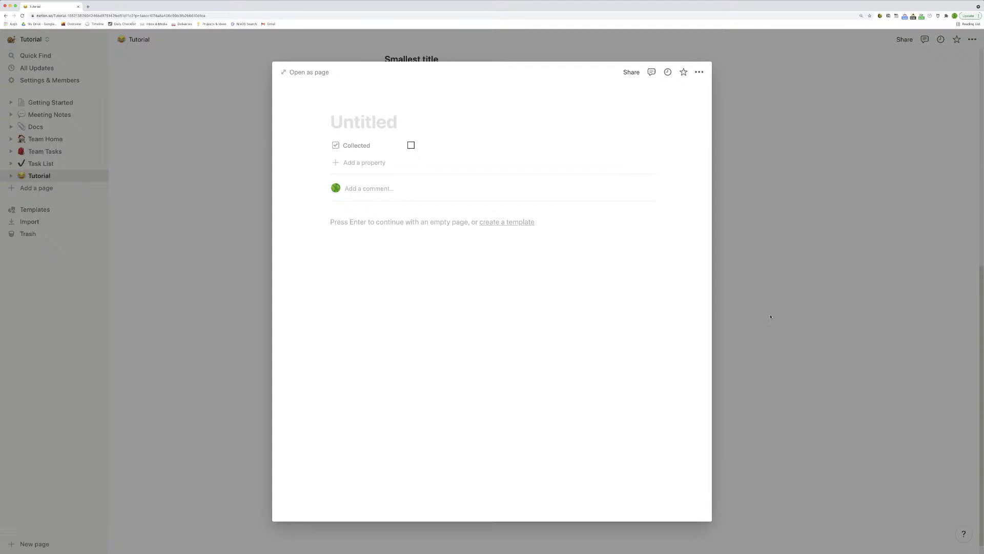
pyautogui.click(747, 335)
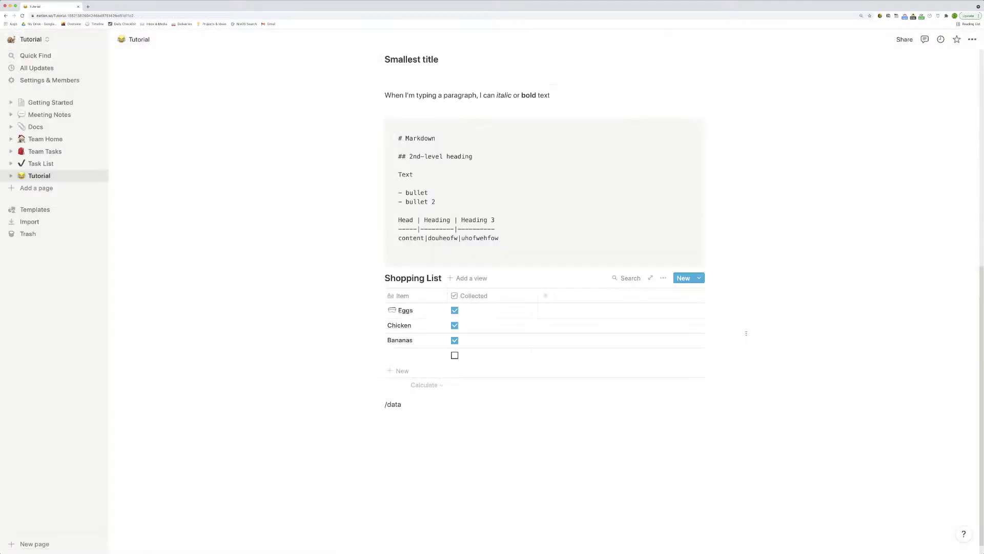
pyautogui.scroll(-1, 525, 378)
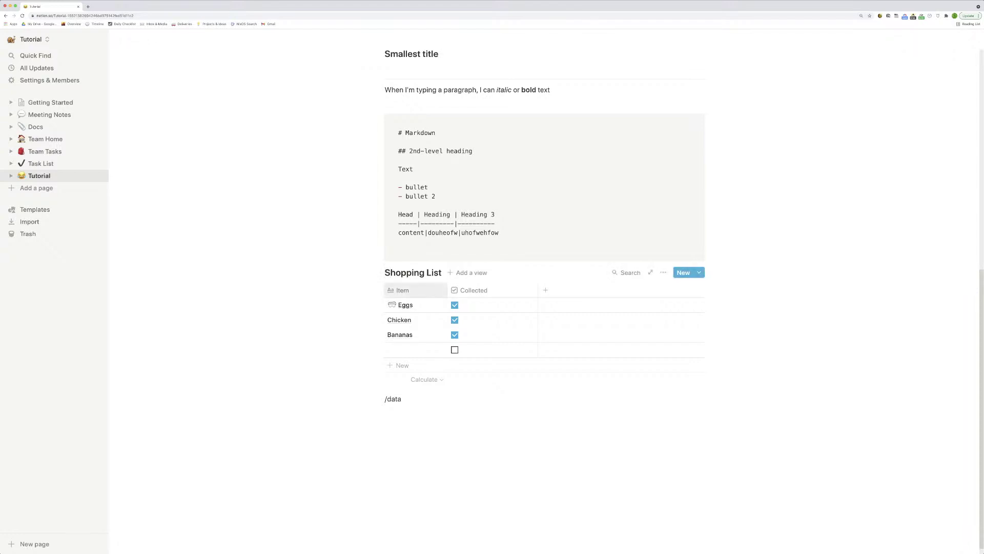
# Tick the Collected checkbox in the blank row and leave its item name empty.
pyautogui.click(454, 350)
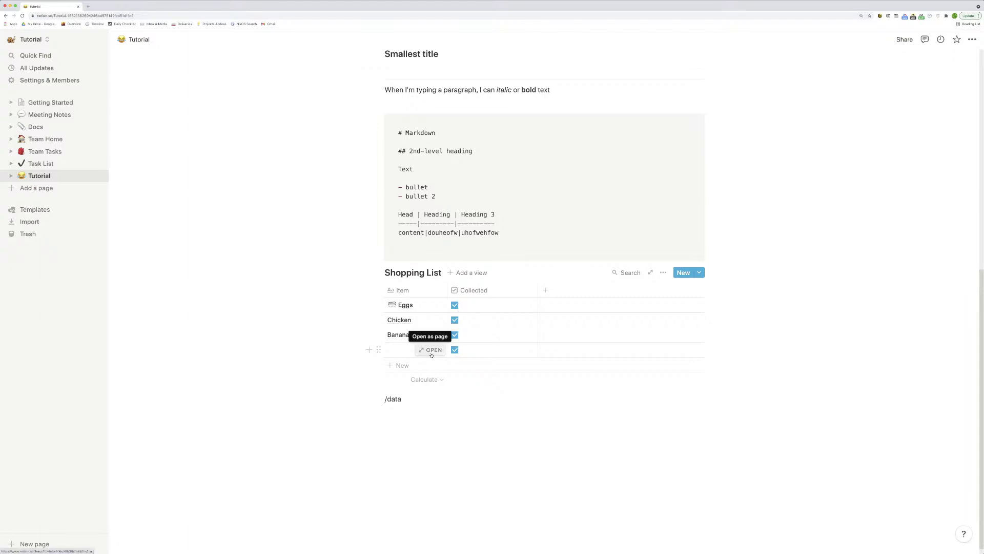
pyautogui.click(405, 349)
pyautogui.press('Escape')
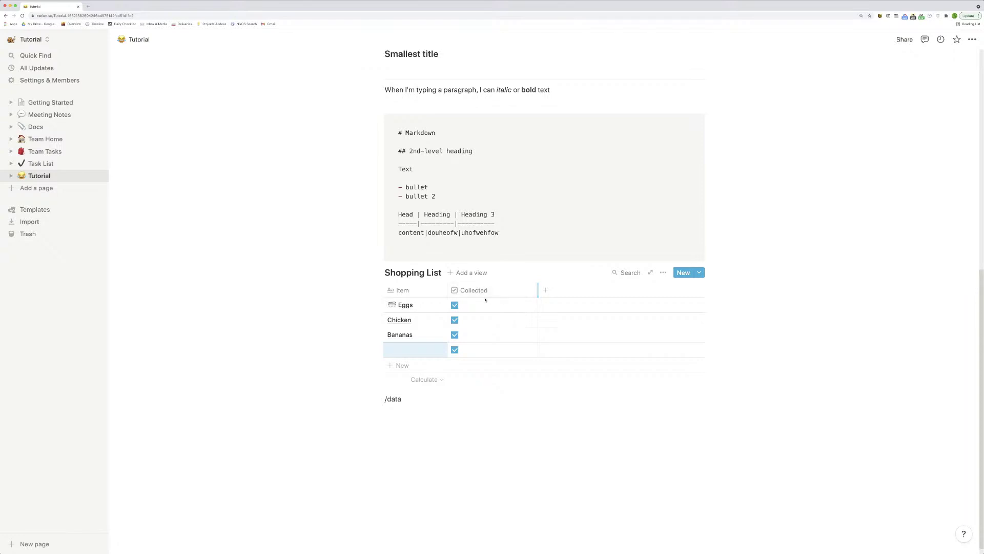
# Rename the Item column to "Task" and the Collected column to "Done".
pyautogui.click(413, 291)
pyautogui.write('Task')
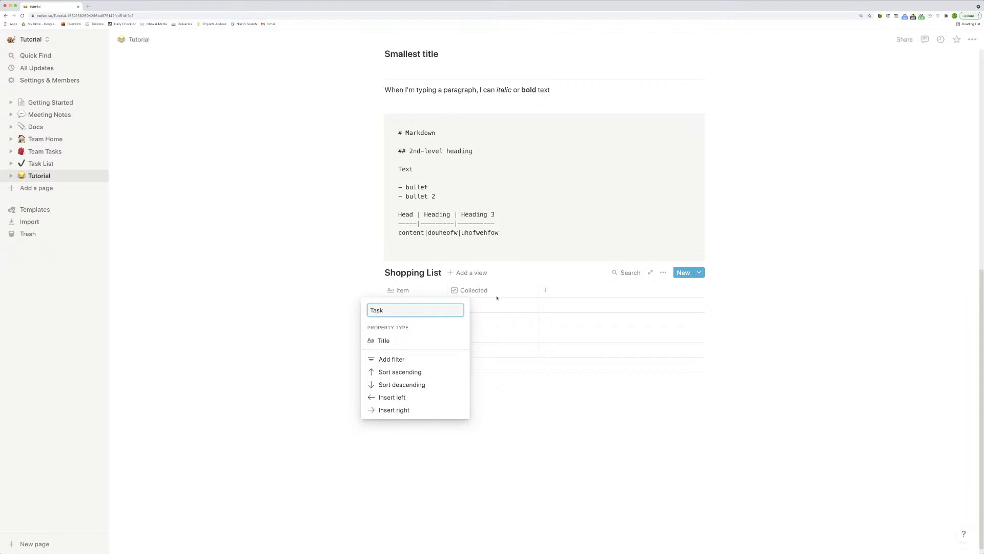
pyautogui.press('Return')
pyautogui.click(494, 291)
pyautogui.write('Done')
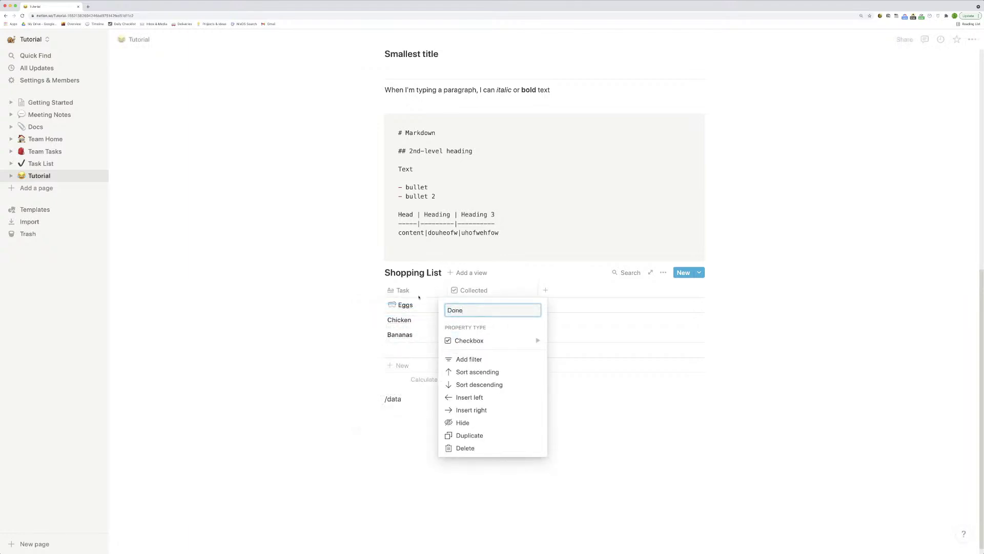
pyautogui.press('Return')
# Rename the Eggs entry to "Notion Tutorial" directly in the table.
pyautogui.click(418, 306)
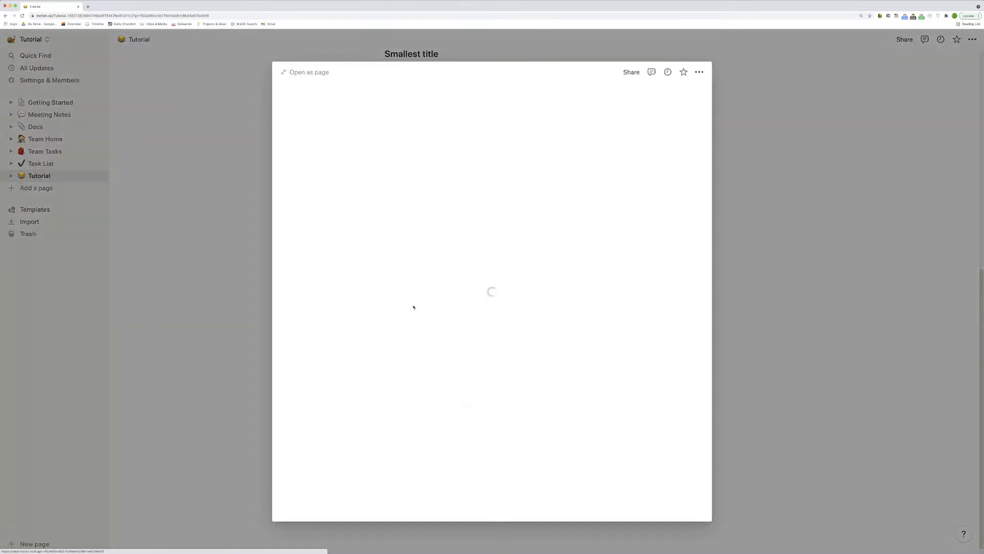
pyautogui.press('Escape')
pyautogui.click(404, 306)
pyautogui.doubleClick(404, 306)
pyautogui.write('Notion Tutorial')
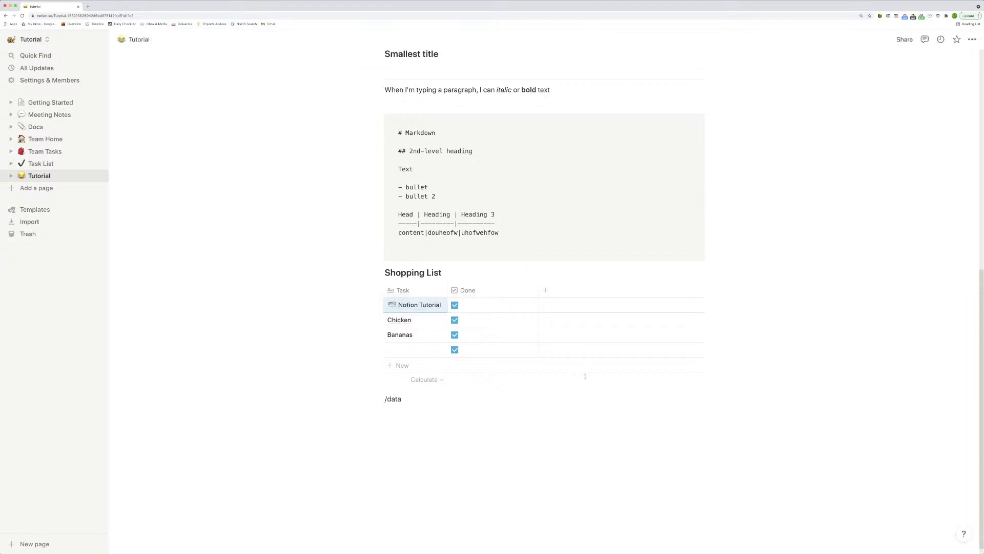
pyautogui.press('Return')
# Clear the Done checkboxes in all four rows of the table.
pyautogui.click(455, 305)
pyautogui.click(455, 320)
pyautogui.click(455, 335)
pyautogui.click(455, 349)
# Rename the Chicken entry to "Doctors Appointment".
pyautogui.doubleClick(411, 320)
pyautogui.moveTo(405, 320); pyautogui.dragTo(410, 329)
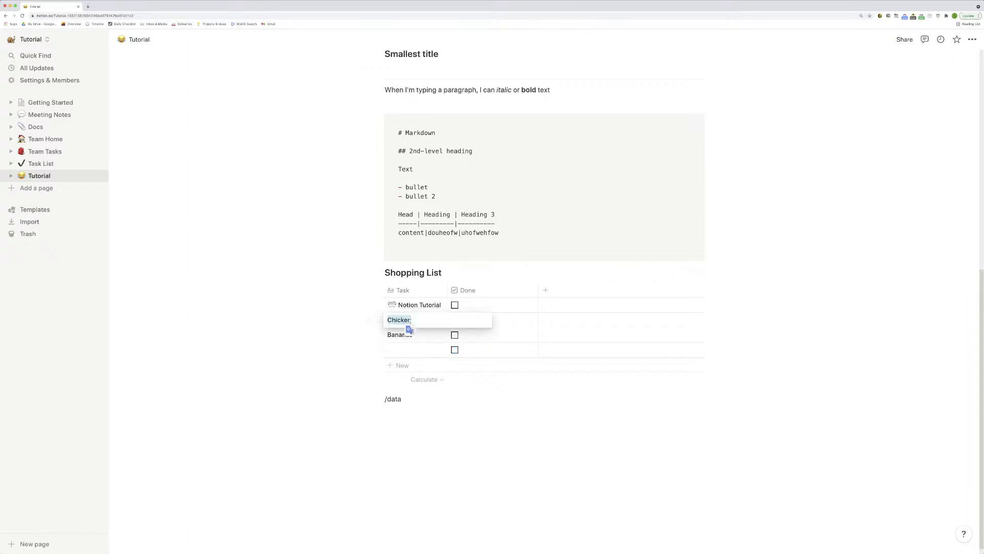
pyautogui.write('Doctyo')
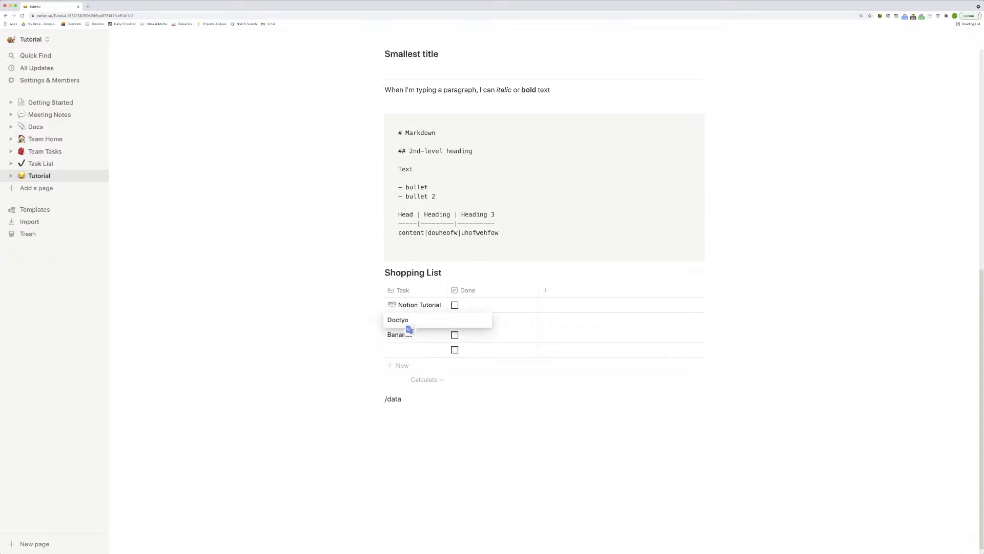
pyautogui.press('BackSpace')
pyautogui.press('BackSpace')
pyautogui.write('ors Appointment')
pyautogui.press('Return')
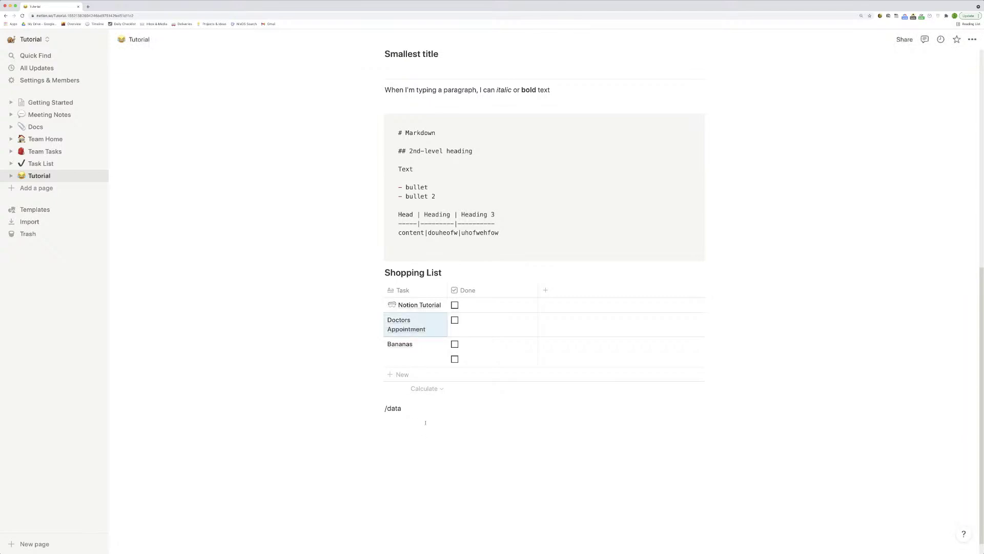
# Rename the Bananas entry to "Job interview".
pyautogui.click(406, 346)
pyautogui.doubleClick(407, 346)
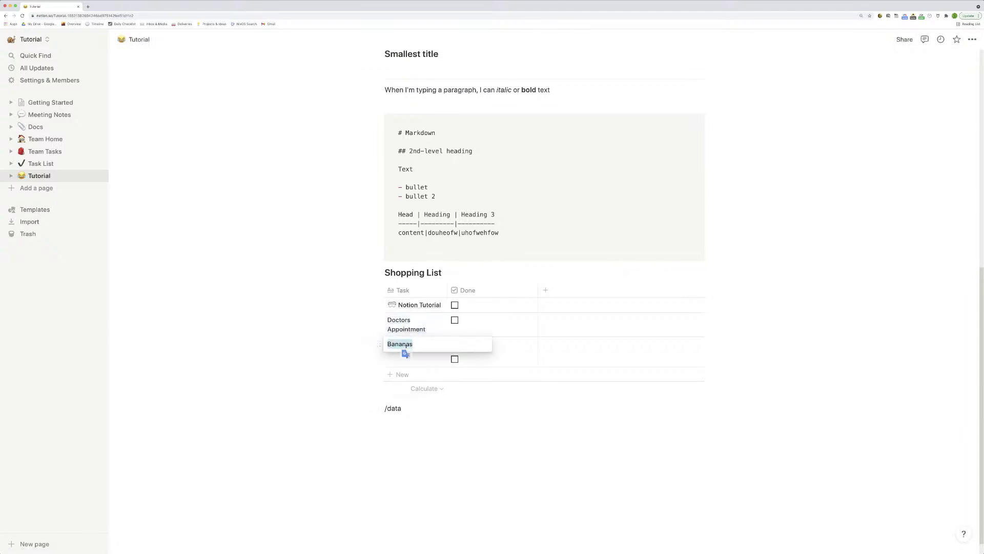
pyautogui.write('J')
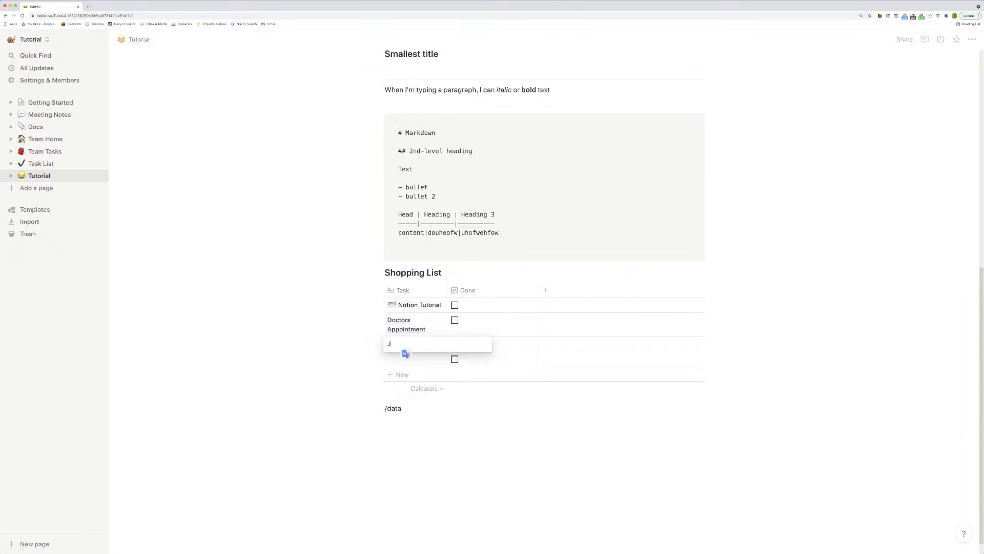
pyautogui.write('ob interview')
pyautogui.press('Escape')
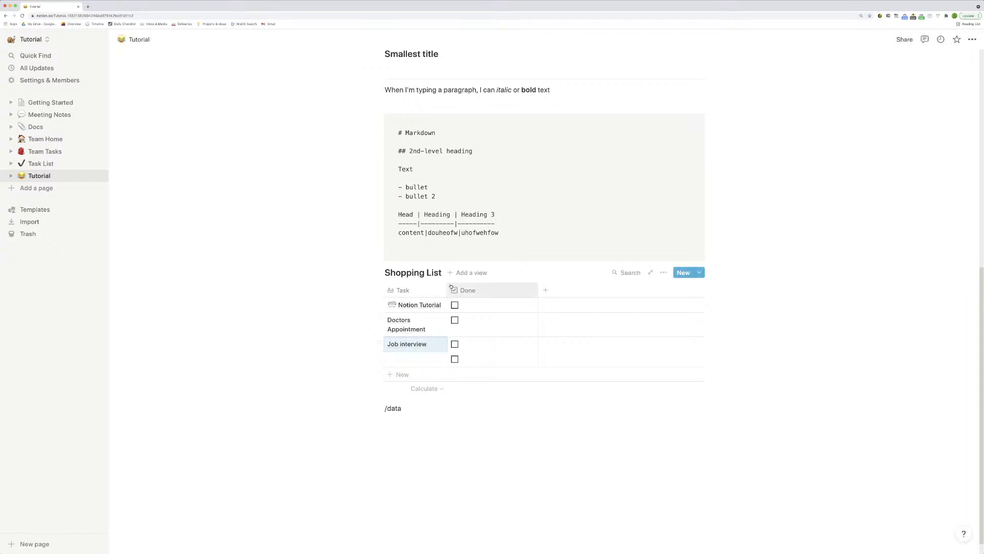
# Widen the Task column so Doctors Appointment fits on one line, and narrow the Done column.
pyautogui.moveTo(447, 286); pyautogui.dragTo(462, 284)
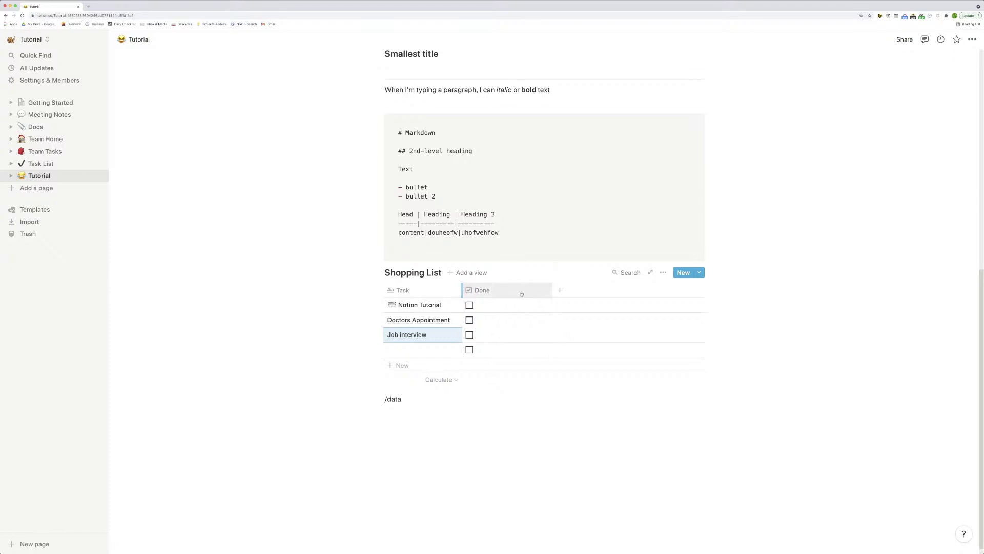
pyautogui.moveTo(552, 288); pyautogui.dragTo(506, 291)
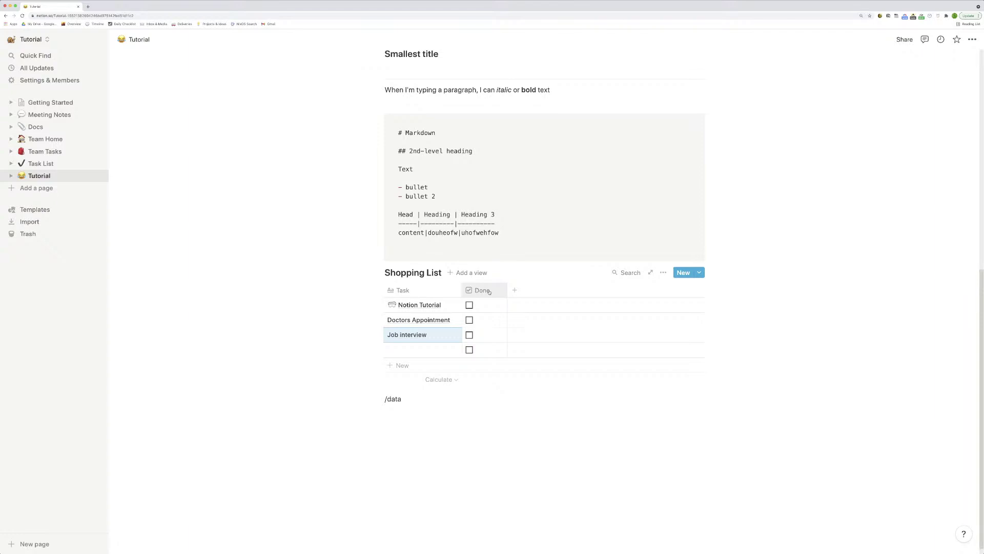
# Tick the Done checkboxes for Notion Tutorial, Doctors Appointment and Job interview, and clear all three again.
pyautogui.moveTo(460, 334)
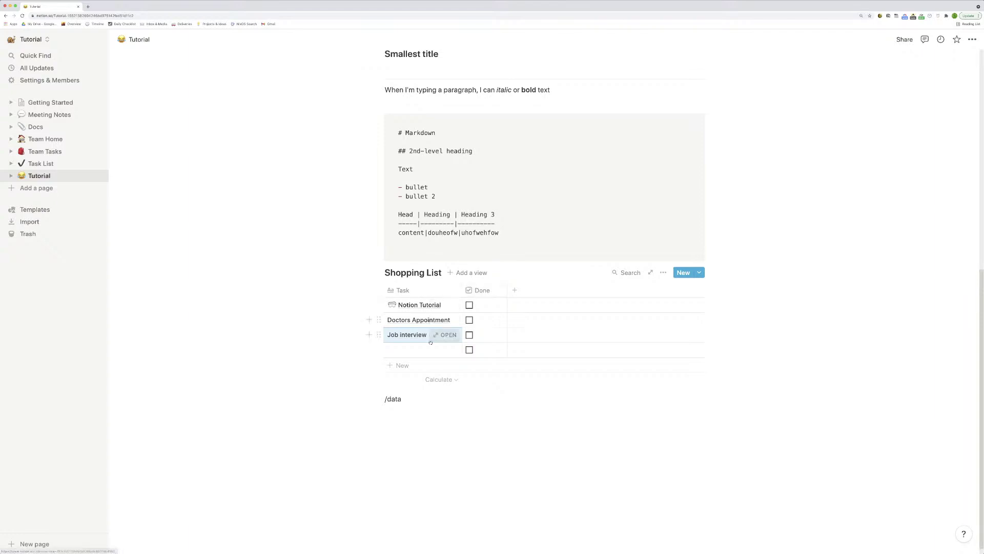
pyautogui.click(470, 306)
pyautogui.click(470, 320)
pyautogui.click(470, 335)
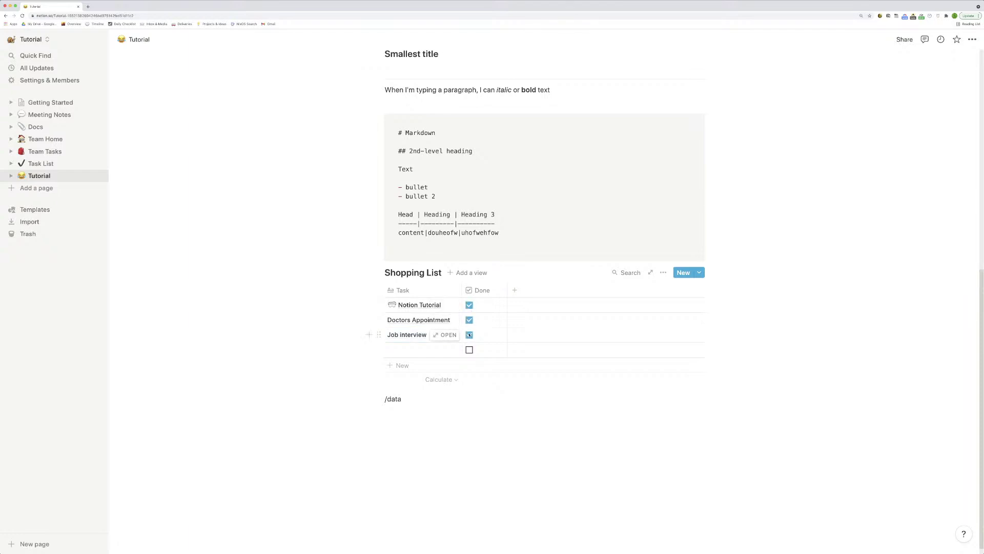
pyautogui.click(469, 320)
pyautogui.click(470, 305)
pyautogui.click(470, 335)
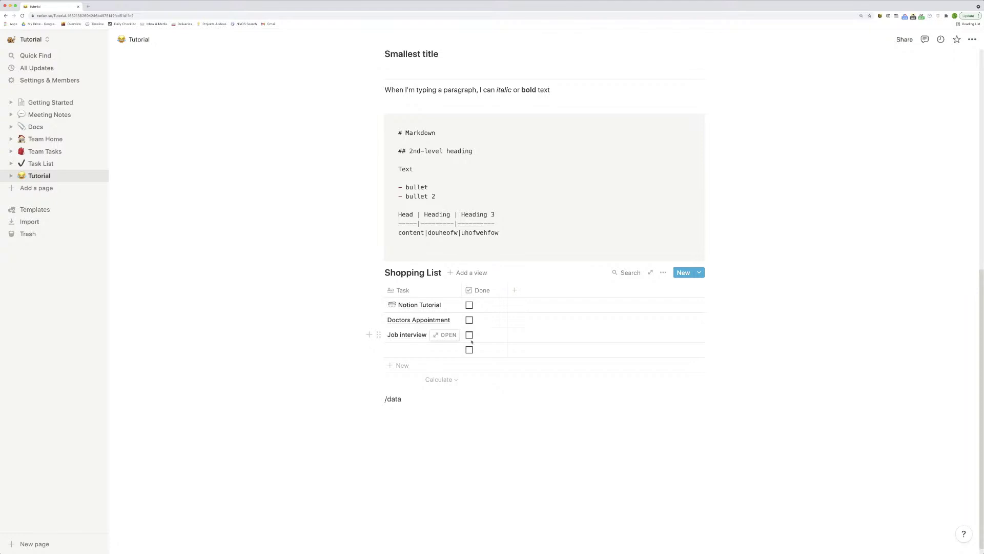
# Add a column named "Date" after Done in the Shopping List table and set its property type to Date.
pyautogui.click(531, 288)
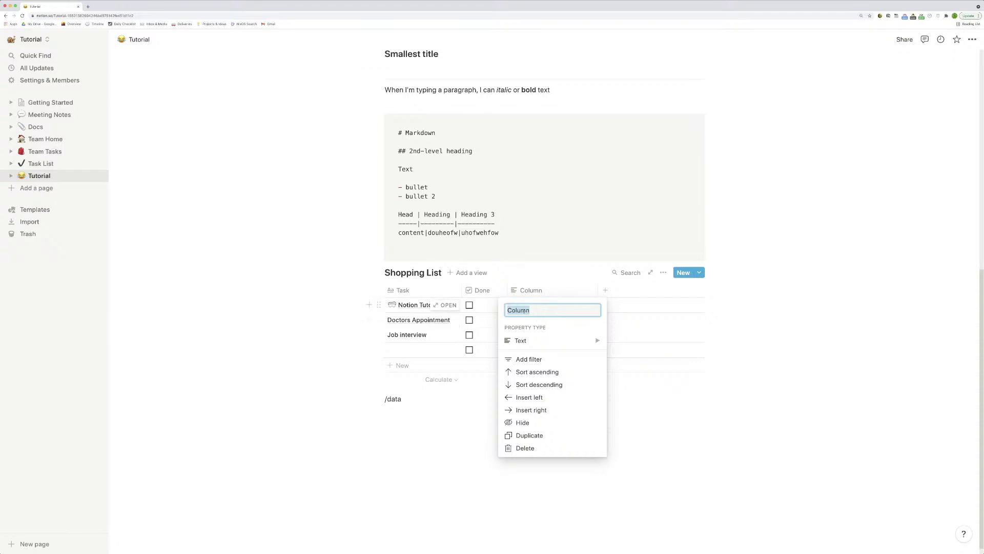
pyautogui.write('Date')
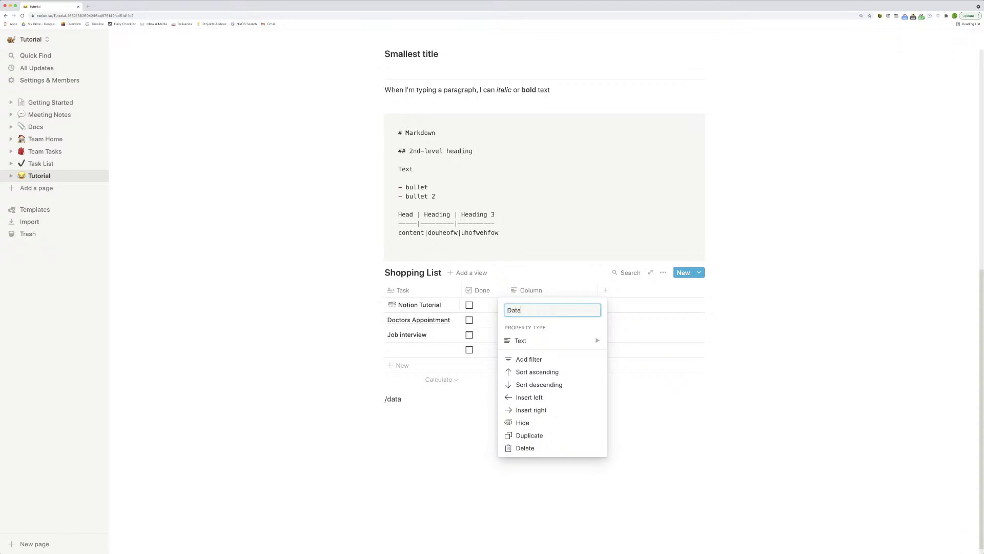
pyautogui.click(564, 340)
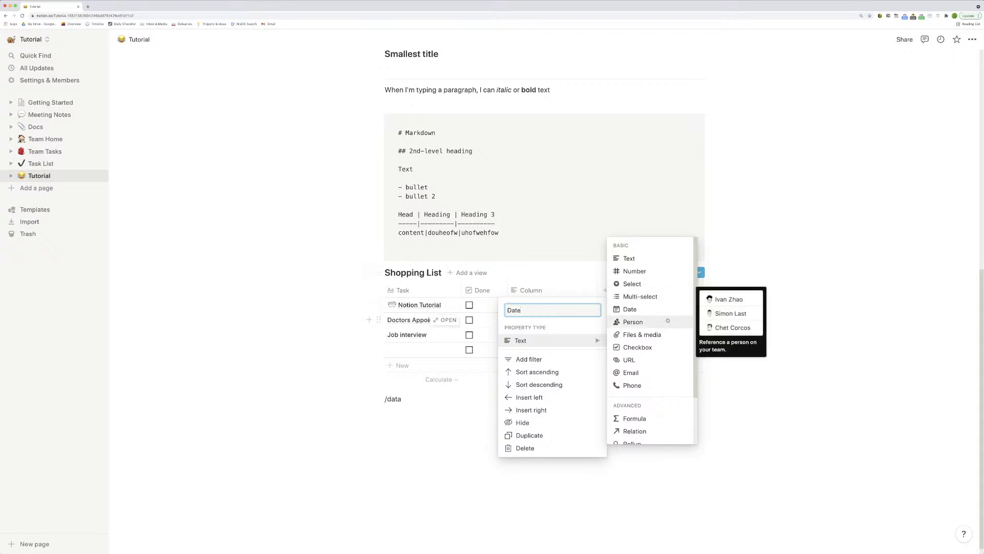
pyautogui.scroll(-2, 676, 308)
pyautogui.scroll(2, 684, 291)
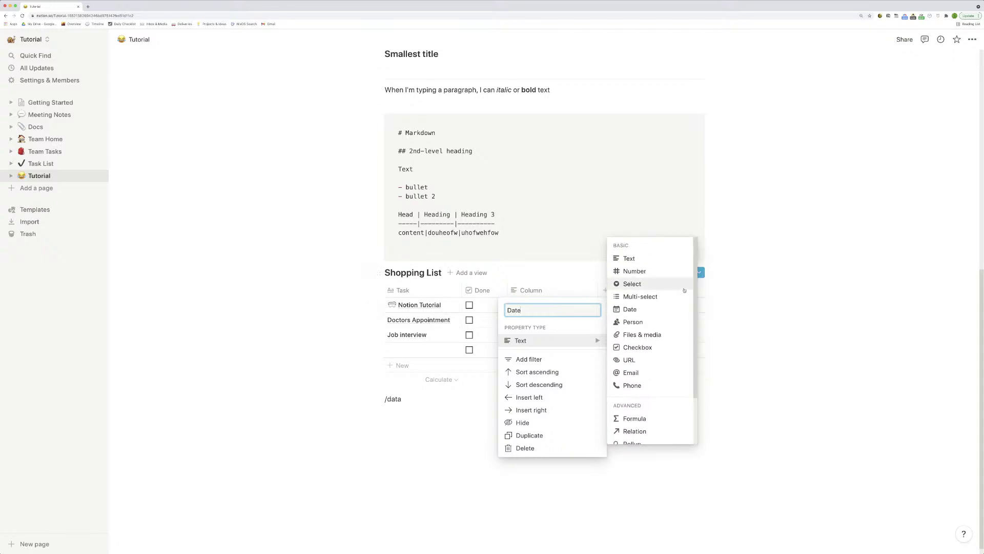
pyautogui.click(638, 311)
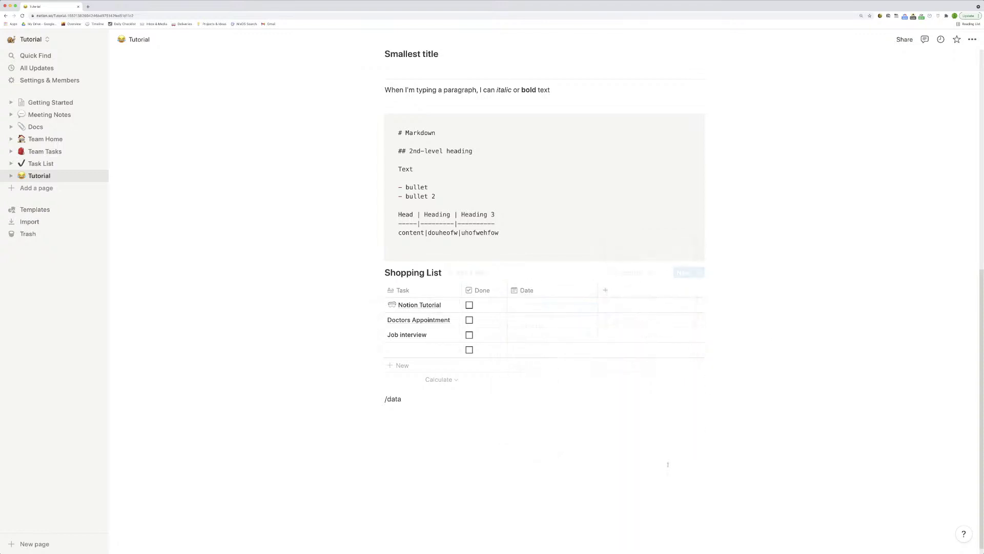
# Set Notion Tutorial's date to October 10, 2021 with the time 11:30 AM, and narrow the Date column slightly.
pyautogui.click(541, 309)
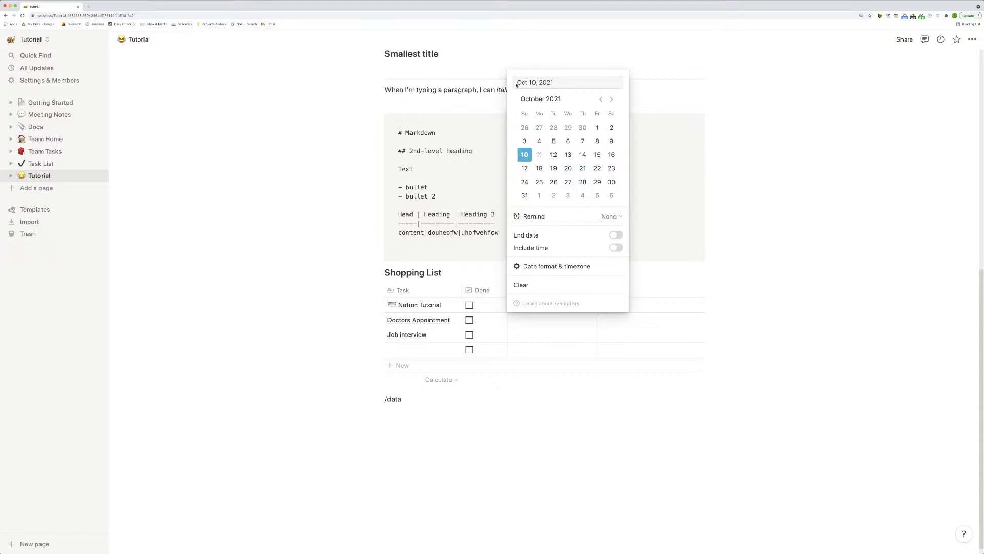
pyautogui.click(616, 248)
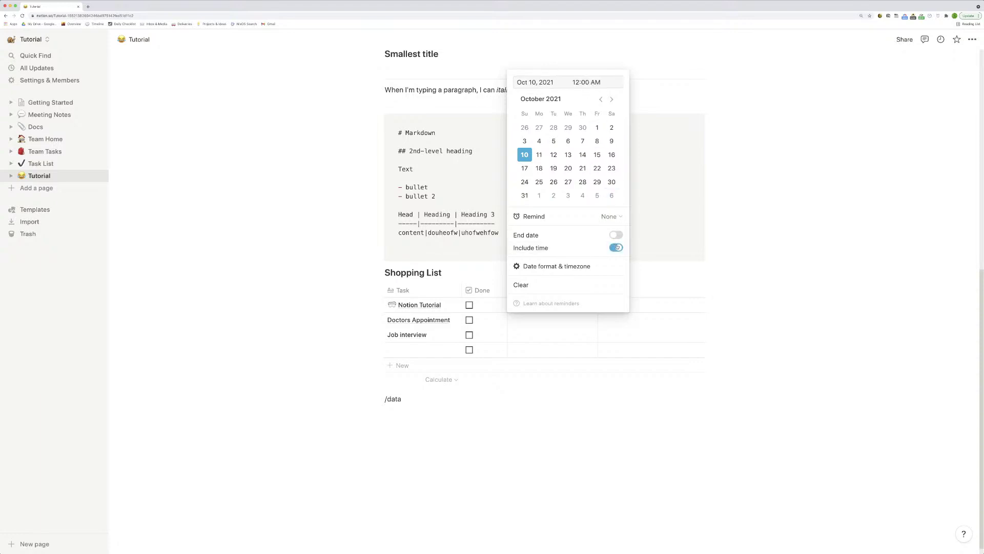
pyautogui.click(585, 82)
pyautogui.write('11:30')
pyautogui.click(713, 274)
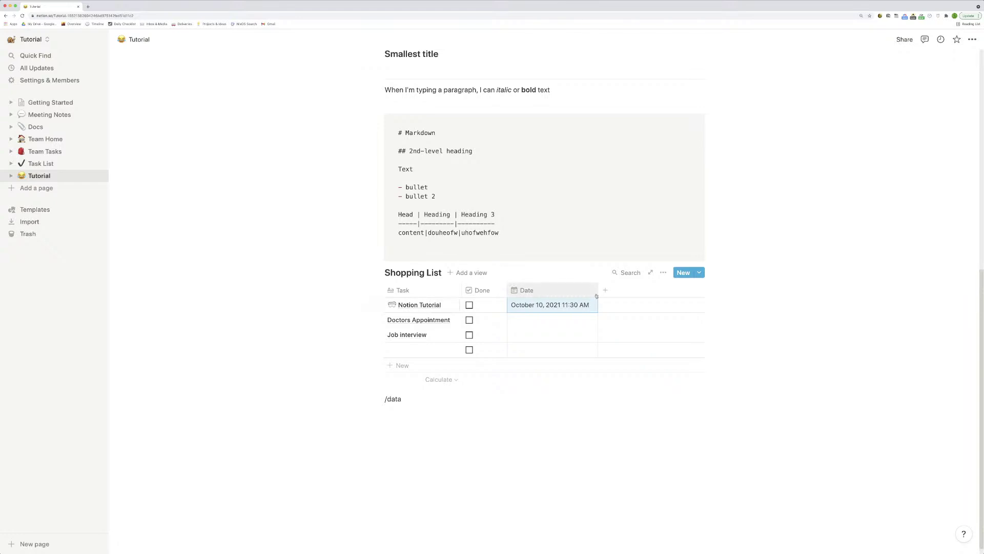
pyautogui.moveTo(598, 292); pyautogui.dragTo(594, 292)
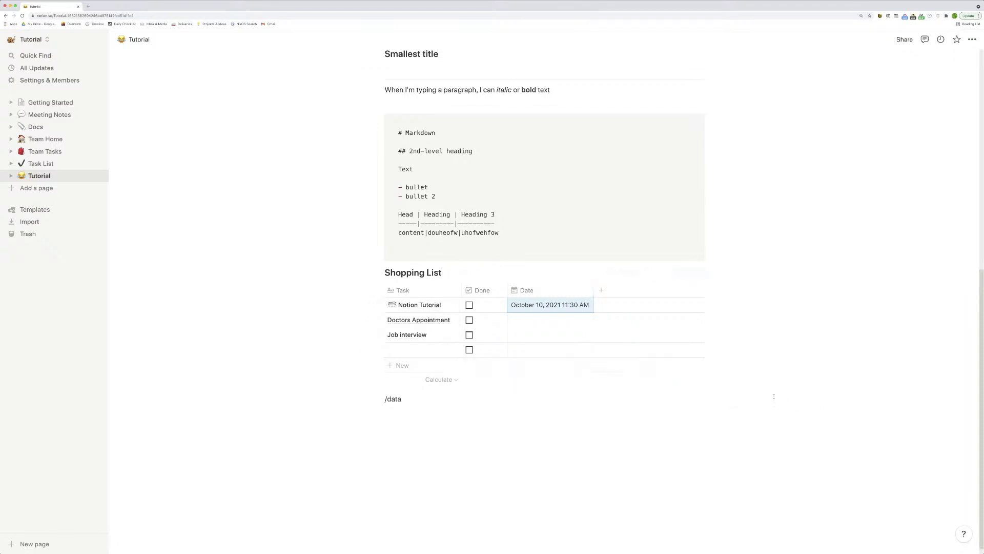
pyautogui.click(554, 321)
pyautogui.press('Escape')
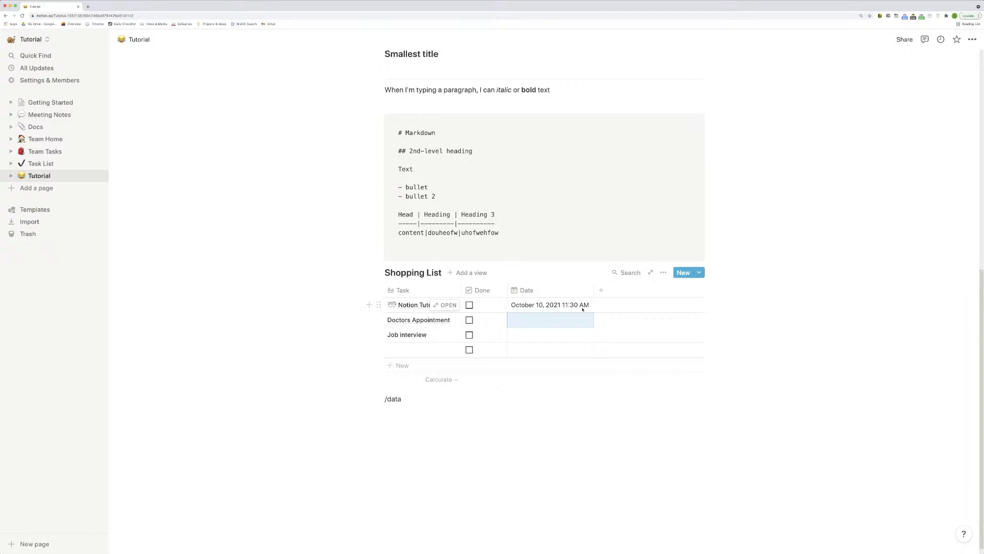
# Add another column after Date with the Formula property type, keeping its default name.
pyautogui.click(603, 291)
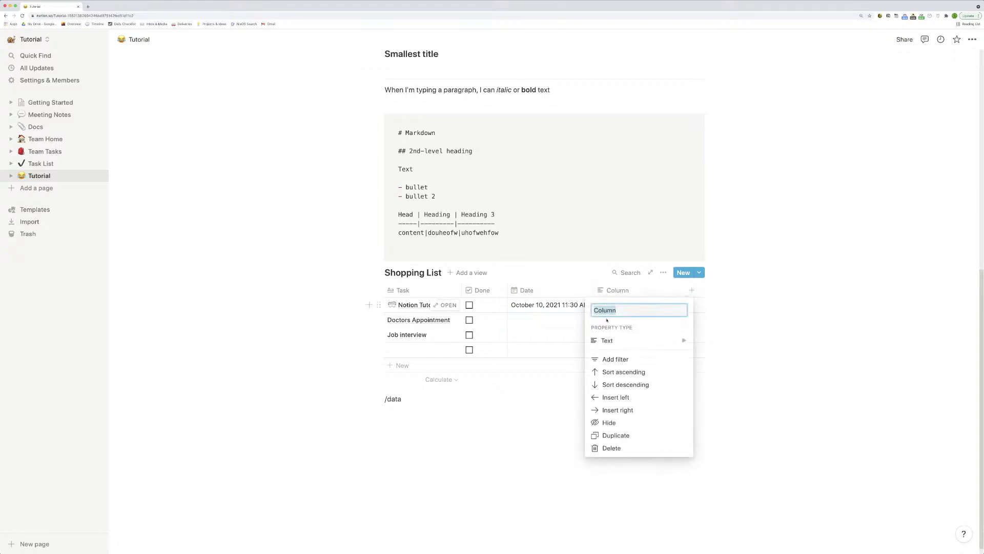
pyautogui.moveTo(615, 341)
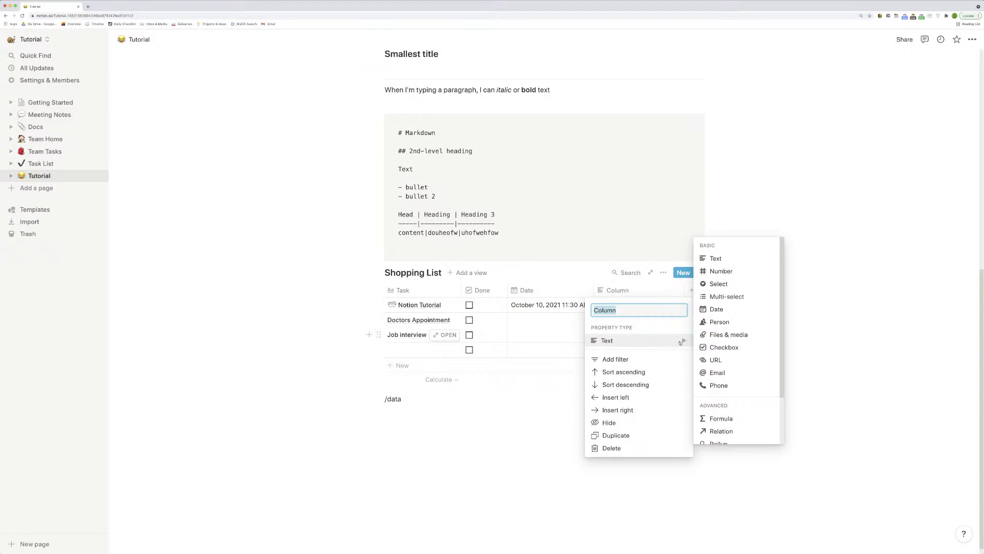
pyautogui.scroll(-1, 743, 379)
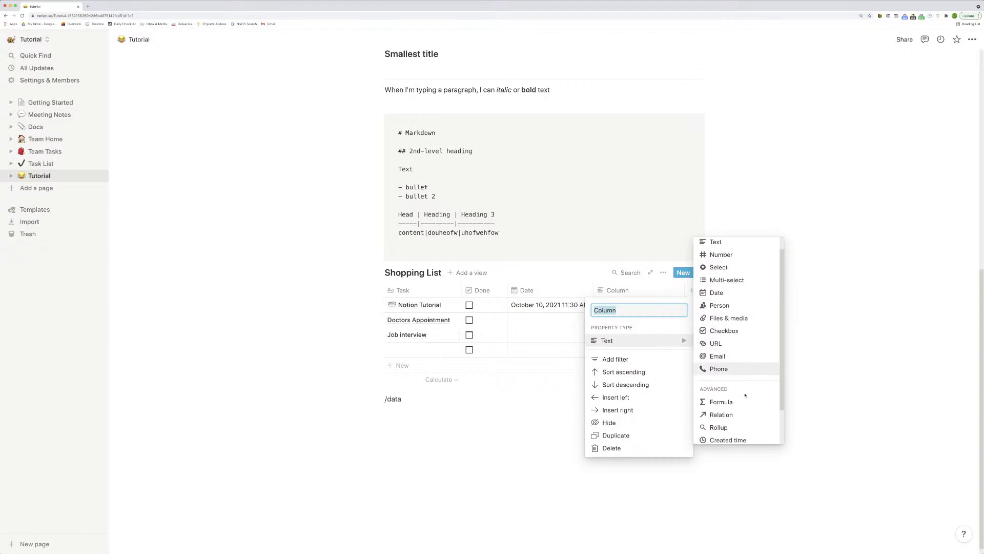
pyautogui.click(745, 398)
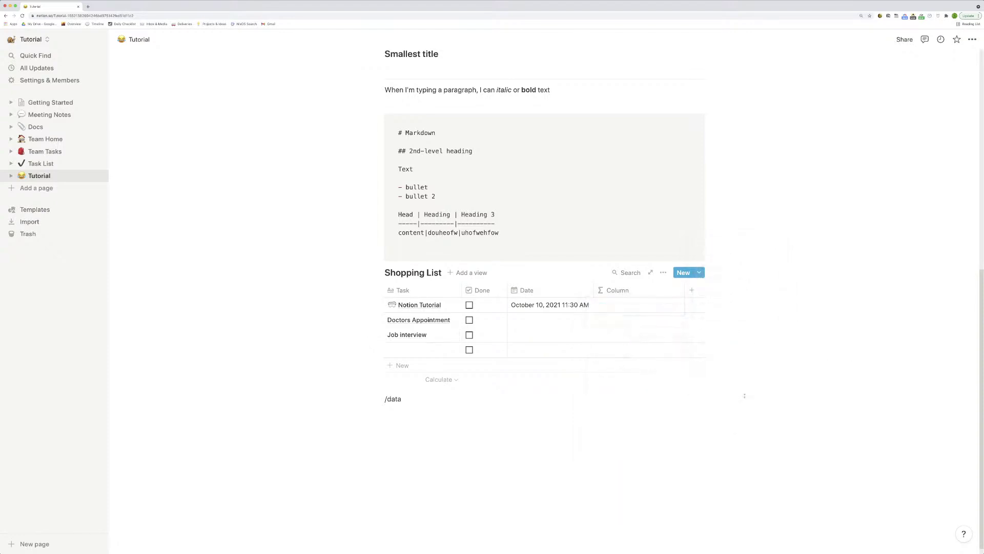
pyautogui.click(645, 294)
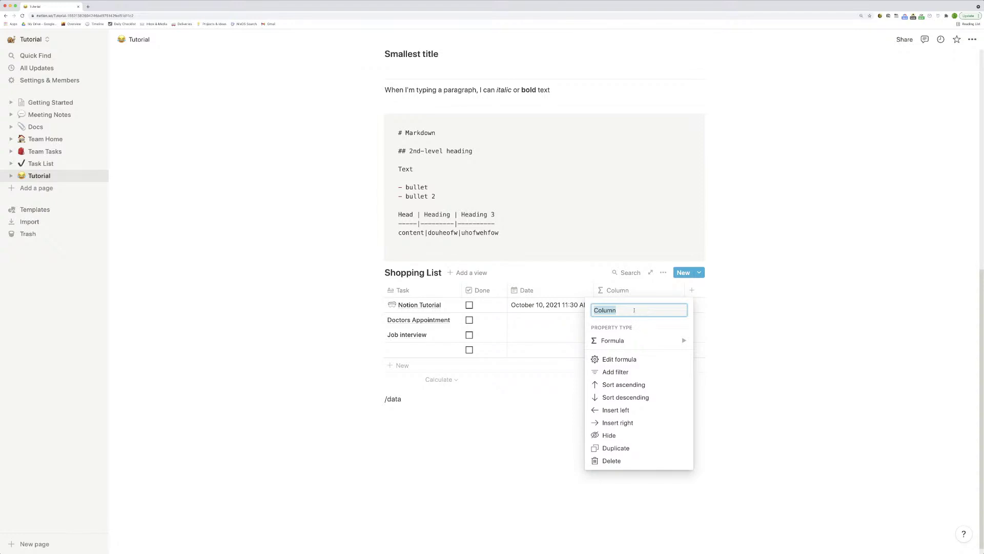
pyautogui.click(500, 419)
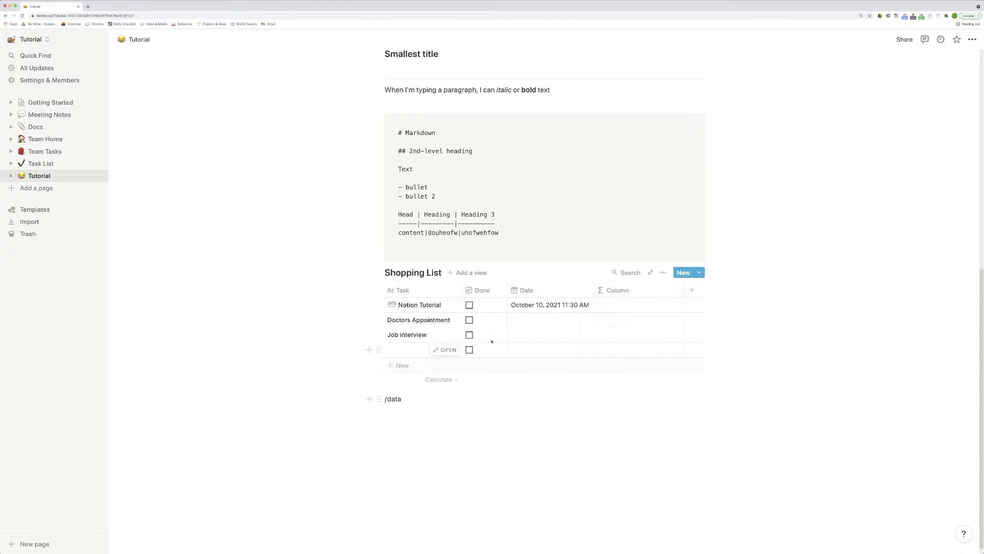
# Tick and clear the Done checkboxes of all four rows, and toggle Notion Tutorial's checkbox on and off several more times.
pyautogui.click(469, 305)
pyautogui.click(469, 320)
pyautogui.click(469, 335)
pyautogui.click(469, 351)
pyautogui.click(470, 304)
pyautogui.click(470, 320)
pyautogui.click(469, 334)
pyautogui.click(469, 350)
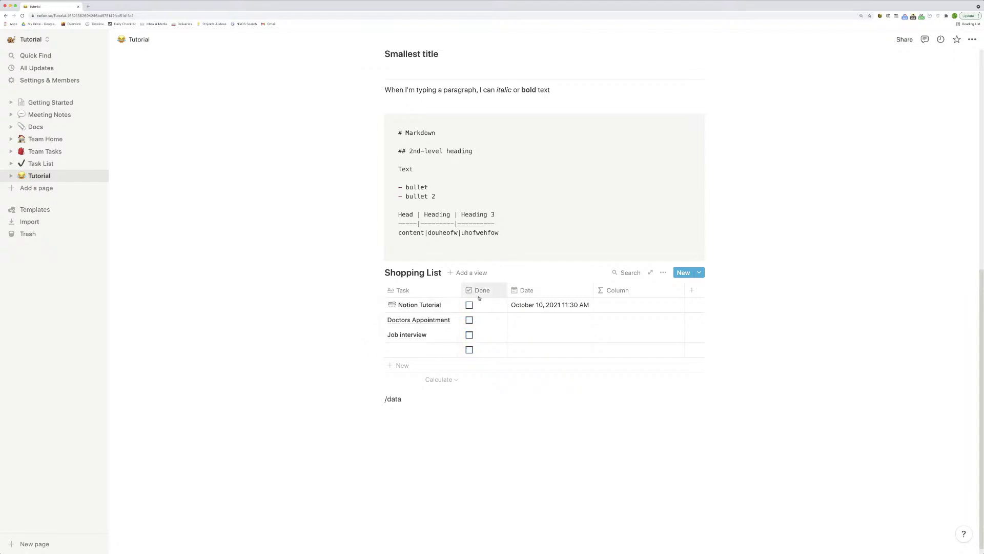
pyautogui.click(469, 306)
pyautogui.click(470, 306)
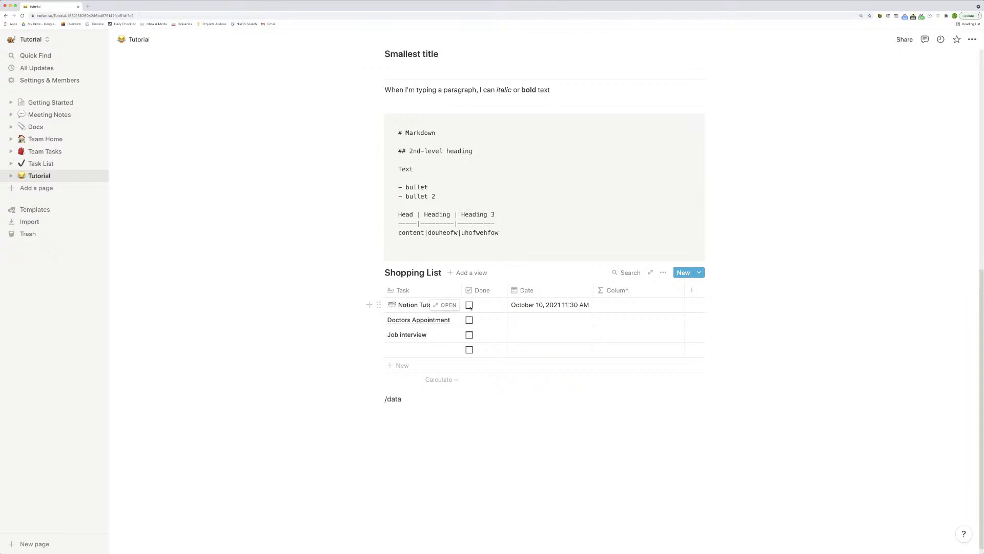
pyautogui.click(469, 305)
pyautogui.click(469, 305)
pyautogui.click(469, 305)
pyautogui.click(469, 305)
# Add a "Status" column, move it between Date and the formula column, and set its property type to Select.
pyautogui.click(692, 290)
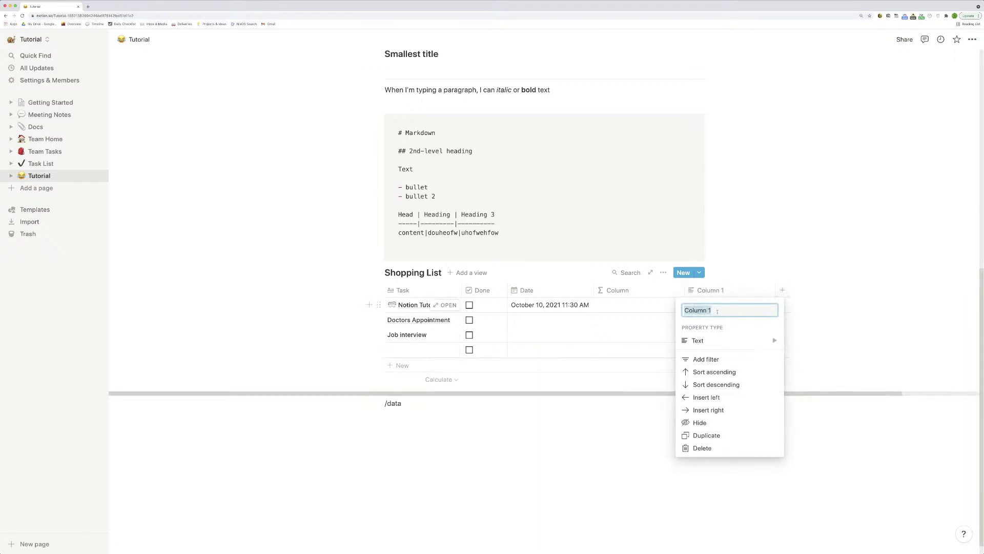
pyautogui.write('Status')
pyautogui.press('Return')
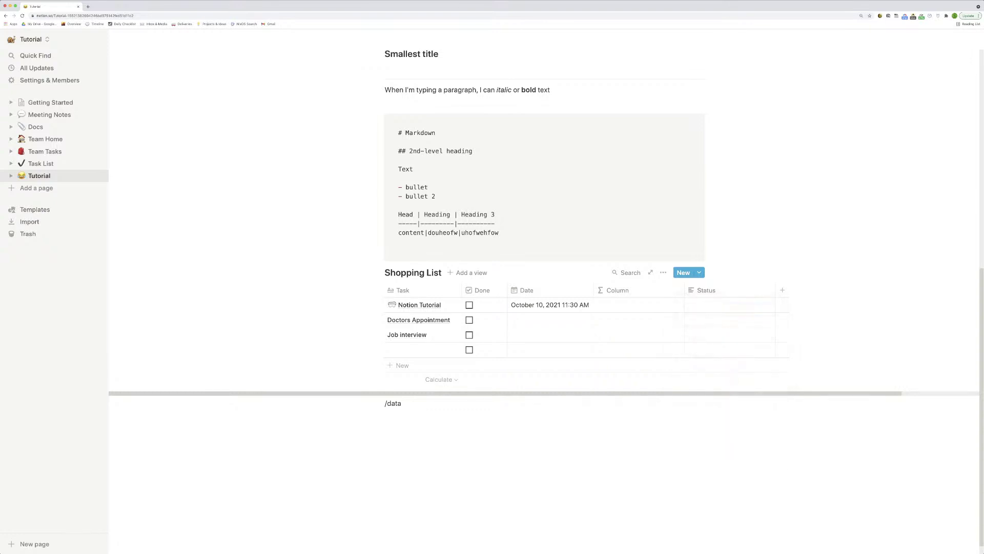
pyautogui.moveTo(725, 291); pyautogui.dragTo(641, 291)
pyautogui.click(641, 291)
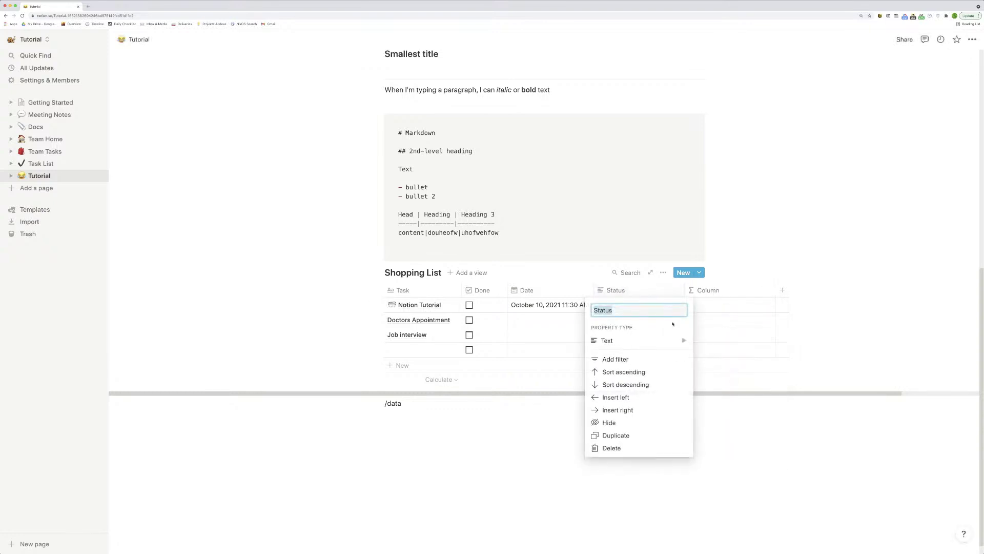
pyautogui.moveTo(682, 340)
pyautogui.click(738, 283)
# Create the Status option "To Do" and assign it to Notion Tutorial.
pyautogui.click(643, 306)
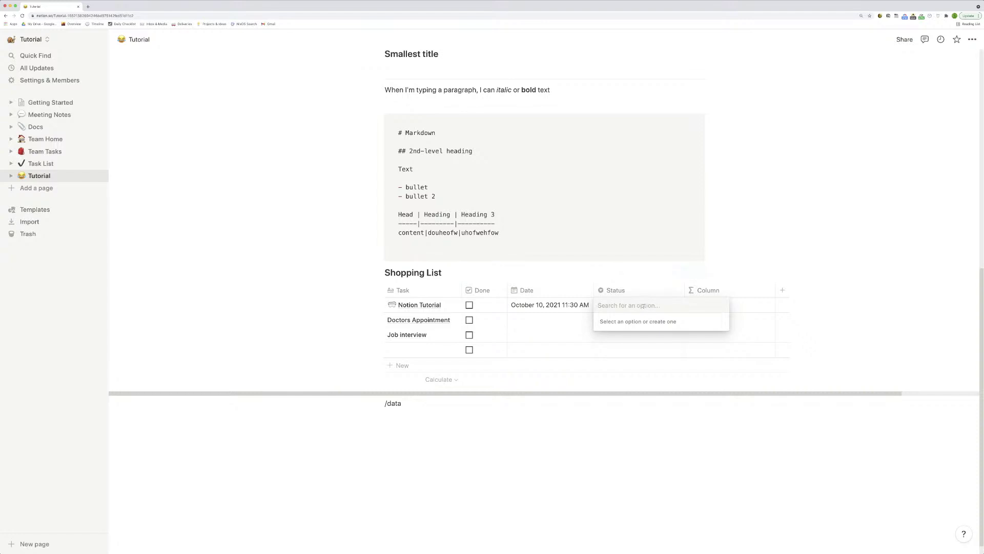
pyautogui.write('To Do')
pyautogui.press('Return')
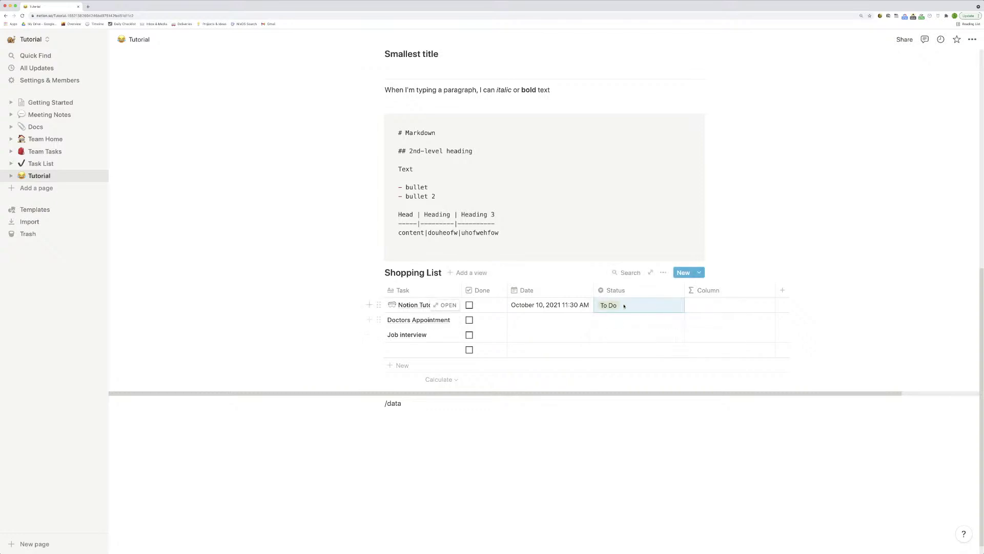
# Create the Status option "In progress" in the Notion Tutorial row.
pyautogui.click(625, 306)
pyautogui.write('Inprogree')
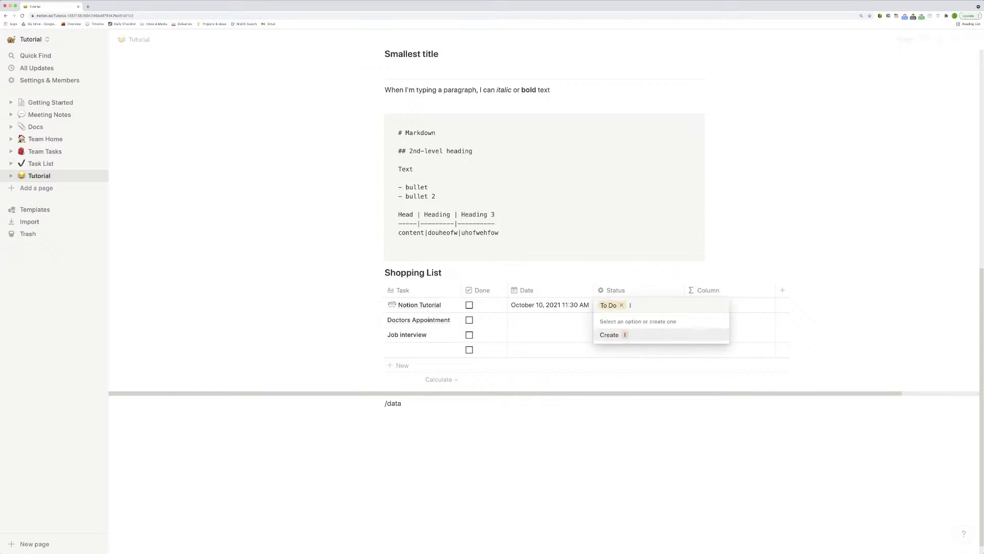
pyautogui.press('BackSpace')
pyautogui.press('BackSpace')
pyautogui.press('BackSpace')
pyautogui.press('BackSpace')
pyautogui.press('BackSpace')
pyautogui.press('BackSpace')
pyautogui.press('BackSpace')
pyautogui.write('progress')
pyautogui.click(649, 334)
pyautogui.press('Escape')
# Switch Notion Tutorial's status to To Do and back to In progress.
pyautogui.click(638, 308)
pyautogui.press('Escape')
pyautogui.click(639, 307)
pyautogui.click(619, 334)
pyautogui.click(639, 309)
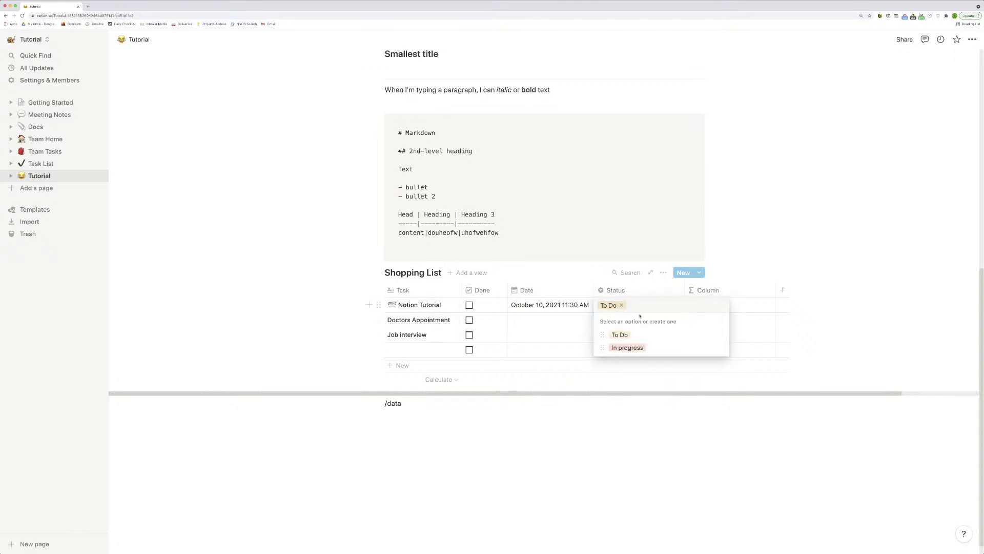
pyautogui.click(627, 347)
# Create the Status option "Done" and assign it to Notion Tutorial.
pyautogui.click(639, 309)
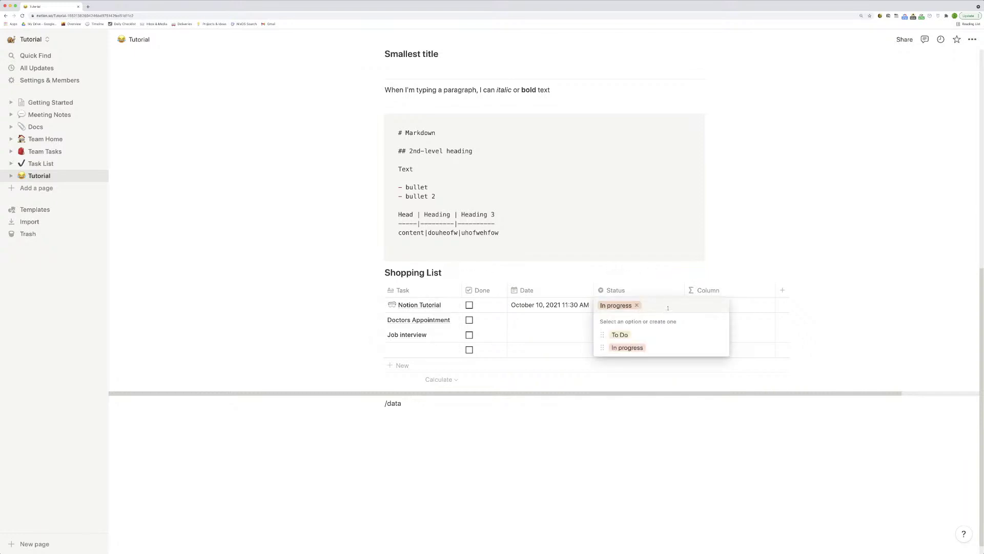
pyautogui.write('Done')
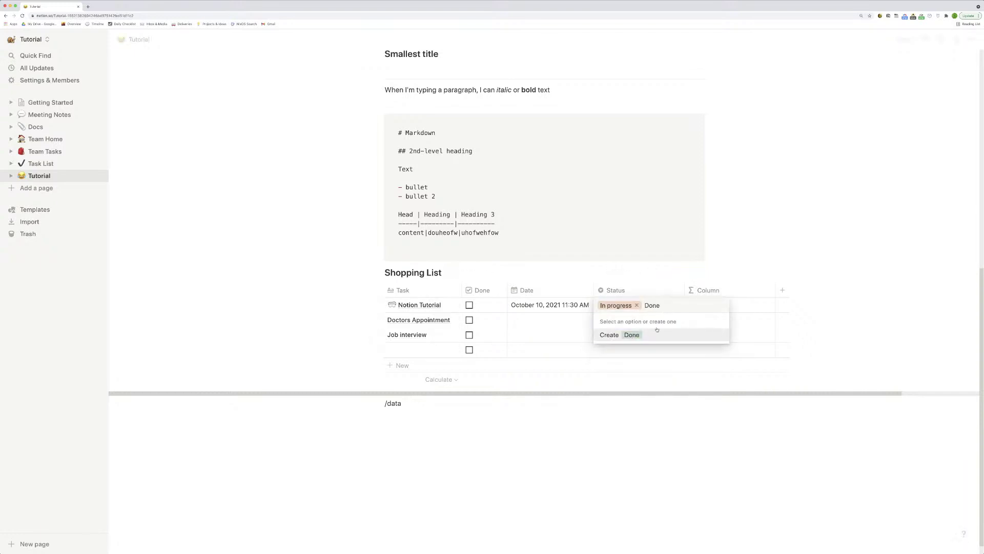
pyautogui.click(656, 333)
# Look at the available colours for the Done status option and close them without changing anything.
pyautogui.click(641, 306)
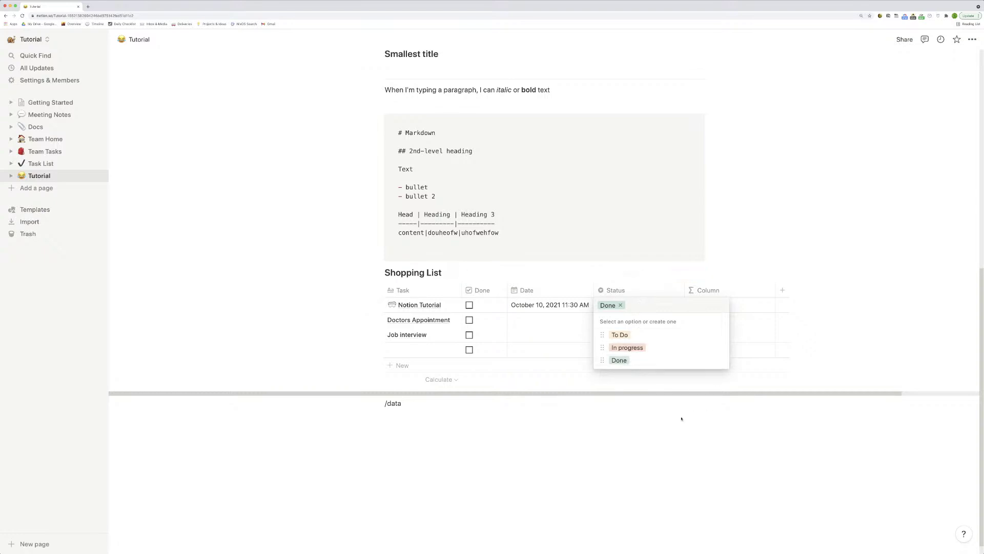
pyautogui.click(720, 360)
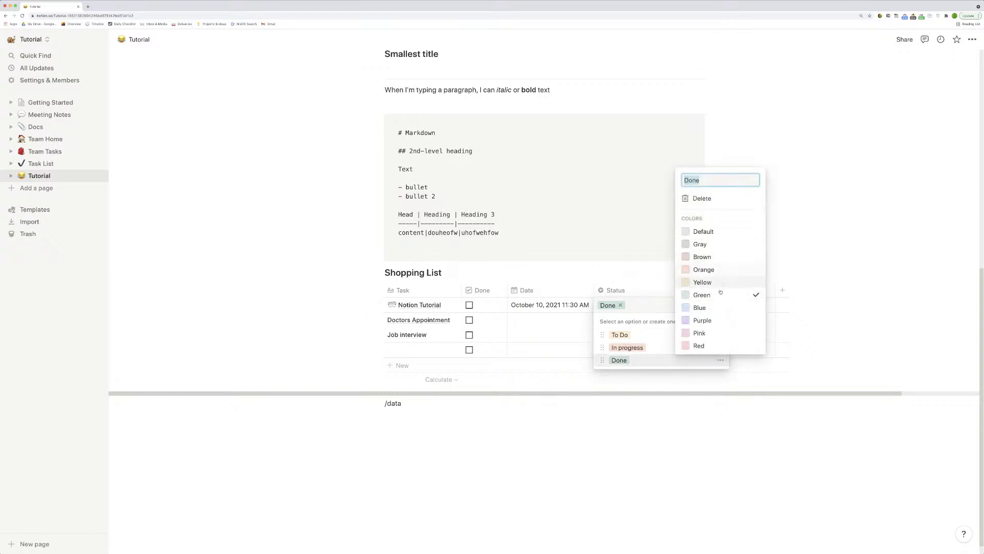
pyautogui.click(741, 459)
pyautogui.click(745, 453)
# Change Notion Tutorial's status to In progress and back to Done.
pyautogui.click(637, 305)
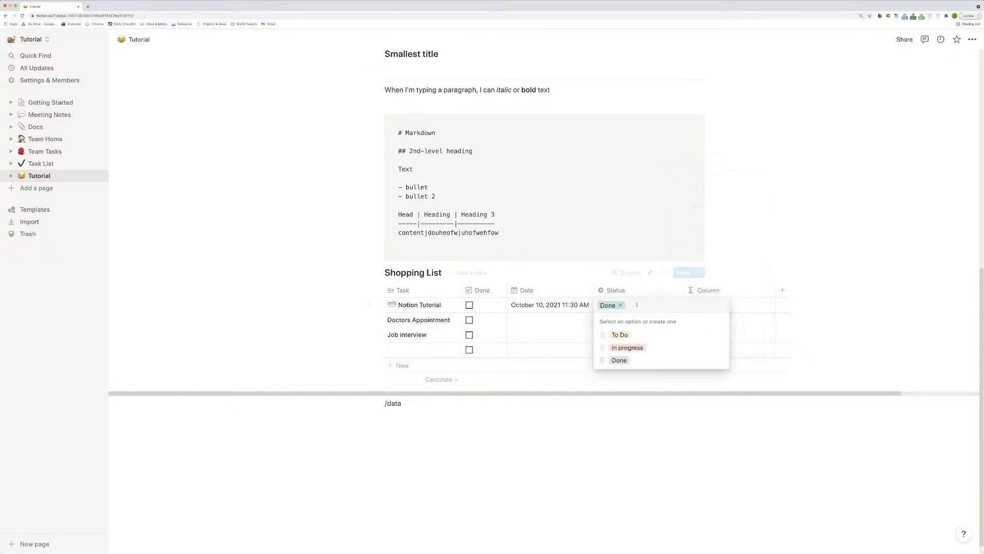
pyautogui.click(628, 348)
pyautogui.click(686, 438)
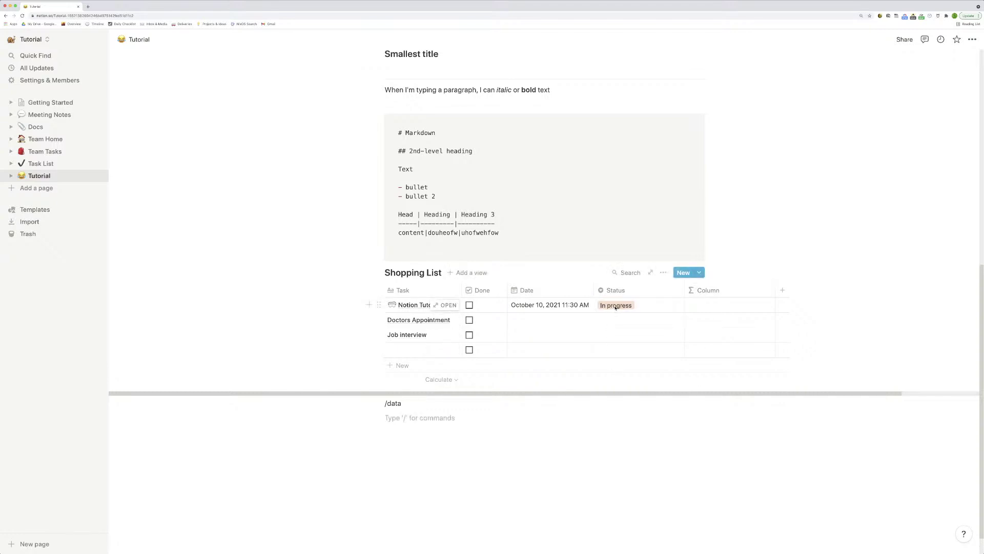
pyautogui.click(615, 307)
pyautogui.click(626, 359)
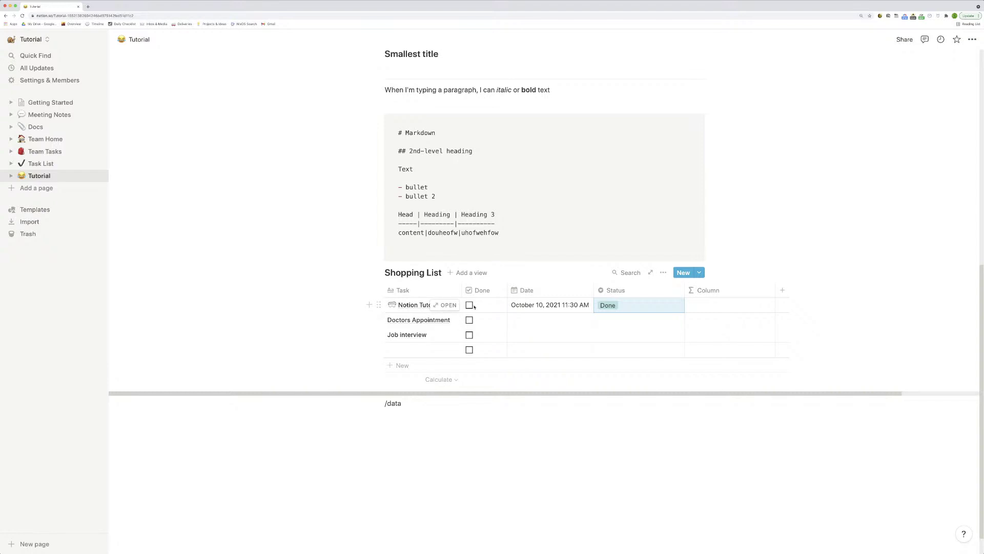
pyautogui.click(727, 294)
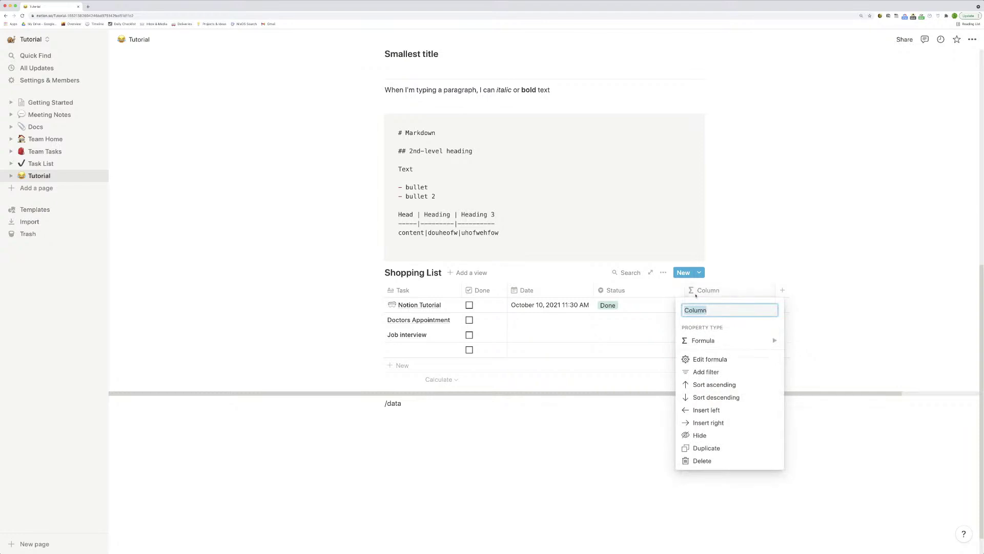
pyautogui.click(705, 460)
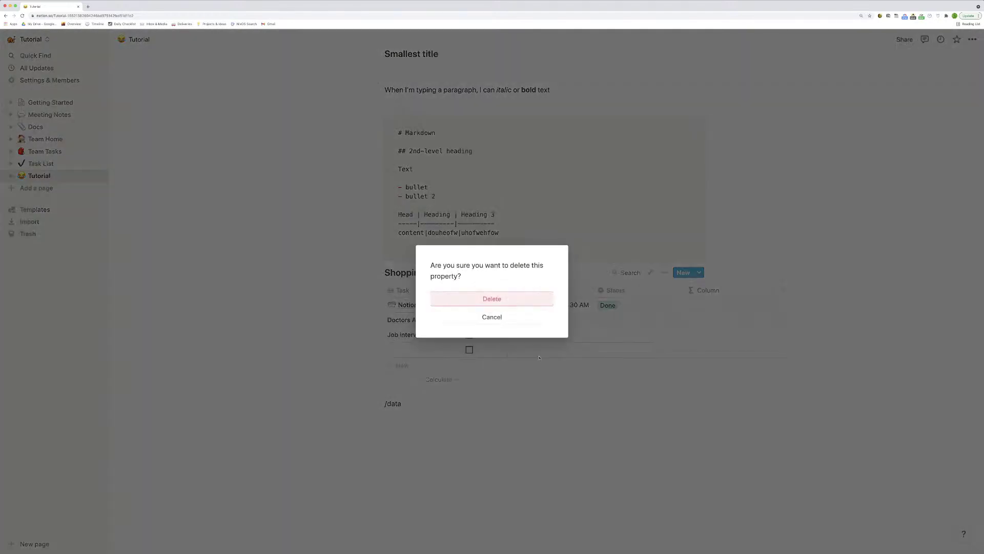
pyautogui.click(520, 316)
# Delete the formula property named Column from the Shopping List table.
pyautogui.click(735, 291)
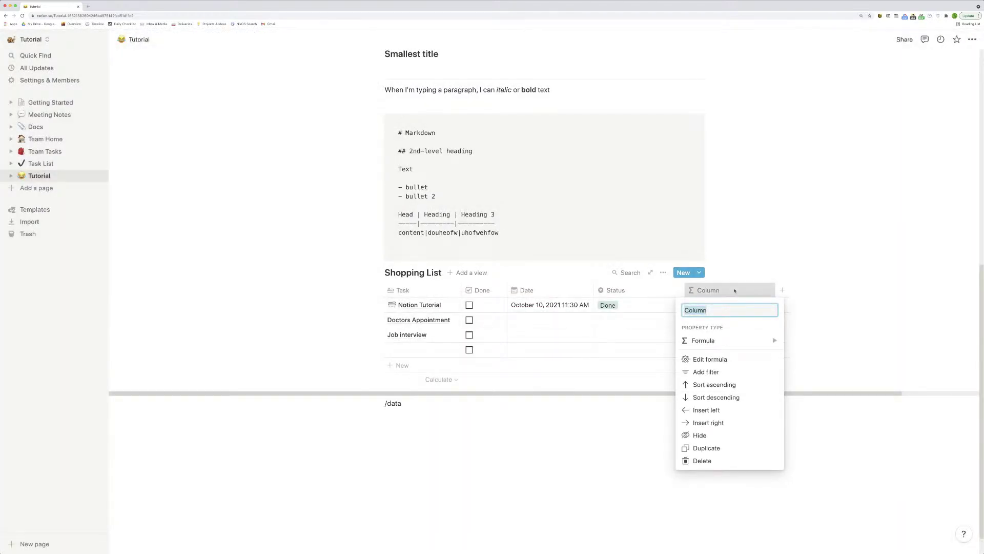
pyautogui.click(710, 461)
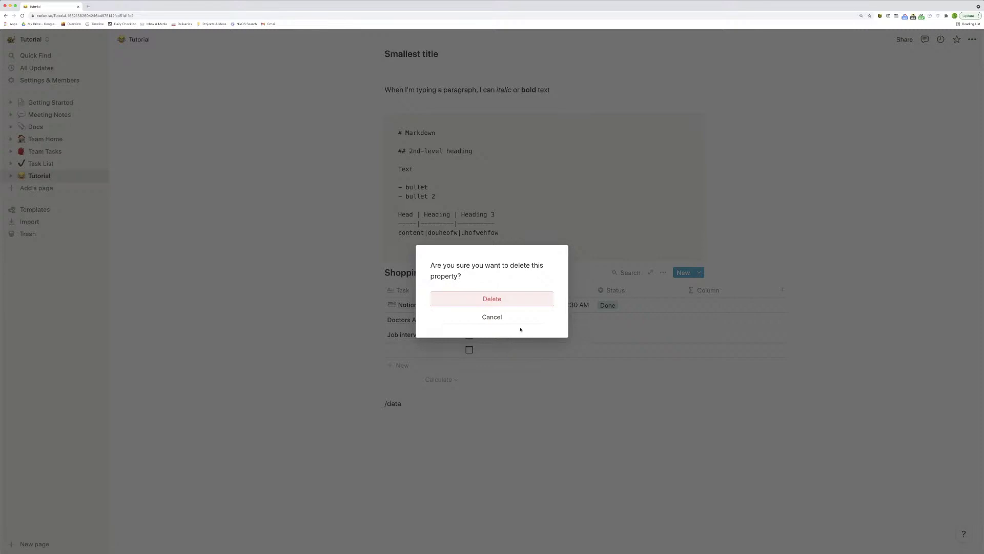
pyautogui.click(501, 298)
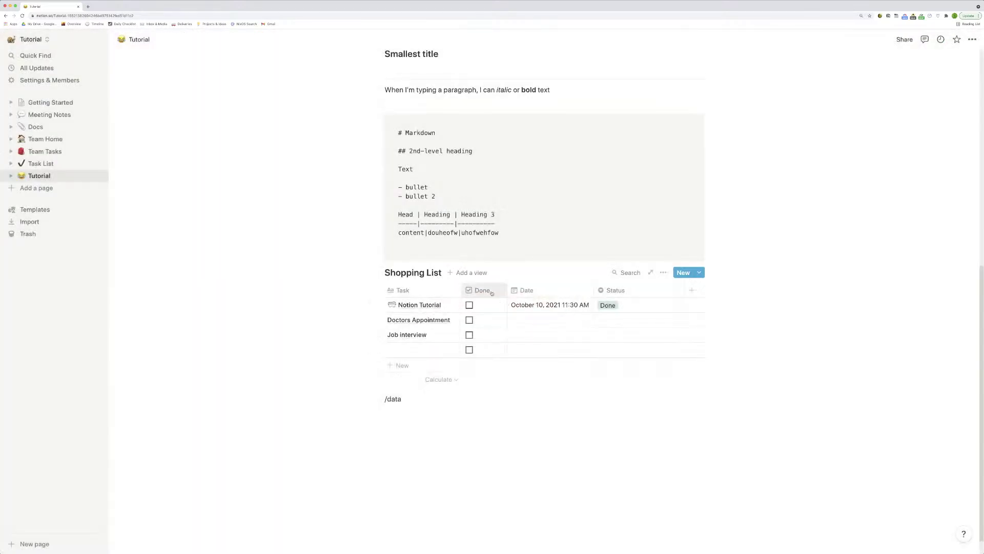
pyautogui.click(632, 306)
pyautogui.click(630, 454)
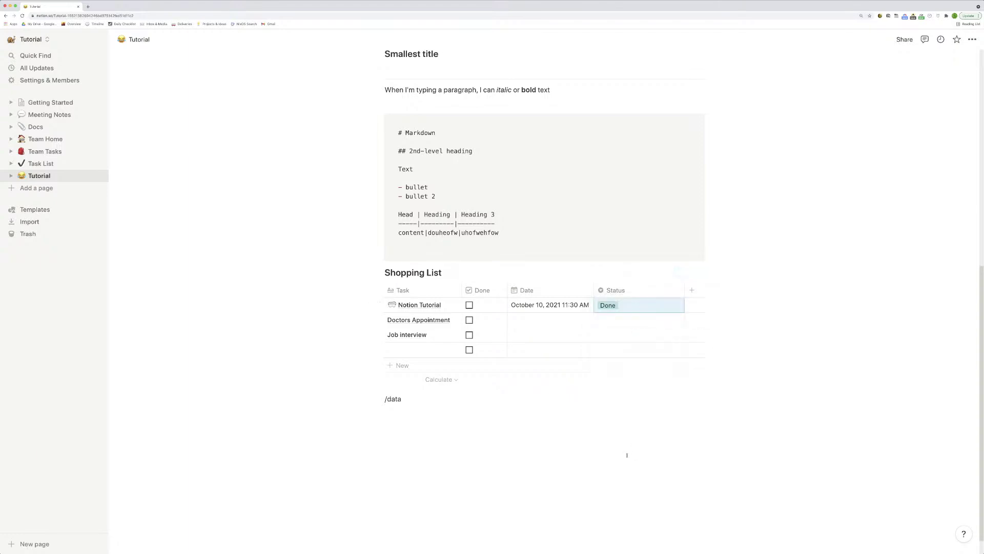
# Change the Done property's type from Checkbox to Formula.
pyautogui.click(480, 290)
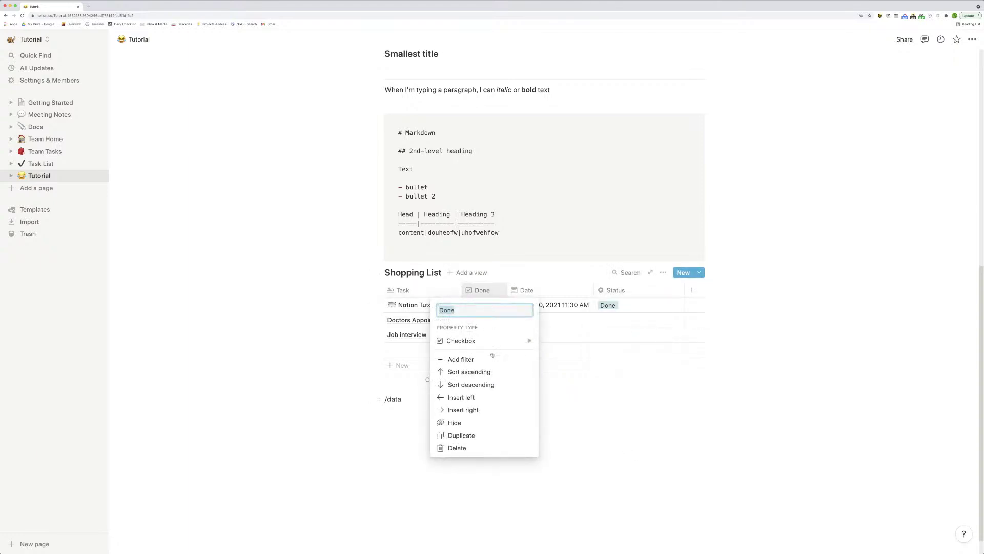
pyautogui.moveTo(491, 345)
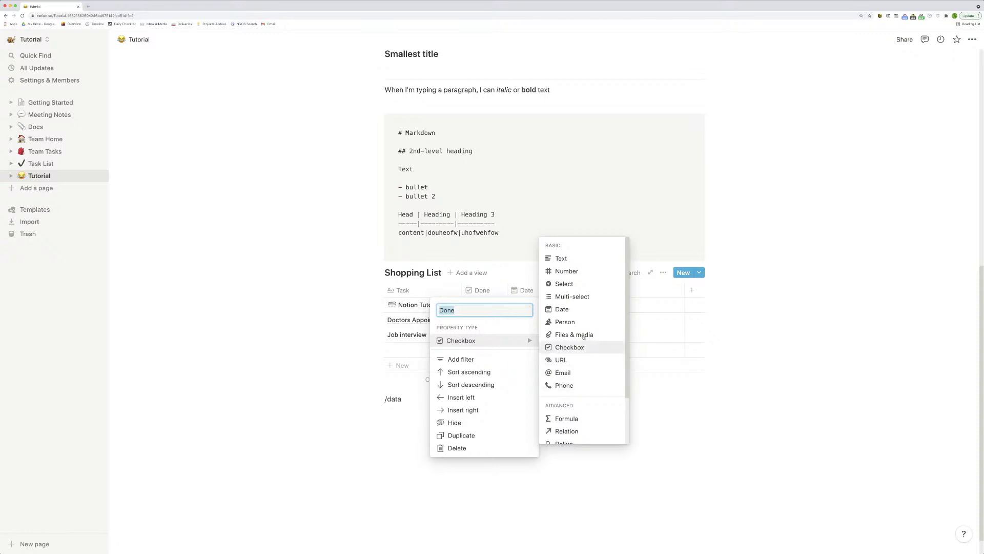
pyautogui.scroll(-2, 595, 374)
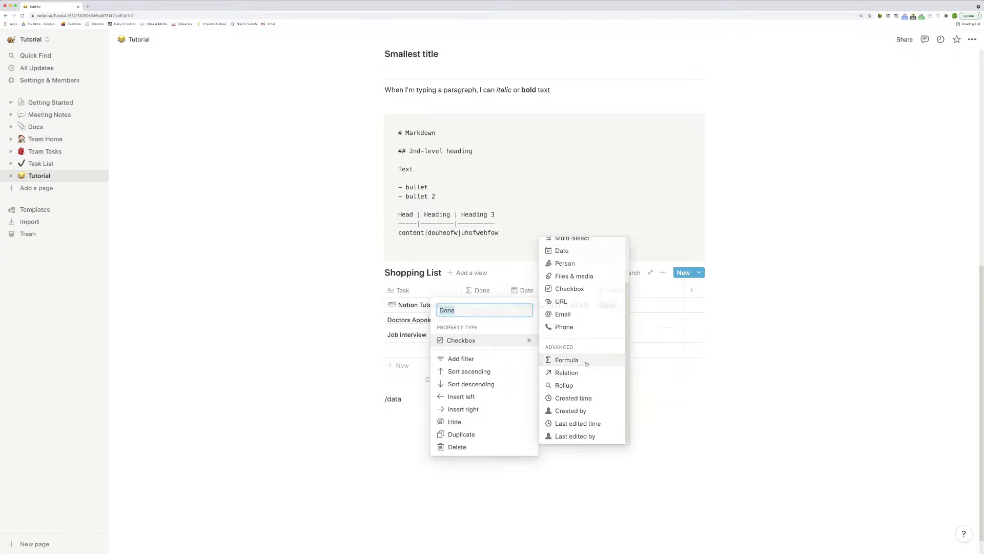
pyautogui.click(584, 360)
pyautogui.click(536, 421)
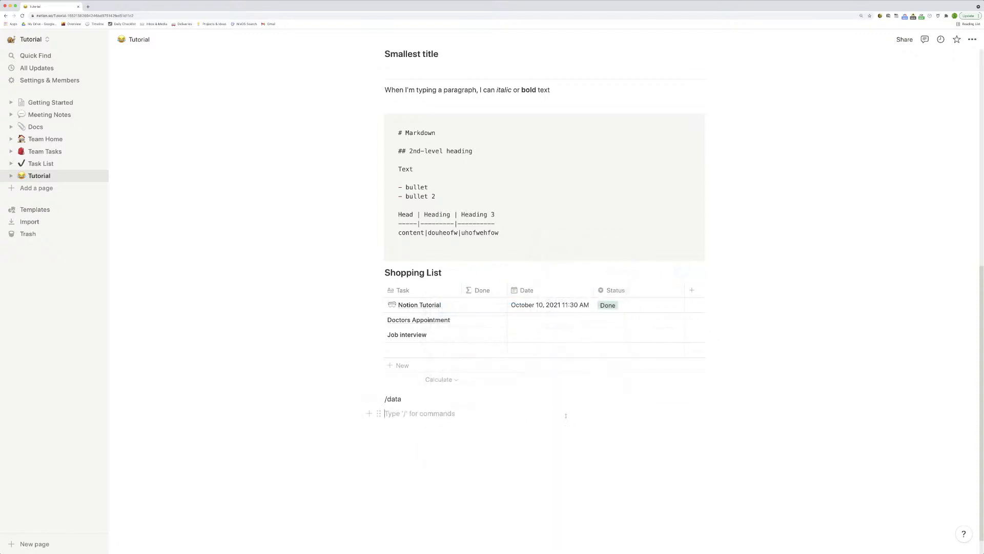
pyautogui.click(495, 291)
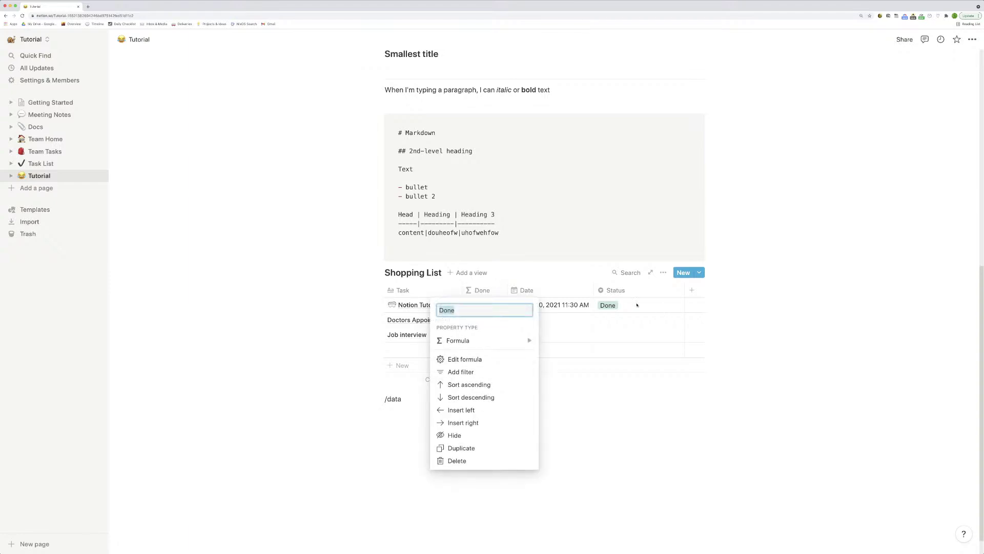
pyautogui.click(636, 377)
# Copy the Task property's example formula, prop("Task") == "Notion Tutorial", into the Done column's formula.
pyautogui.click(480, 307)
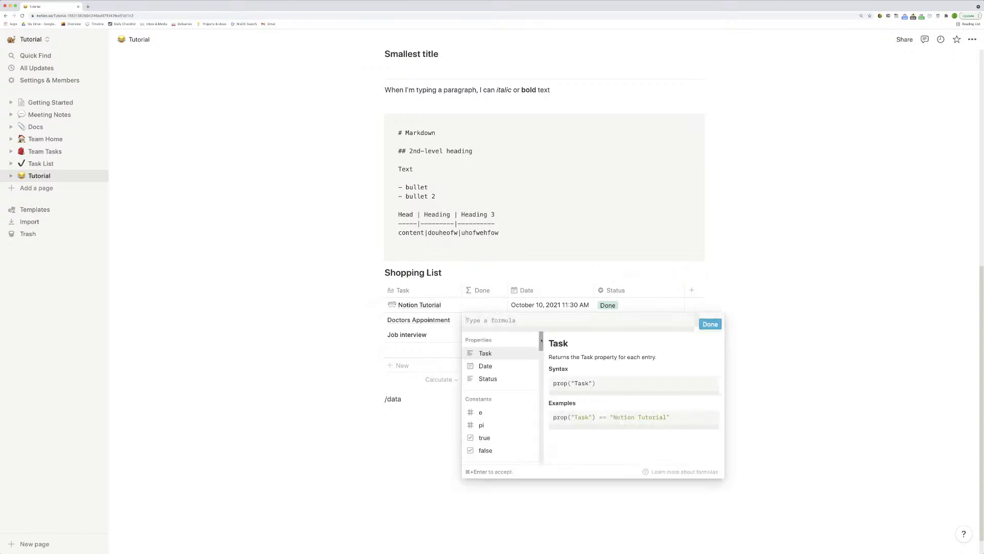
pyautogui.scroll(-2, 538, 339)
pyautogui.scroll(2, 541, 340)
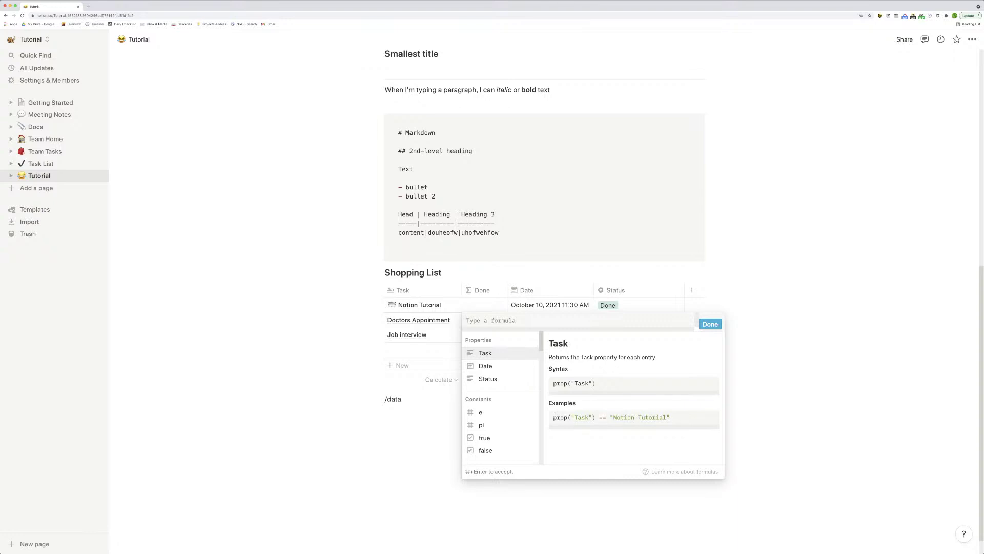
pyautogui.moveTo(553, 417); pyautogui.dragTo(675, 422)
pyautogui.click(573, 417)
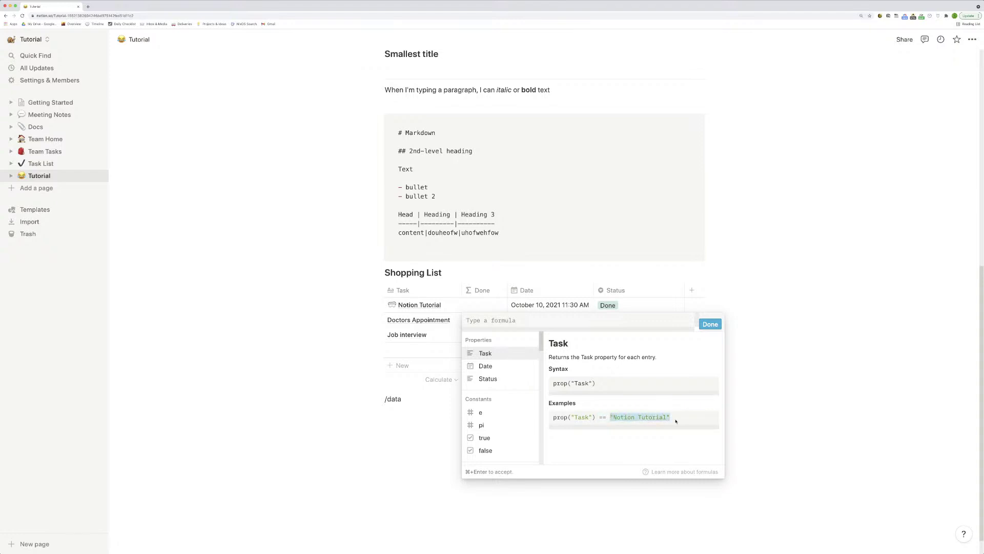
pyautogui.tripleClick(671, 419)
pyautogui.tripleClick(659, 419)
pyautogui.rightClick(659, 419)
pyautogui.click(668, 427)
pyautogui.click(559, 320)
pyautogui.rightClick(559, 319)
pyautogui.click(573, 351)
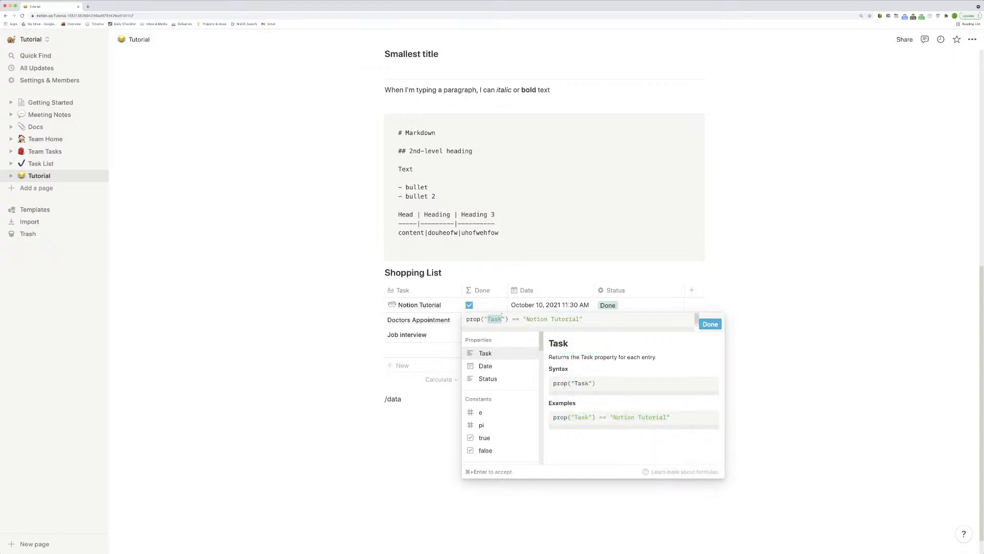
# Change the Done column's formula to prop("Status") == "Done" and accept it.
pyautogui.moveTo(488, 320); pyautogui.dragTo(466, 320)
pyautogui.doubleClick(496, 320)
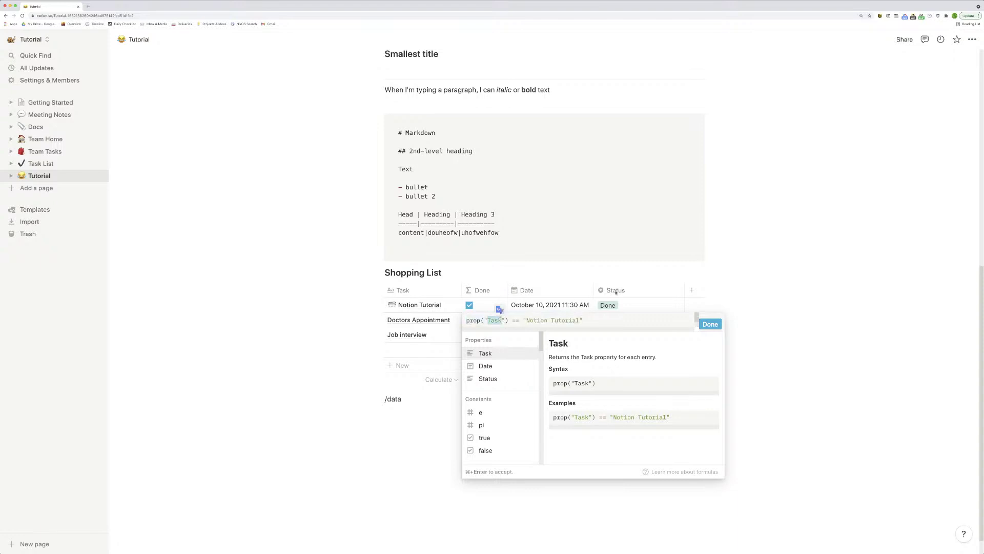
pyautogui.write('Status')
pyautogui.moveTo(533, 320); pyautogui.dragTo(590, 320)
pyautogui.write('Done')
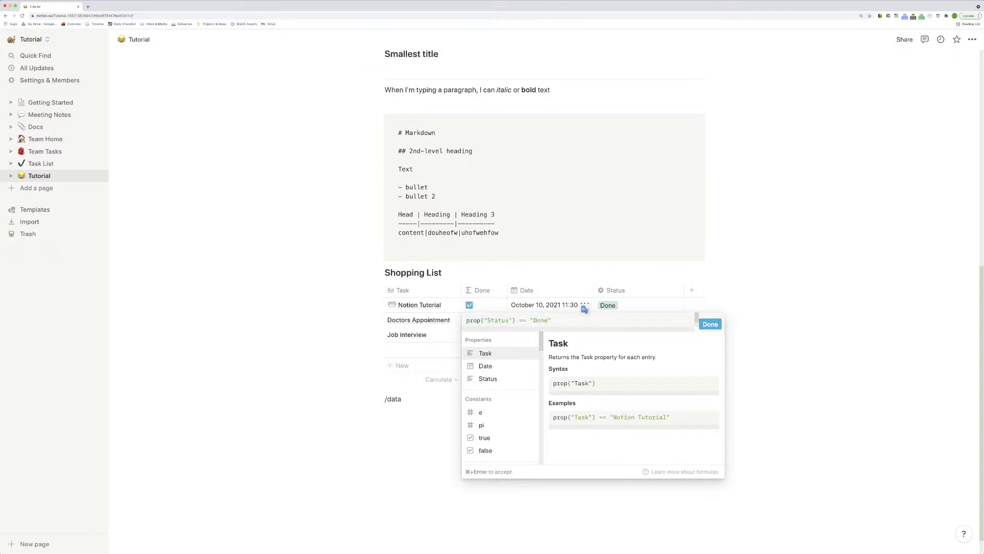
pyautogui.click(711, 324)
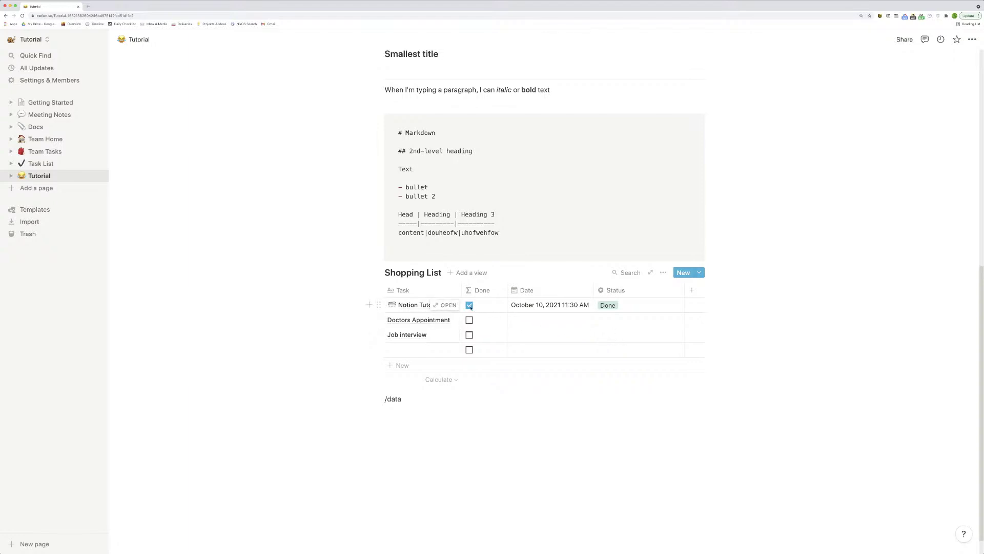
# Switch Notion Tutorial's status to In progress, To Do and back to Done to test the Done formula.
pyautogui.click(623, 305)
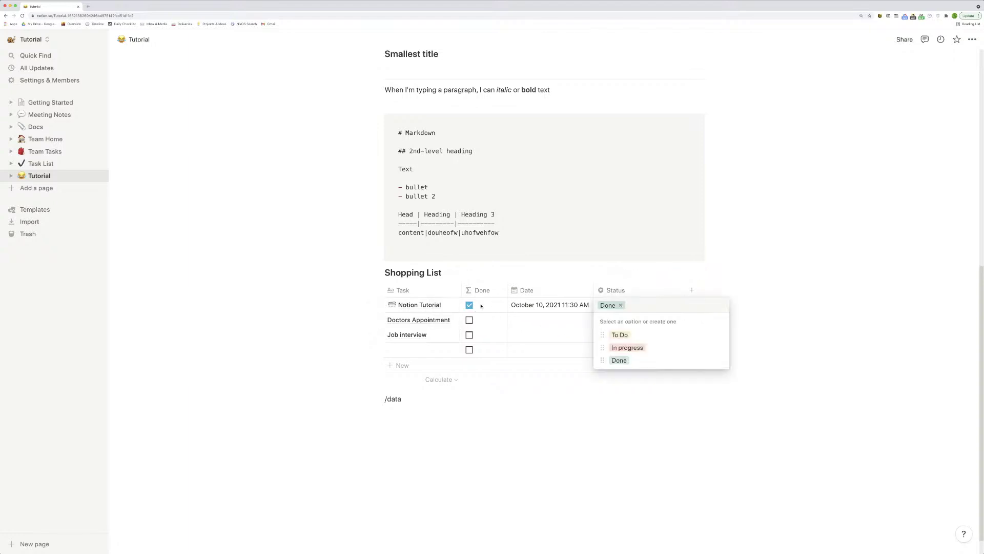
pyautogui.click(621, 306)
pyautogui.click(628, 347)
pyautogui.click(623, 308)
pyautogui.click(620, 335)
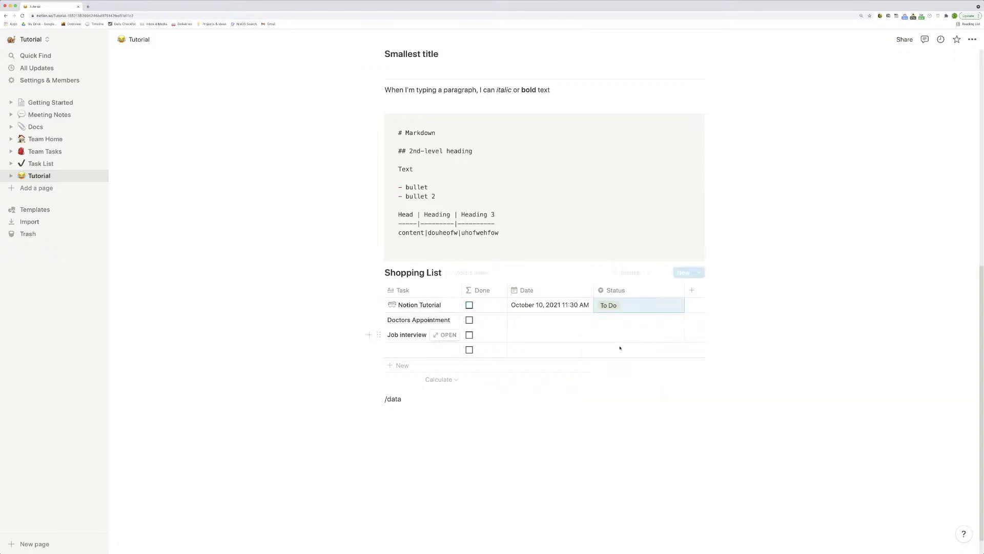
pyautogui.click(628, 308)
pyautogui.click(620, 360)
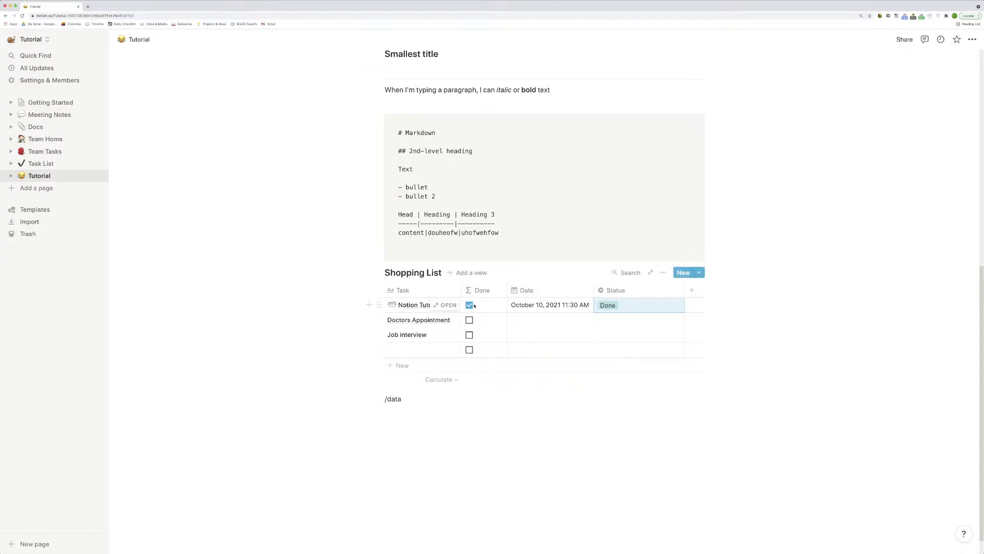
# Look at the Done formula in the Notion Tutorial and Doctors Appointment rows and at the property's options, without changing anything.
pyautogui.click(470, 319)
pyautogui.press('Escape')
pyautogui.click(471, 306)
pyautogui.press('Escape')
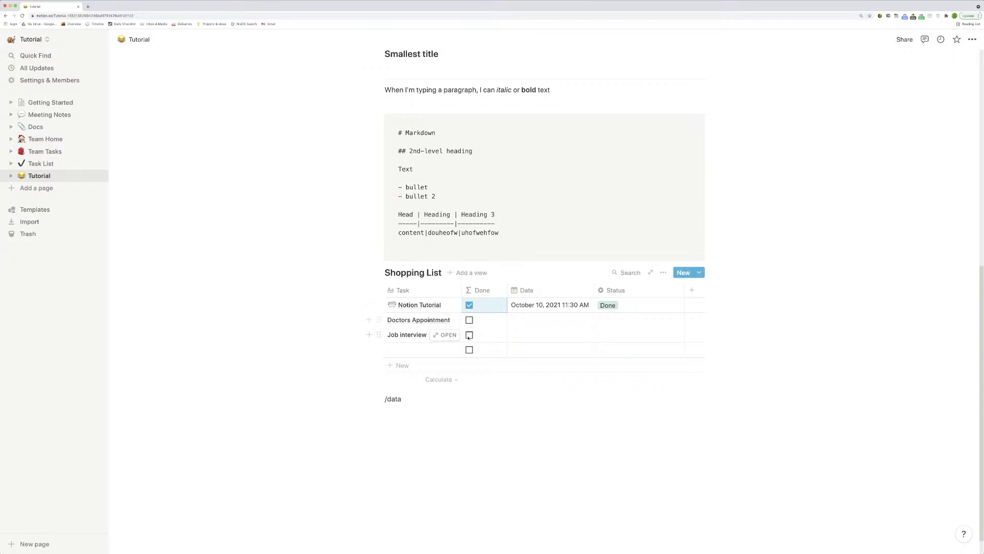
pyautogui.click(482, 290)
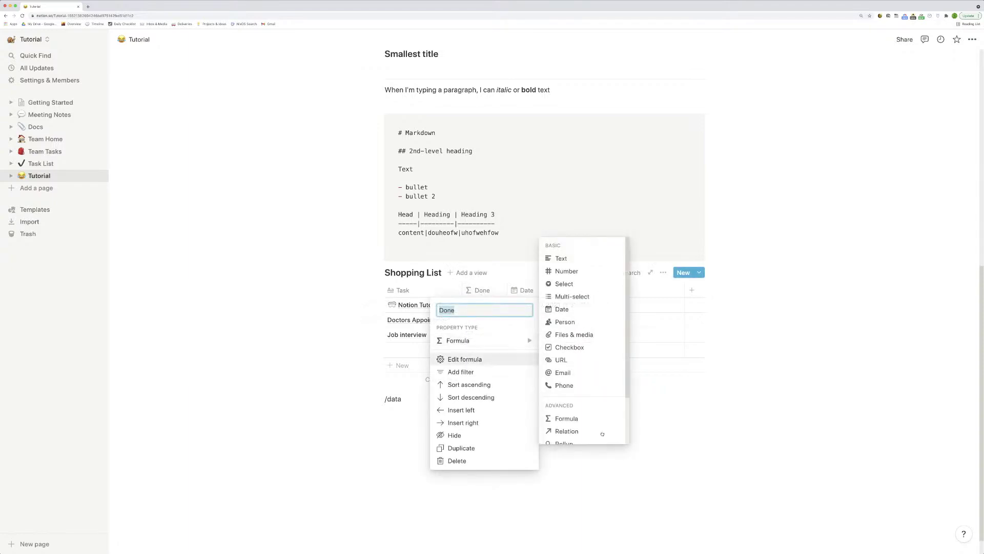
pyautogui.click(707, 495)
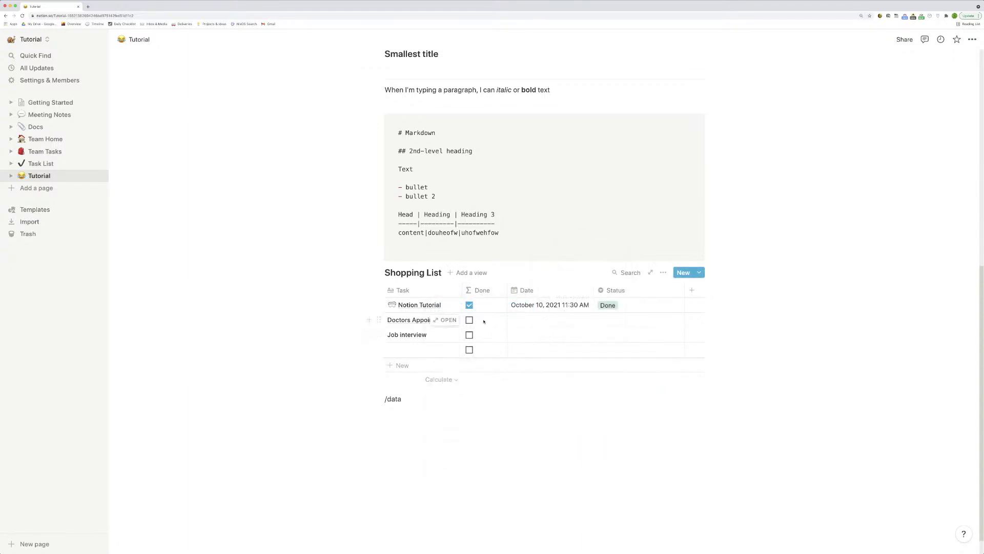
pyautogui.click(484, 321)
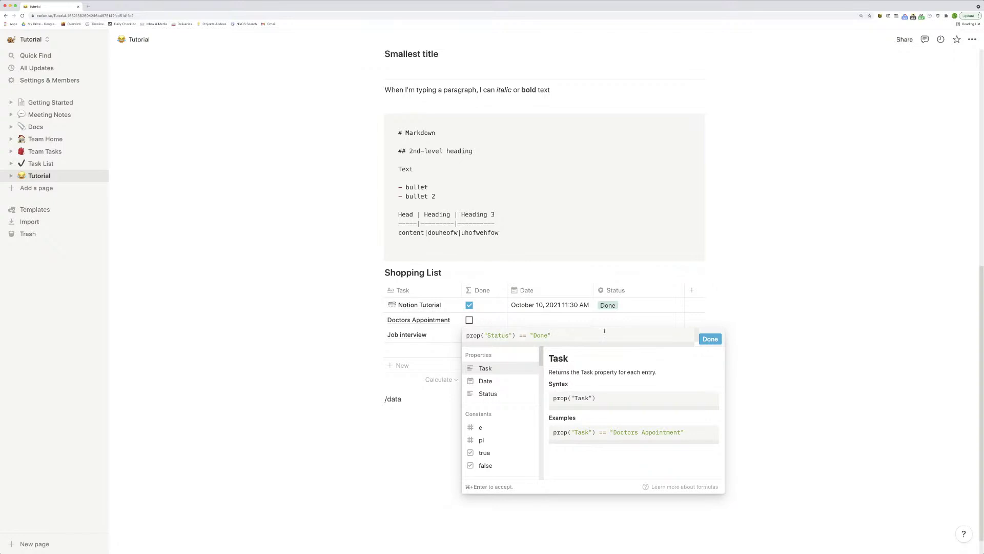
pyautogui.click(428, 400)
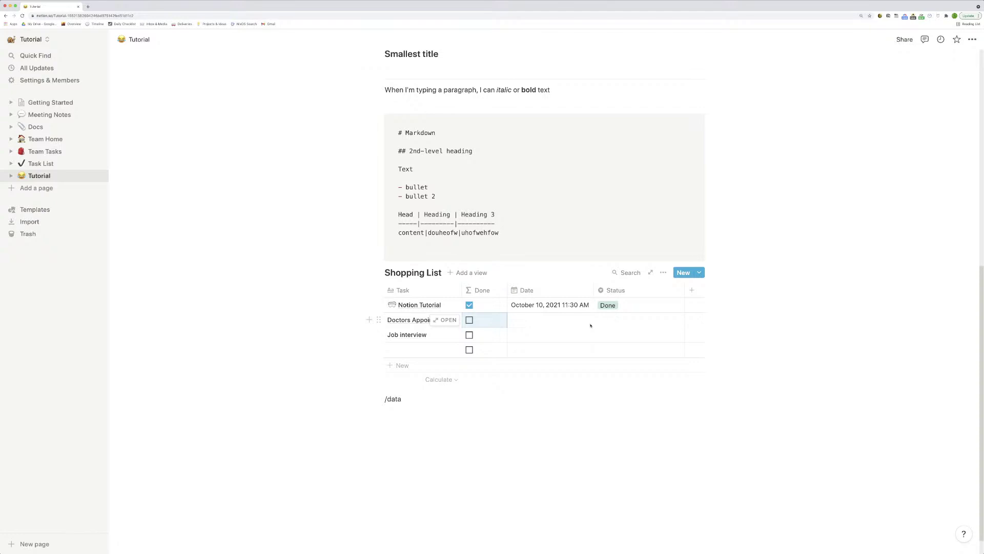
# Set the status of Doctors Appointment to In progress and of Job interview to Done.
pyautogui.click(611, 321)
pyautogui.click(621, 362)
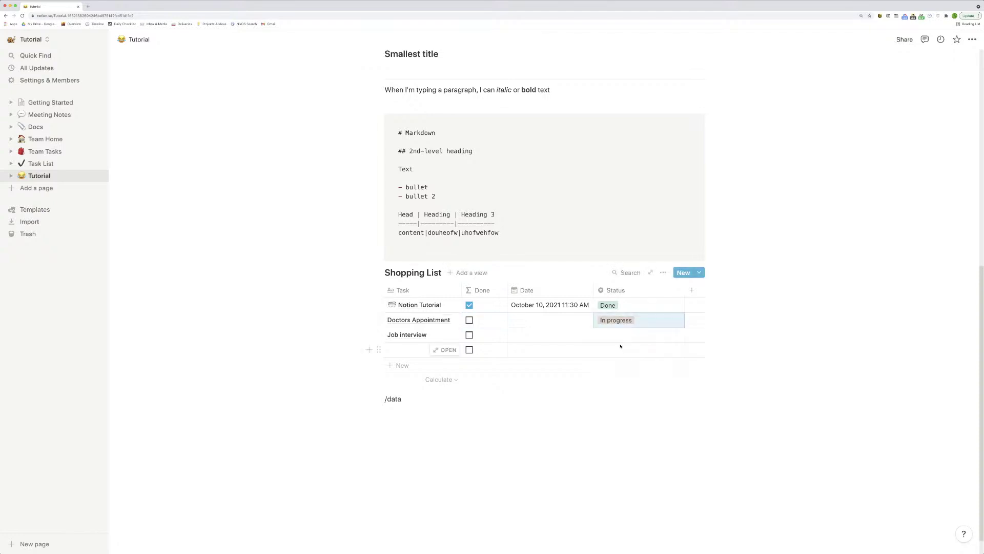
pyautogui.click(618, 340)
pyautogui.click(610, 390)
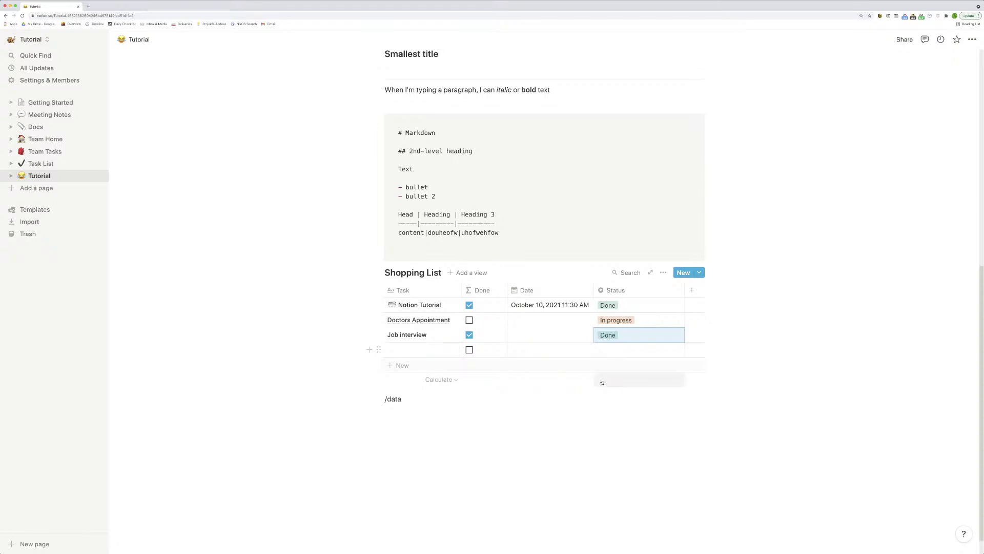
# Clear the leftover "/data" line below the table and list the database block types there with "/databas".
pyautogui.doubleClick(489, 396)
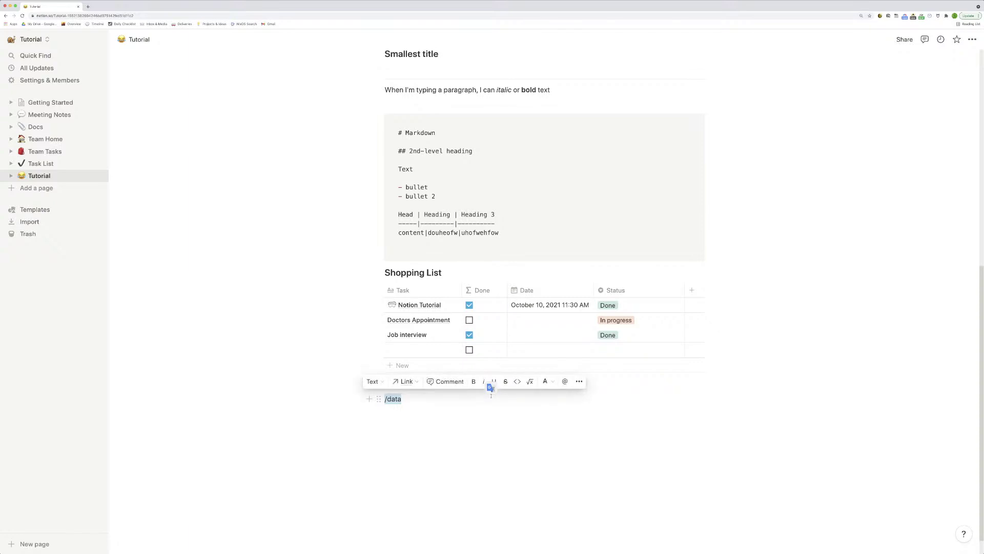
pyautogui.press('BackSpace')
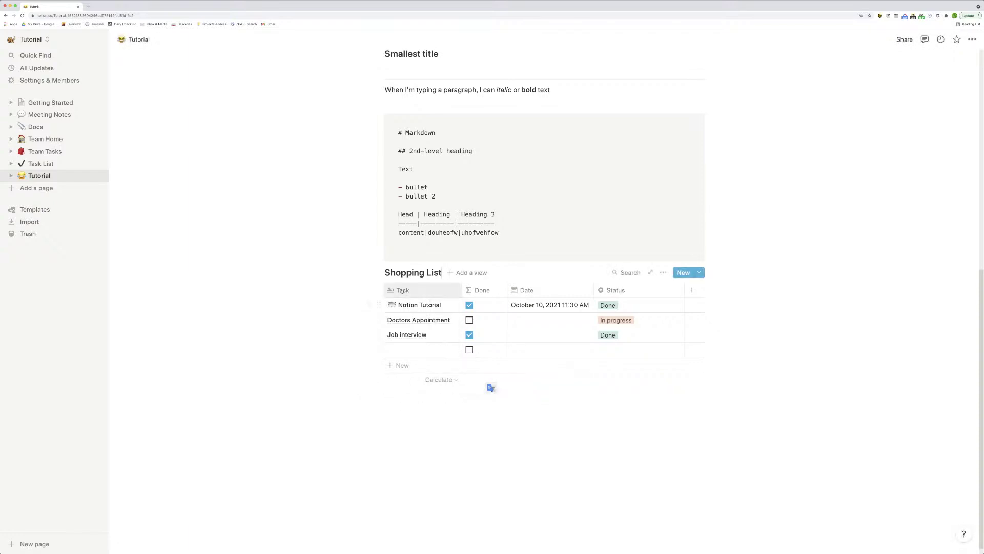
pyautogui.click(444, 437)
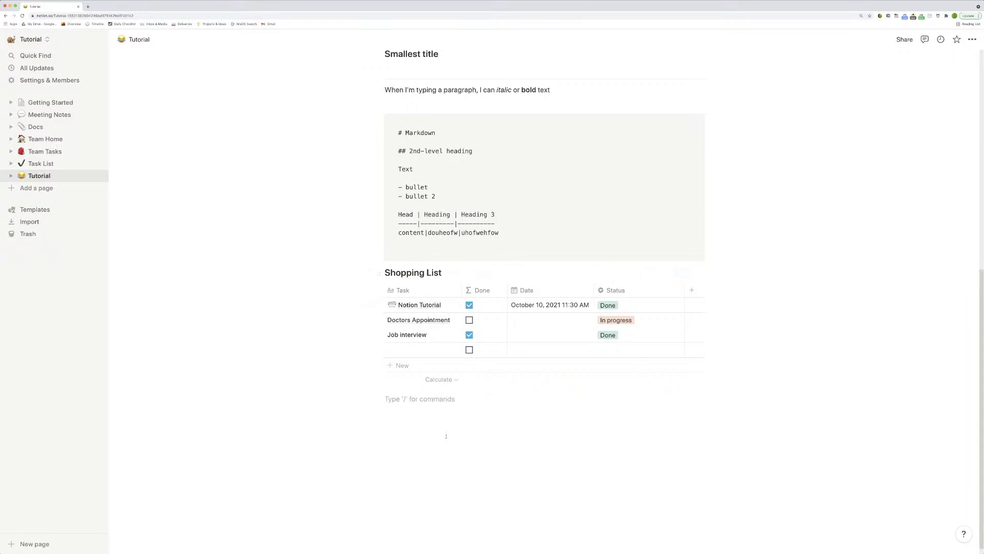
pyautogui.write('/data')
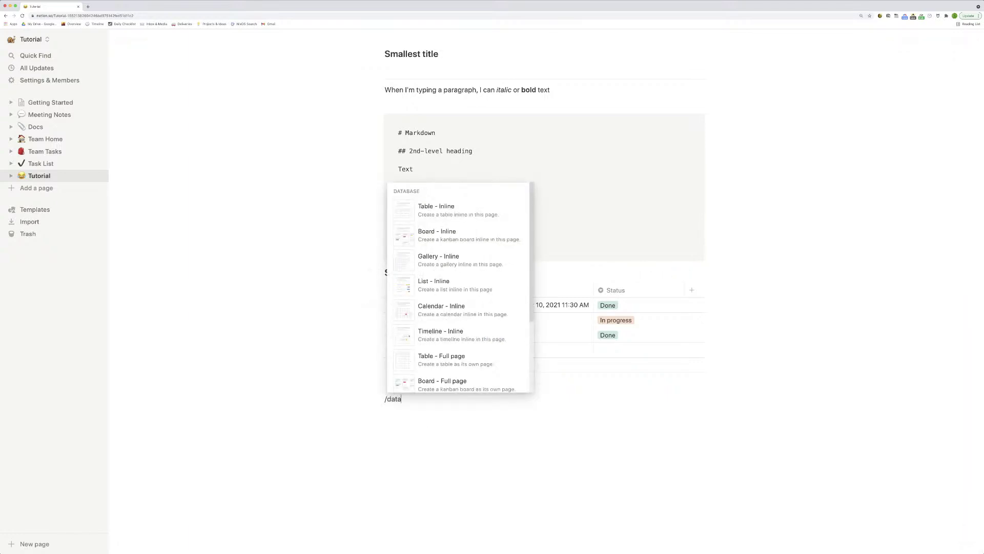
pyautogui.write('bas')
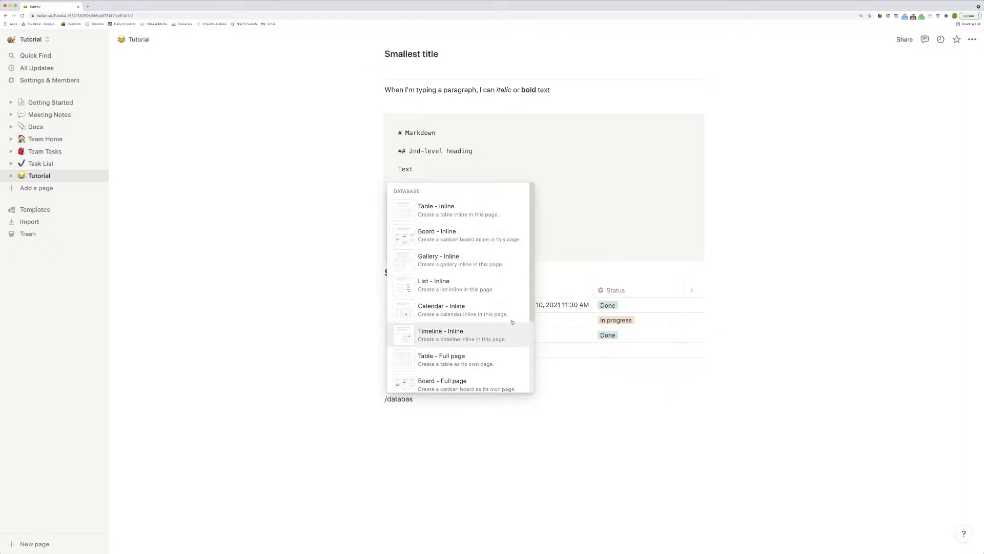
pyautogui.scroll(-5, 528, 308)
pyautogui.scroll(5, 520, 310)
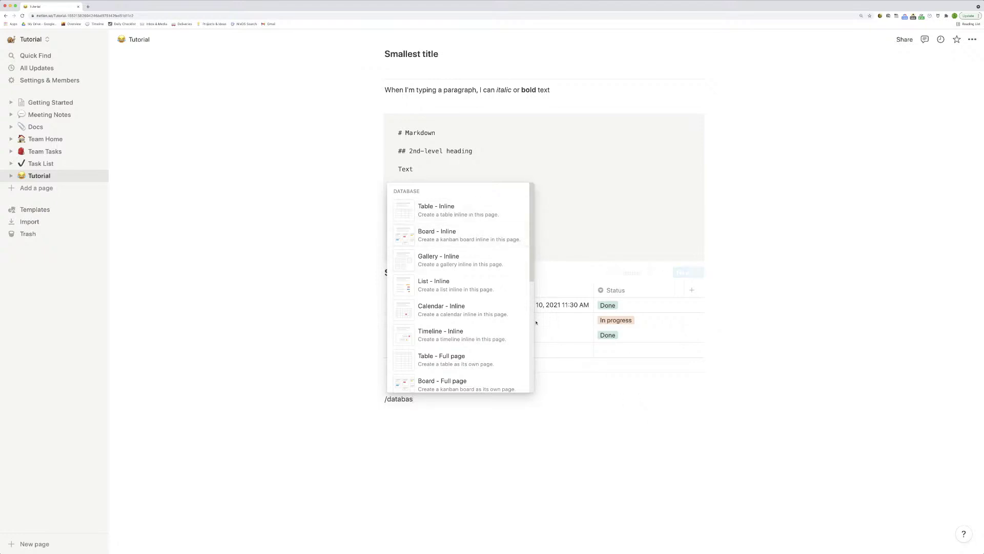
pyautogui.click(654, 395)
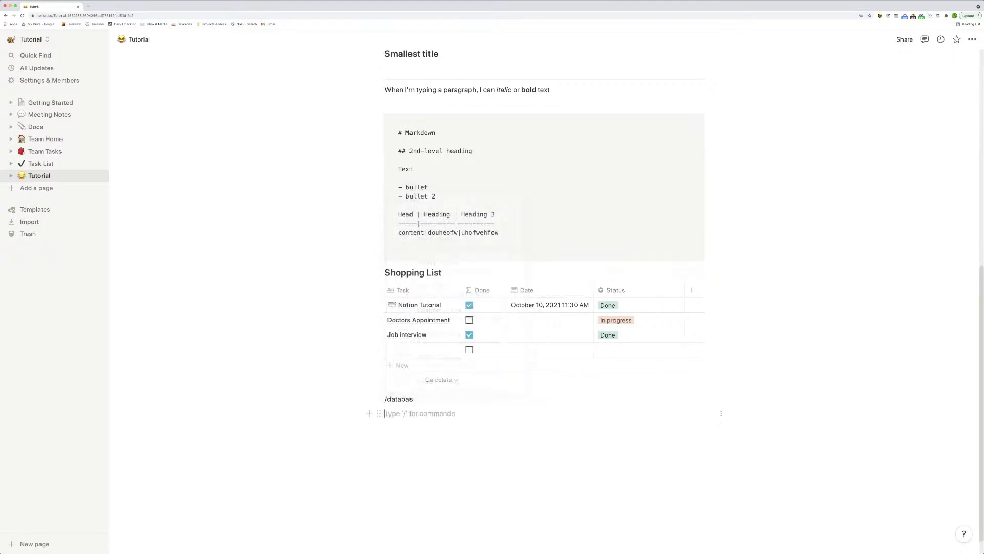
pyautogui.scroll(10, 717, 334)
pyautogui.scroll(-7, 625, 318)
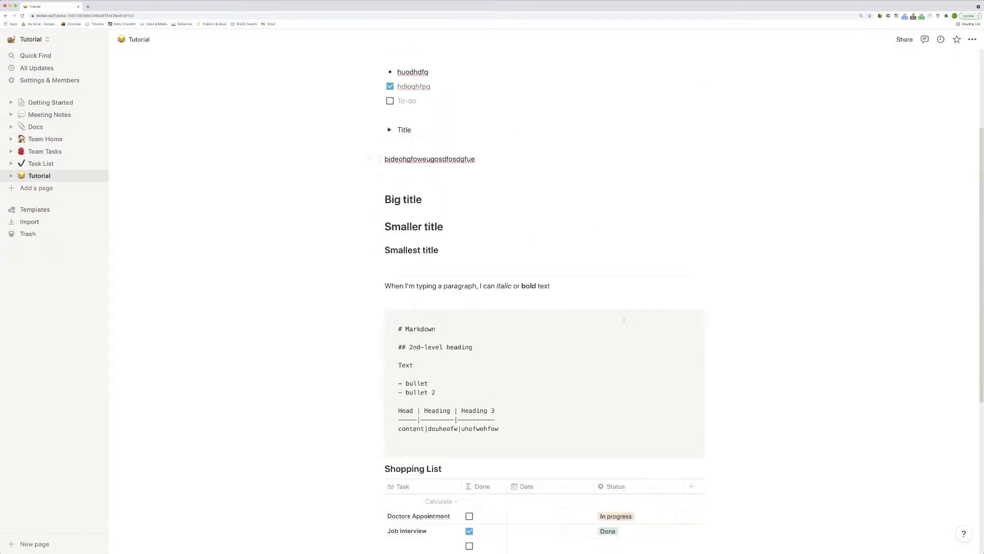
pyautogui.scroll(-1, 629, 327)
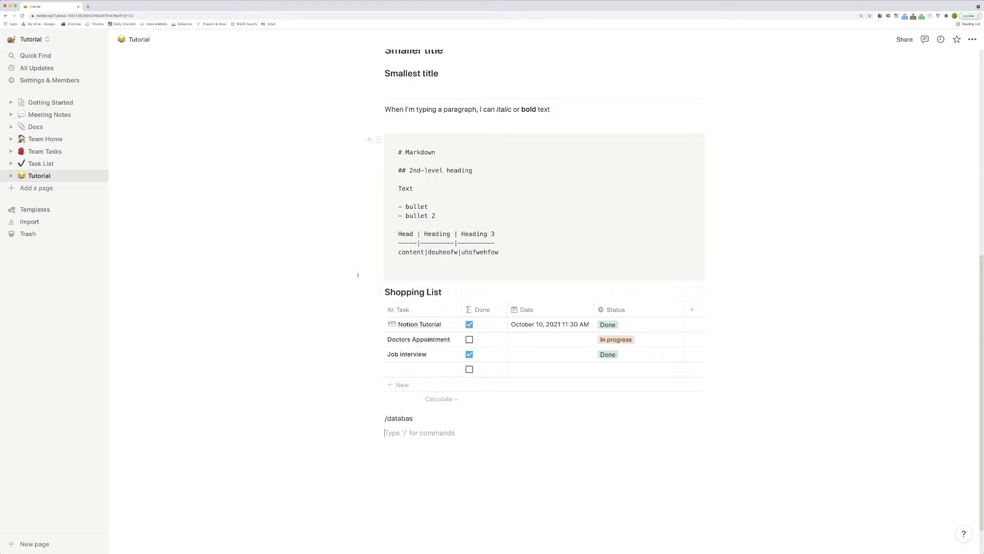
pyautogui.click(378, 292)
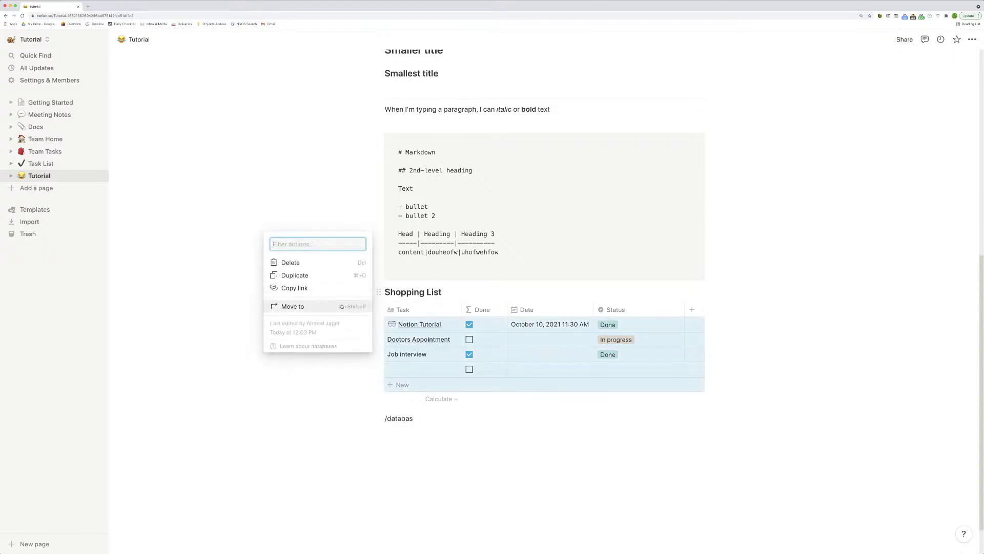
pyautogui.rightClick(379, 291)
pyautogui.click(379, 291)
pyautogui.click(379, 292)
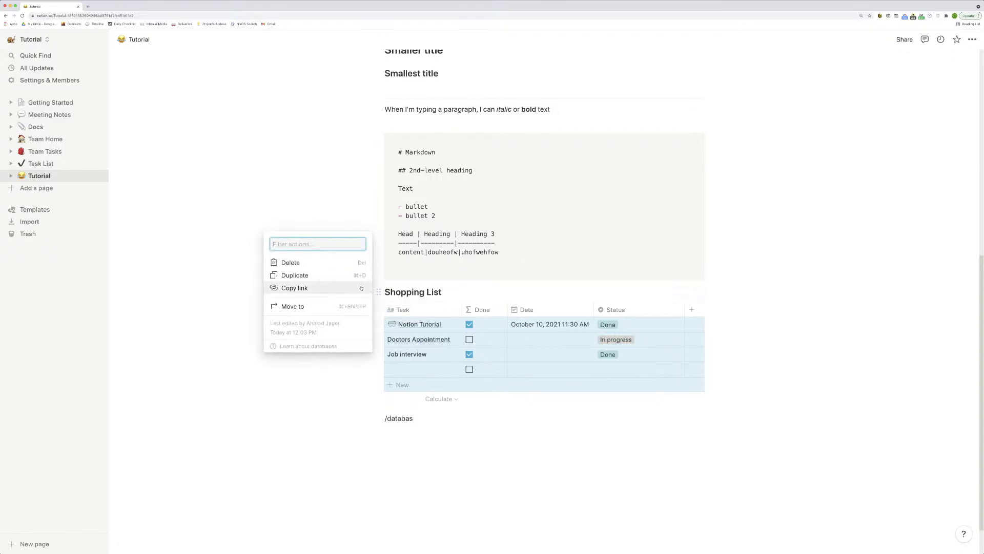
pyautogui.click(378, 293)
pyautogui.click(374, 292)
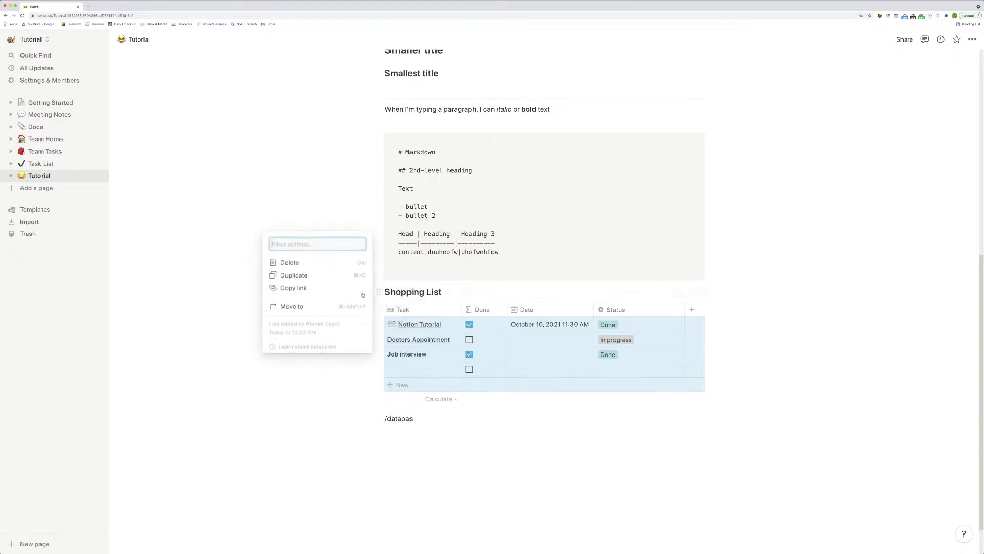
pyautogui.click(328, 308)
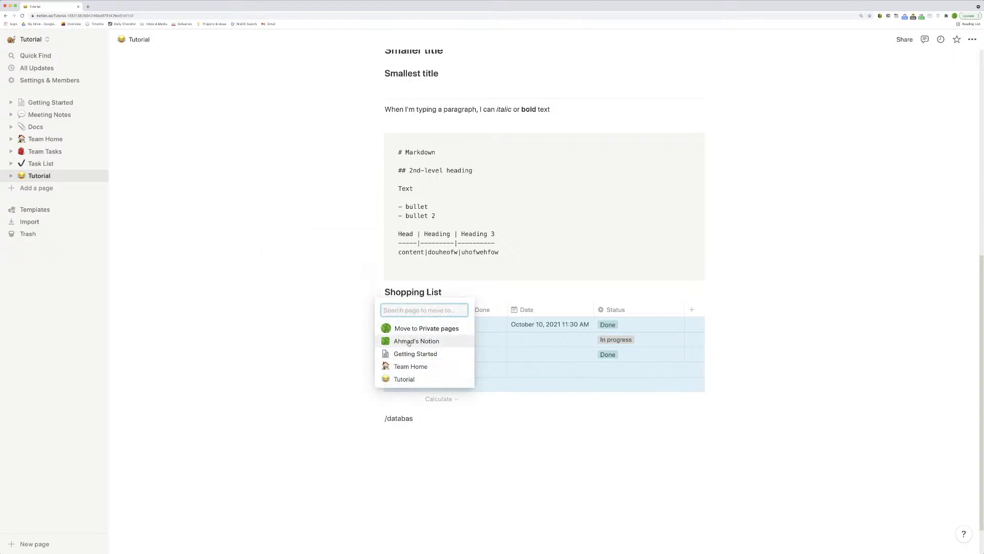
pyautogui.click(314, 356)
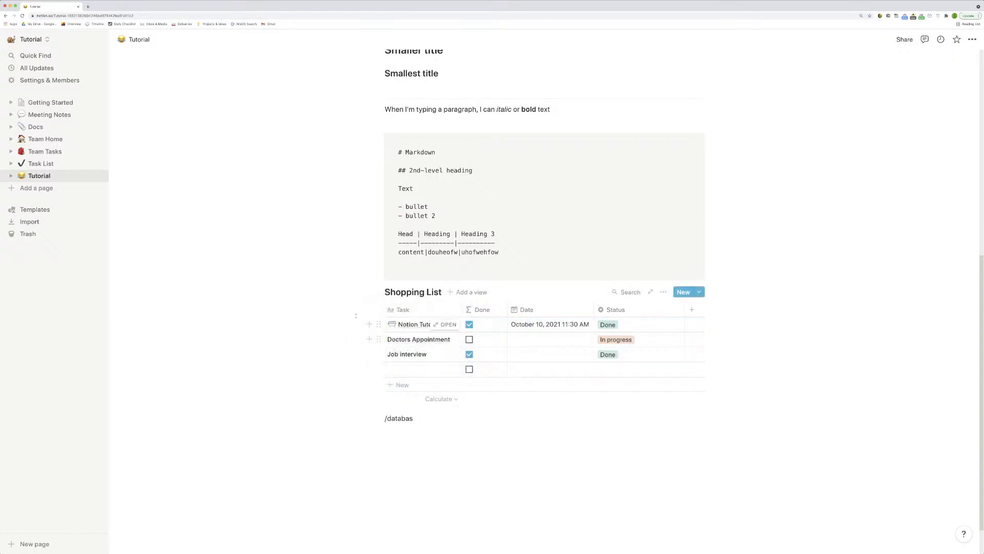
pyautogui.click(662, 292)
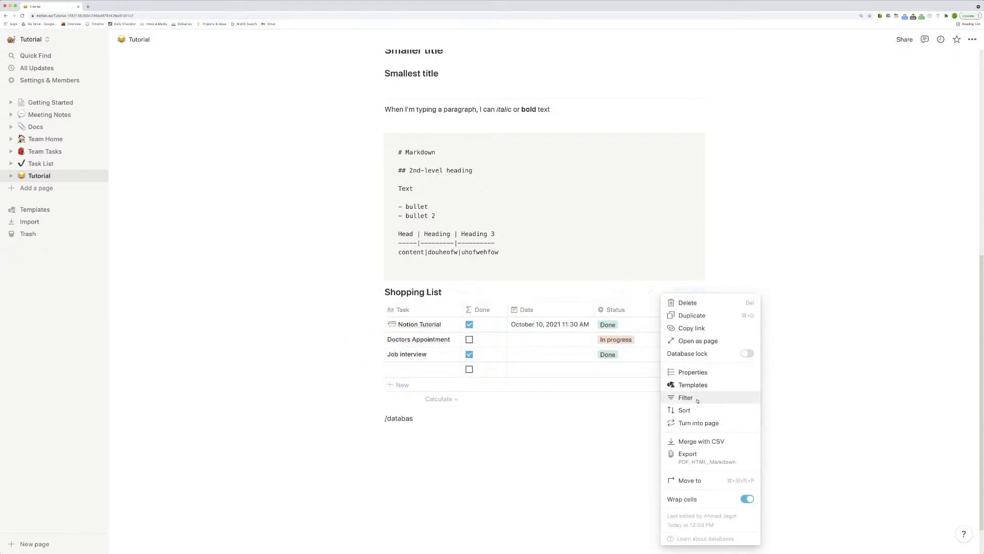
pyautogui.click(598, 279)
pyautogui.click(379, 292)
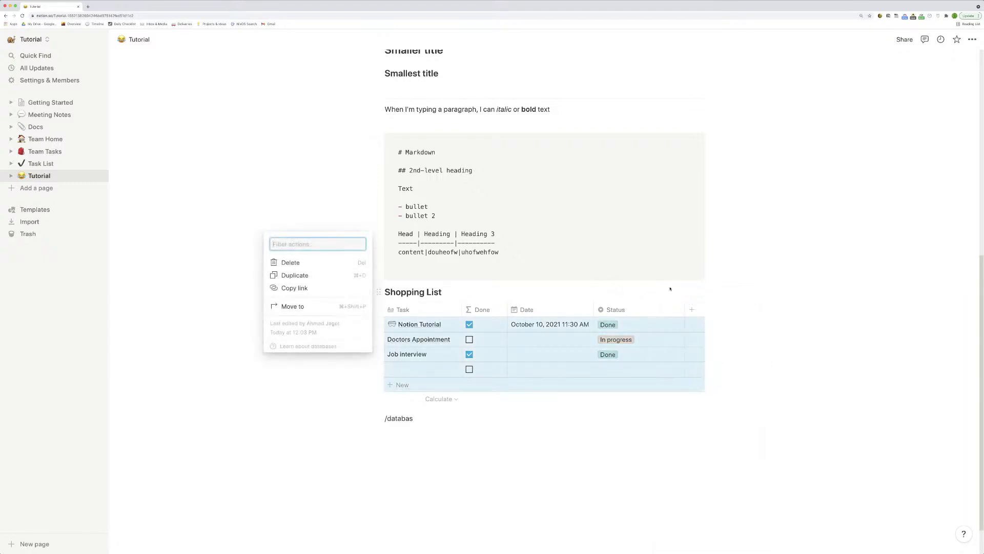
pyautogui.press('Escape')
# Turn the inline Shopping List table into its own page.
pyautogui.click(662, 292)
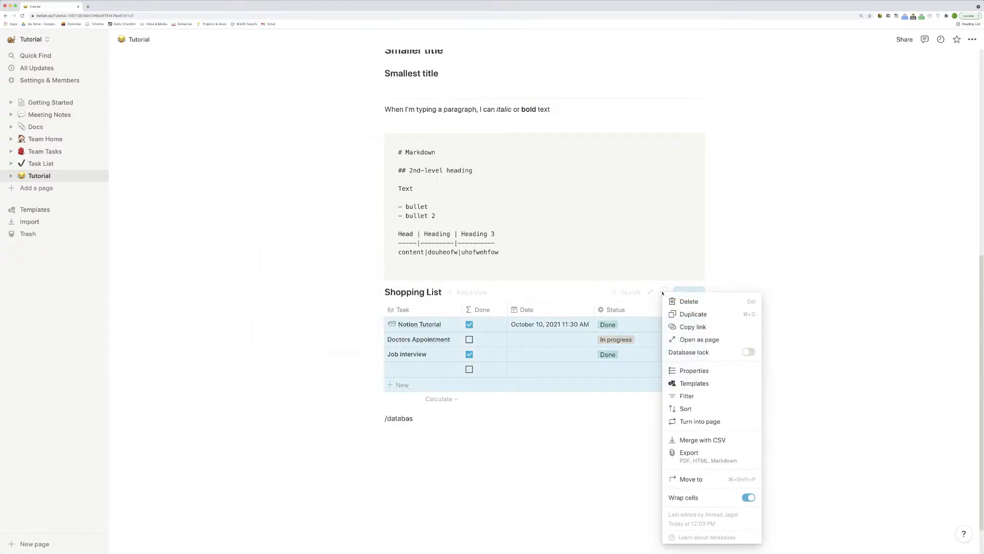
pyautogui.click(663, 294)
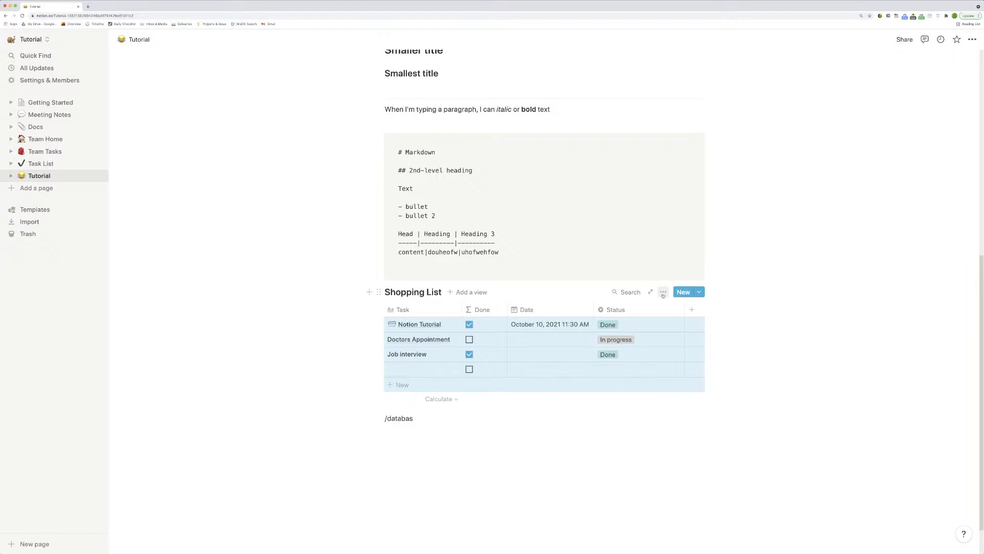
pyautogui.click(662, 293)
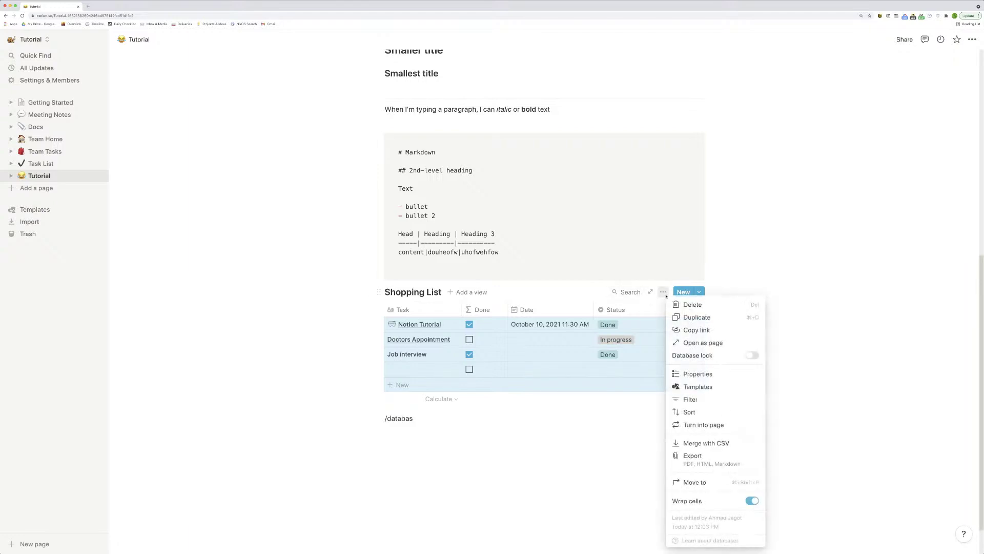
pyautogui.click(705, 425)
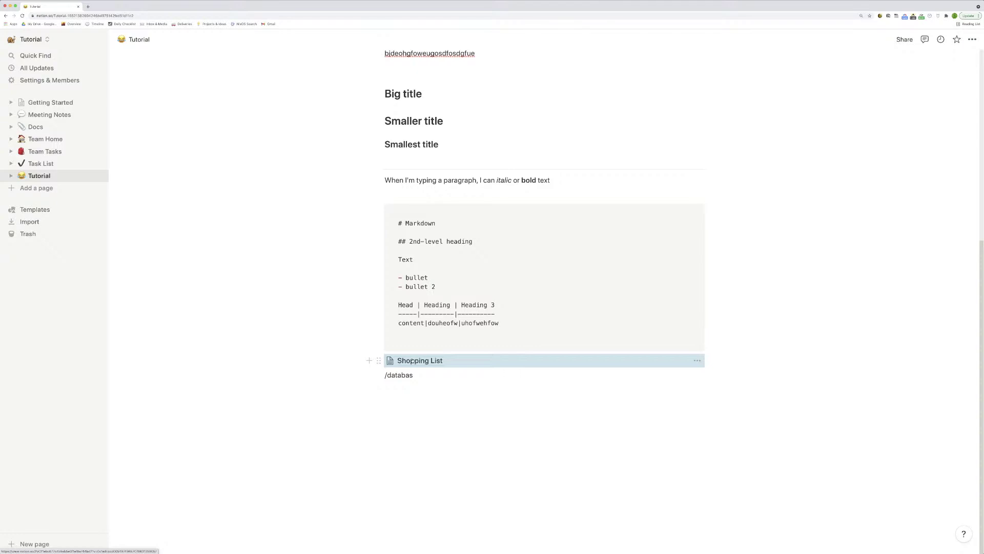
# Move the Shopping List page out of Tutorial to the top level just above it, and change its icon.
pyautogui.scroll(5, 560, 307)
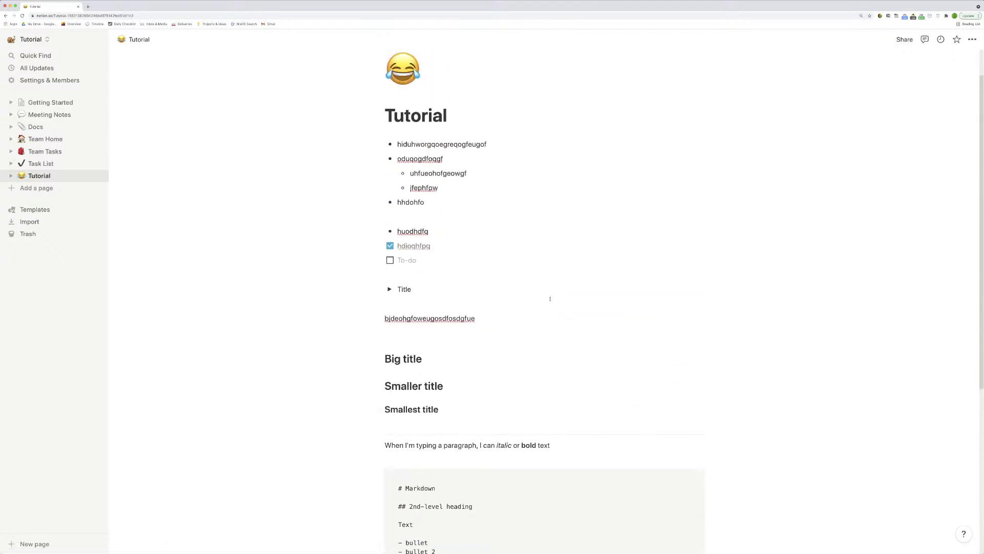
pyautogui.scroll(-5, 551, 345)
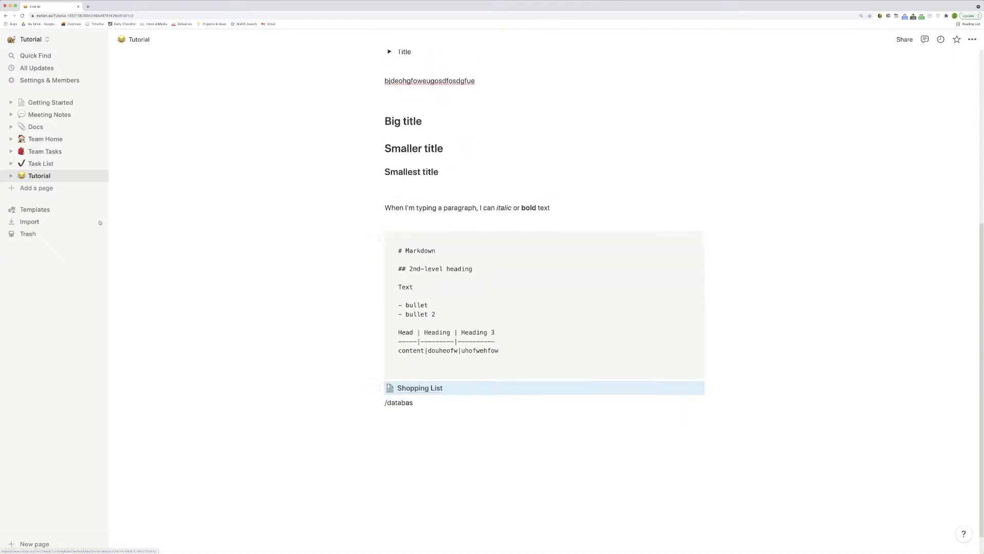
pyautogui.click(12, 176)
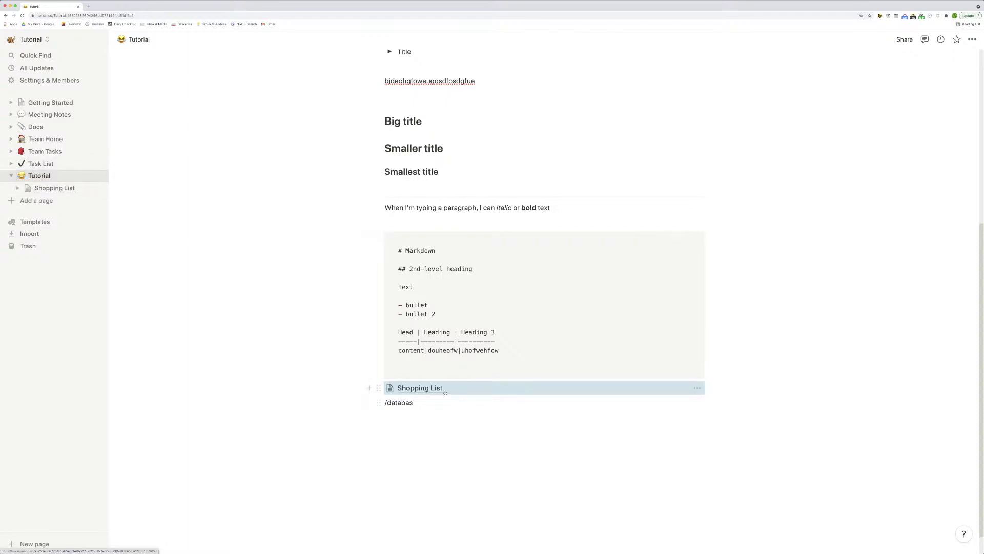
pyautogui.moveTo(464, 391); pyautogui.dragTo(64, 171)
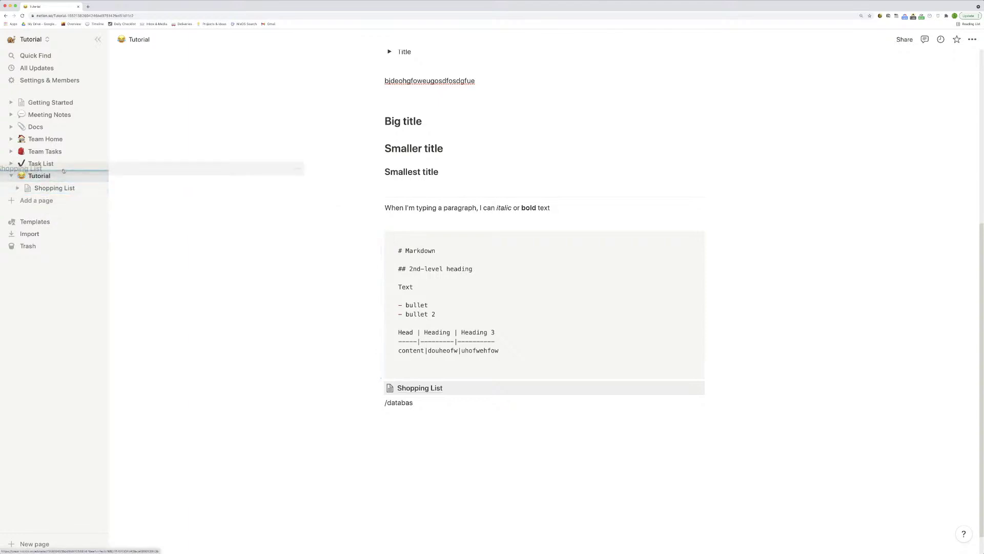
pyautogui.moveTo(63, 171); pyautogui.dragTo(466, 387)
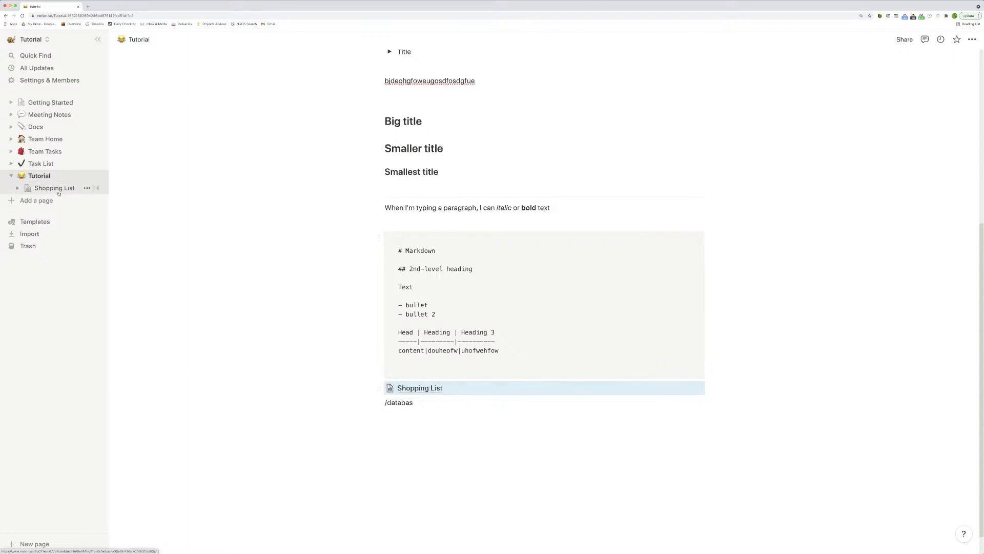
pyautogui.moveTo(54, 189)
pyautogui.mouseDown()
pyautogui.moveTo(59, 169)
pyautogui.moveTo(59, 179)
pyautogui.mouseUp()
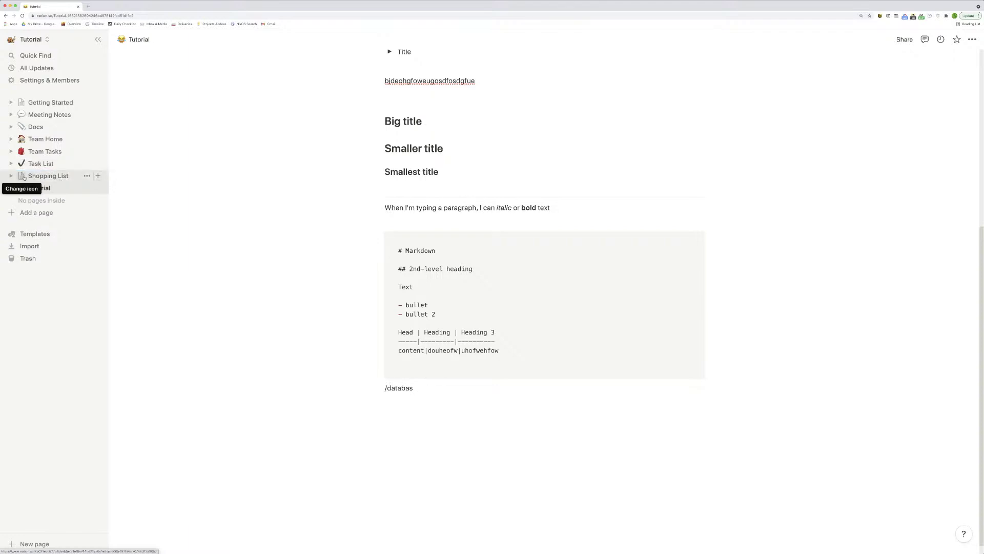
pyautogui.click(21, 187)
pyautogui.press('Escape')
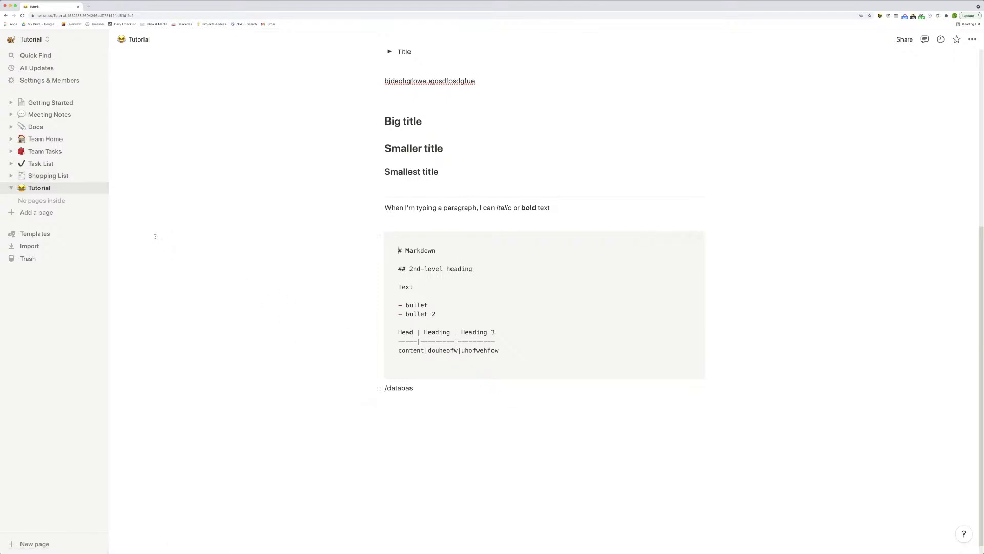
# Add a new top-level page and rename the Shopping List database to Tasks.
pyautogui.click(37, 212)
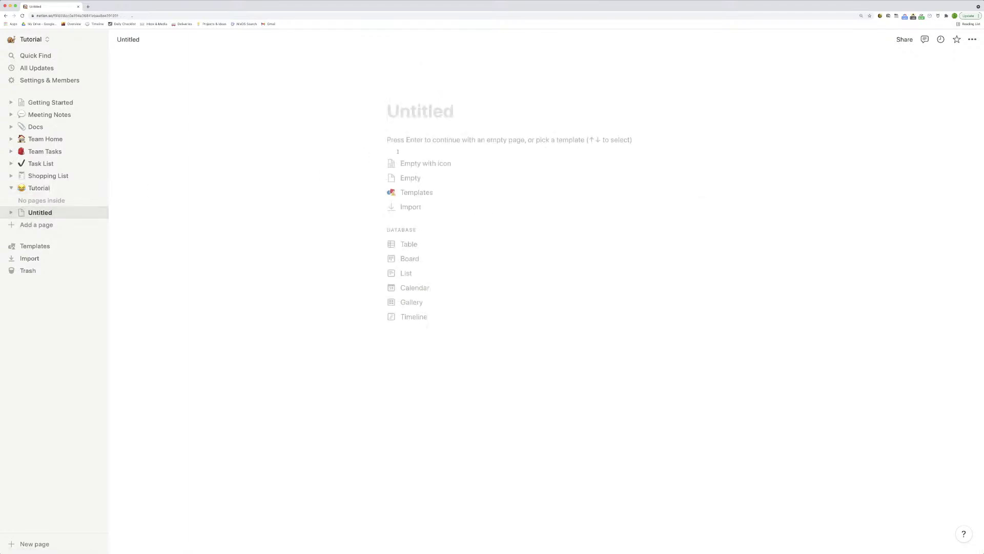
pyautogui.click(62, 177)
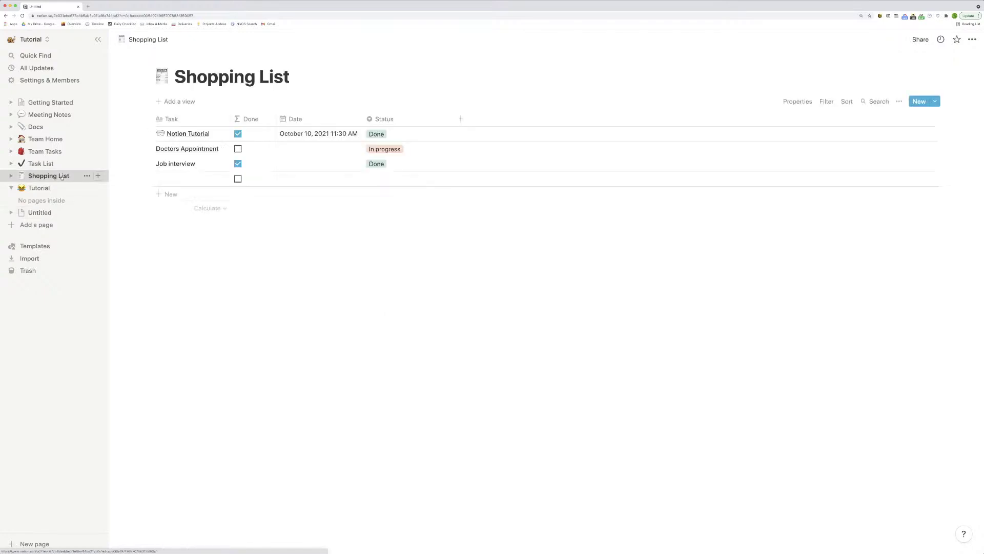
pyautogui.moveTo(175, 77); pyautogui.dragTo(255, 78)
pyautogui.click(305, 81)
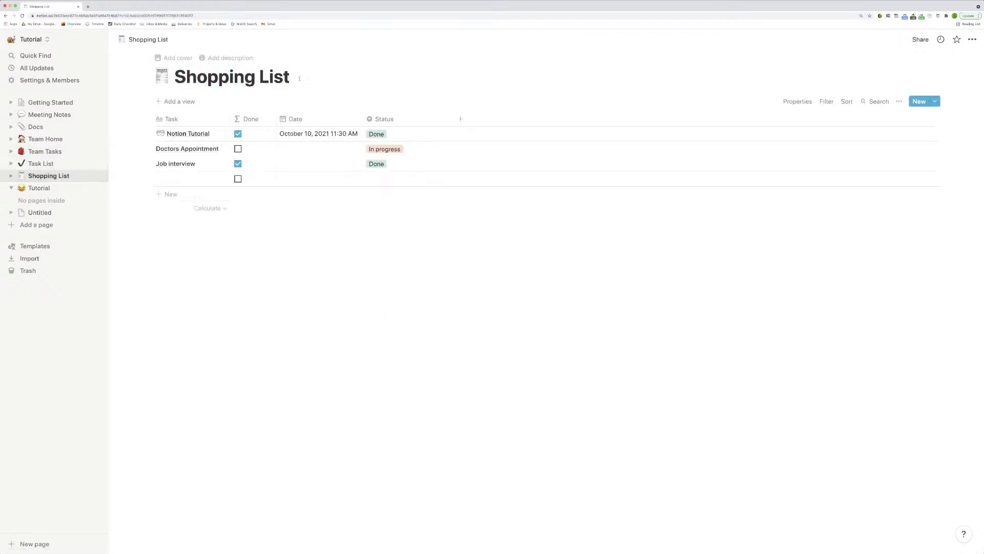
pyautogui.moveTo(289, 77); pyautogui.dragTo(173, 58)
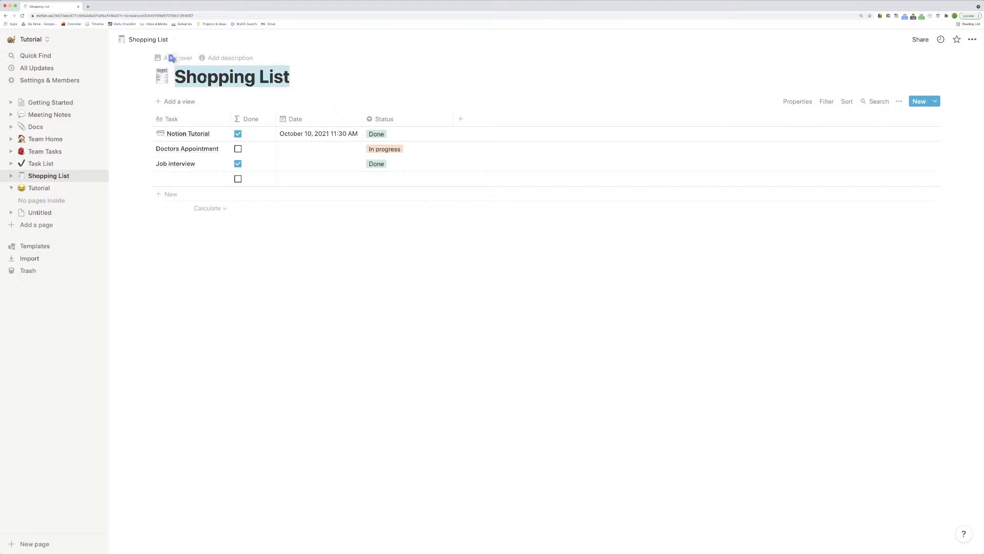
pyautogui.write('Tasks')
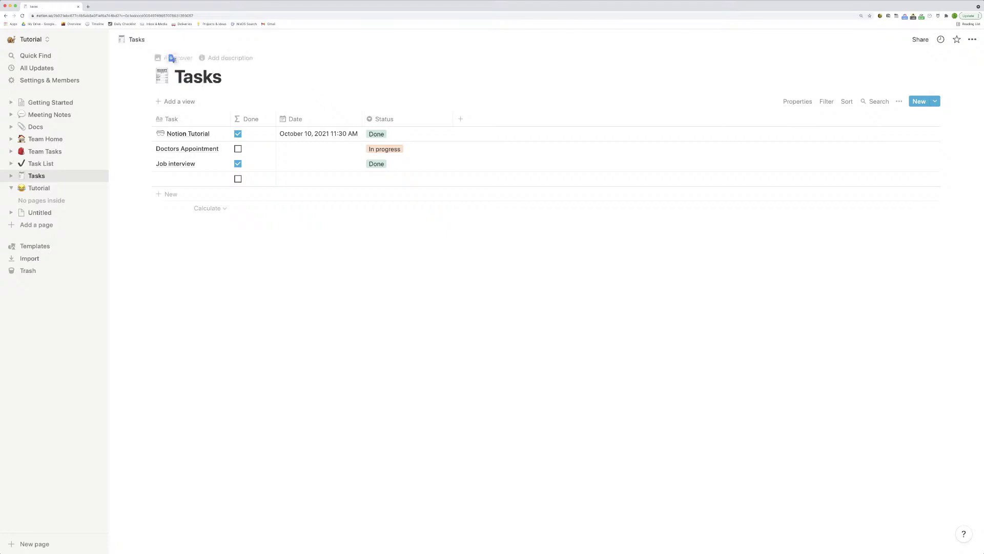
# Title the new untitled page Tasks, start it as an empty page, and collapse the Tutorial page's subpages.
pyautogui.click(41, 213)
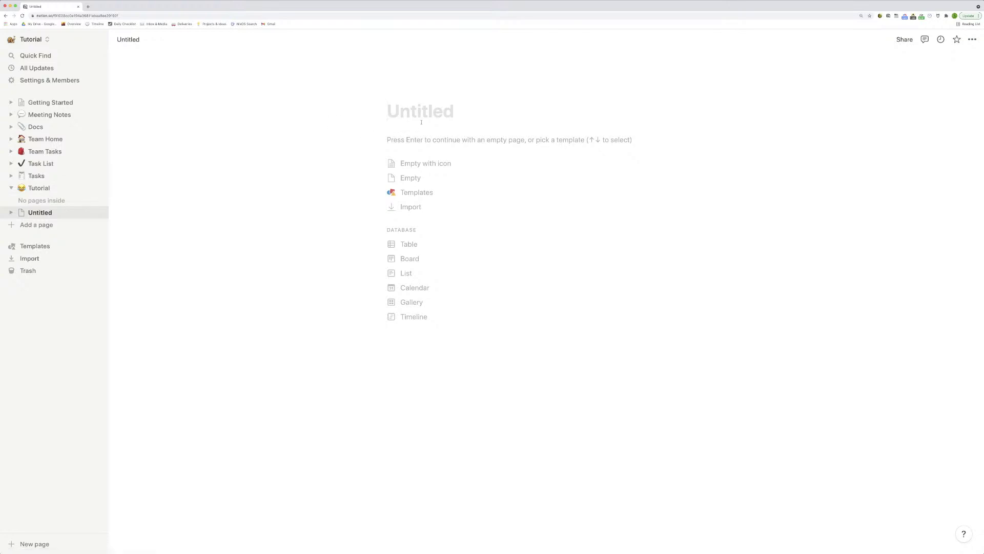
pyautogui.write('Ta')
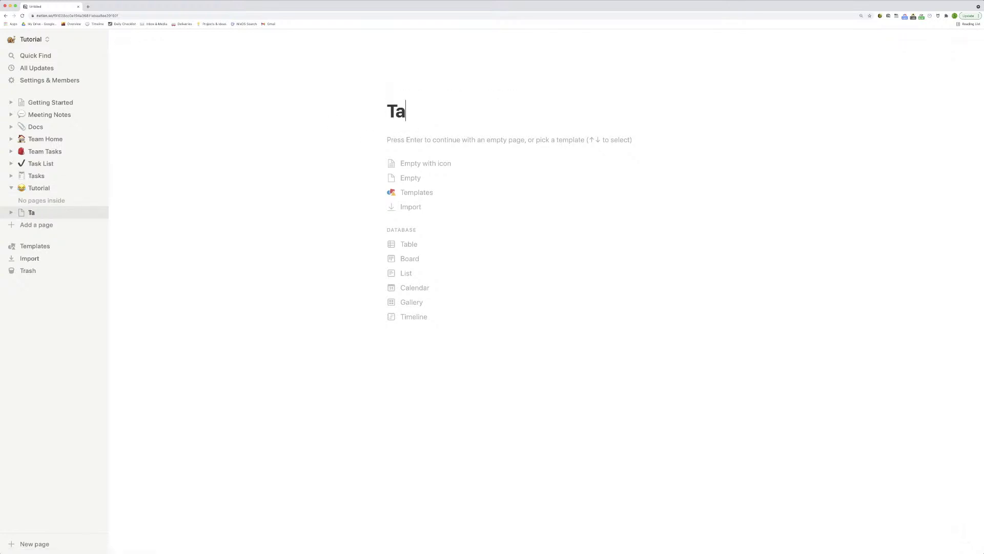
pyautogui.write('sks')
pyautogui.click(464, 179)
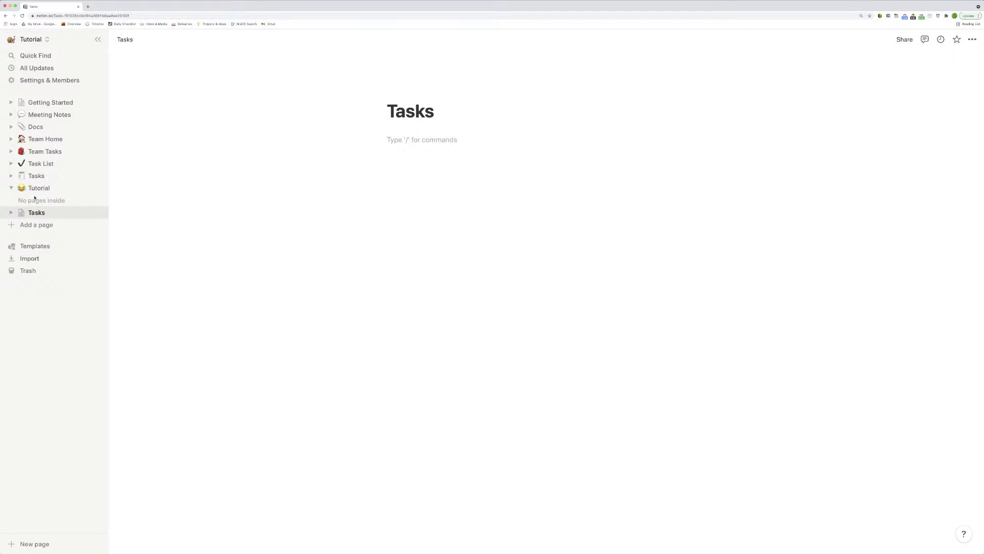
pyautogui.click(11, 187)
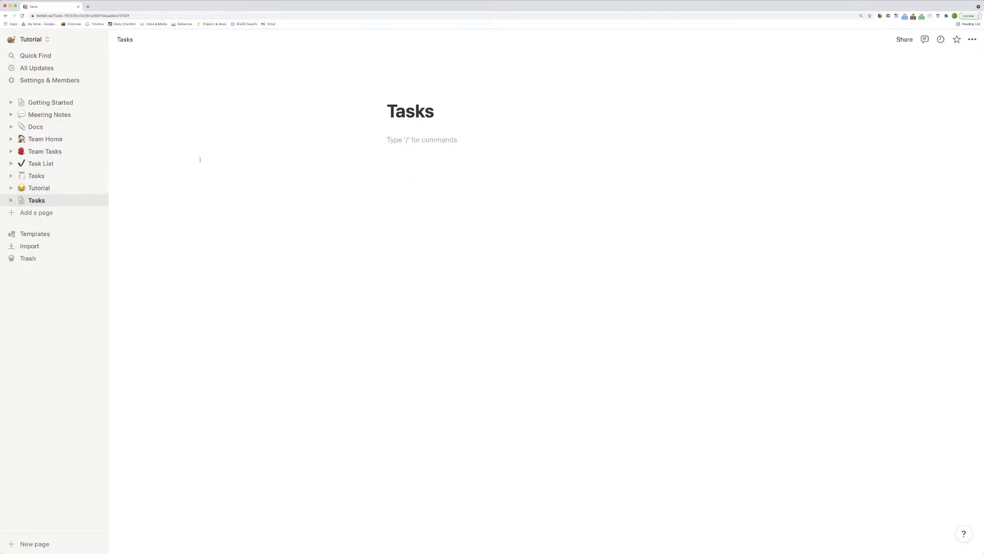
# Rename the database page from Tasks to Tasks Database.
pyautogui.click(83, 177)
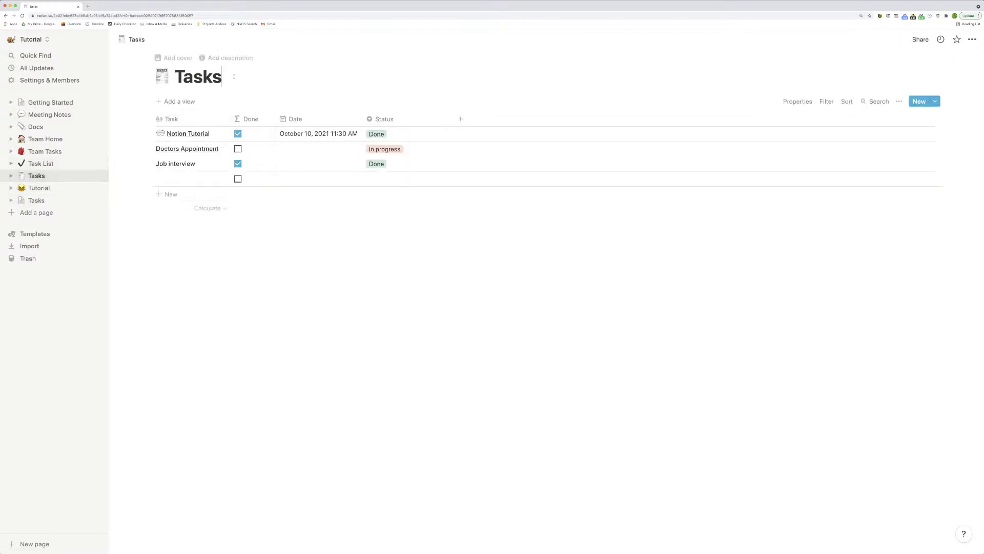
pyautogui.write('Database')
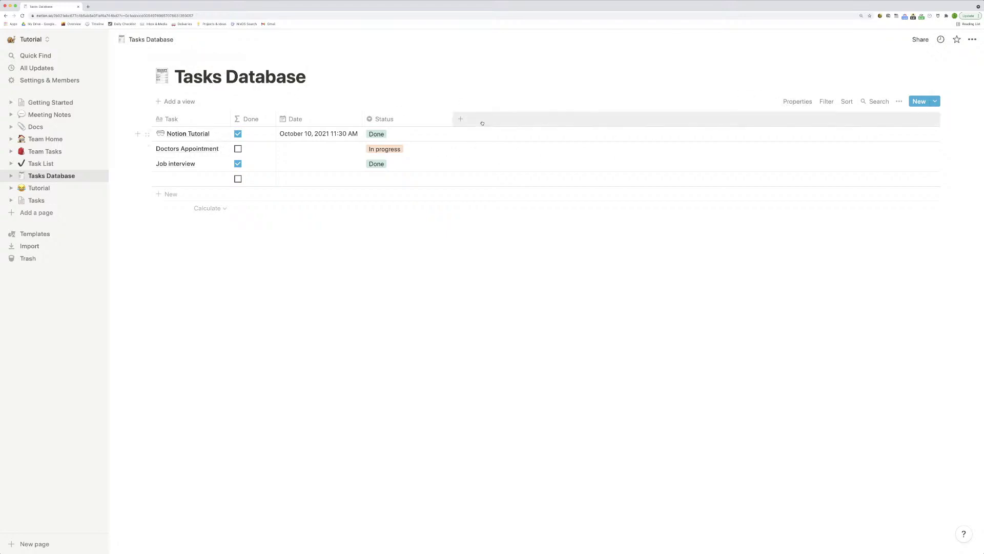
# Add a text column after Status in the Tasks Database, keeping the default name.
pyautogui.click(481, 121)
pyautogui.click(529, 120)
pyautogui.click(525, 119)
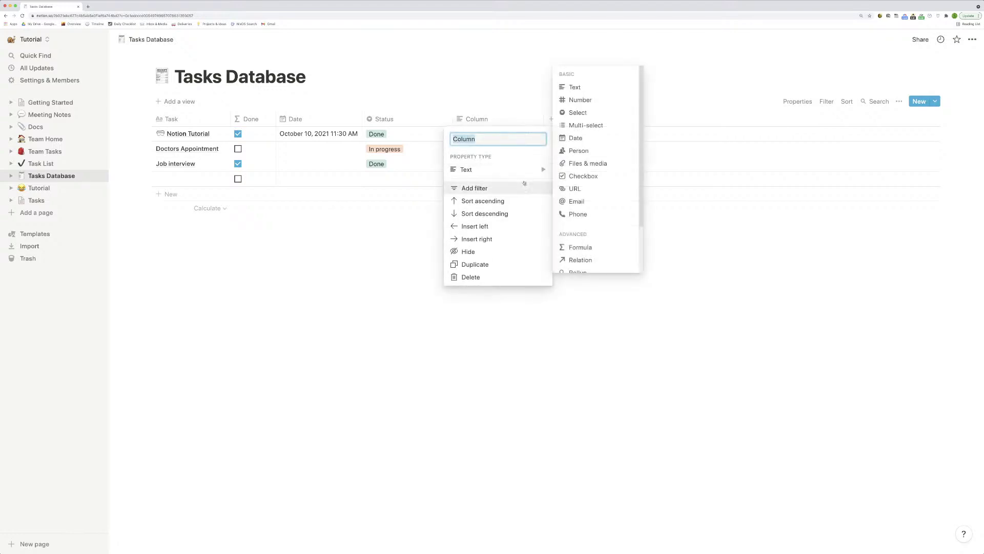
pyautogui.click(263, 152)
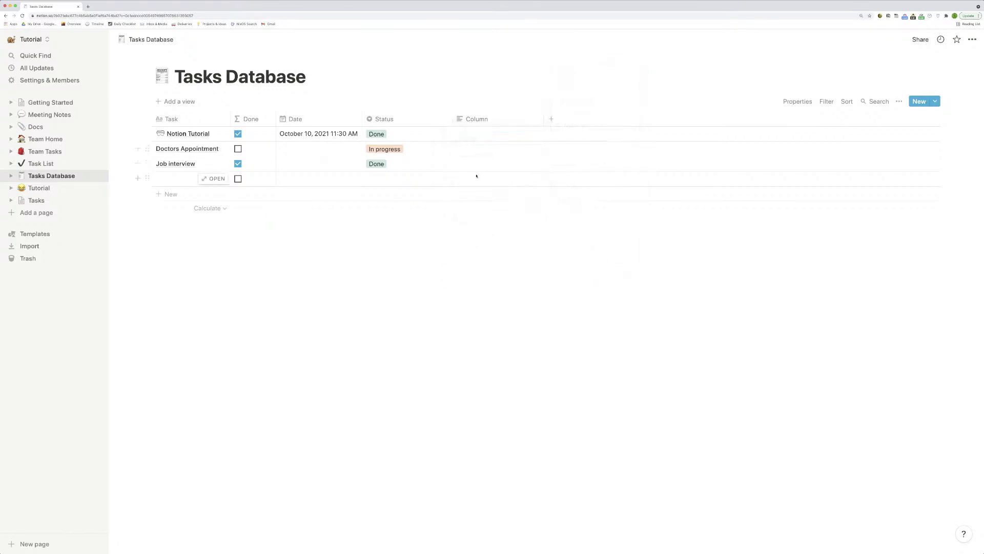
# Delete the extra text column beside Status from the Tasks Database.
pyautogui.click(520, 121)
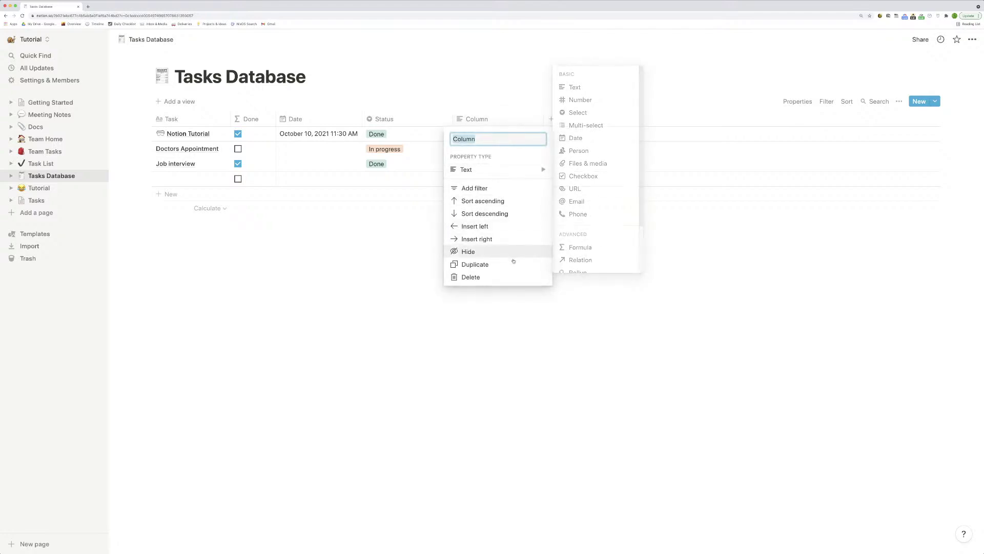
pyautogui.click(508, 277)
pyautogui.click(461, 303)
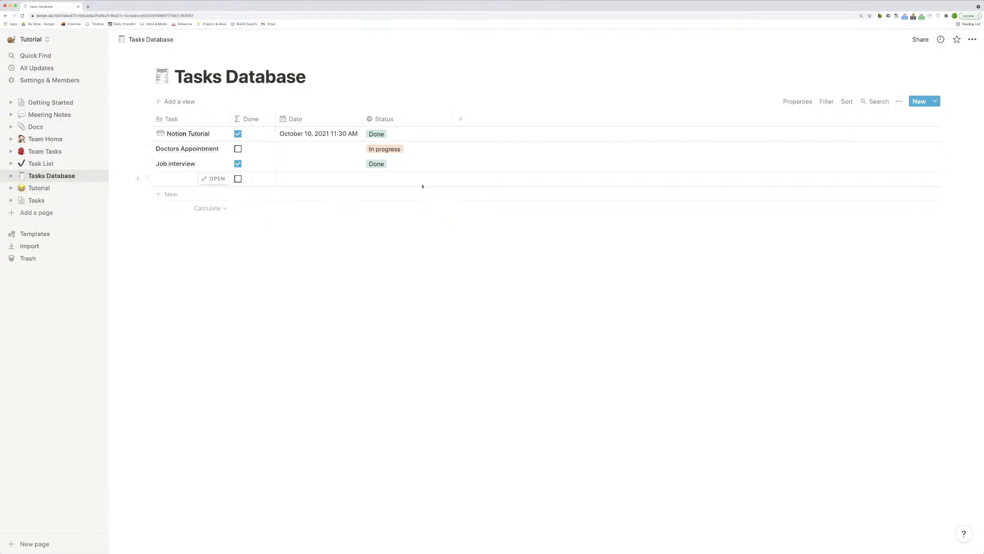
# Open the Tasks page, look up the block commands matching "/link" in its body, and dismiss the suggestions.
pyautogui.click(45, 200)
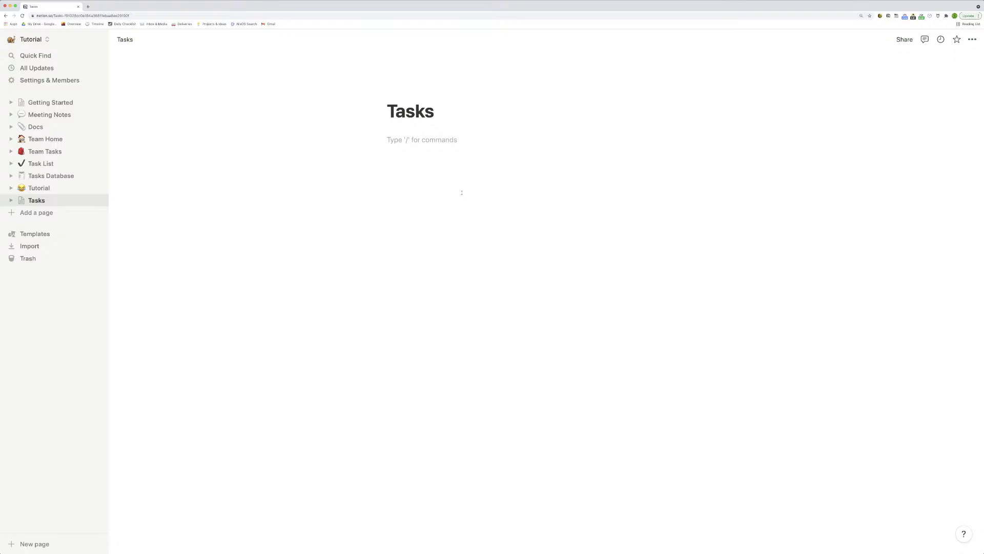
pyautogui.write('/link')
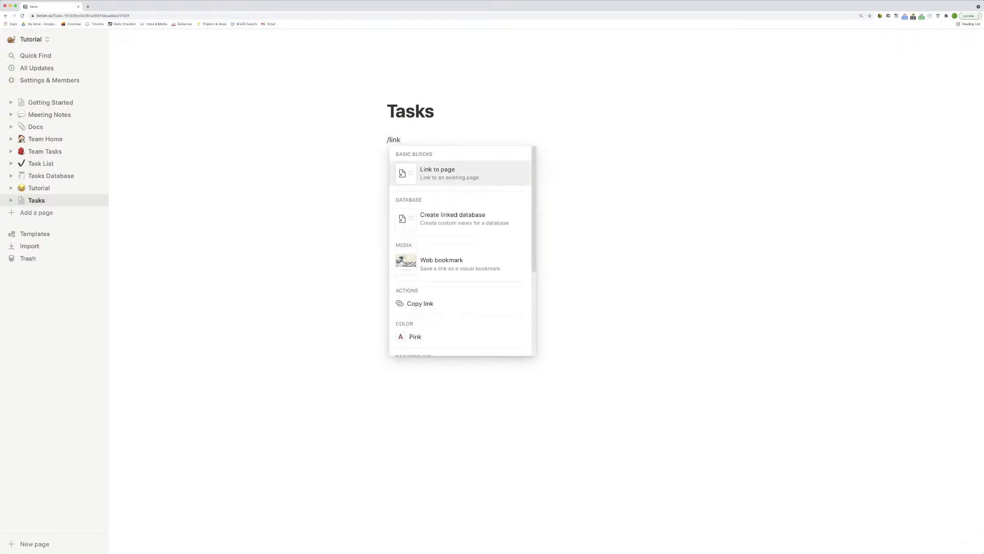
pyautogui.moveTo(484, 183)
pyautogui.click(622, 247)
pyautogui.press('Escape')
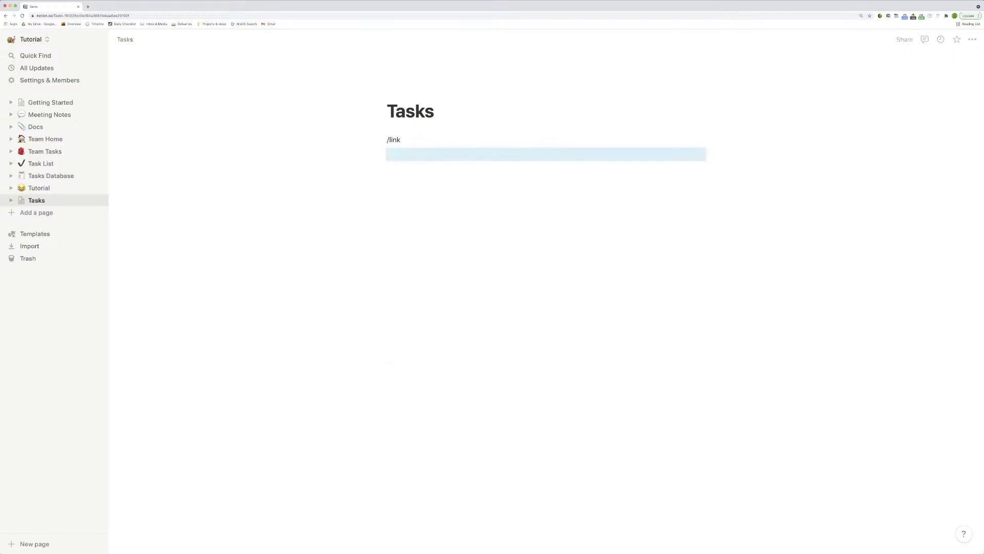
# Mention the Tutorial page on the line below "/link", follow the link, and return to the Tasks page.
pyautogui.click(439, 155)
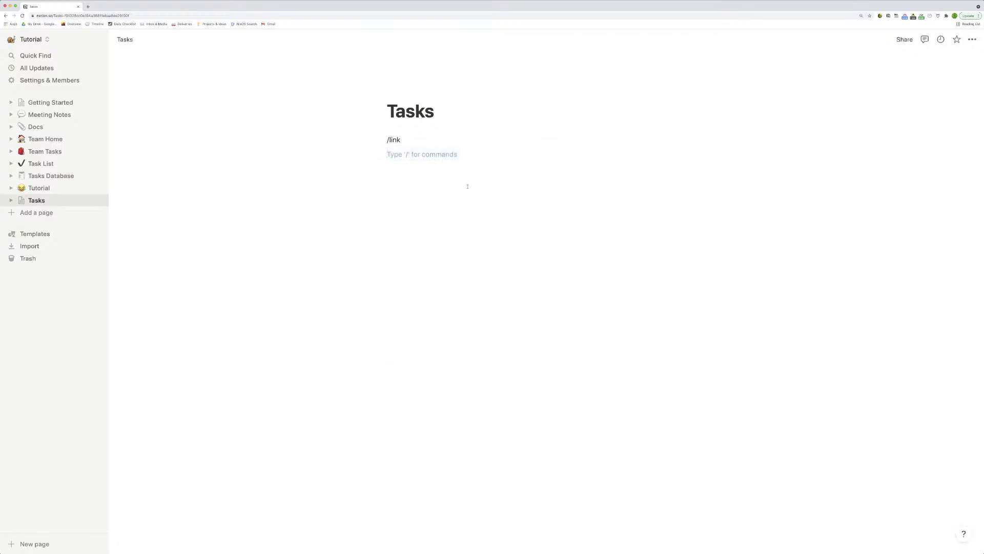
pyautogui.write('@')
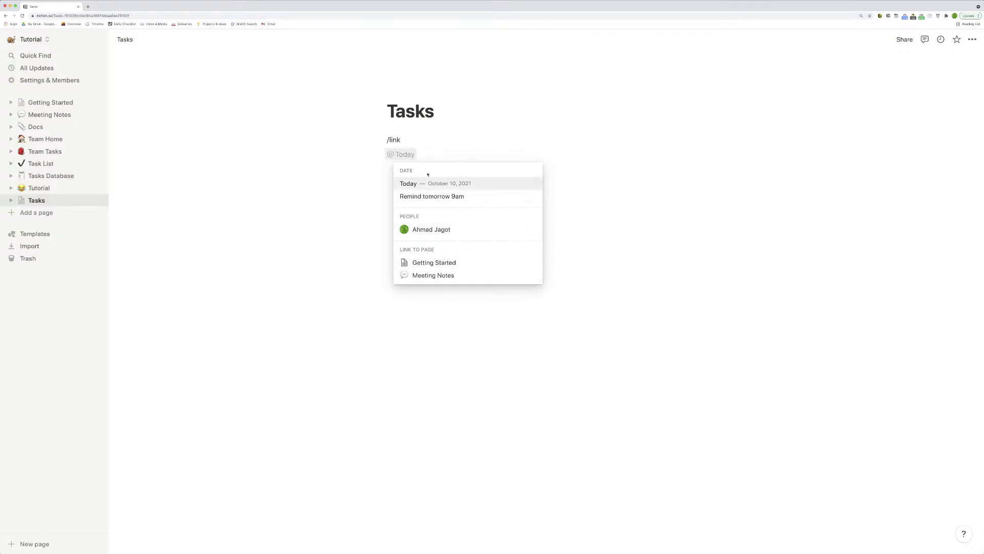
pyautogui.write('tutorial')
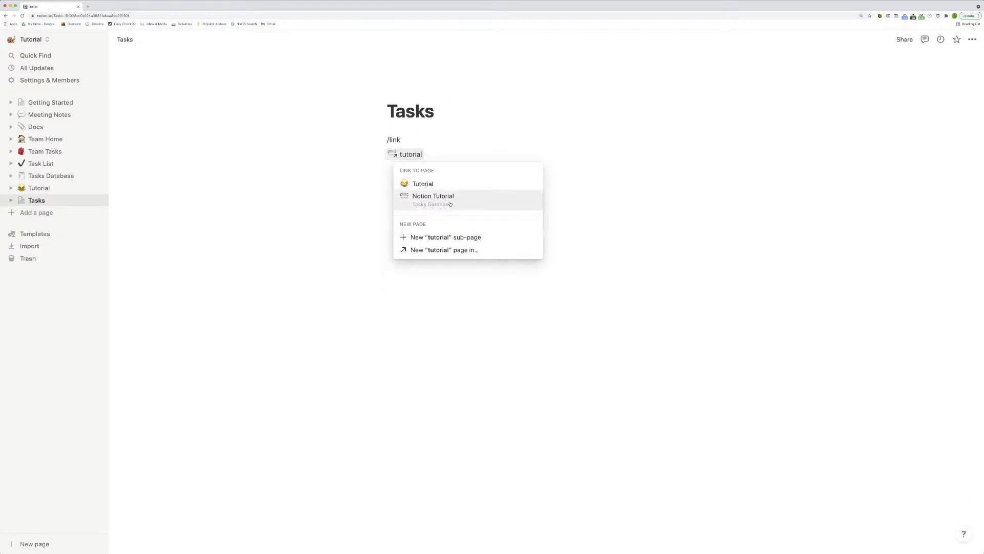
pyautogui.click(448, 184)
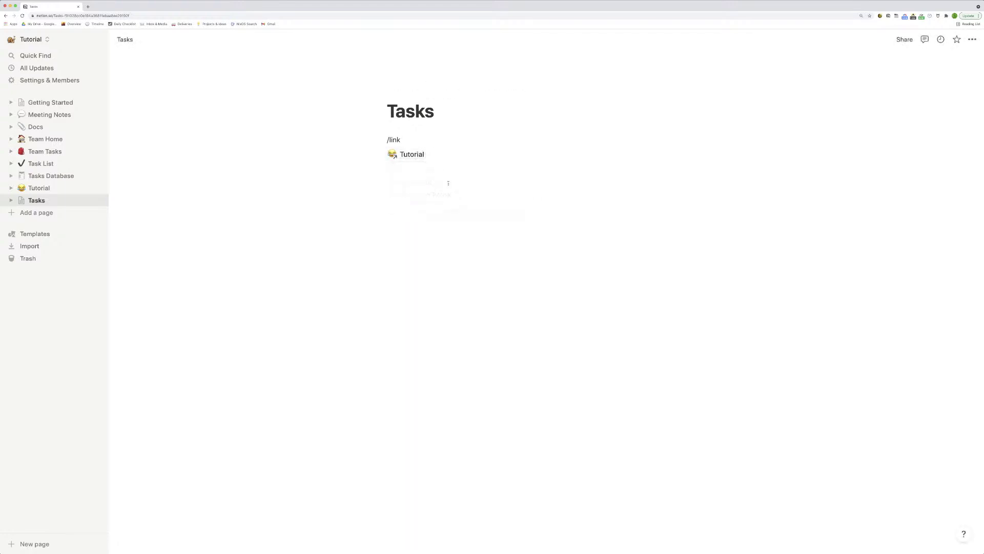
pyautogui.click(411, 155)
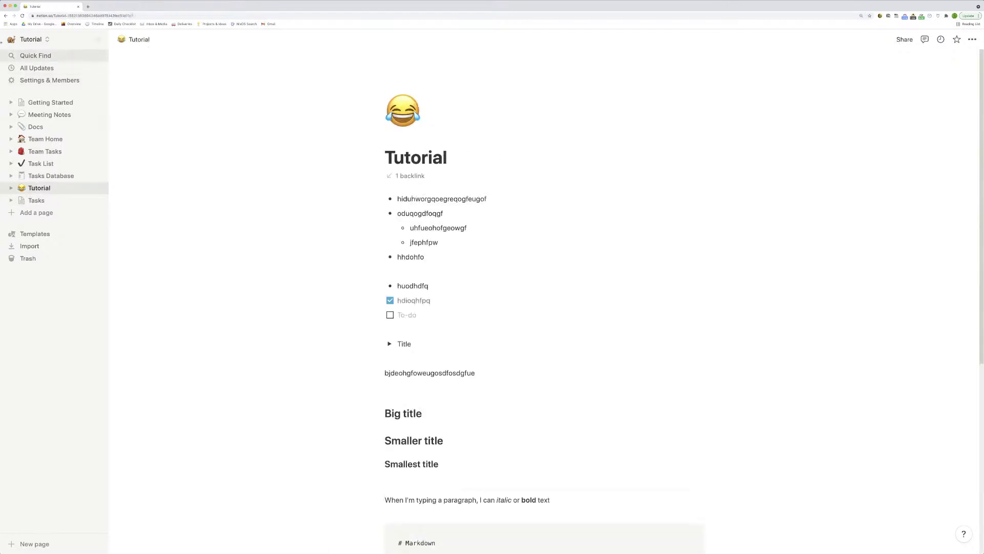
pyautogui.click(5, 15)
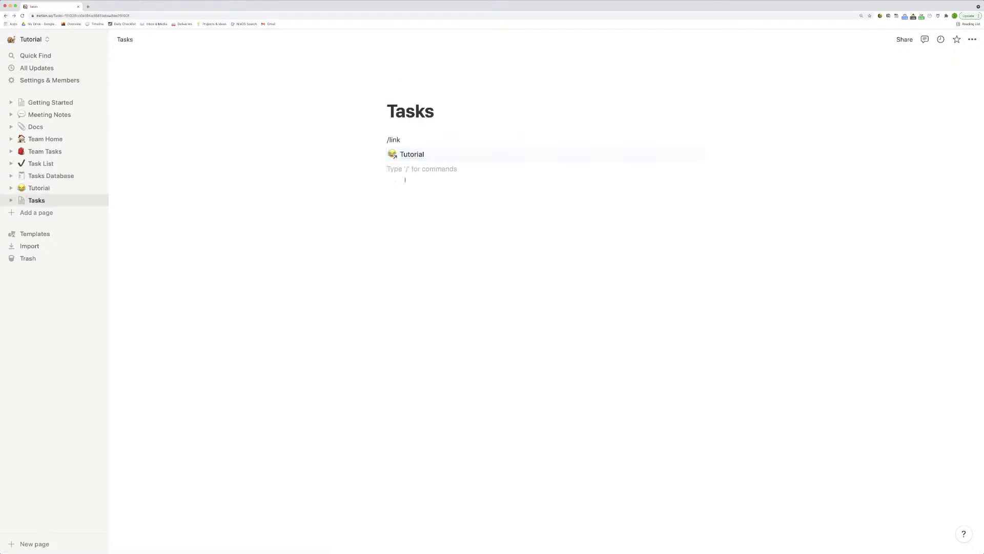
# Replace the Tutorial page mention with a mention of today's date and start a new line below it.
pyautogui.click(381, 154)
pyautogui.click(286, 100)
pyautogui.write('@')
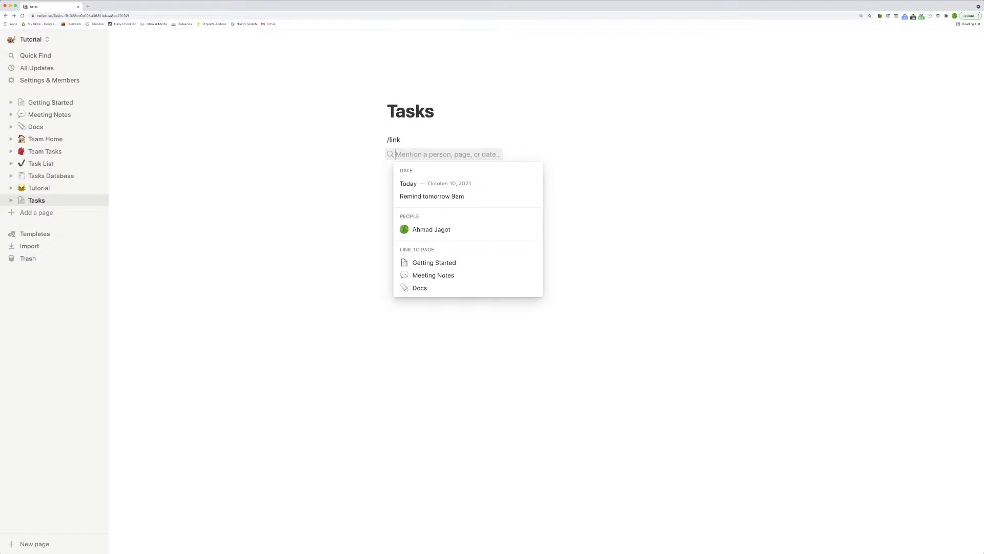
pyautogui.click(464, 186)
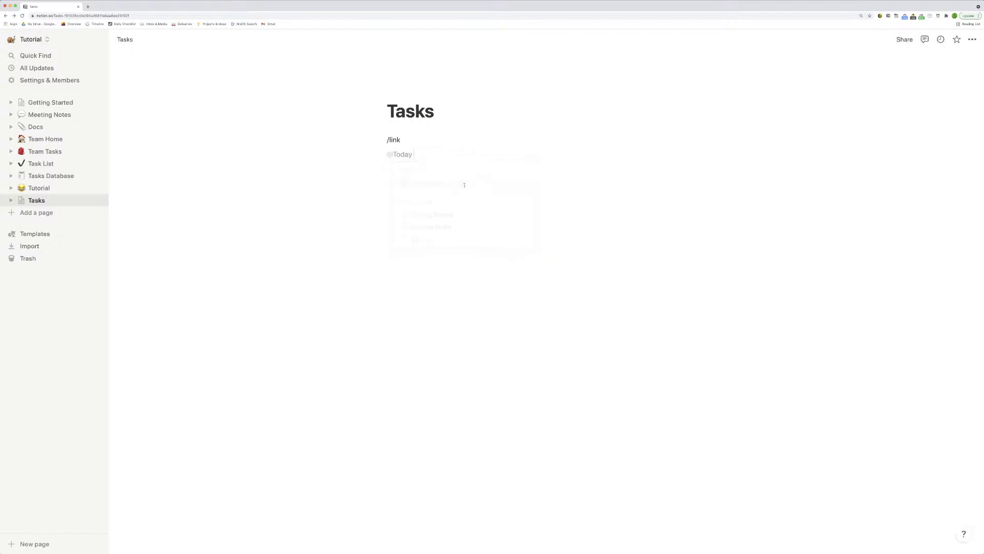
pyautogui.write('r')
pyautogui.moveTo(396, 154)
pyautogui.press('Return')
pyautogui.write('+/now')
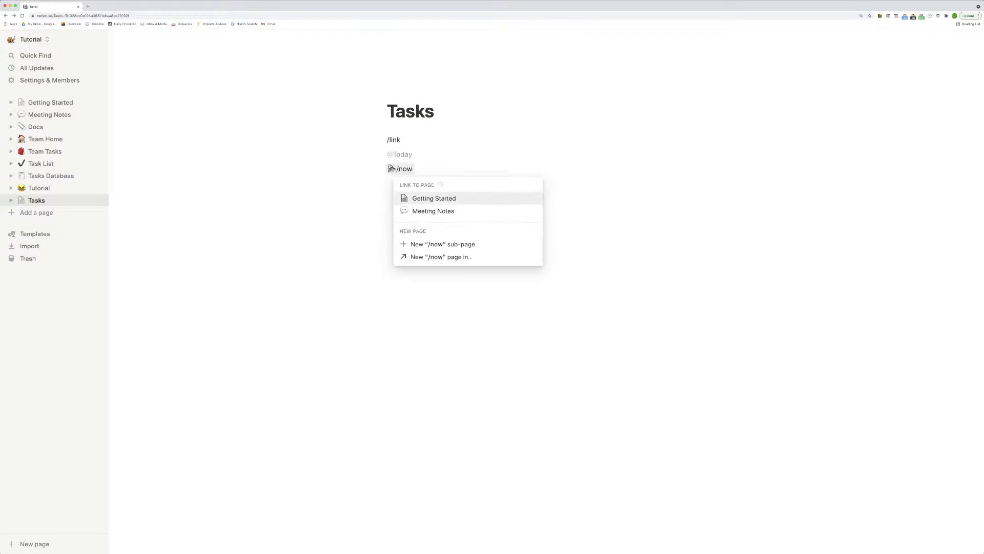
pyautogui.press('BackSpace')
pyautogui.press('BackSpace')
pyautogui.press('BackSpace')
pyautogui.press('BackSpace')
pyautogui.press('BackSpace')
pyautogui.write('@')
pyautogui.press('Escape')
pyautogui.write('now')
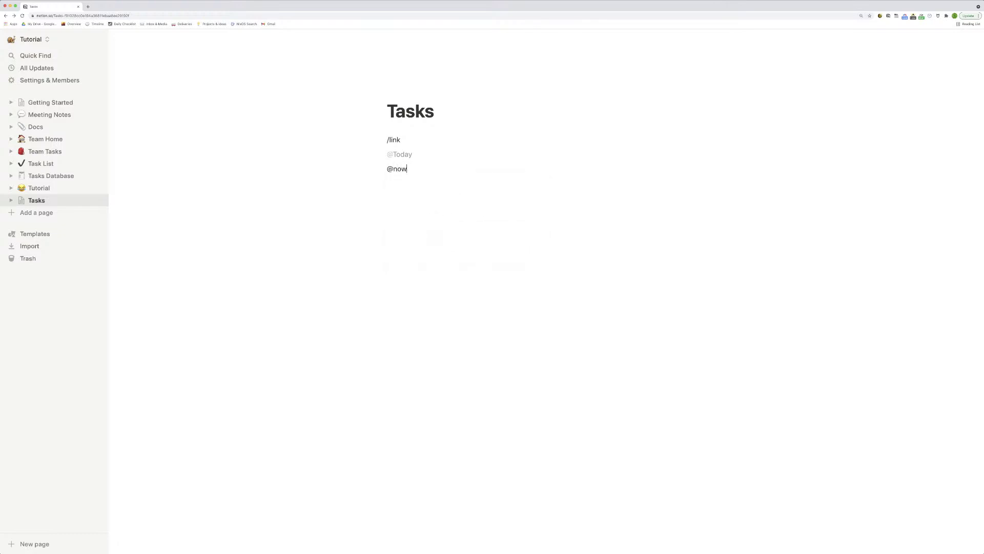
pyautogui.press('BackSpace')
pyautogui.press('BackSpace')
pyautogui.press('BackSpace')
pyautogui.press('BackSpace')
pyautogui.write('@')
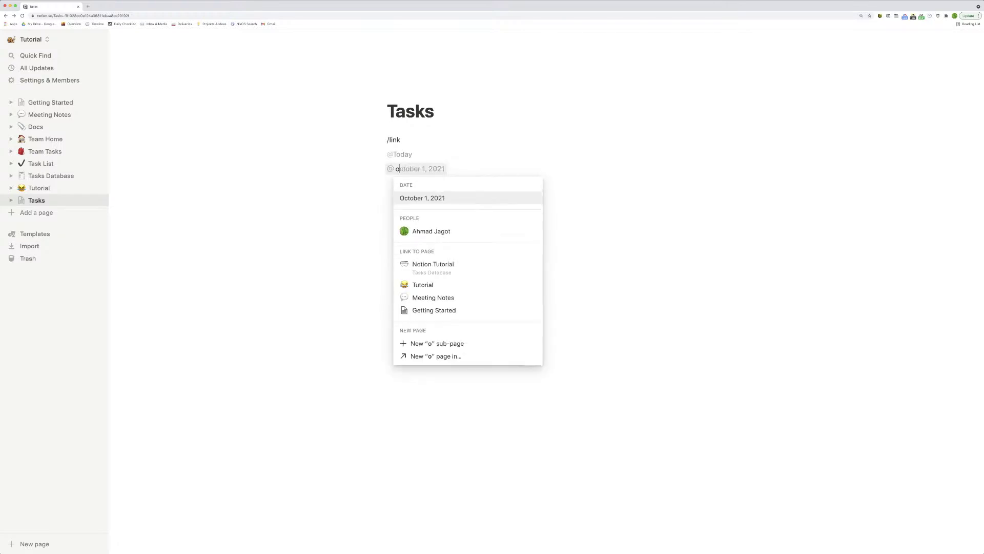
pyautogui.write('now')
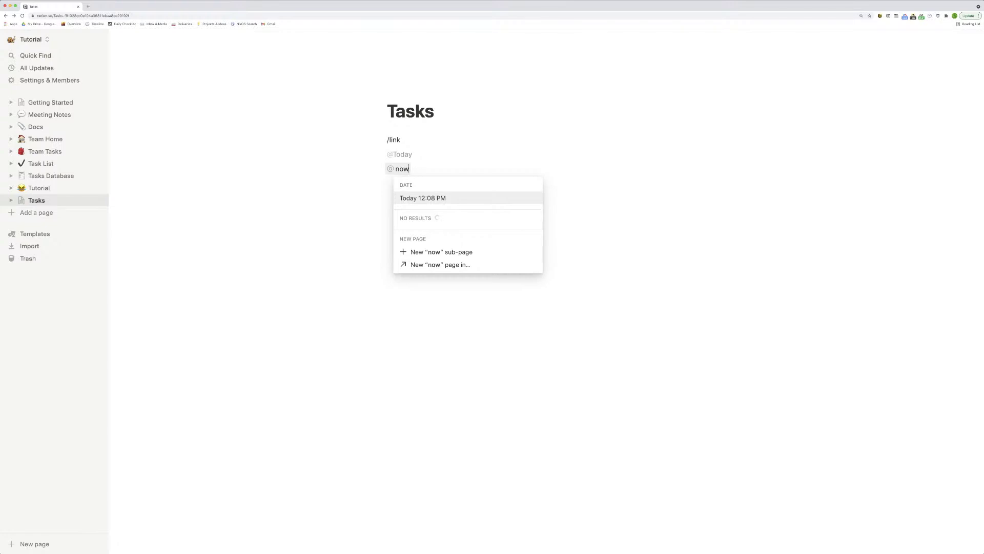
pyautogui.press('Return')
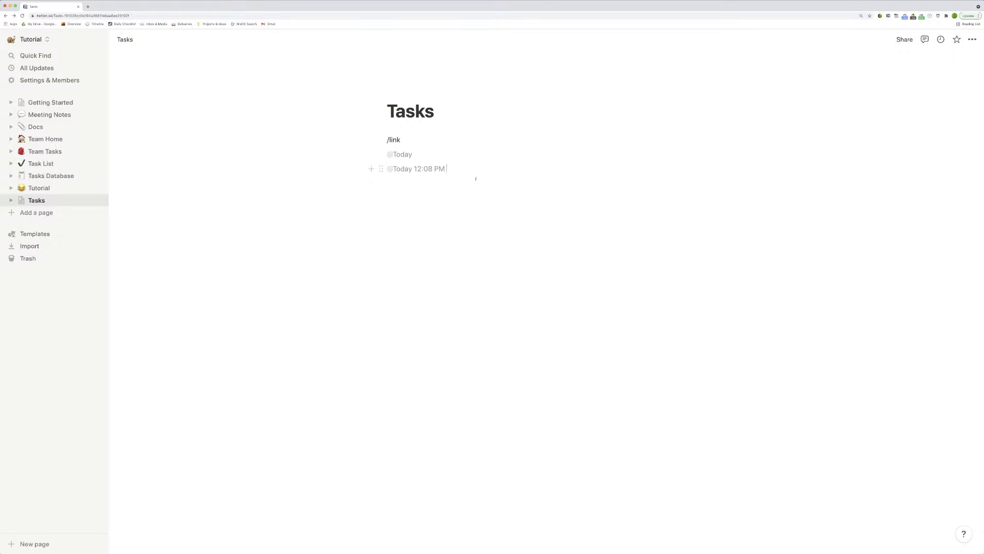
# Change the date-and-time mention to September 27, 2021, and delete the Today mention above it.
pyautogui.moveTo(424, 173)
pyautogui.click(418, 169)
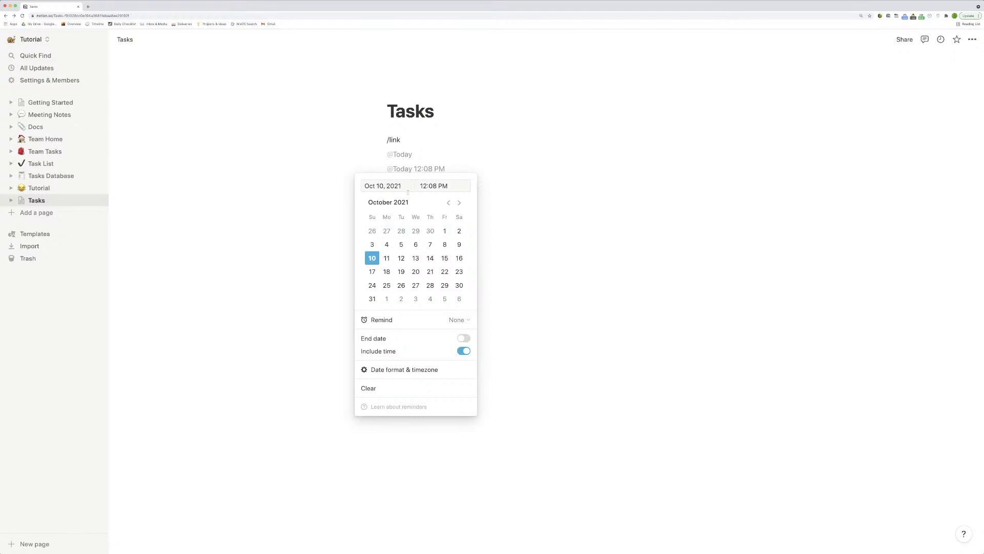
pyautogui.click(387, 231)
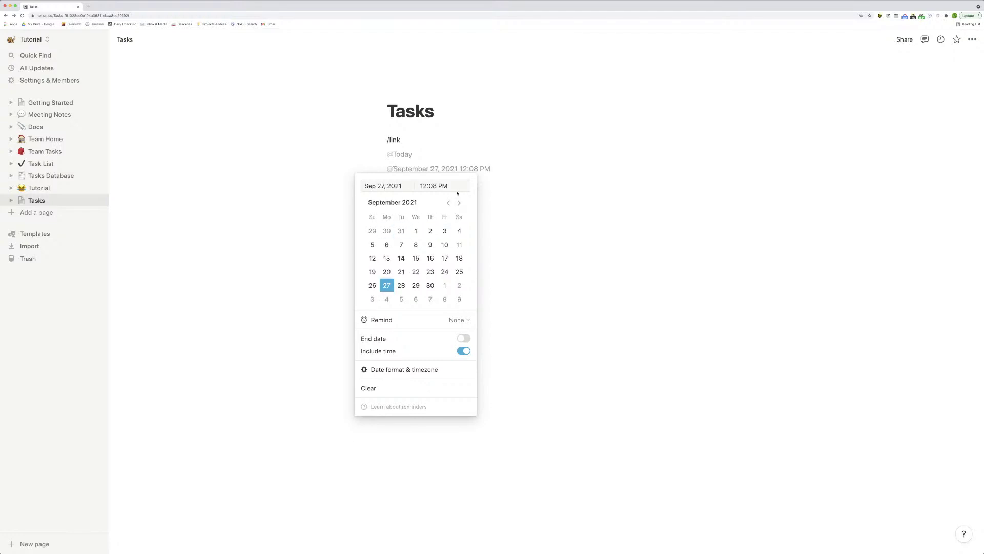
pyautogui.click(516, 212)
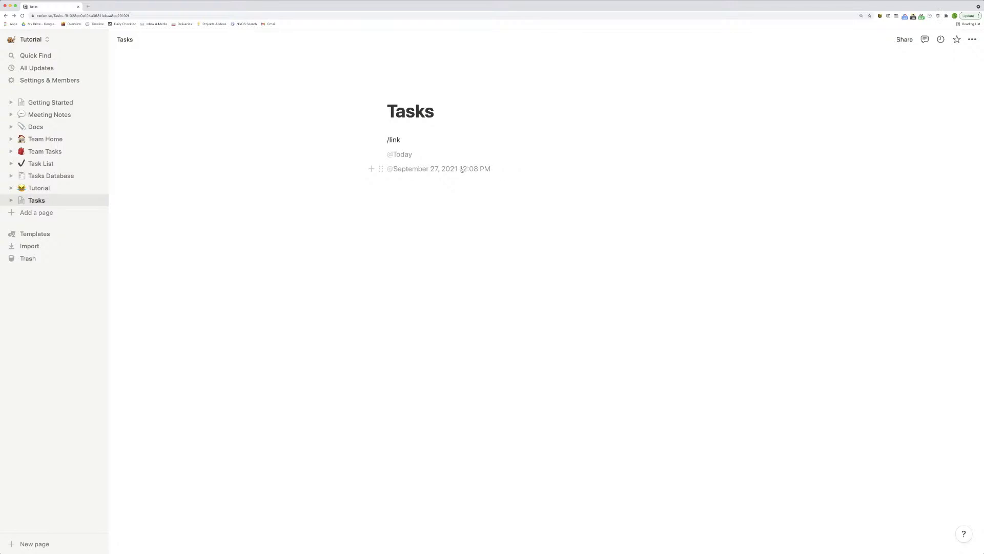
pyautogui.click(381, 154)
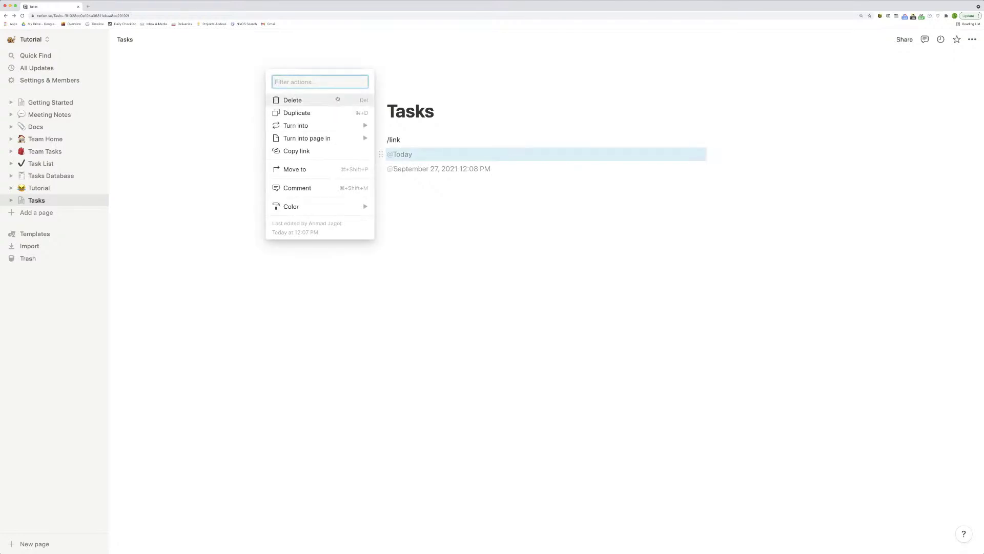
pyautogui.press('Delete')
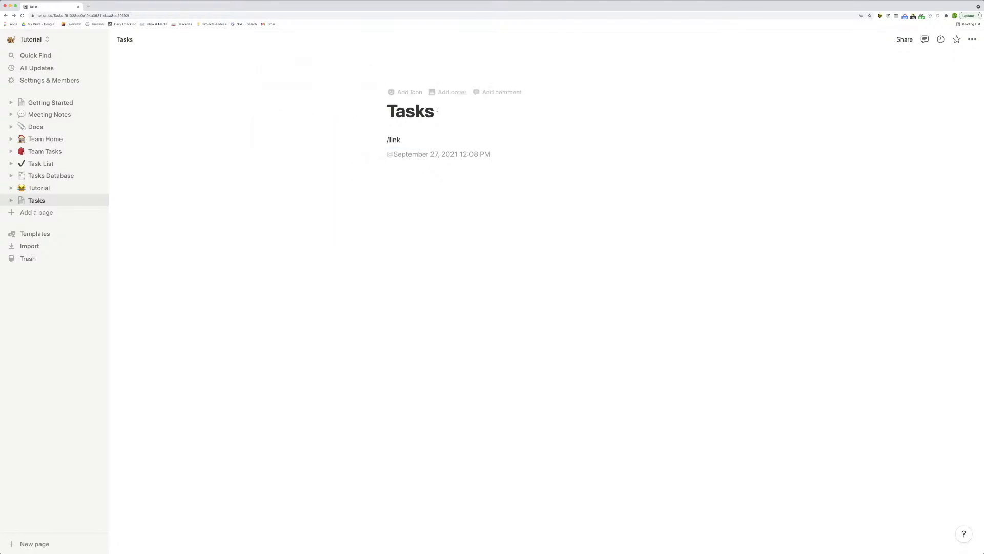
# Extend the page title with "for" and a mention of the Tutorial page, follow that link, and return.
pyautogui.click(466, 120)
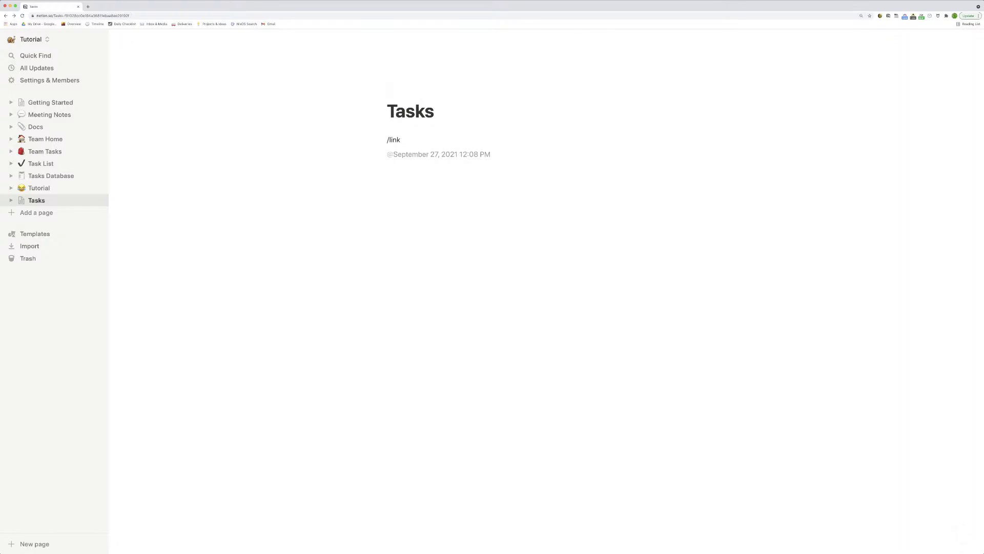
pyautogui.write('for @tuto')
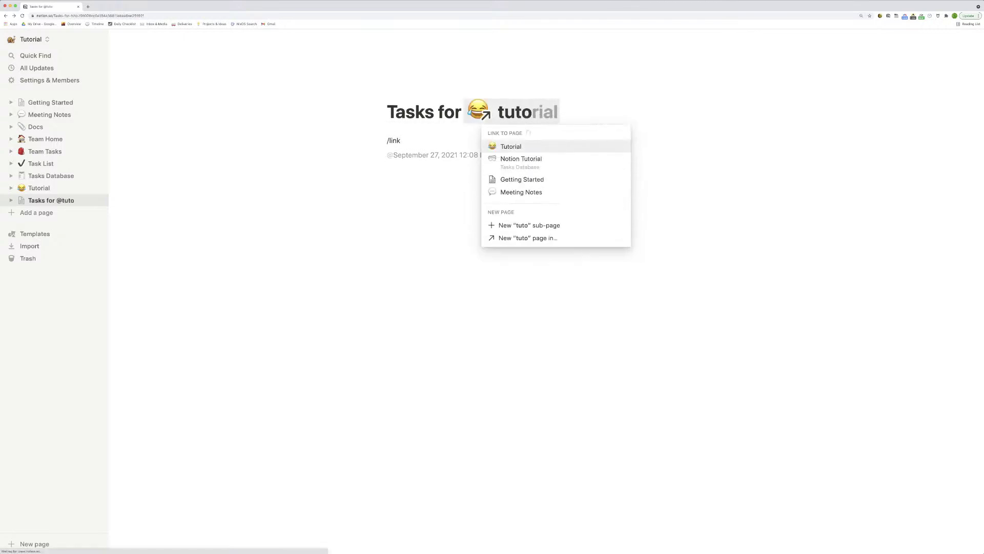
pyautogui.click(501, 147)
pyautogui.click(569, 249)
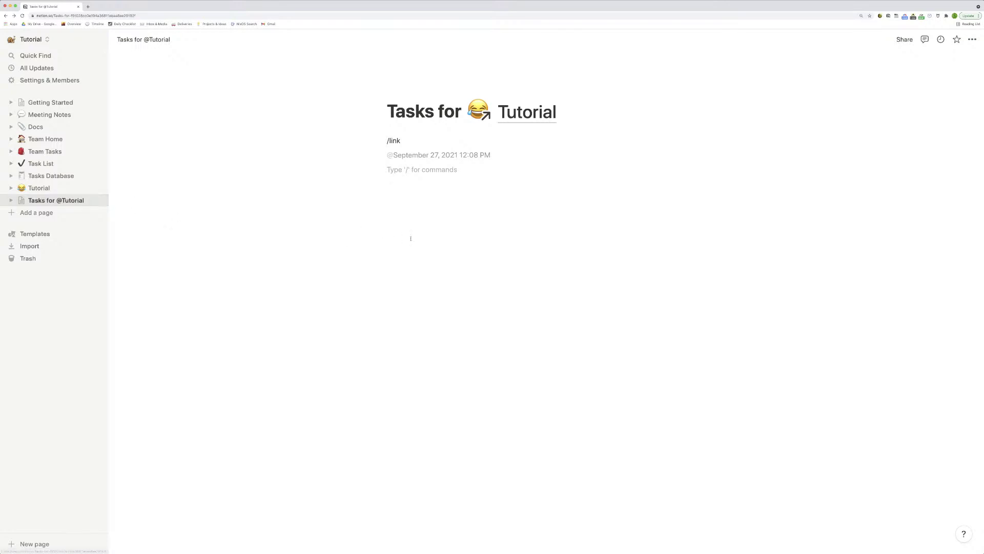
pyautogui.click(504, 119)
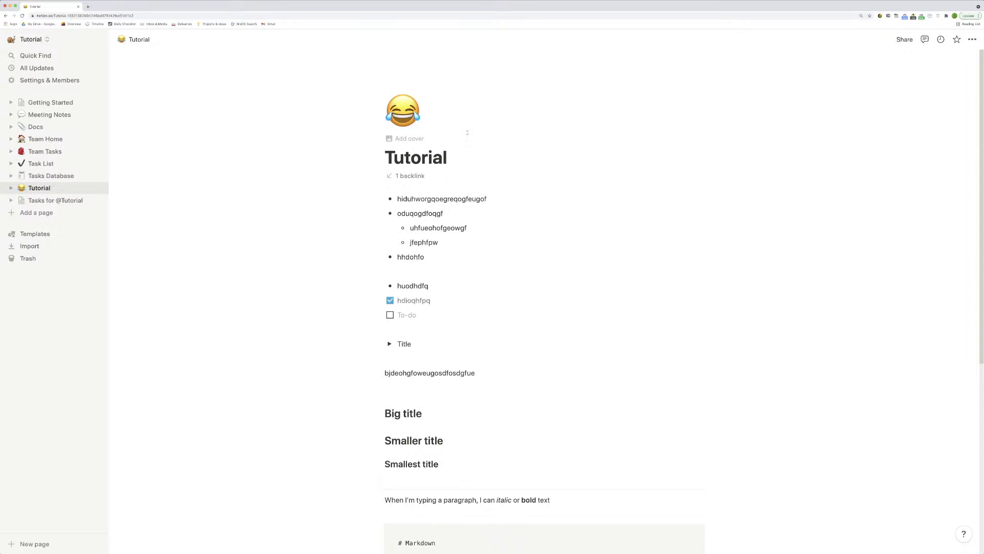
pyautogui.press('super+bracketleft')
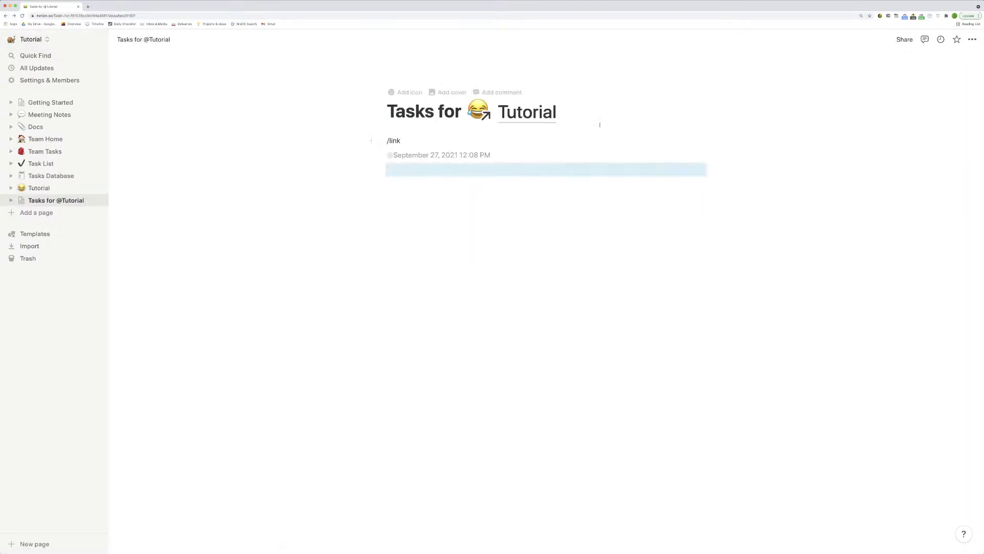
# Remove the Tutorial mention from the title, clear all blocks from the body, and continue with an empty page.
pyautogui.click(590, 109)
pyautogui.press('BackSpace')
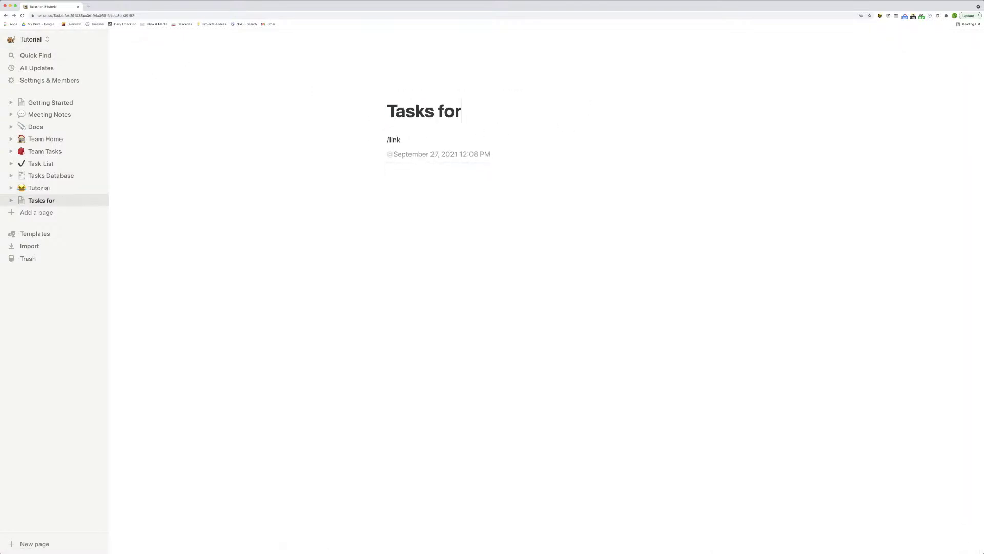
pyautogui.moveTo(347, 131); pyautogui.dragTo(537, 183)
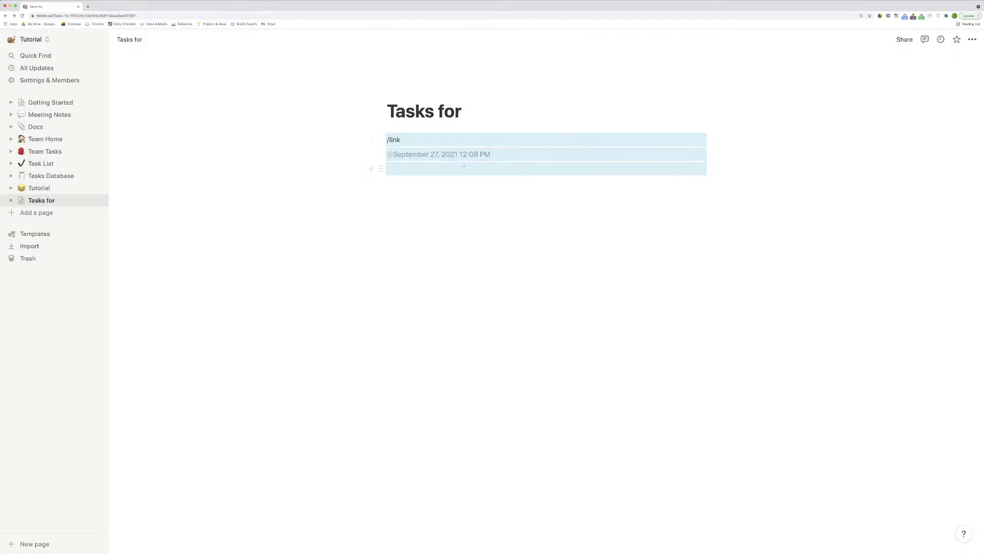
pyautogui.press('BackSpace')
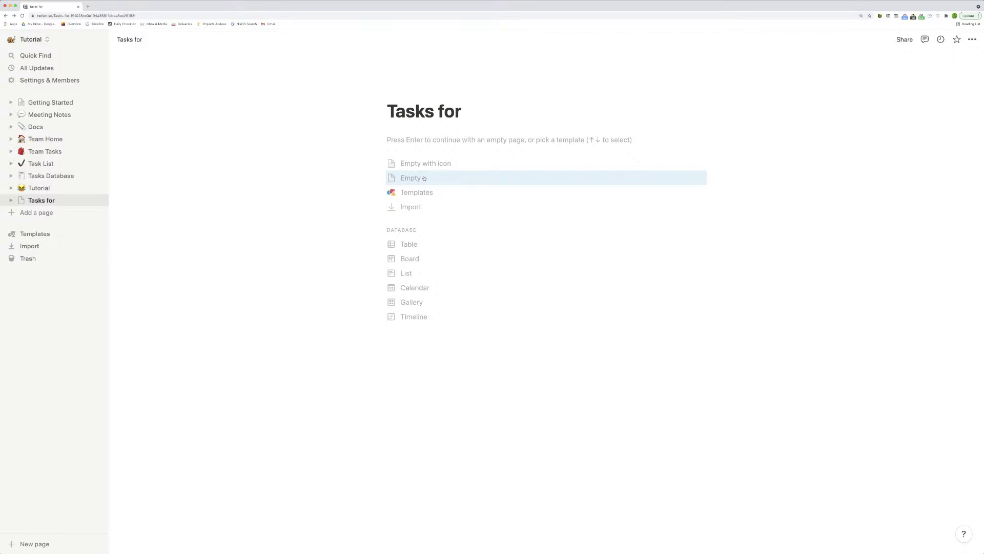
pyautogui.press('Return')
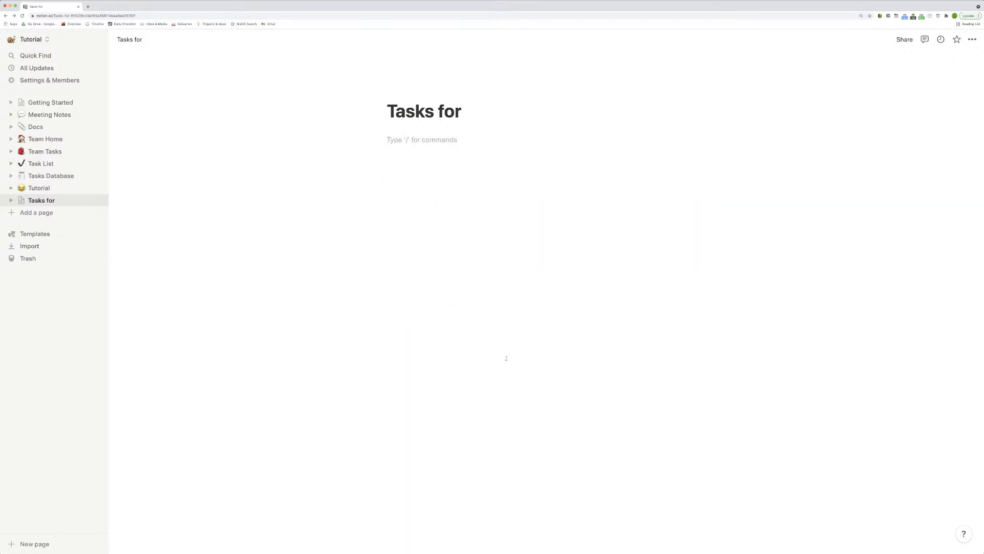
# Create a linked database in the page body that shows the Tasks Database.
pyautogui.write('/link')
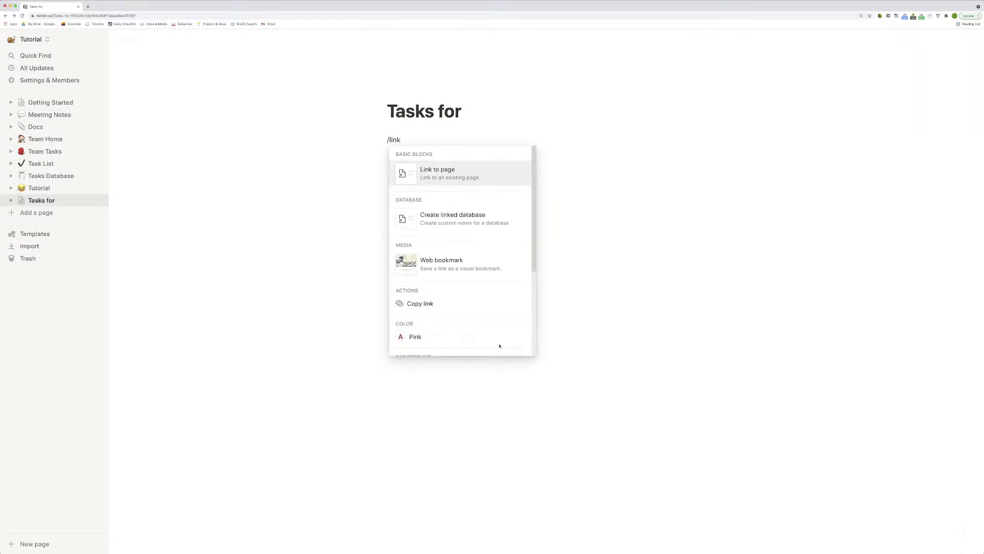
pyautogui.click(473, 220)
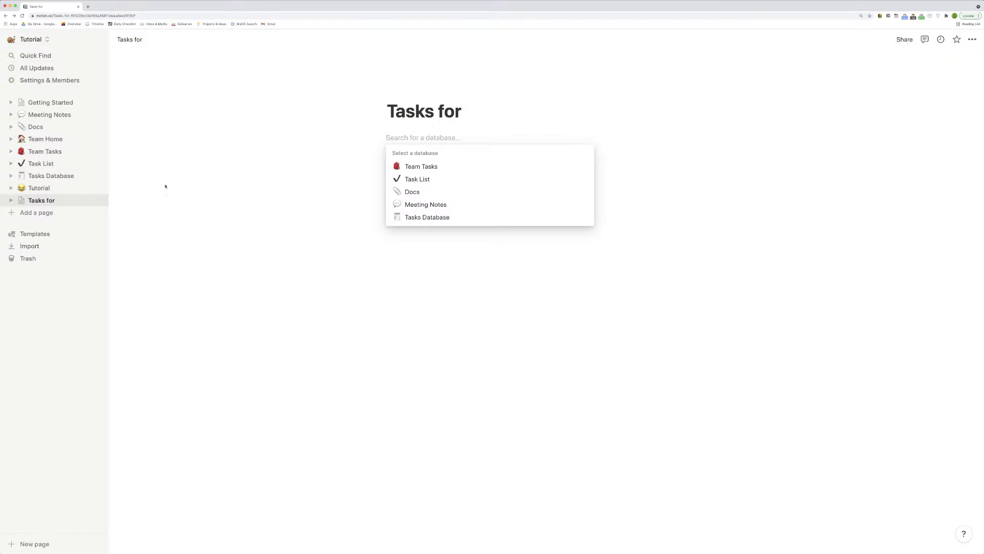
pyautogui.click(433, 218)
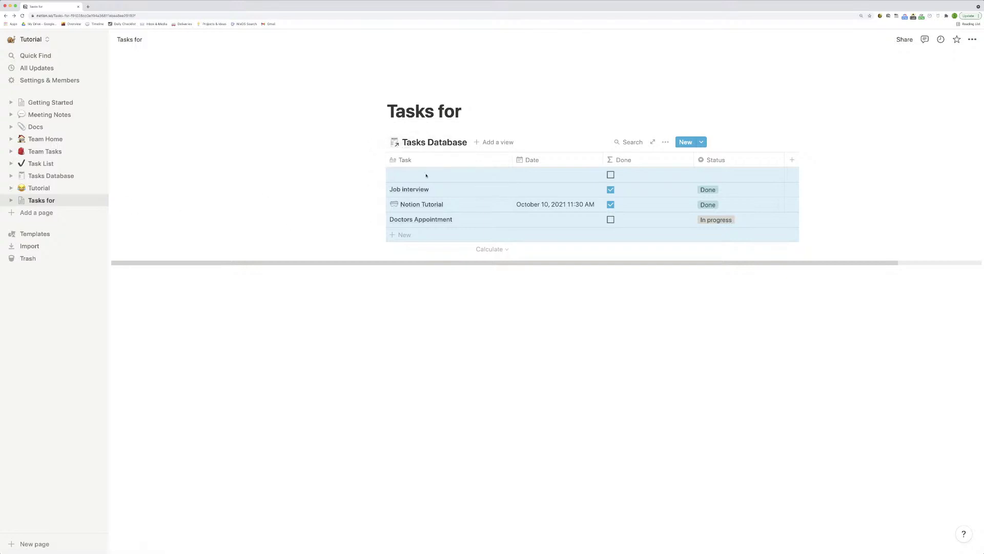
# View the original Tasks Database page and return to its linked copy on the Tasks for page.
pyautogui.click(57, 174)
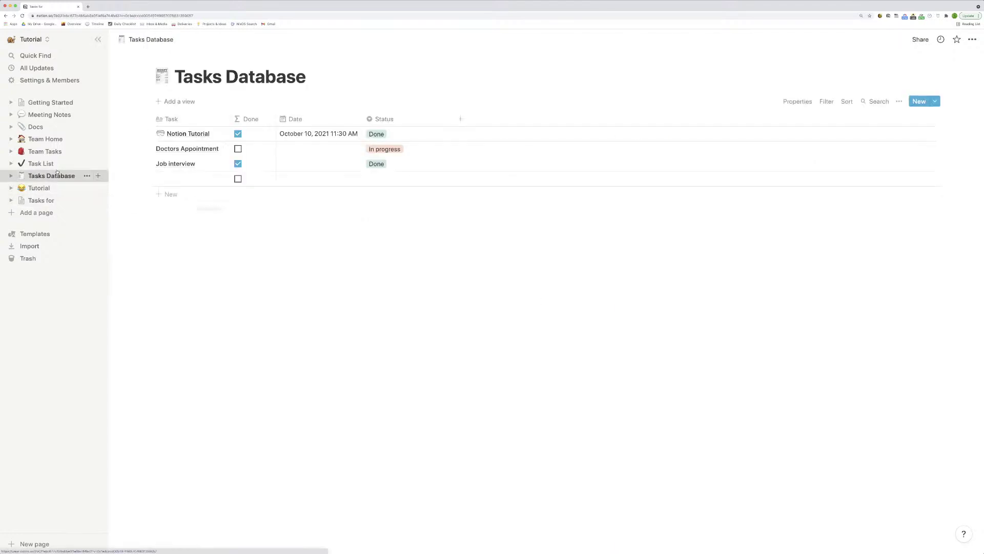
pyautogui.click(52, 202)
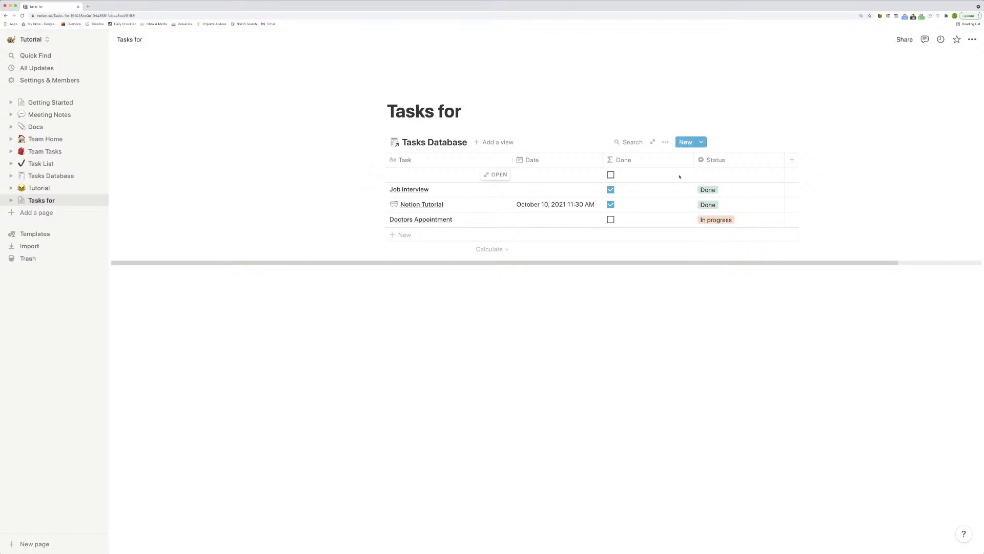
pyautogui.moveTo(786, 263); pyautogui.dragTo(637, 257)
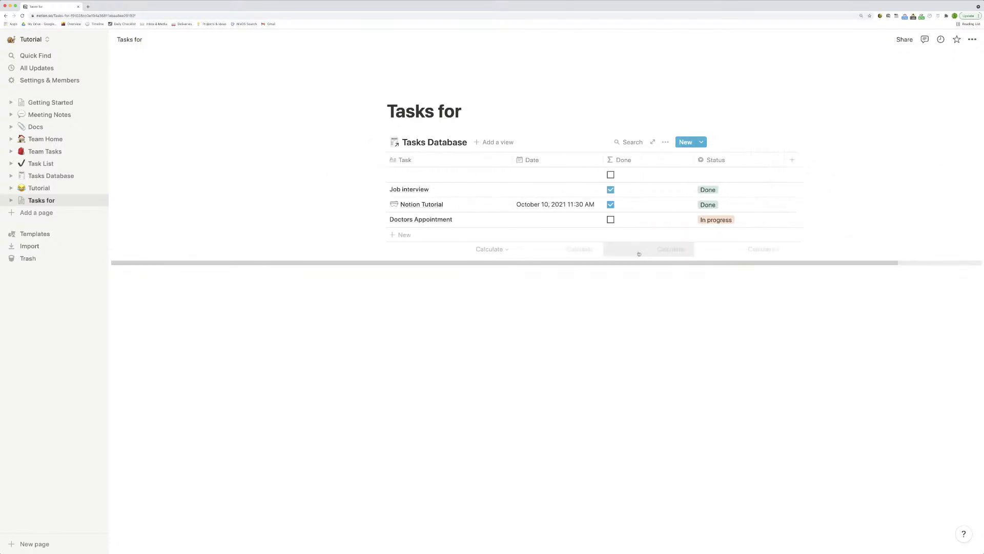
# Set the Tasks for page to full width.
pyautogui.click(963, 41)
pyautogui.click(963, 41)
pyautogui.click(972, 40)
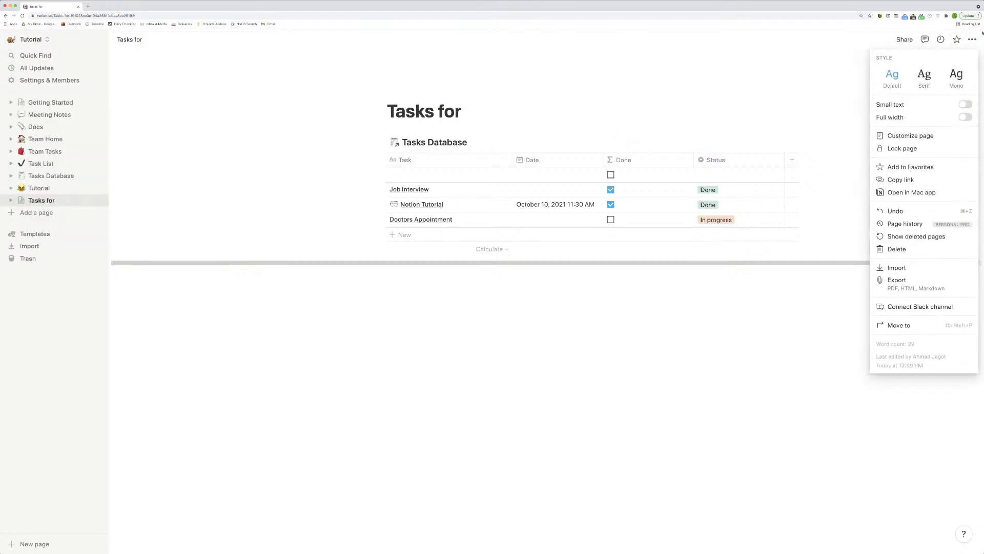
pyautogui.click(965, 116)
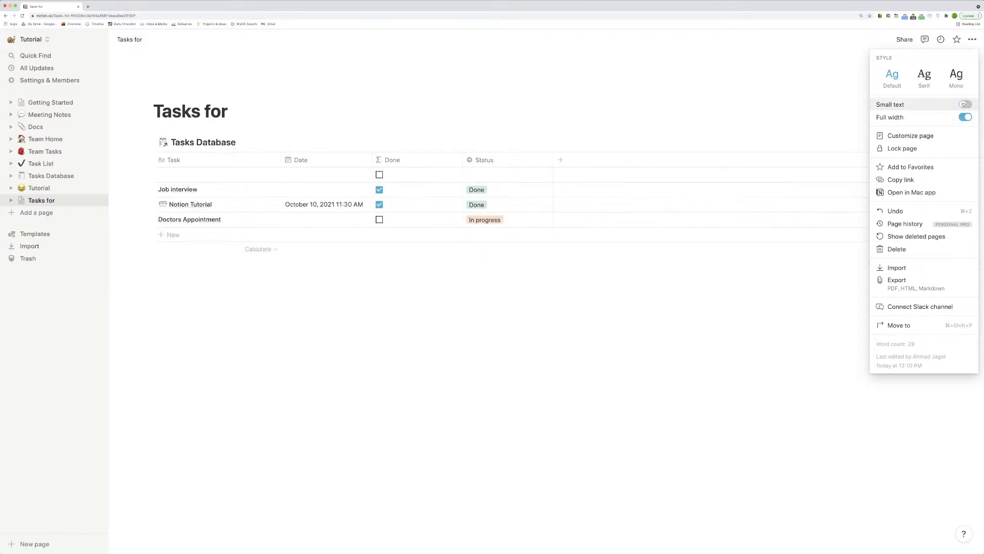
# Try the small text option on and off, and switch full width off and back on.
pyautogui.click(964, 104)
pyautogui.click(964, 104)
pyautogui.click(964, 104)
pyautogui.click(964, 104)
pyautogui.click(966, 118)
pyautogui.click(967, 118)
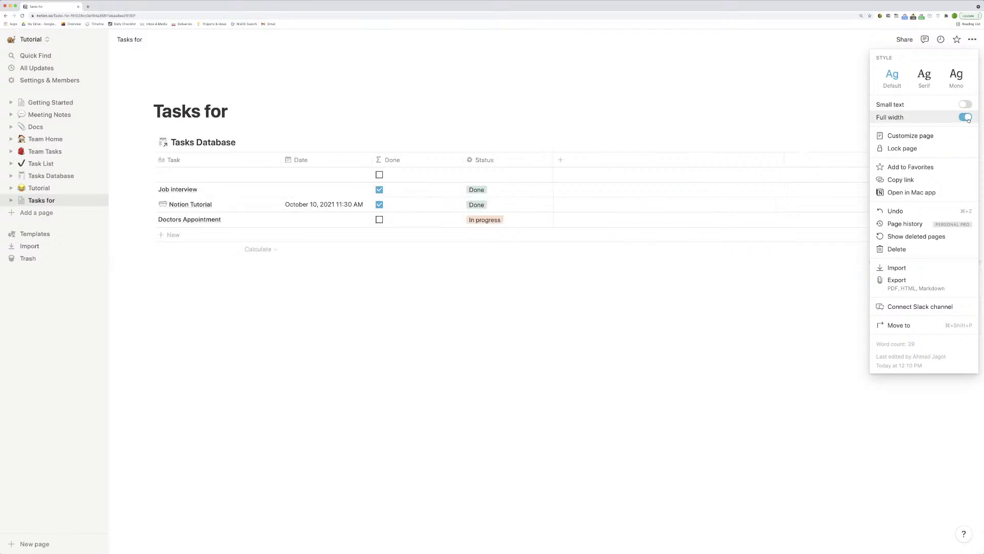
pyautogui.click(431, 308)
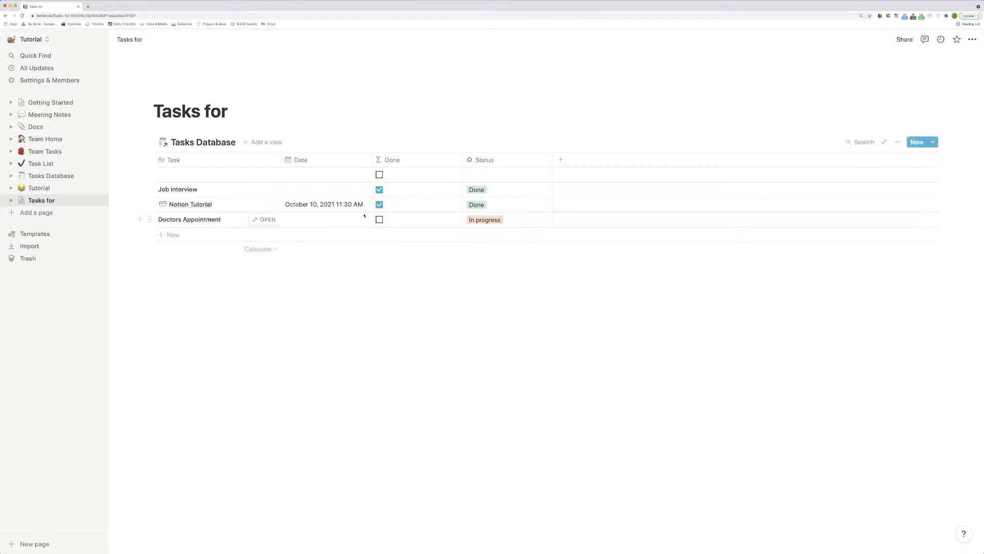
# View the Task List and the original Tasks Database pages, and return to the Tasks for page.
pyautogui.click(50, 168)
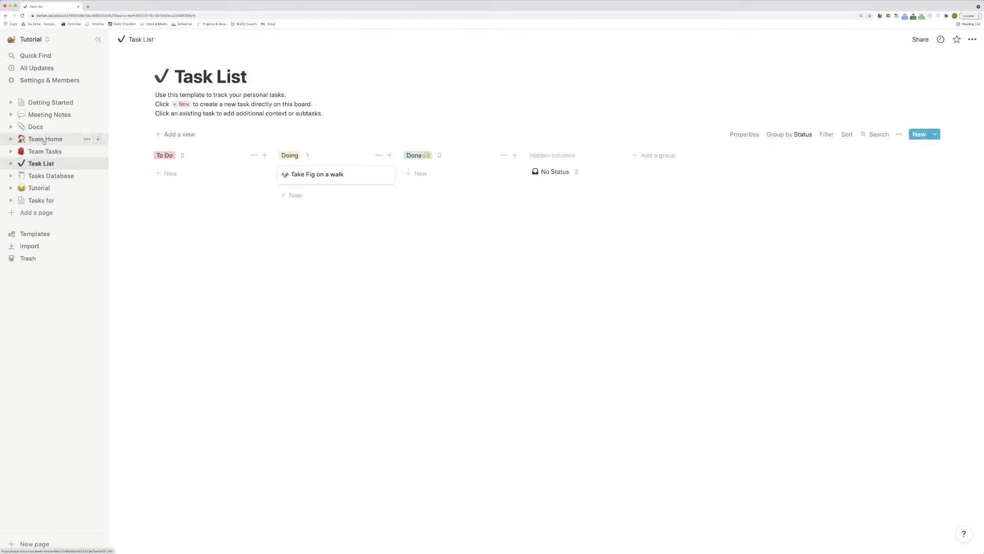
pyautogui.click(52, 175)
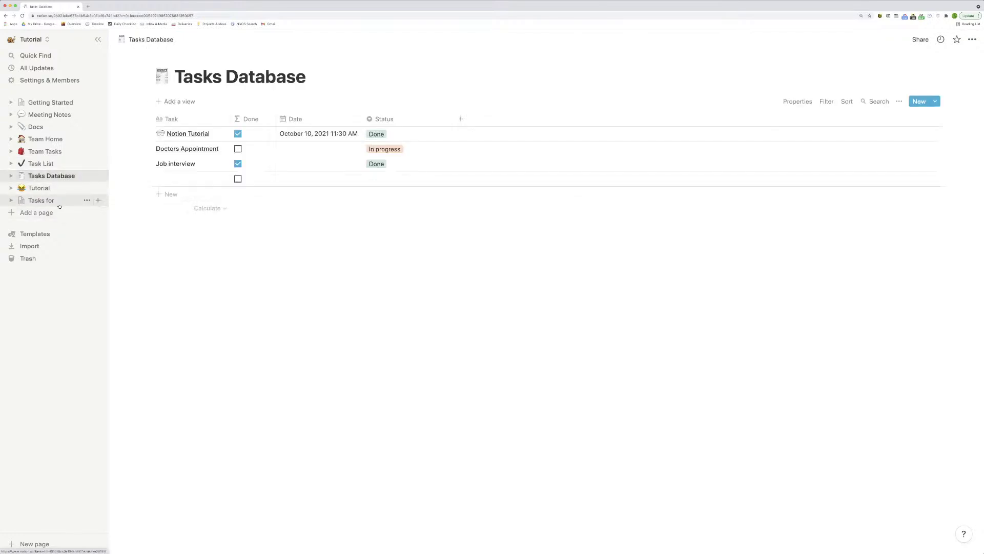
pyautogui.click(60, 204)
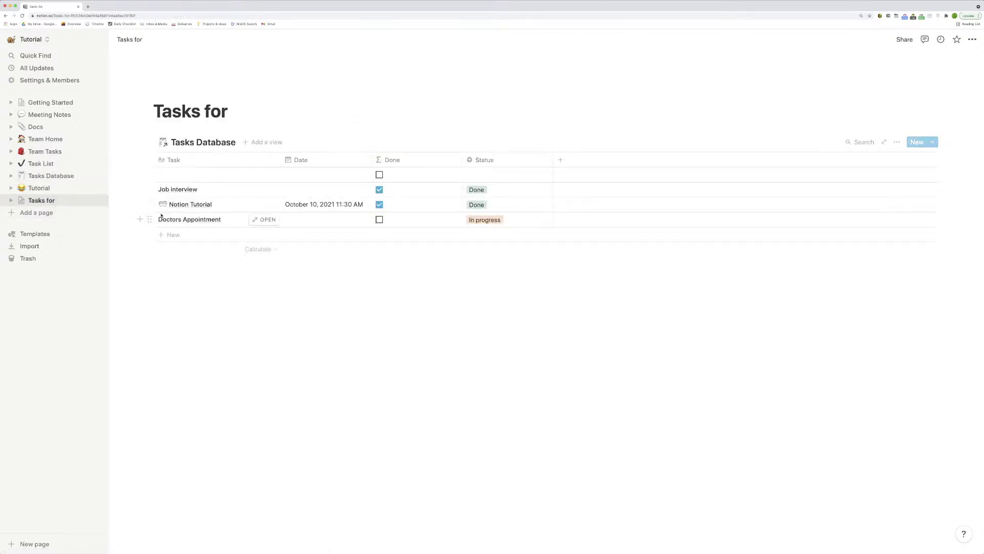
# Name the empty task "Item" in the linked database, check the original Tasks Database, and return.
pyautogui.click(208, 176)
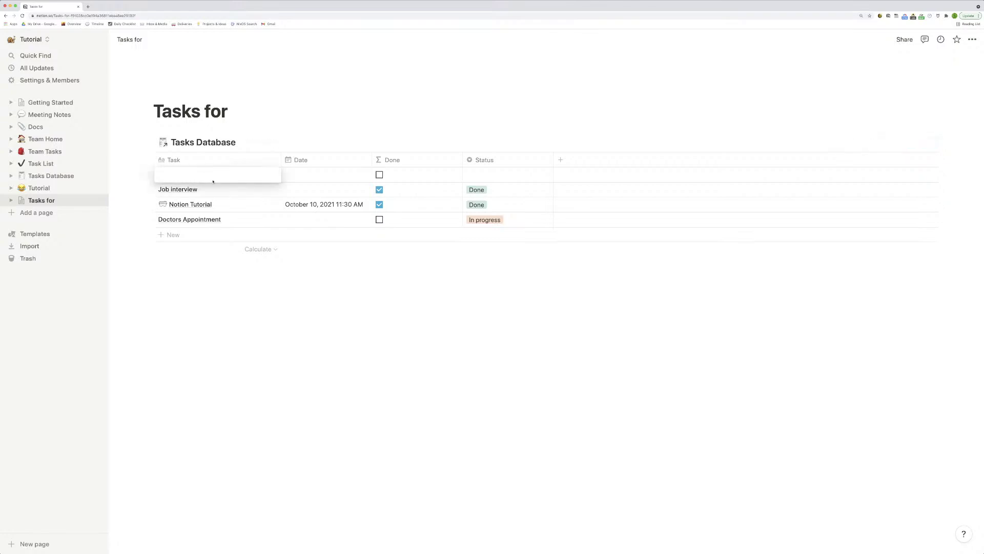
pyautogui.write('Item')
pyautogui.press('Escape')
pyautogui.click(59, 177)
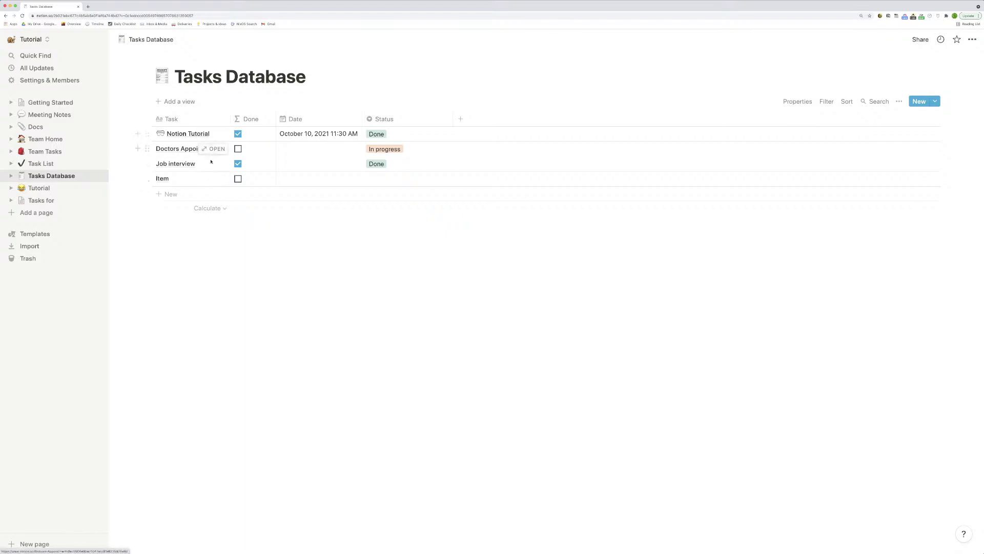
pyautogui.click(70, 205)
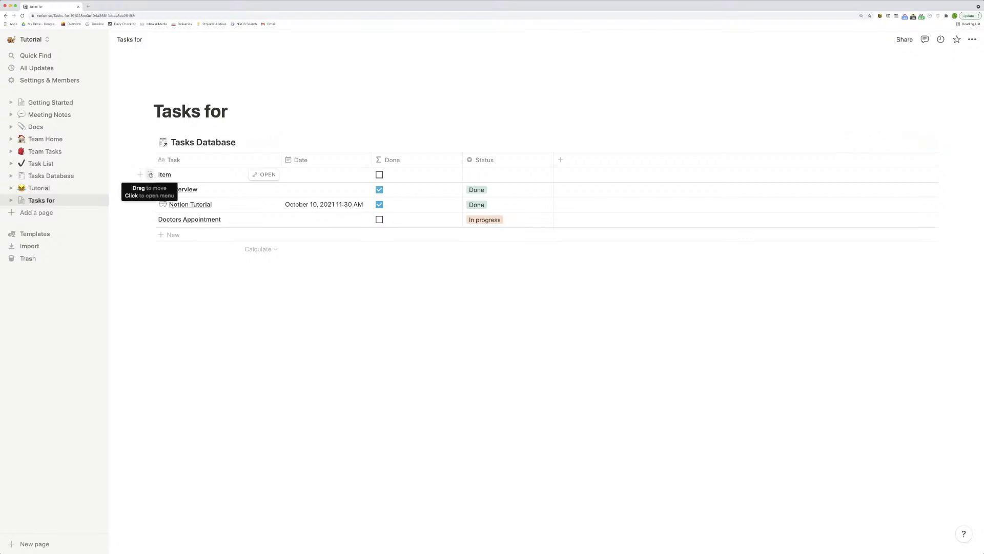
# Sort the linked database by Date in ascending order.
pyautogui.click(897, 142)
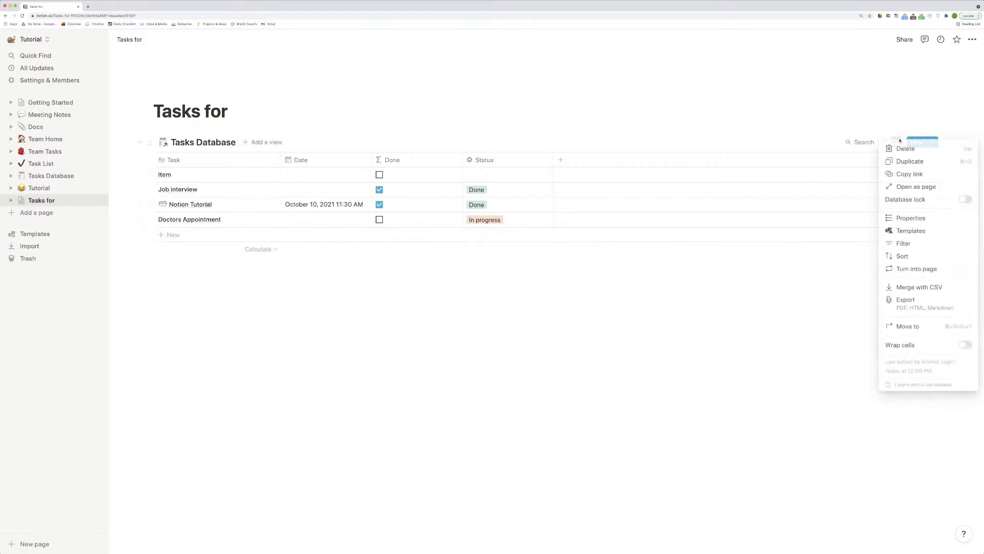
pyautogui.click(952, 255)
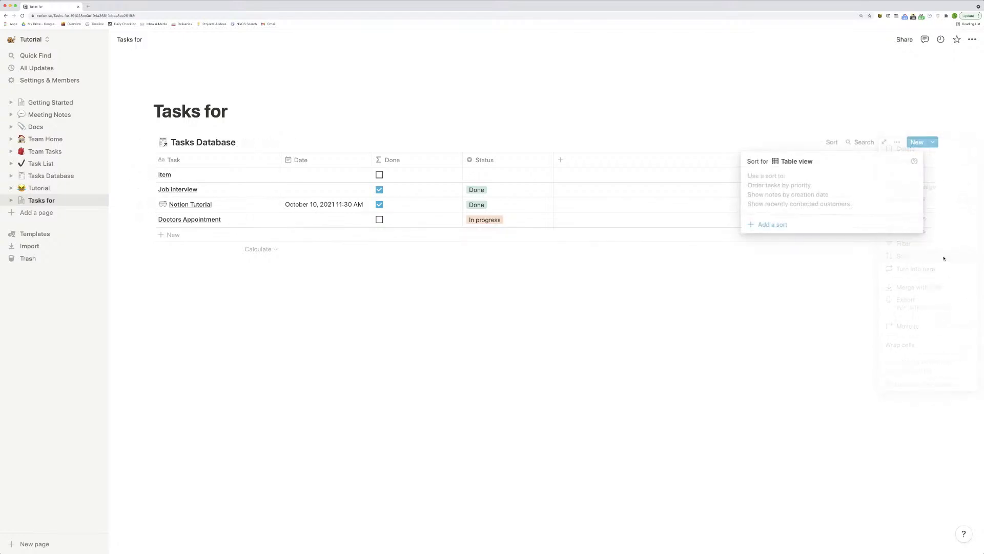
pyautogui.click(777, 225)
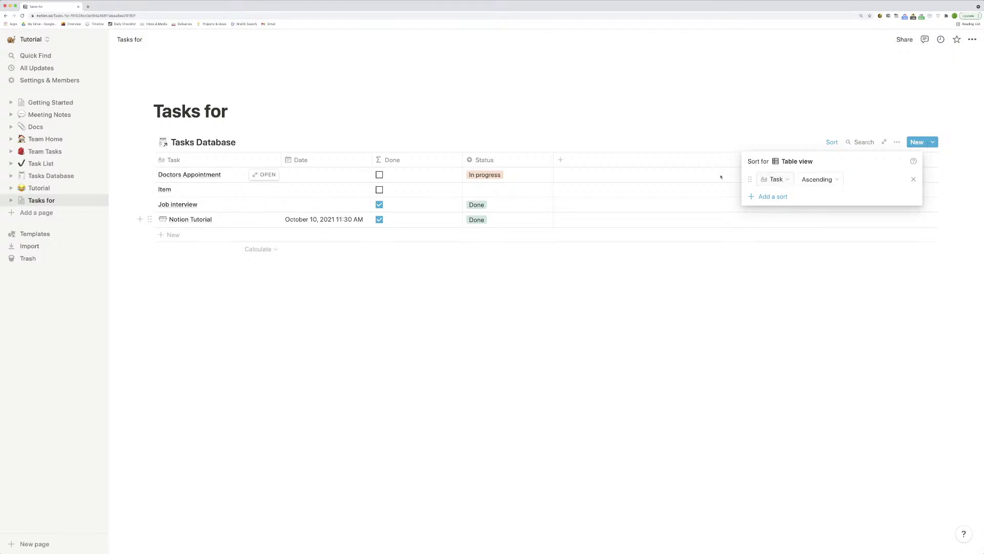
pyautogui.click(775, 179)
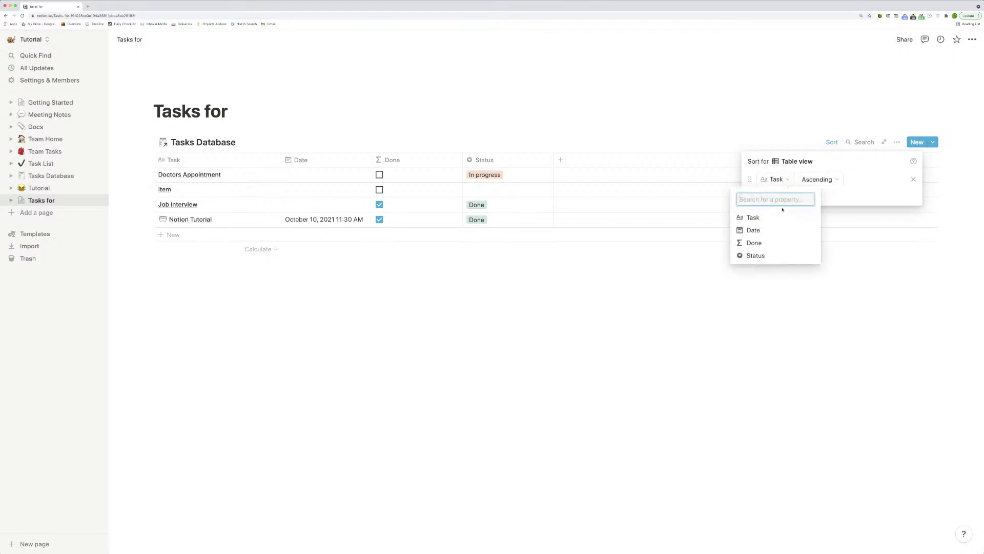
pyautogui.click(771, 234)
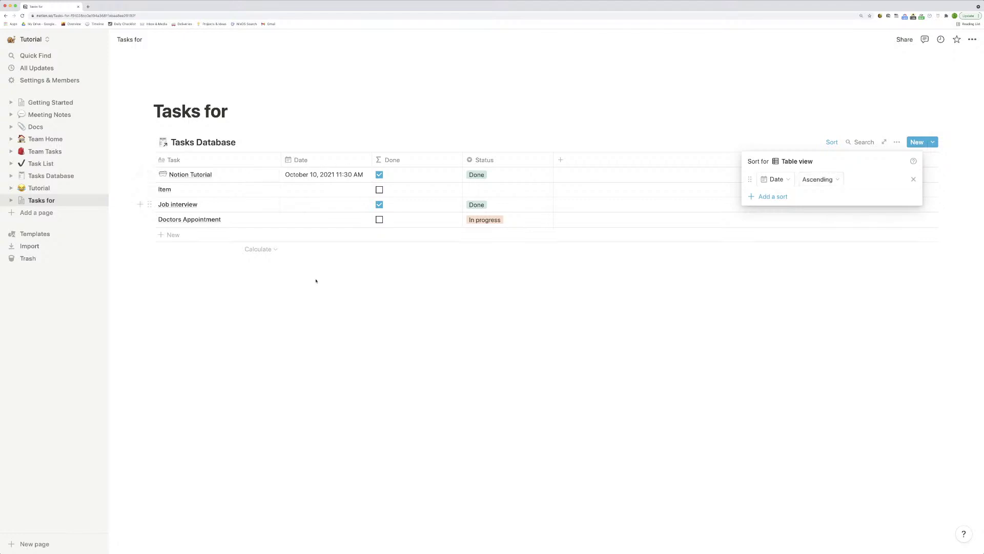
pyautogui.click(329, 201)
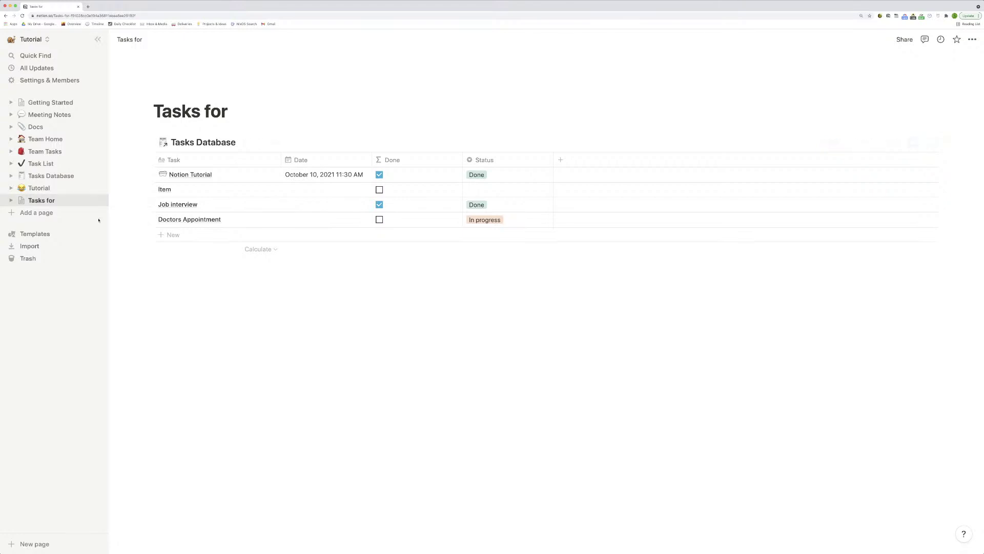
# Compare the row order in the original Tasks Database with the sorted linked database on the Tasks for page.
pyautogui.click(49, 179)
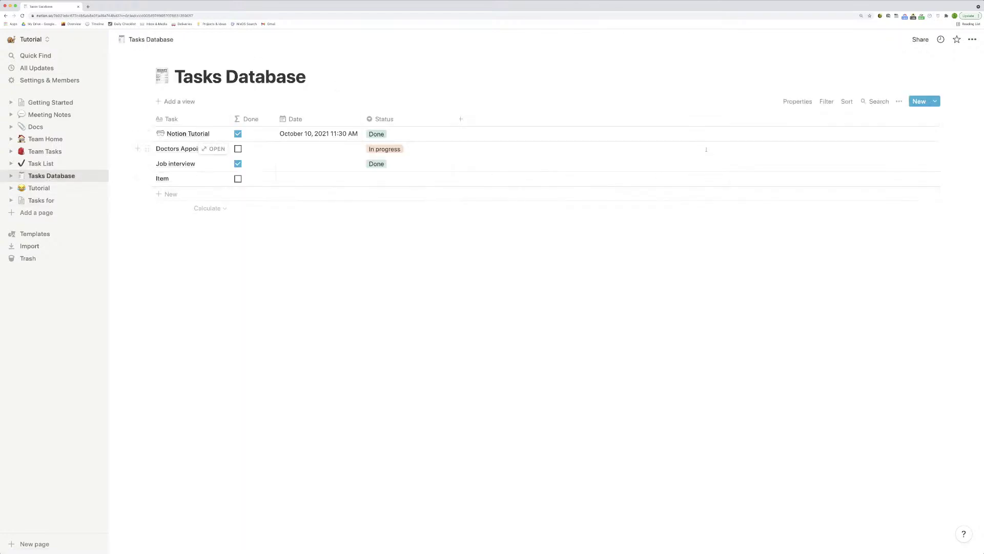
pyautogui.click(43, 200)
pyautogui.click(46, 179)
pyautogui.click(43, 200)
pyautogui.click(58, 177)
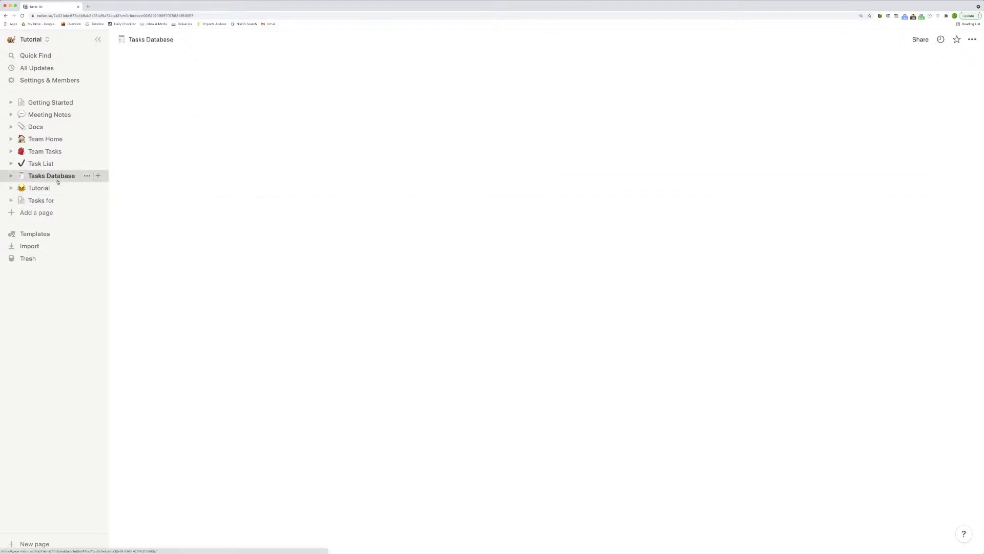
pyautogui.click(43, 200)
pyautogui.click(51, 176)
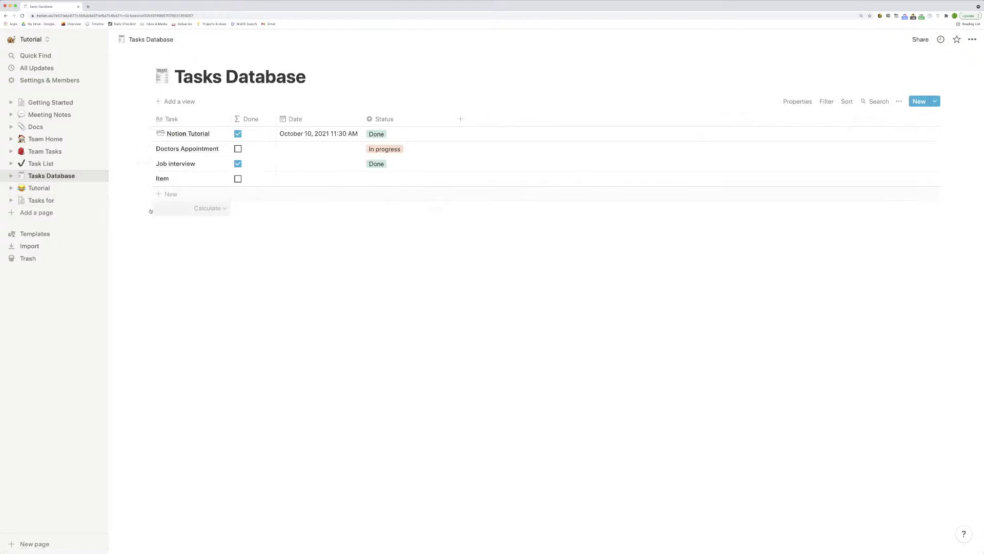
pyautogui.click(41, 200)
pyautogui.click(51, 176)
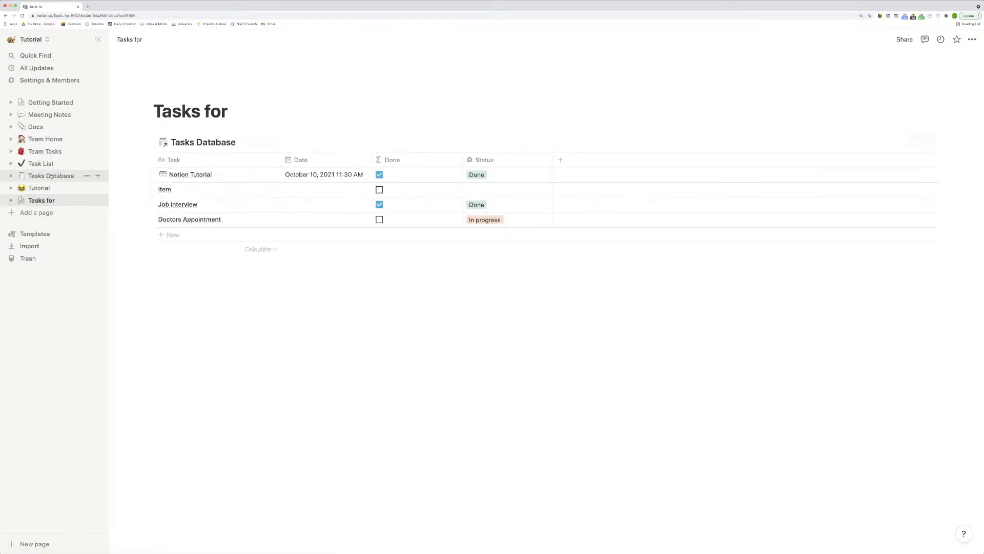
pyautogui.click(61, 200)
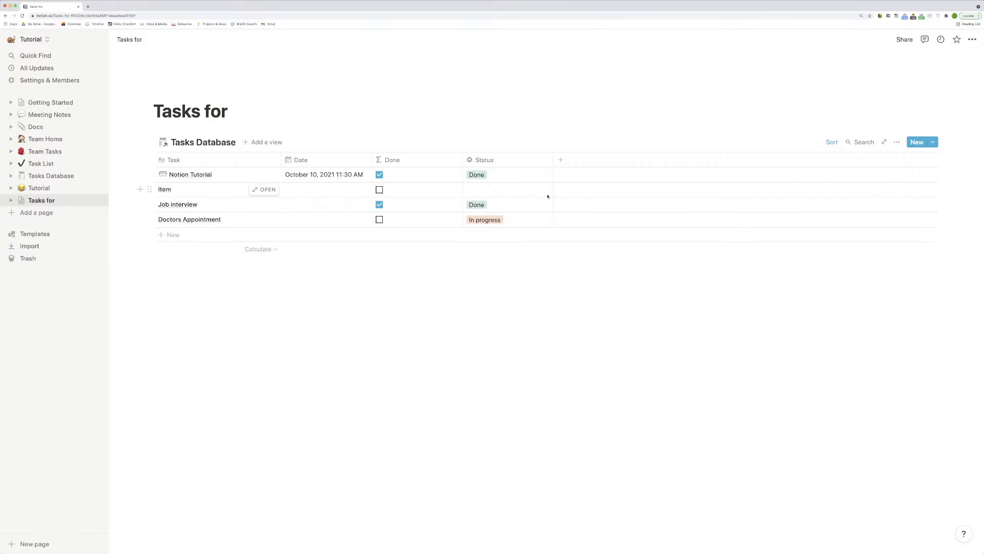
pyautogui.click(56, 174)
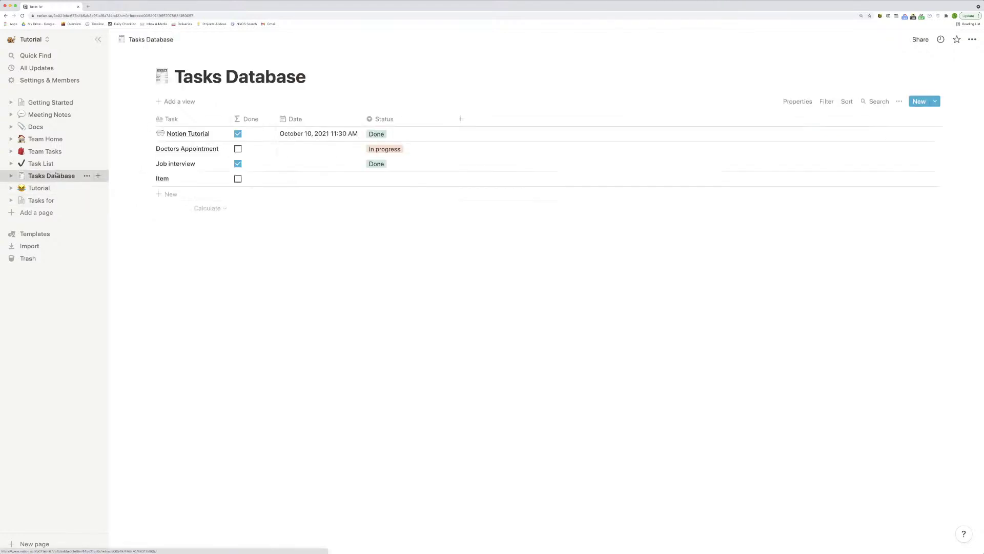
pyautogui.click(50, 199)
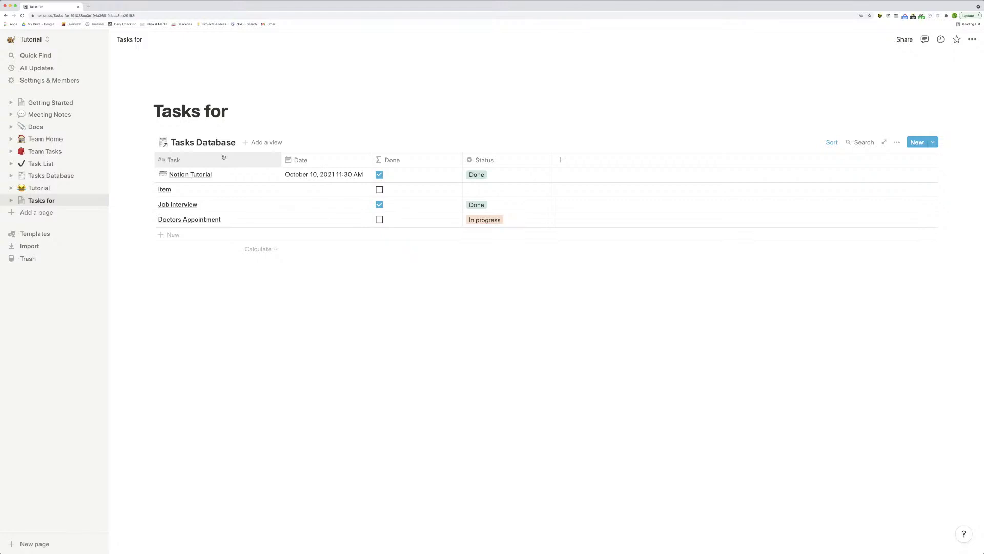
# Add a task "Listen to Sami Yusuf" to the linked database and set its Status to Done.
pyautogui.click(203, 236)
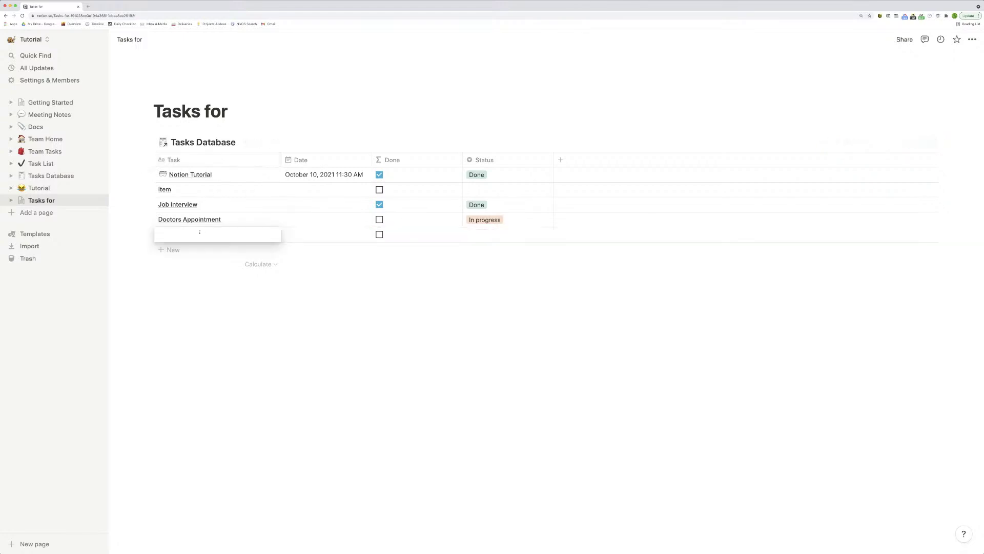
pyautogui.write('Listen to Sami Yusuf')
pyautogui.press('Escape')
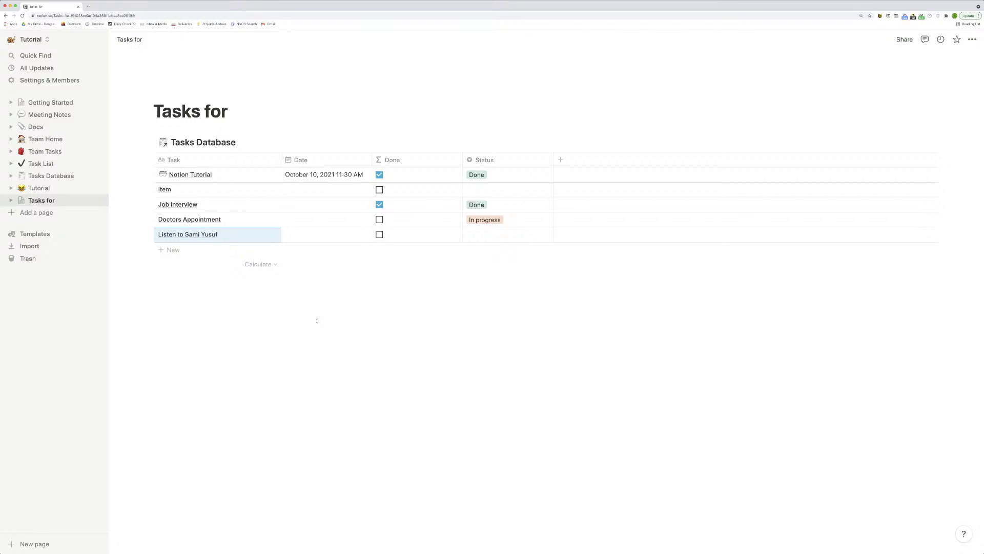
pyautogui.click(379, 235)
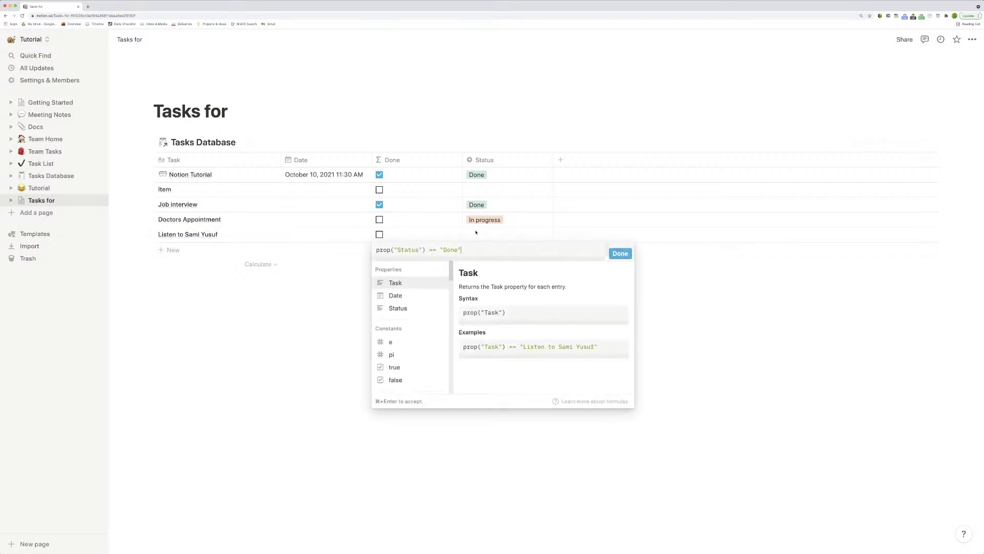
pyautogui.click(476, 232)
pyautogui.click(485, 288)
pyautogui.click(510, 331)
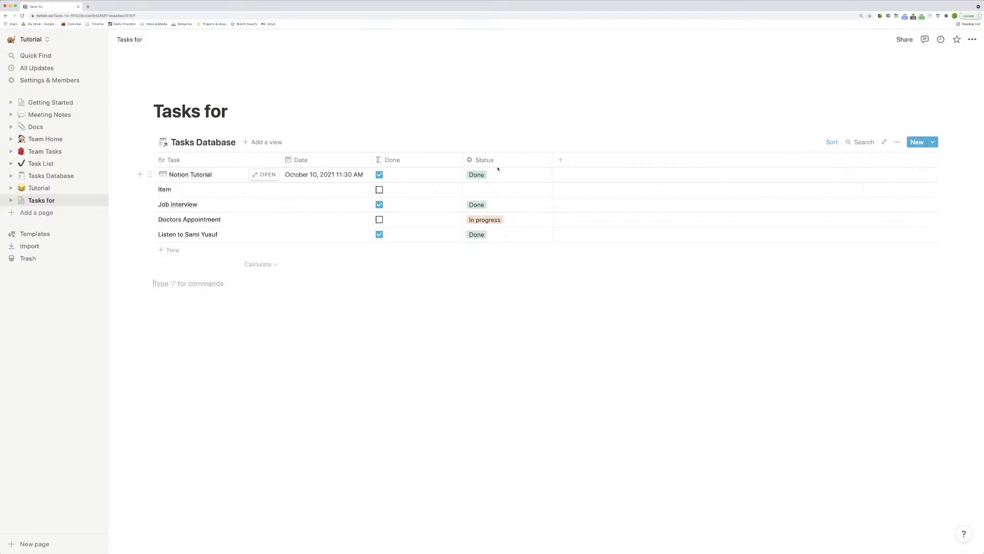
# Add a Calendar view to the linked Tasks Database.
pyautogui.click(271, 147)
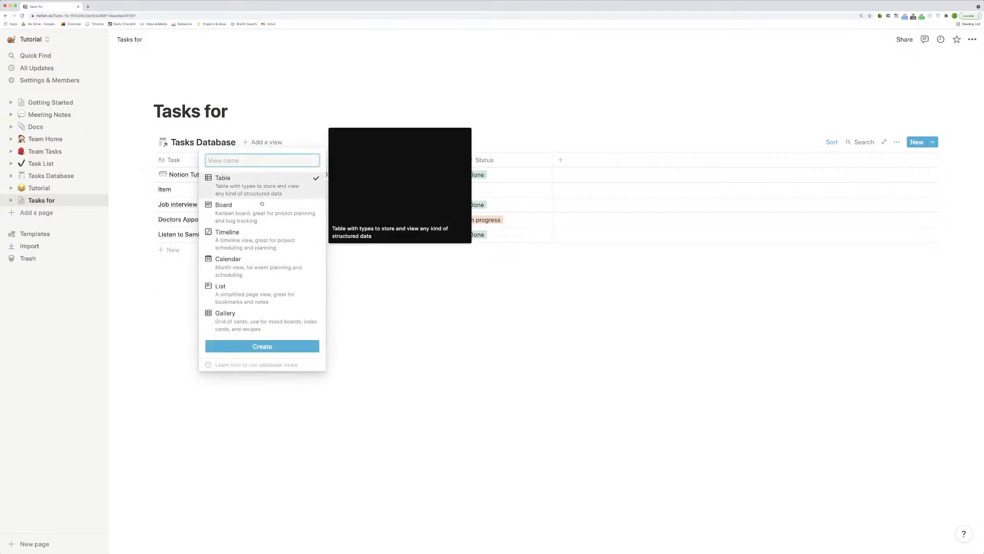
pyautogui.click(269, 271)
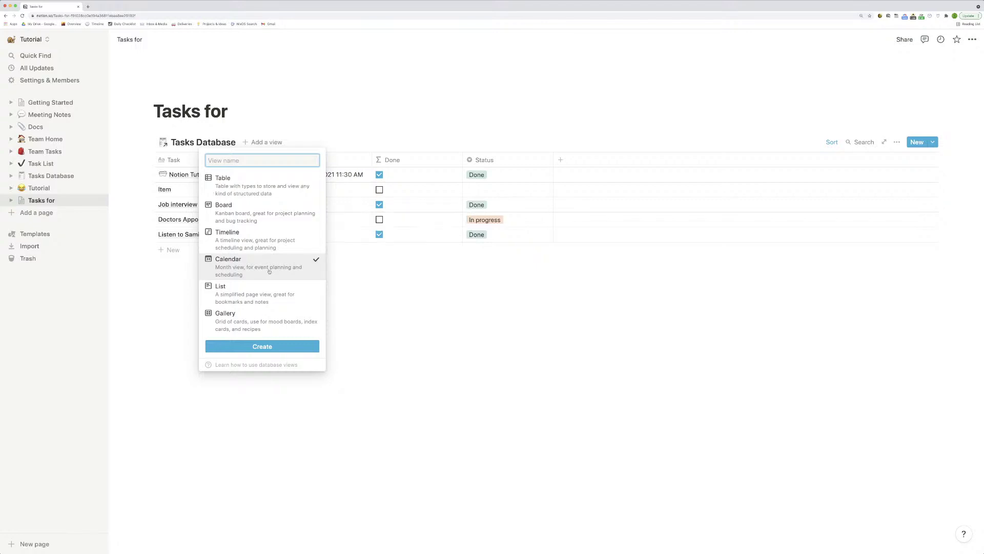
pyautogui.click(254, 346)
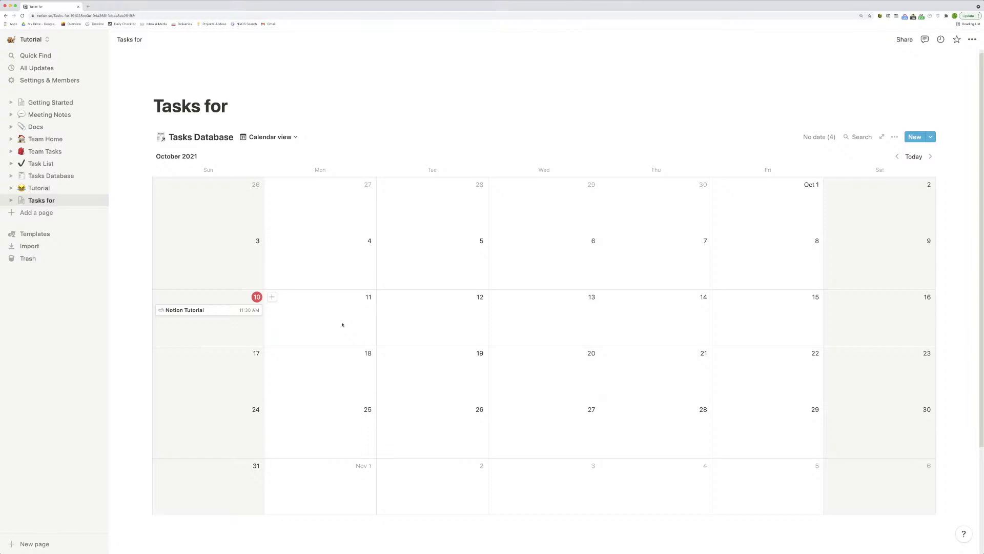
# Add a task on October 11, 2021 in the calendar, titled as giving a shoutout to a person by first name.
pyautogui.click(217, 310)
pyautogui.click(216, 265)
pyautogui.click(272, 296)
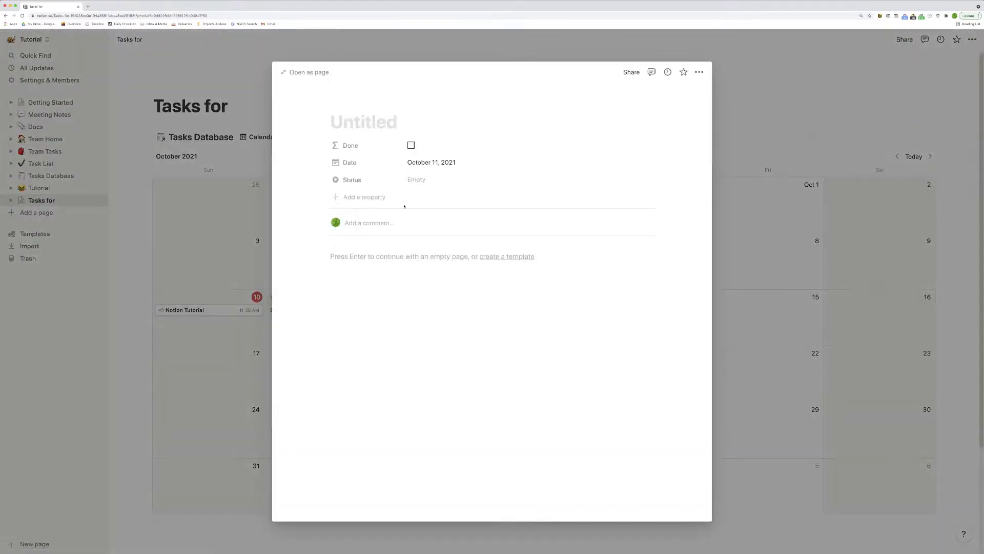
pyautogui.write('Give Bat')
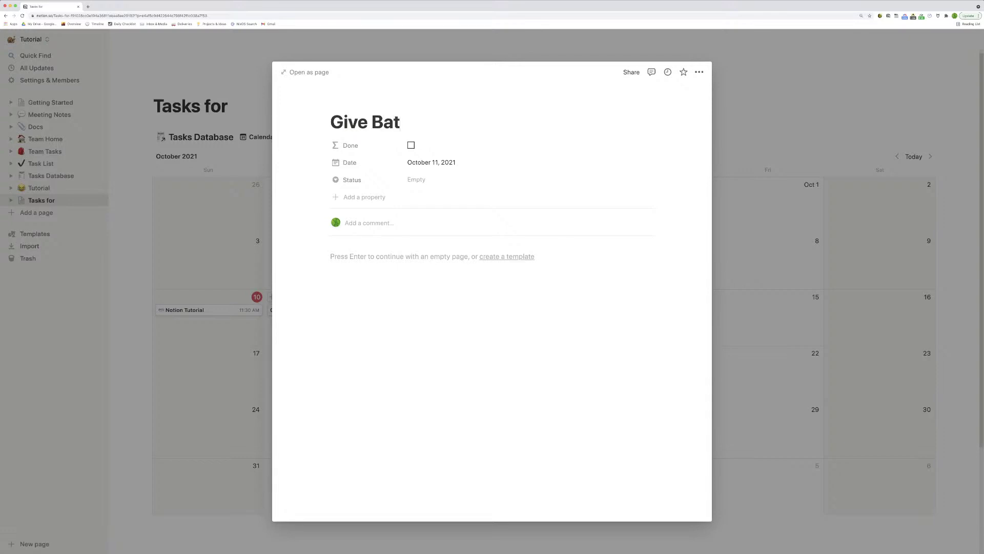
pyautogui.write('oul shoutout')
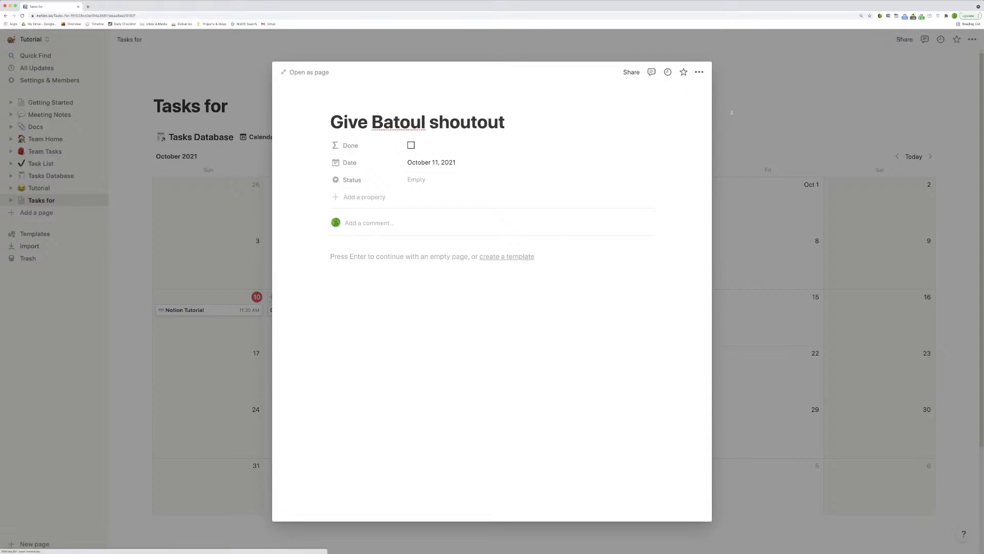
pyautogui.press('Escape')
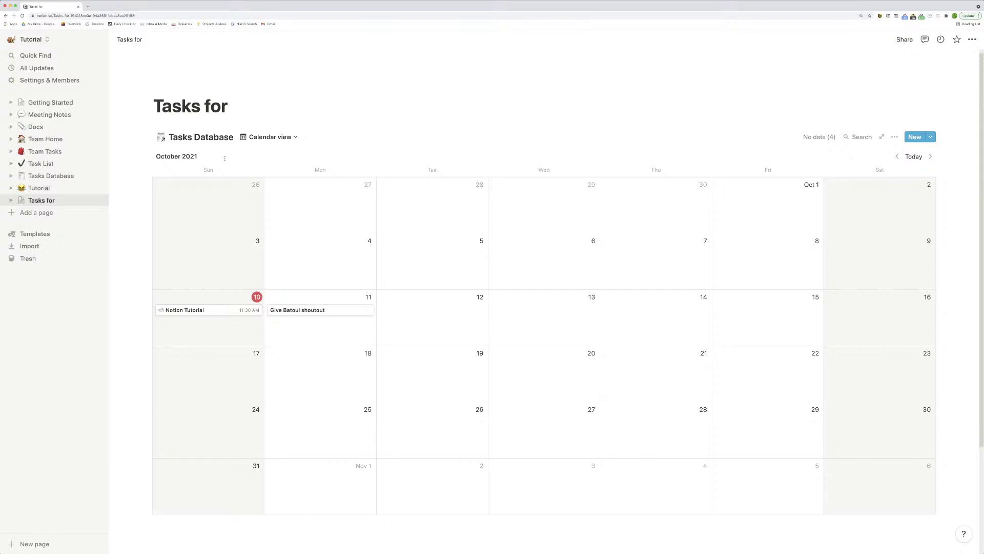
# Browse the linked calendar through other months and return to the current month.
pyautogui.click(931, 156)
pyautogui.click(931, 157)
pyautogui.click(931, 156)
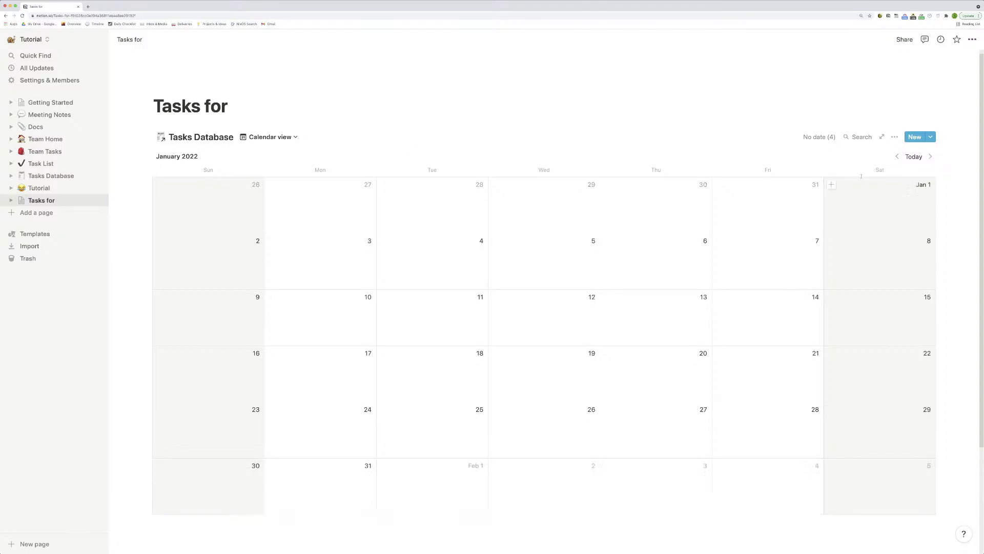
pyautogui.click(898, 156)
pyautogui.click(898, 156)
pyautogui.click(897, 157)
pyautogui.click(930, 156)
pyautogui.click(931, 157)
pyautogui.click(930, 156)
pyautogui.click(931, 156)
pyautogui.click(931, 156)
pyautogui.click(931, 156)
pyautogui.click(914, 156)
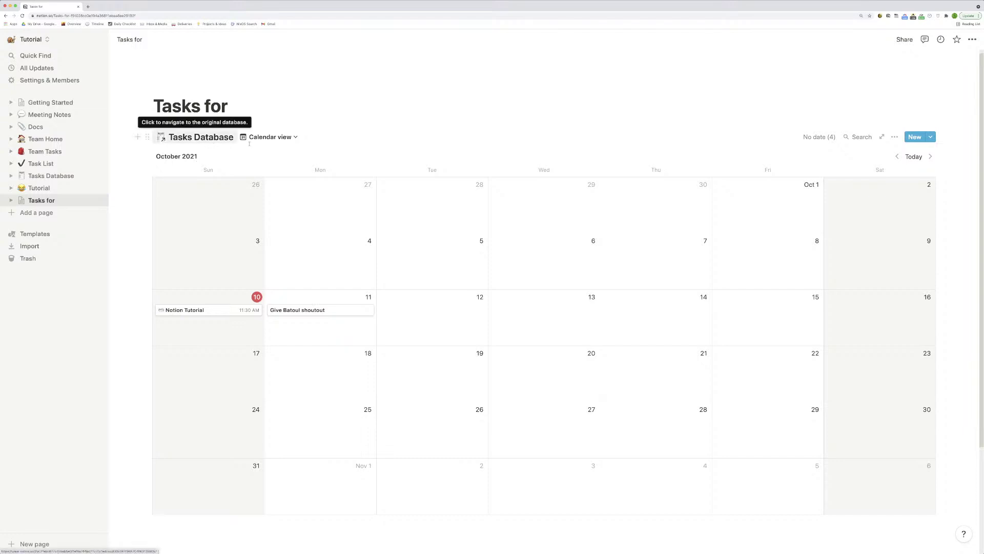
# Add a Timeline view to the linked Tasks Database and extend the shoutout task's end date to October 15.
pyautogui.click(265, 137)
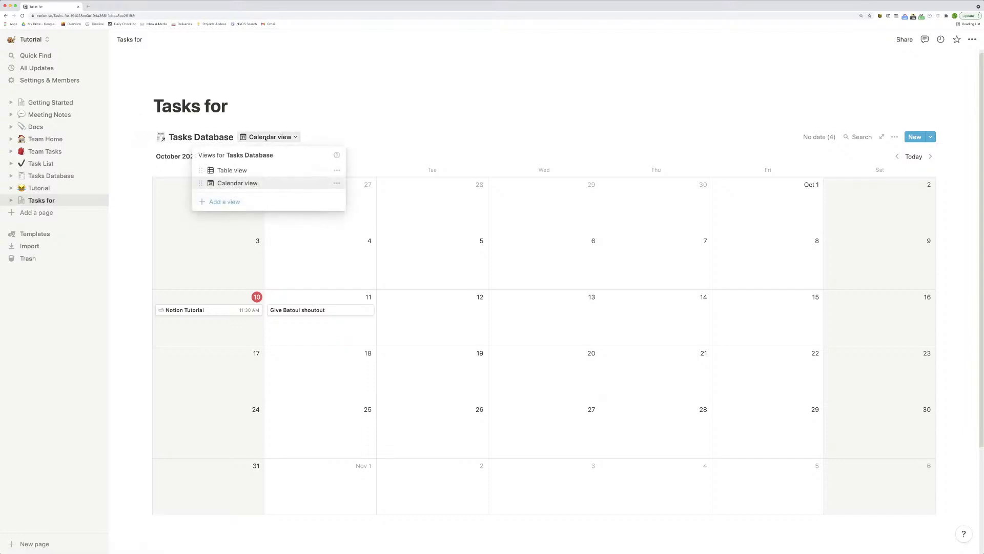
pyautogui.click(239, 203)
pyautogui.click(395, 182)
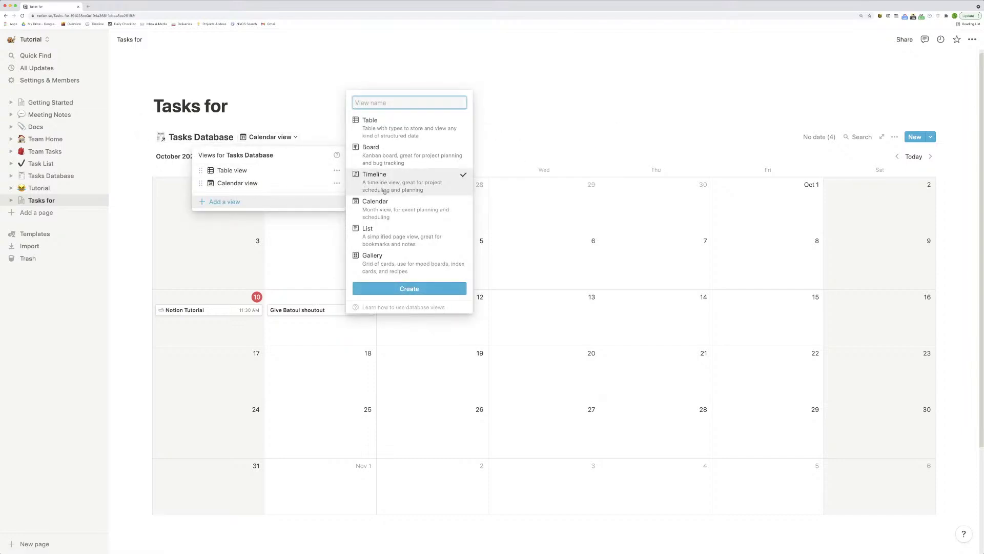
pyautogui.click(410, 289)
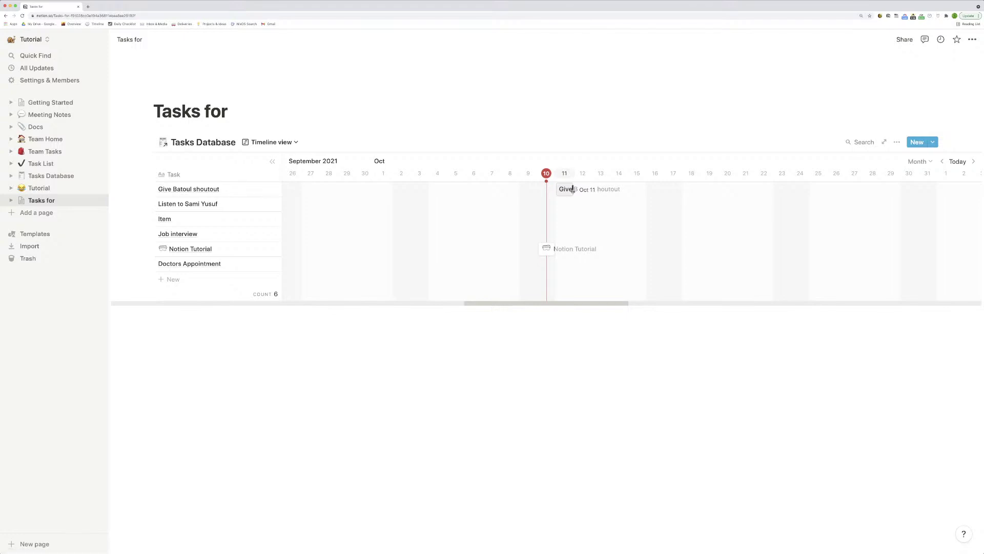
pyautogui.moveTo(572, 190); pyautogui.dragTo(646, 190)
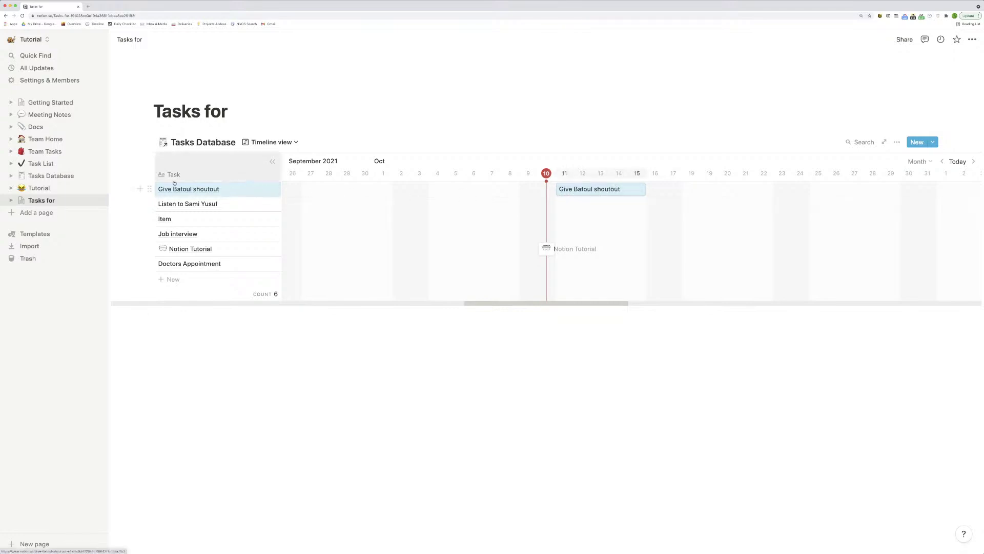
# Check the shoutout task's date range in the original Tasks Database, and return to the Tasks for page.
pyautogui.click(69, 176)
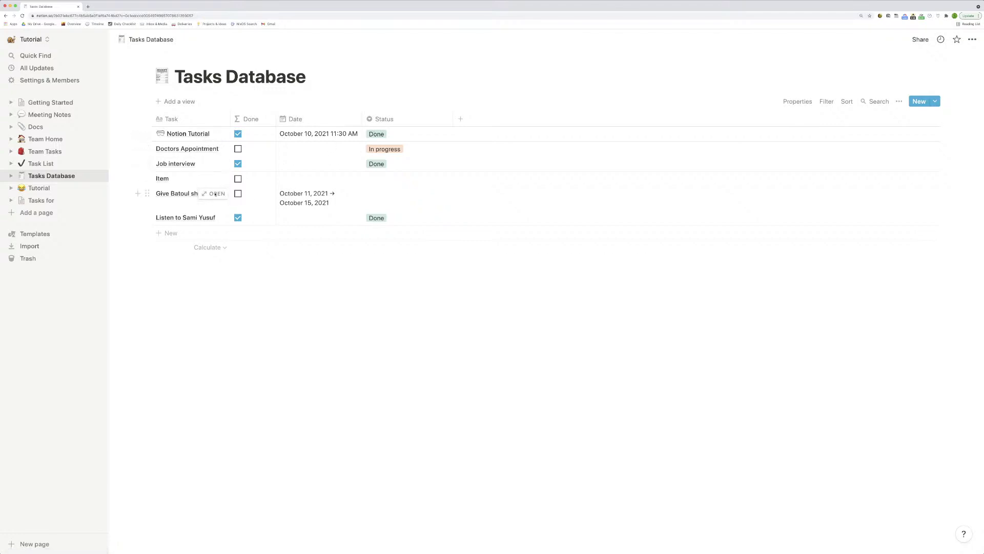
pyautogui.click(311, 203)
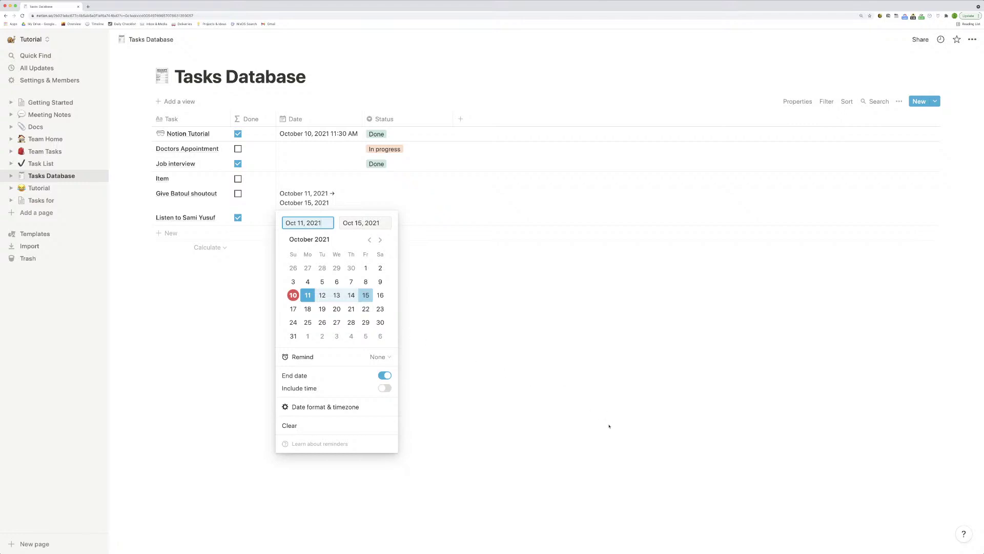
pyautogui.click(503, 402)
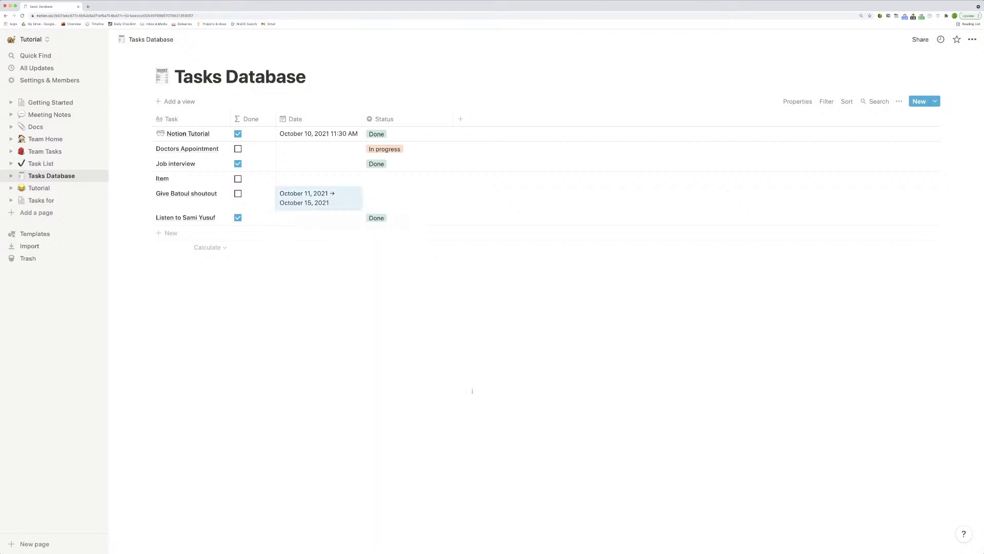
pyautogui.click(42, 200)
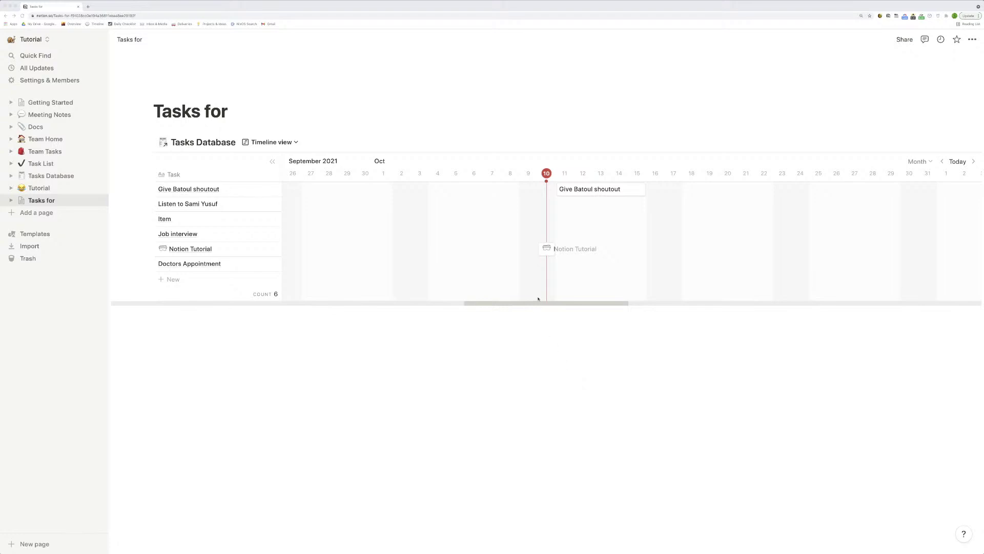
pyautogui.click(51, 175)
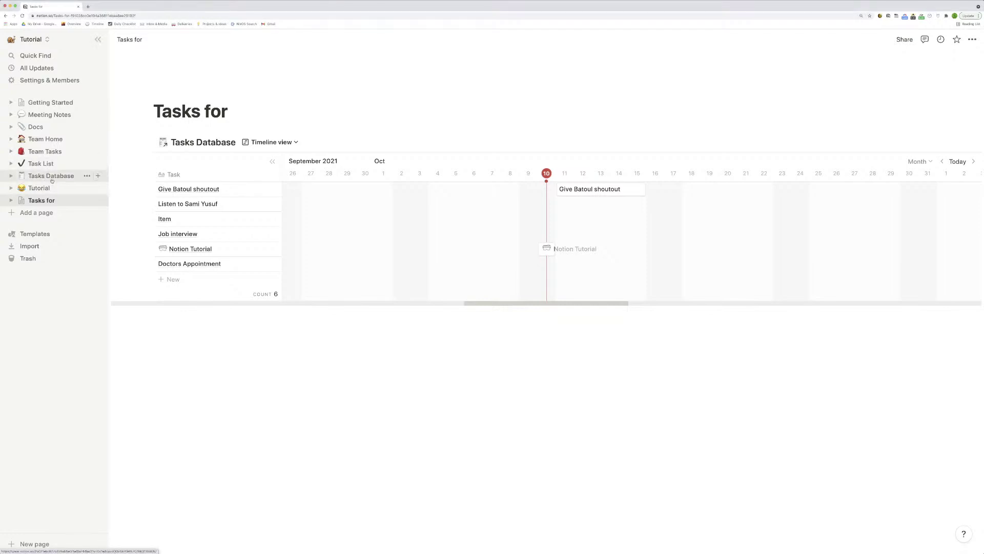
pyautogui.click(50, 201)
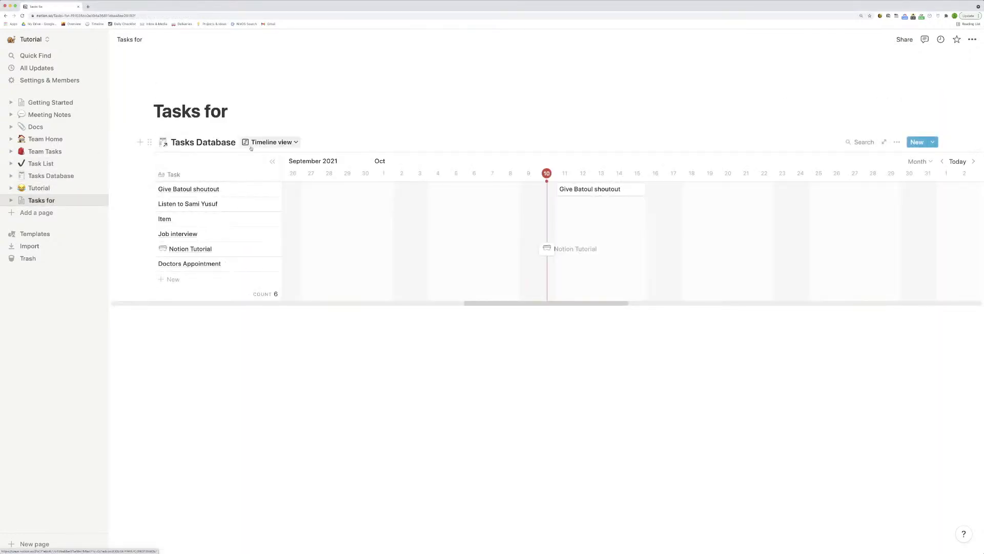
pyautogui.click(266, 142)
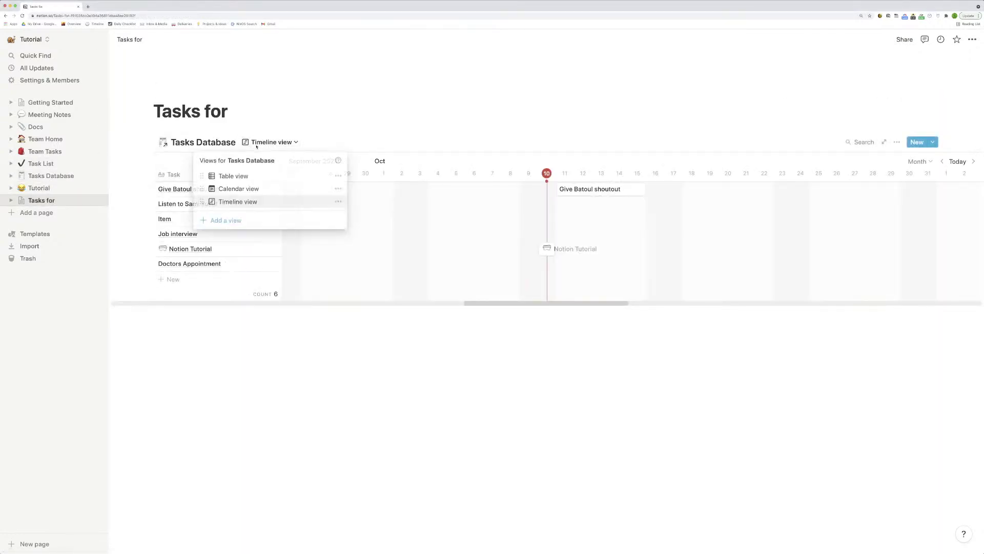
pyautogui.click(245, 219)
pyautogui.moveTo(401, 171)
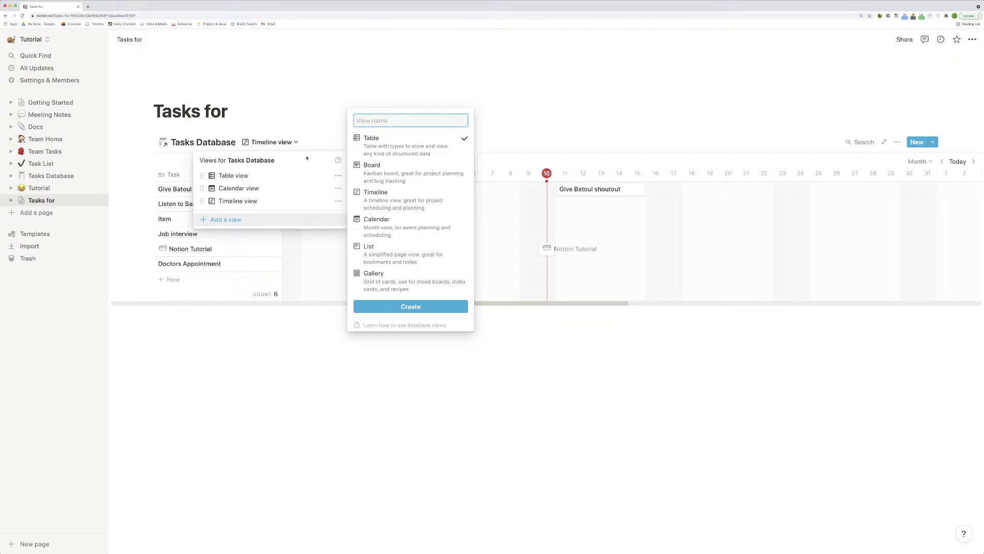
pyautogui.press('Escape')
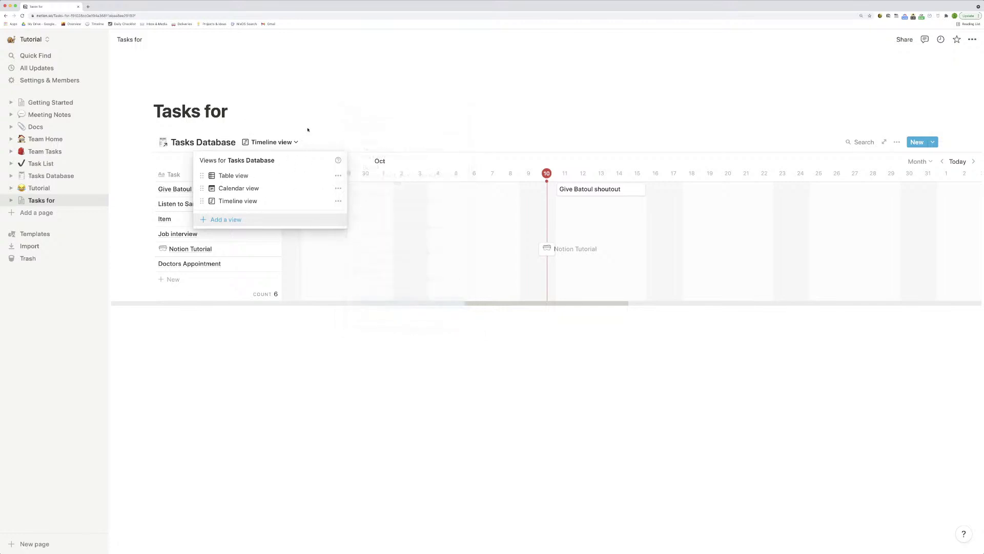
pyautogui.press('Escape')
# Delete the Calendar view from the linked Tasks Database.
pyautogui.click(287, 144)
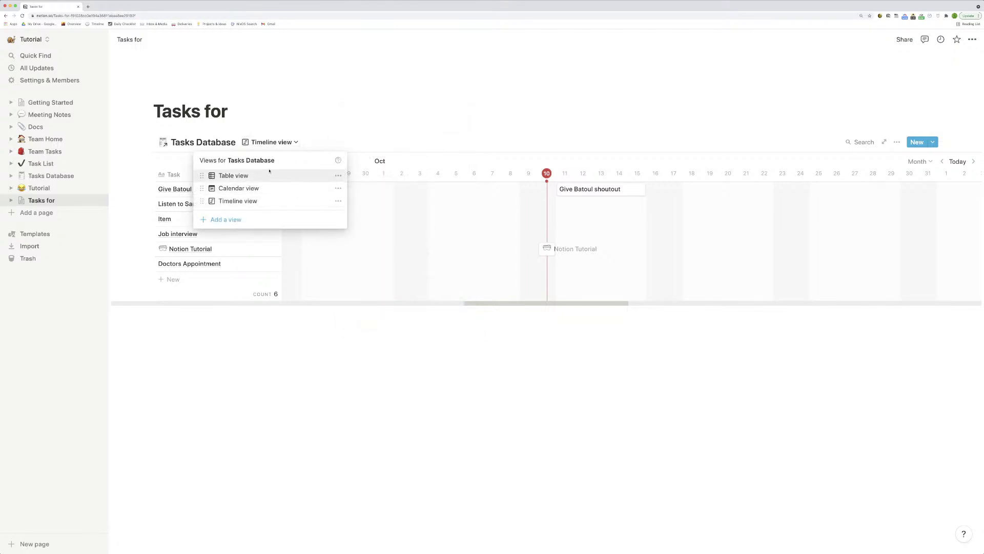
pyautogui.click(336, 189)
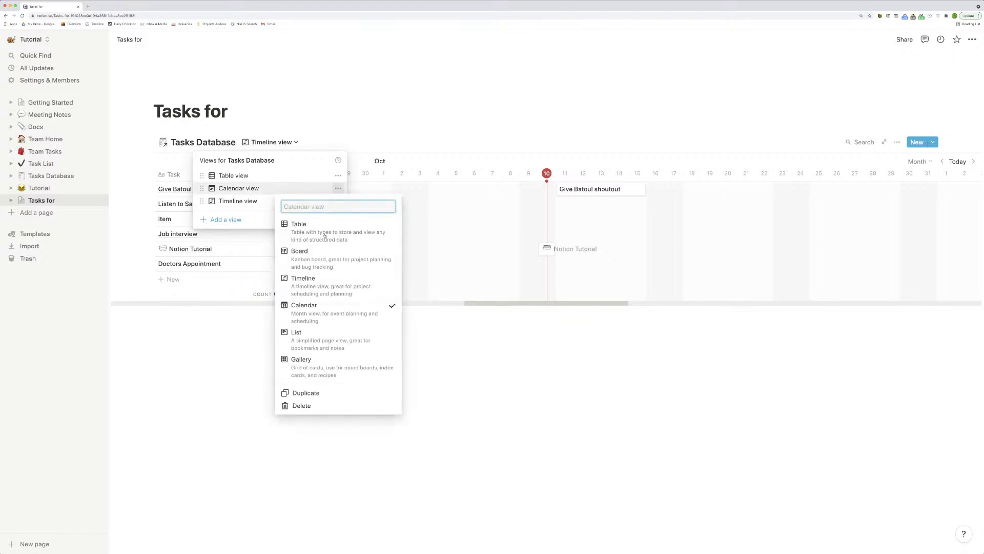
pyautogui.click(331, 405)
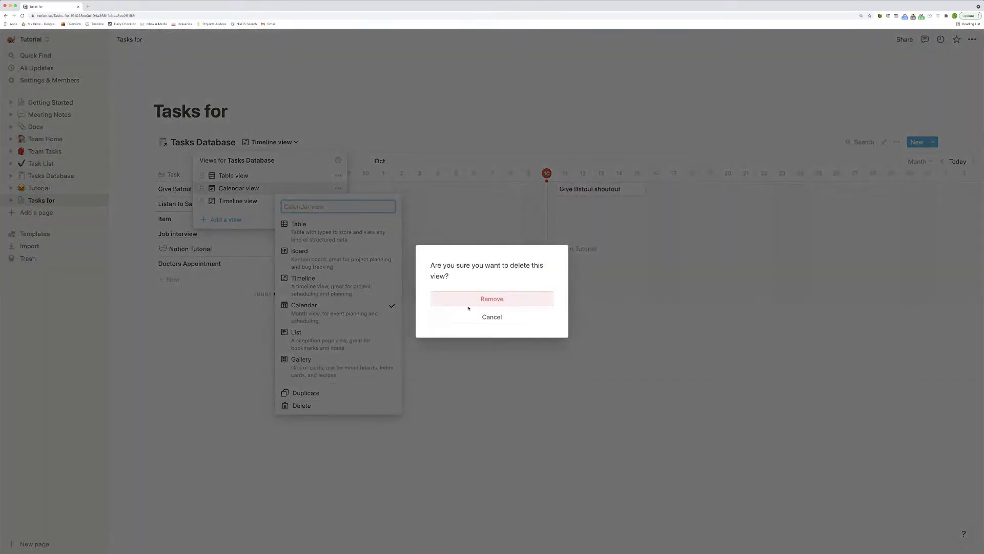
pyautogui.click(468, 303)
# Delete the Table view from the linked Tasks Database, keeping only the Timeline view.
pyautogui.click(277, 142)
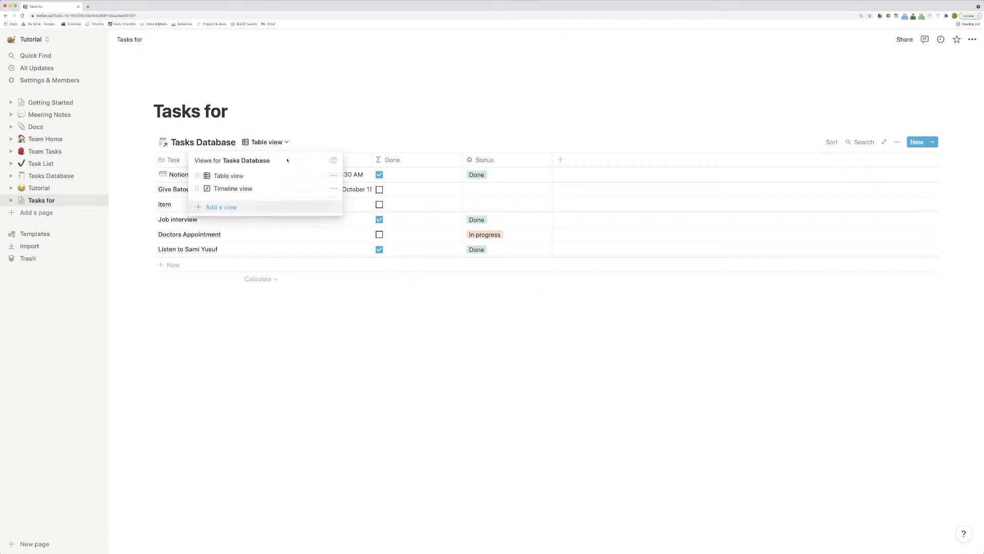
pyautogui.click(333, 175)
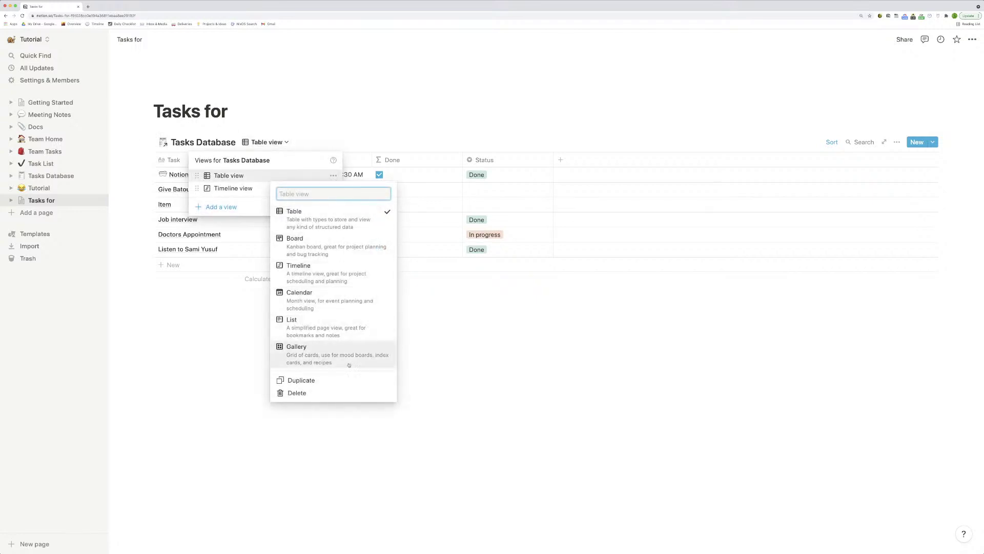
pyautogui.click(346, 392)
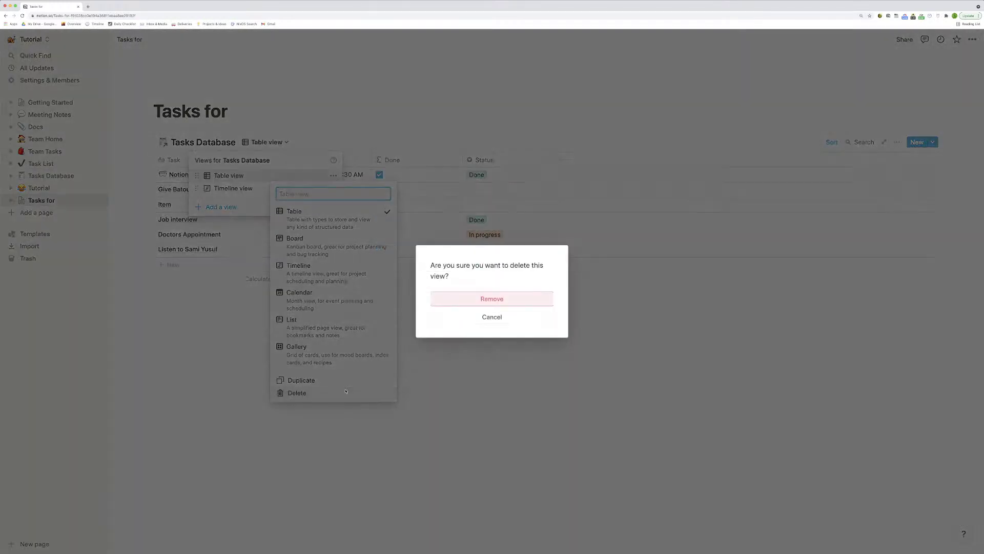
pyautogui.click(480, 297)
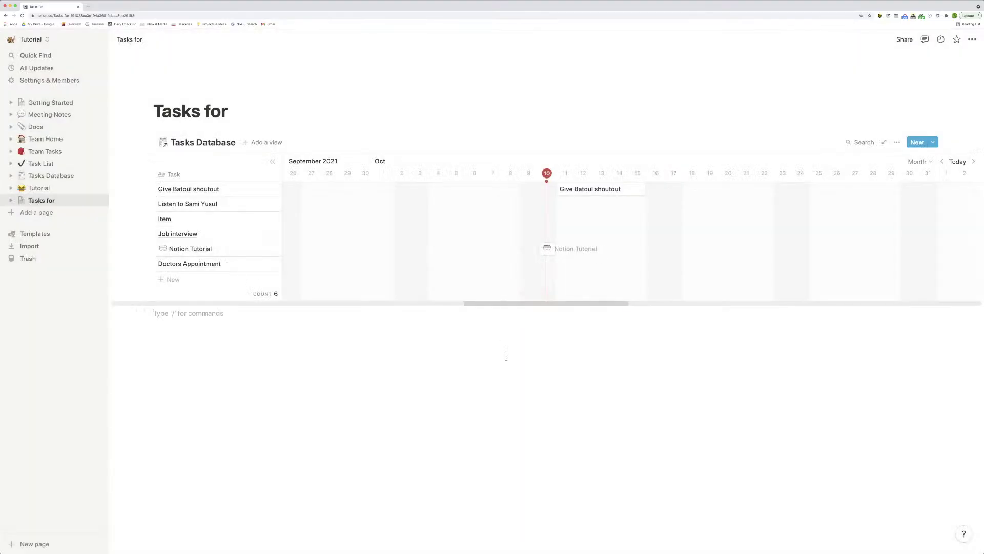
# Insert a second linked database of Tasks Database below the timeline on the Tasks for page.
pyautogui.write('/link')
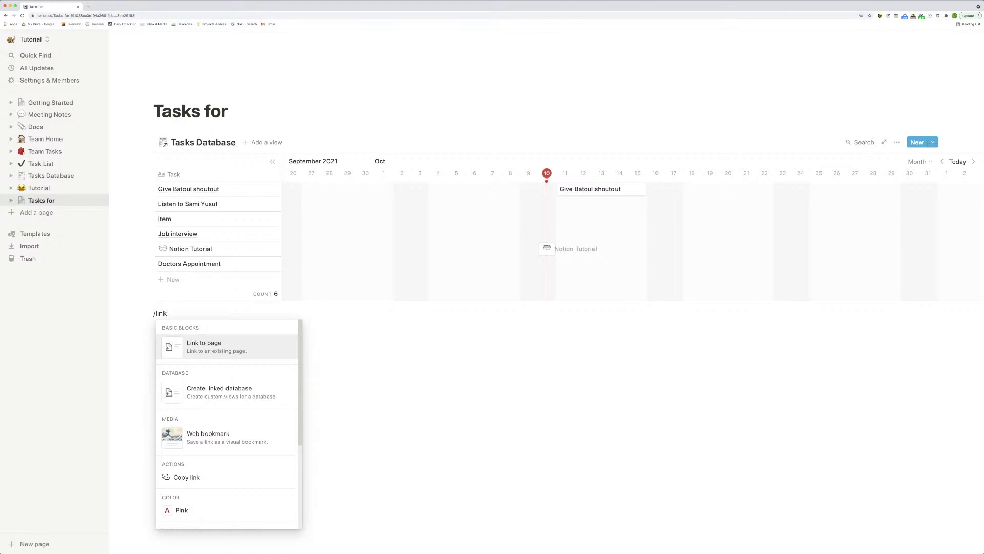
pyautogui.press('Down')
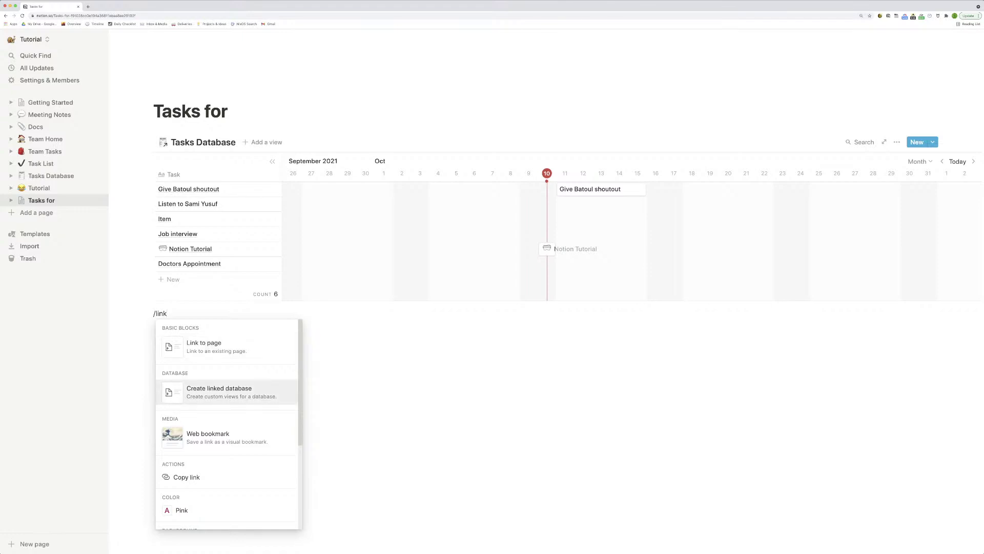
pyautogui.press('Return')
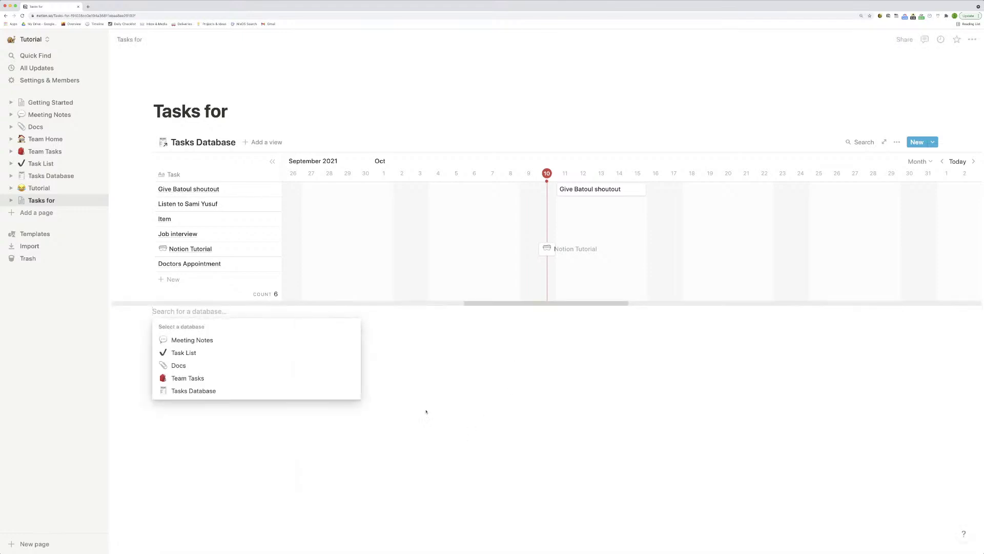
pyautogui.click(266, 392)
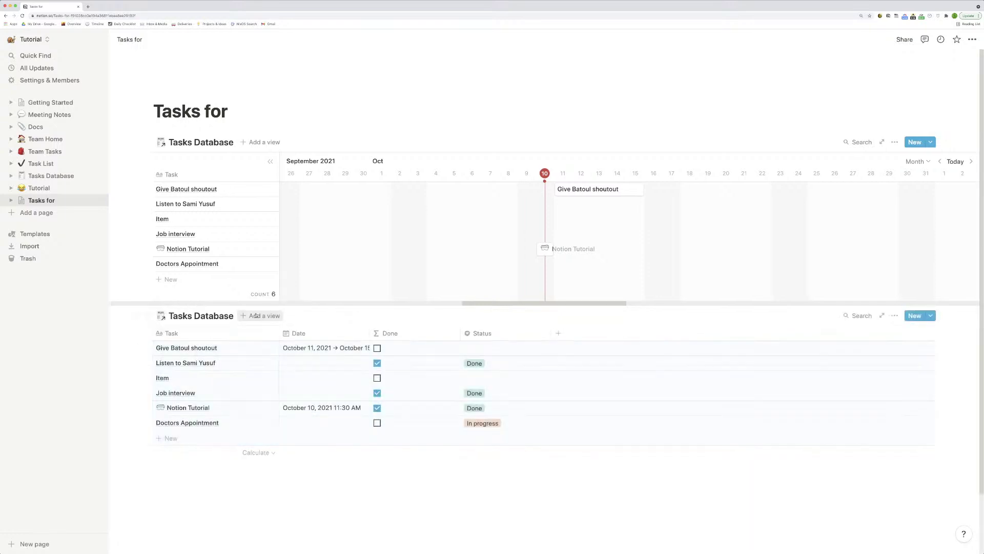
# Add a Board view to the second linked Tasks Database.
pyautogui.click(262, 316)
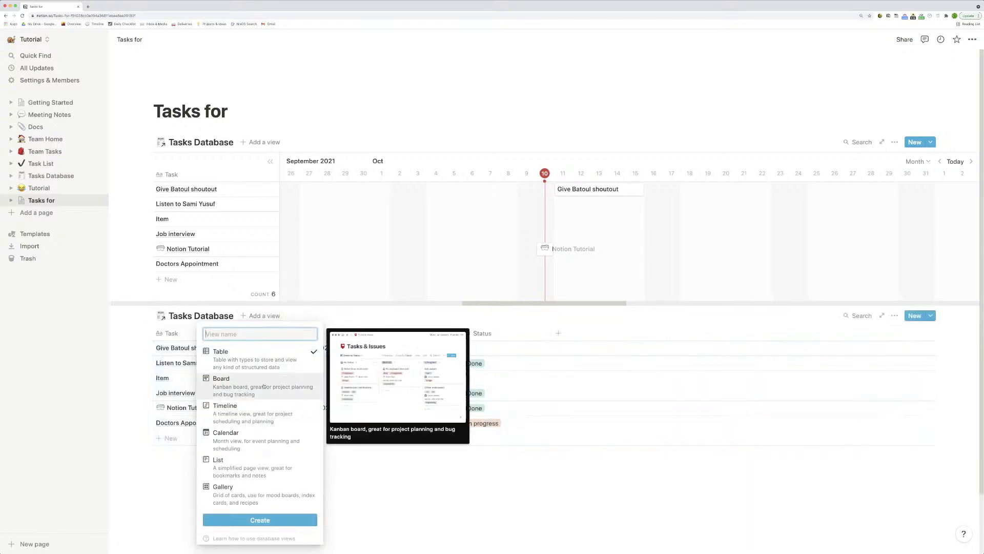
pyautogui.click(246, 385)
pyautogui.click(261, 519)
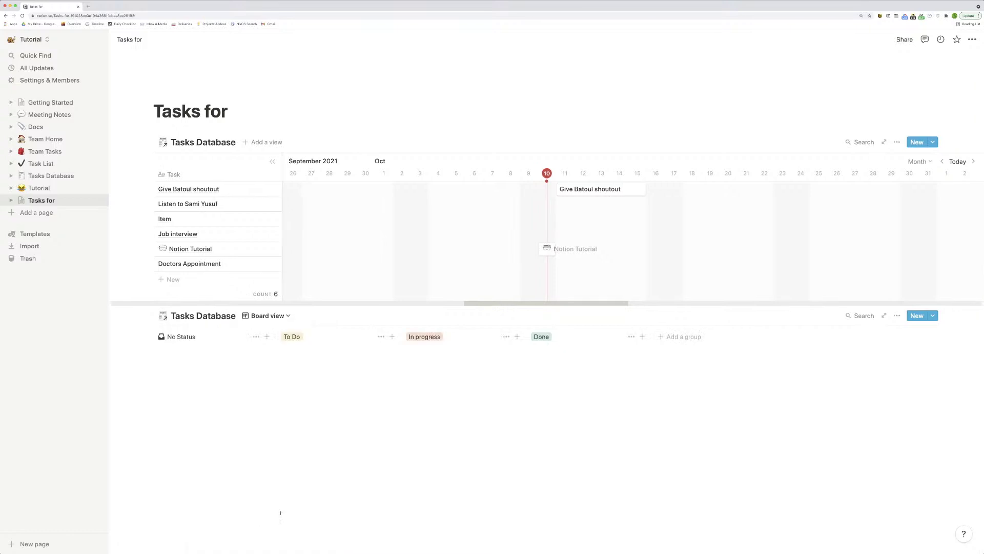
# Delete the Table view from the second linked Tasks Database, keeping only the Board view.
pyautogui.click(266, 318)
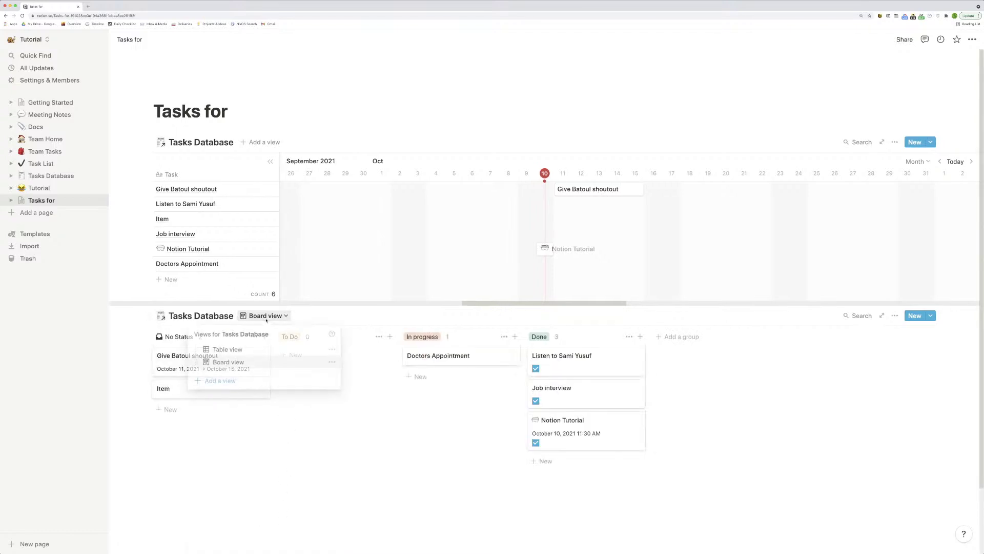
pyautogui.click(333, 349)
pyautogui.click(296, 335)
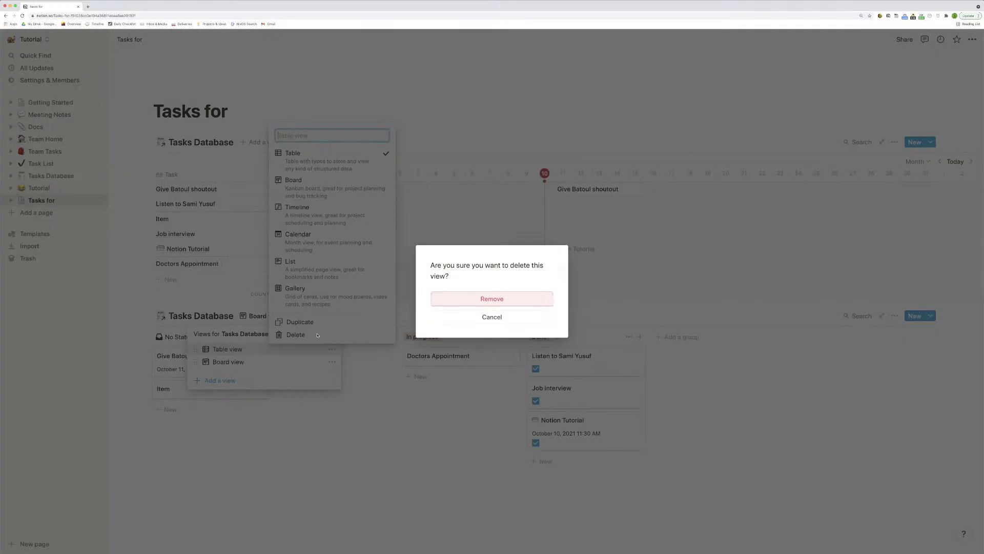
pyautogui.click(482, 300)
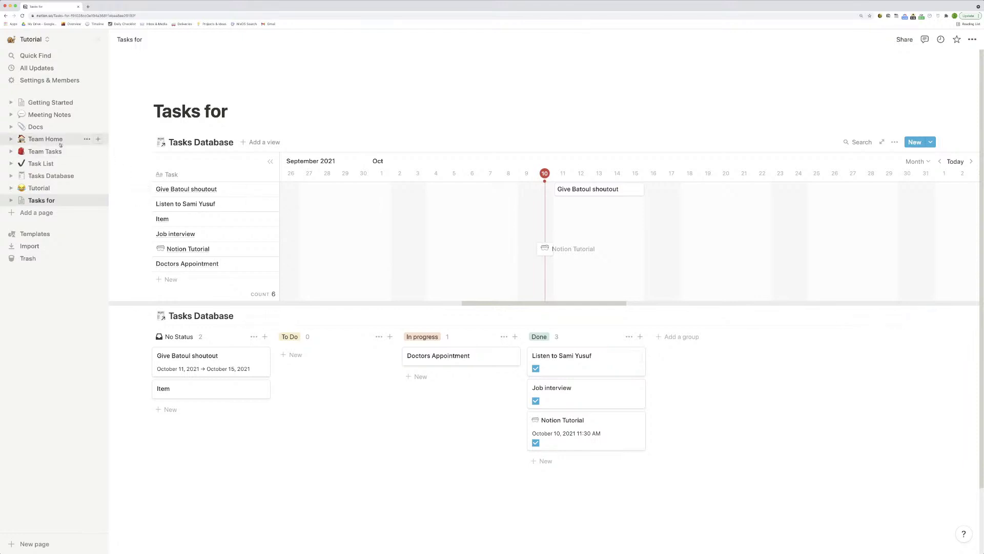
# Open the Tasks Database and inspect the property type of its Status column.
pyautogui.click(50, 176)
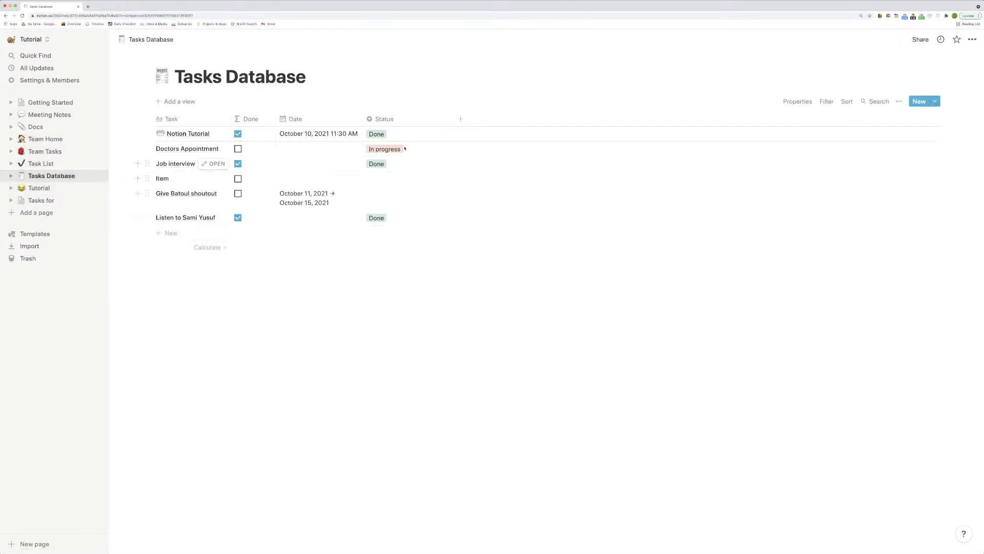
pyautogui.click(398, 121)
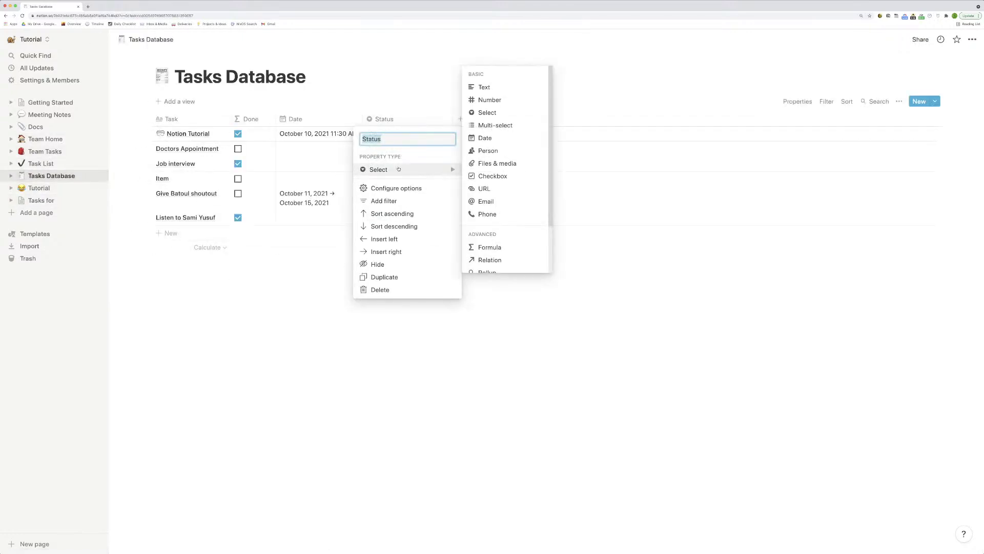
pyautogui.press('Escape')
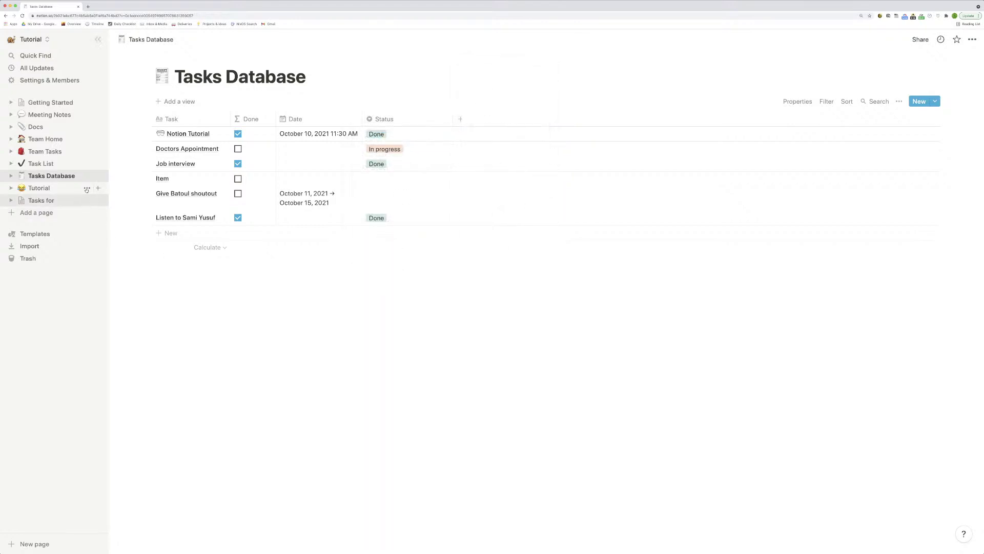
# Move the Listen to Sami Yusuf card from Done to To Do in the board on the Tasks for page.
pyautogui.click(41, 200)
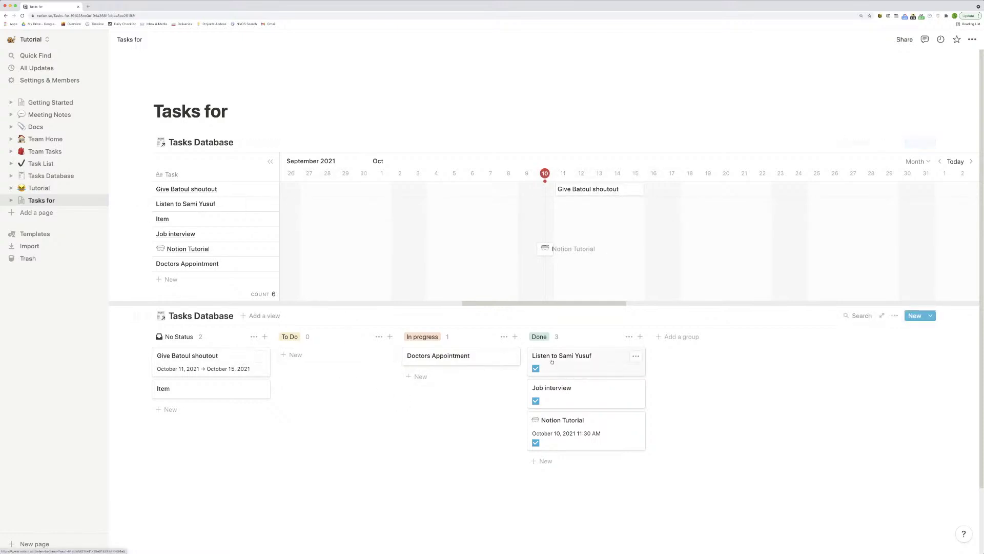
pyautogui.moveTo(577, 356); pyautogui.dragTo(359, 365)
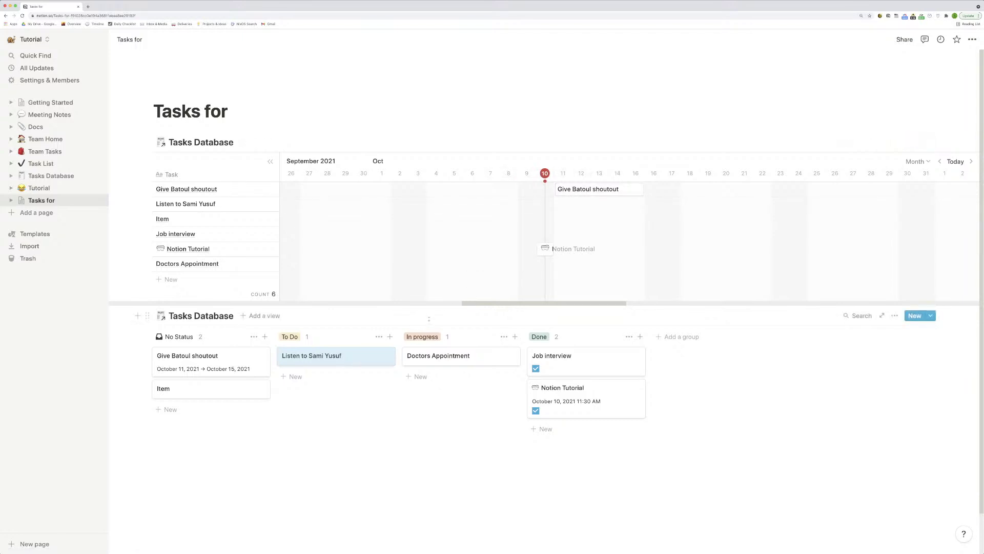
# Check the date field of Listen to Sami Yusuf in the Tasks Database and in its card on the Tasks for page.
pyautogui.click(52, 175)
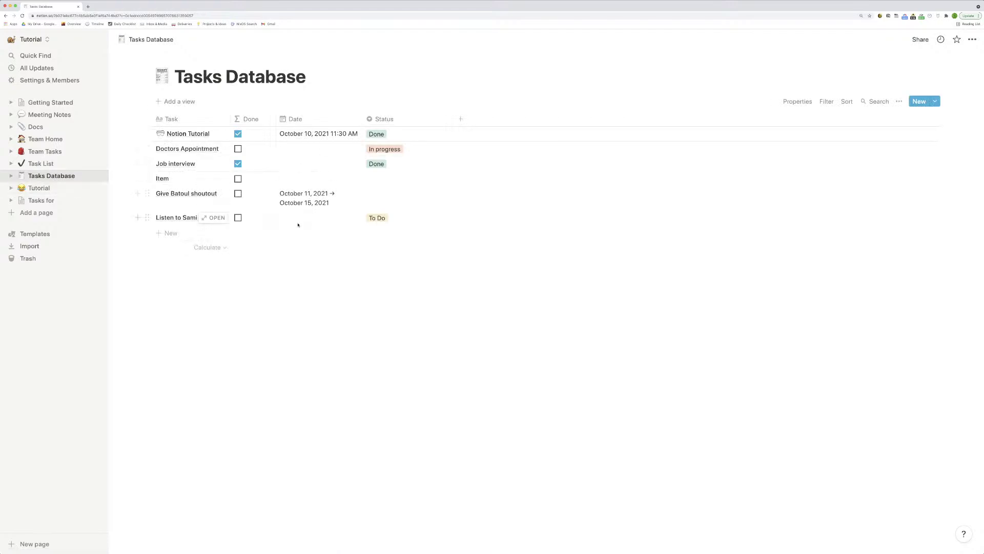
pyautogui.click(300, 217)
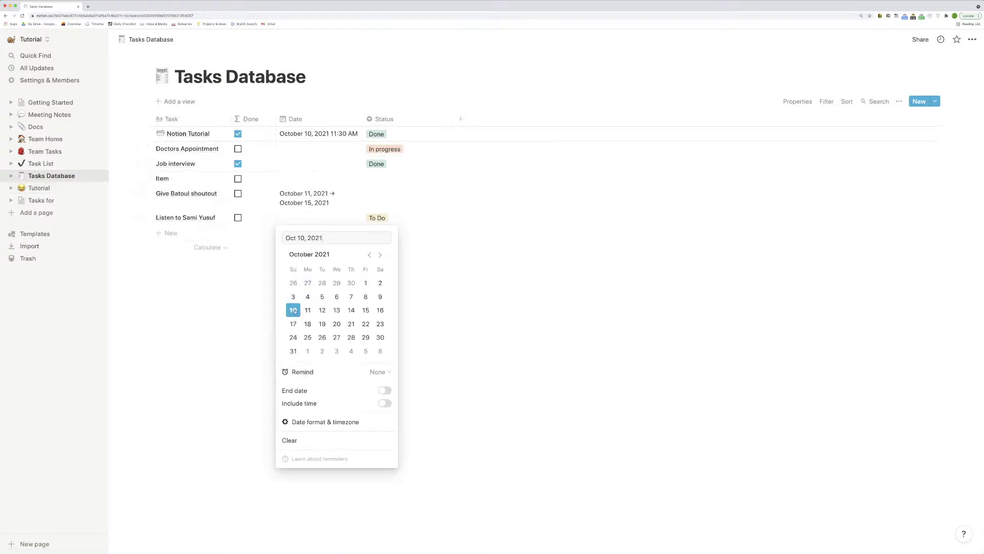
pyautogui.press('Escape')
pyautogui.click(41, 200)
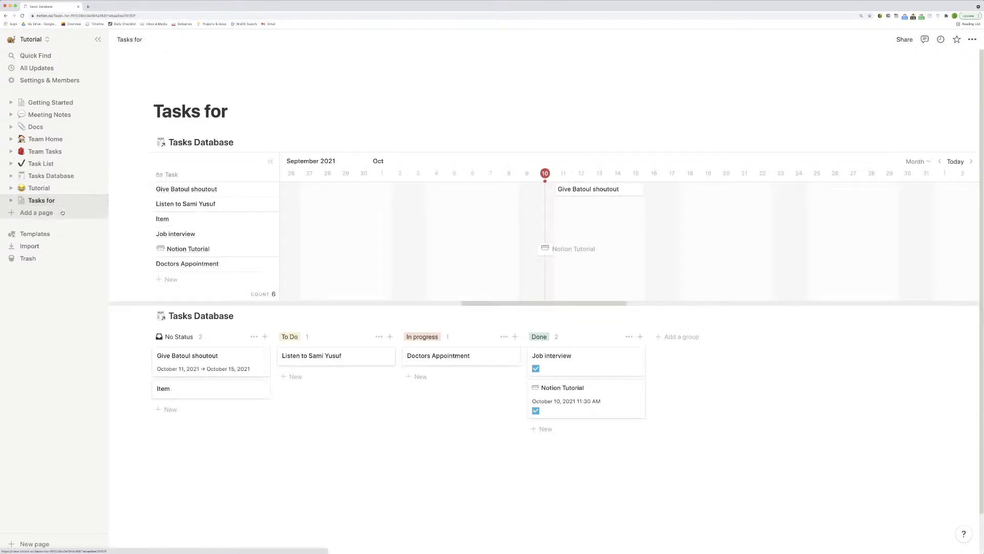
pyautogui.click(318, 358)
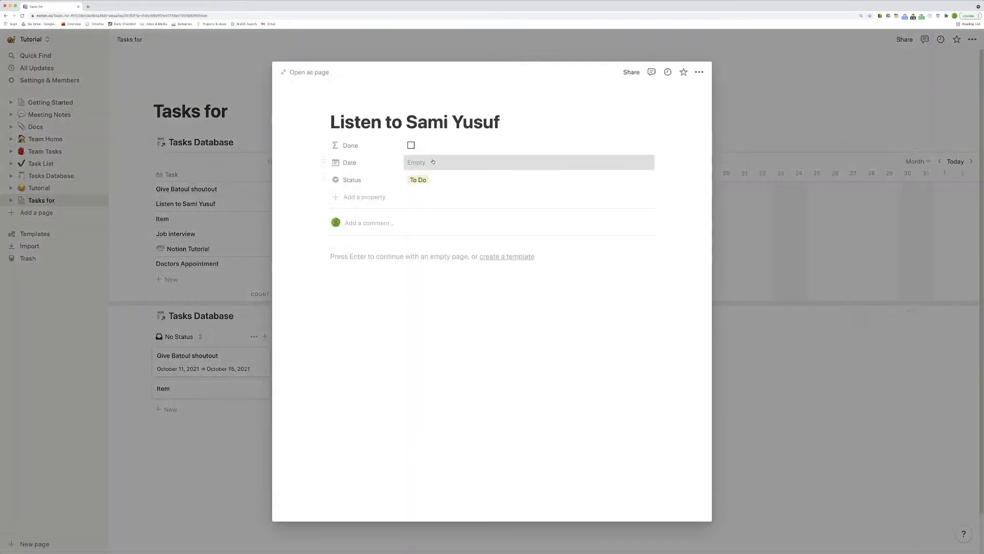
pyautogui.click(423, 162)
pyautogui.press('Escape')
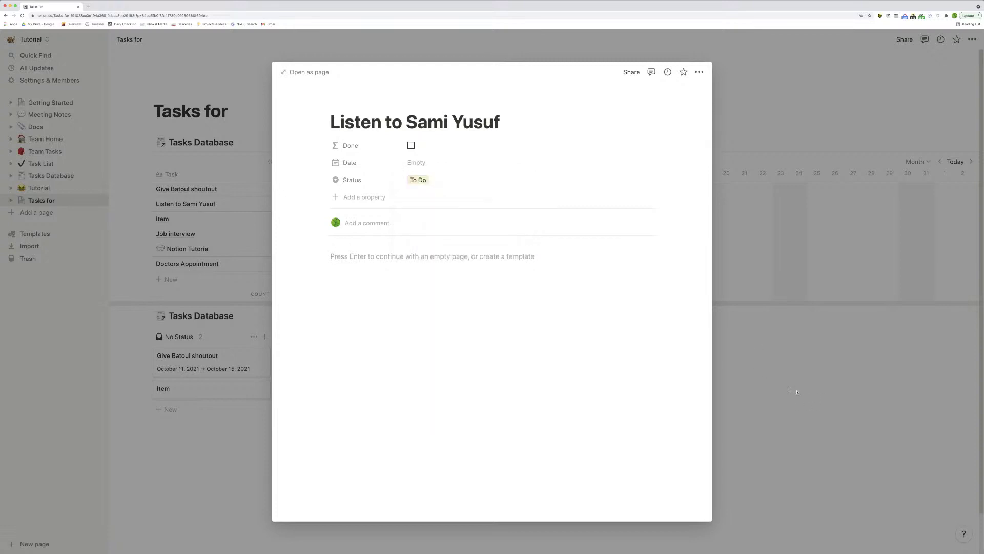
pyautogui.click(792, 385)
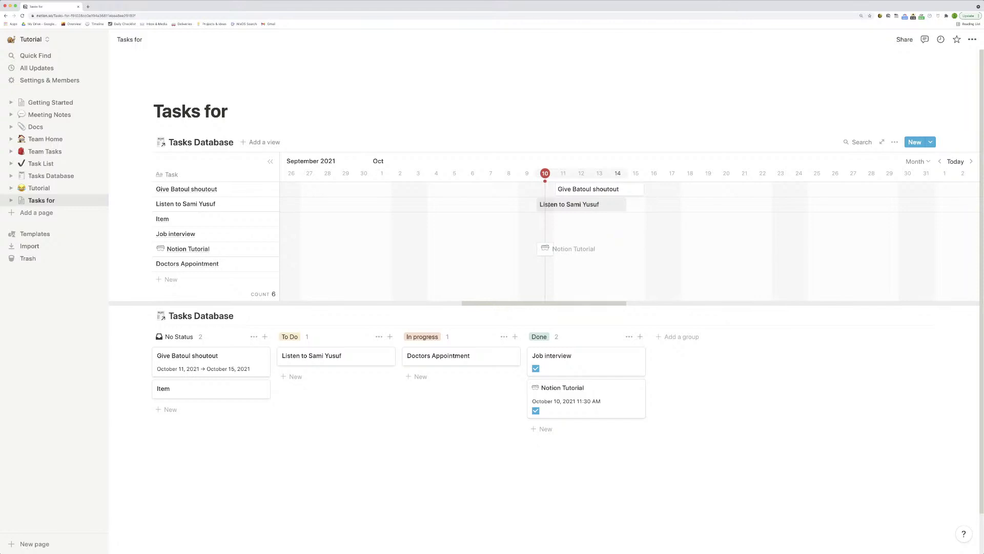
# Place Listen to Sami Yusuf on the timeline starting October 10, 2021 and shorten it to that single day.
pyautogui.click(549, 207)
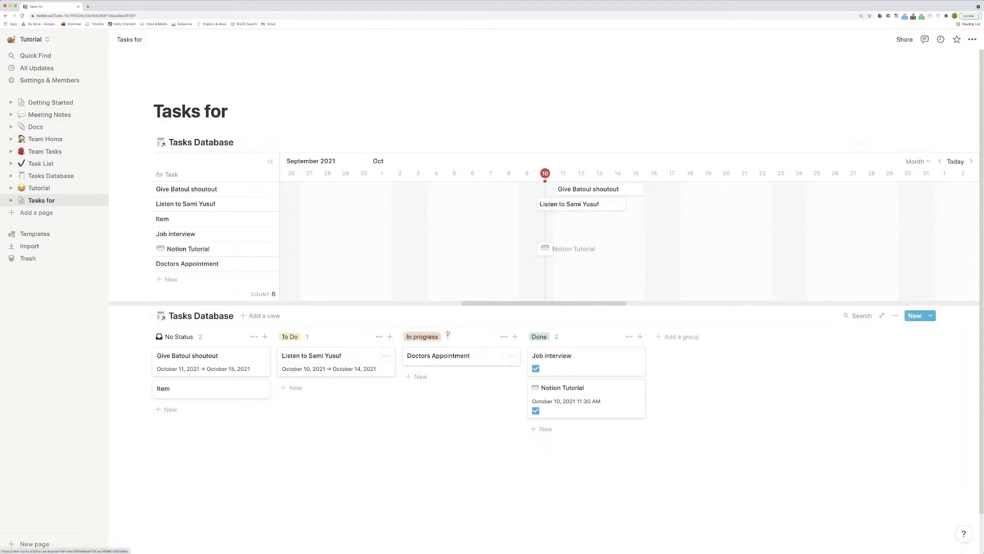
pyautogui.moveTo(626, 204)
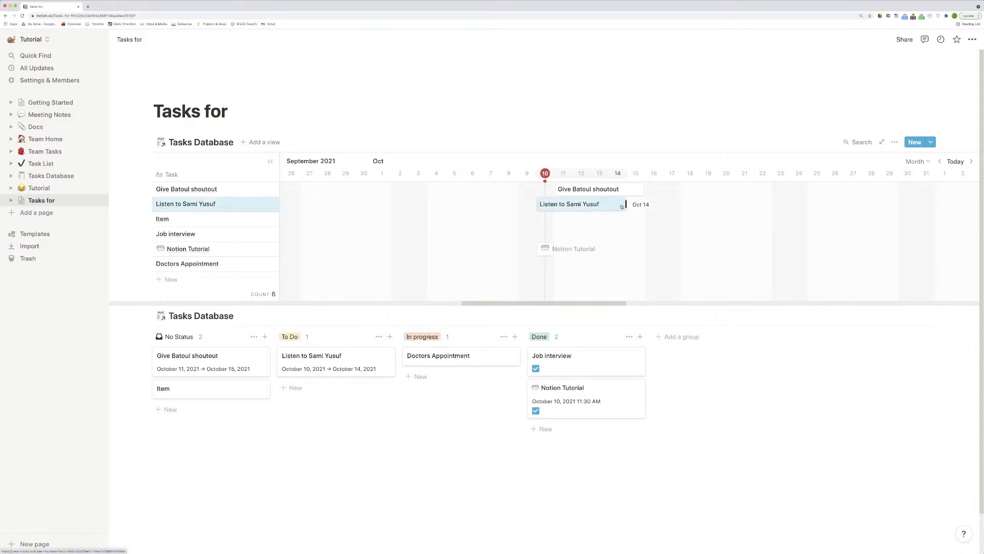
pyautogui.moveTo(619, 205); pyautogui.dragTo(550, 203)
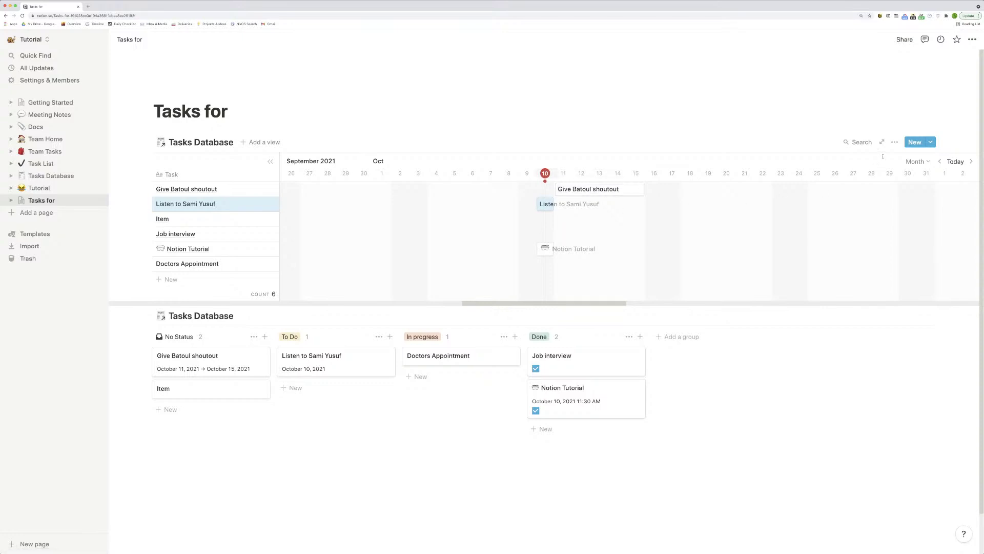
# Show the Done property on the Timeline view's items and order it before the Task property.
pyautogui.click(896, 144)
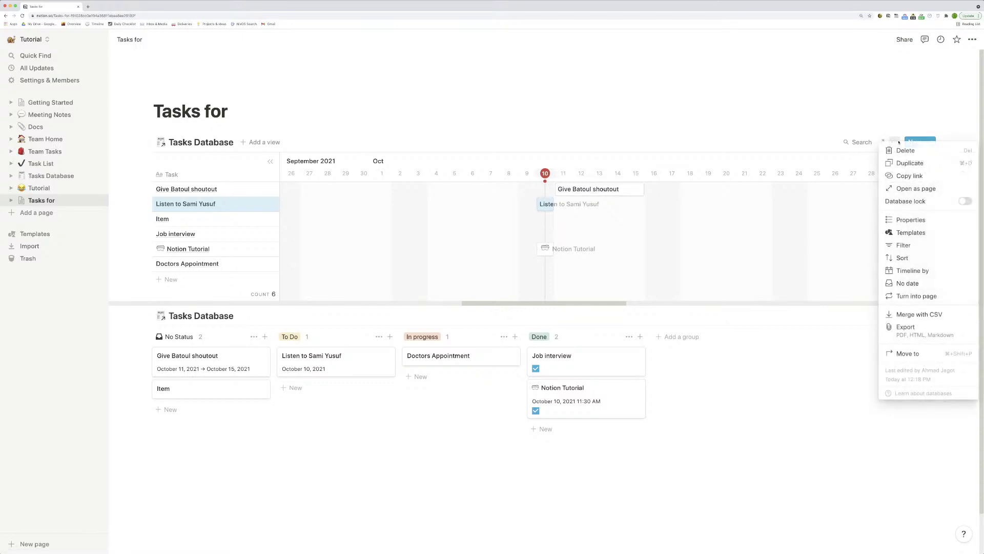
pyautogui.click(928, 221)
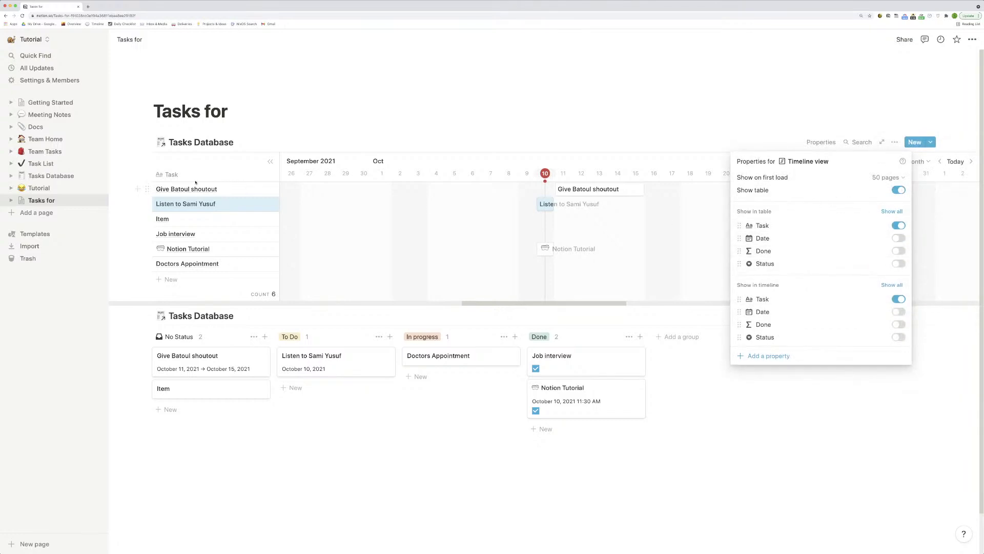
pyautogui.click(898, 252)
pyautogui.click(898, 251)
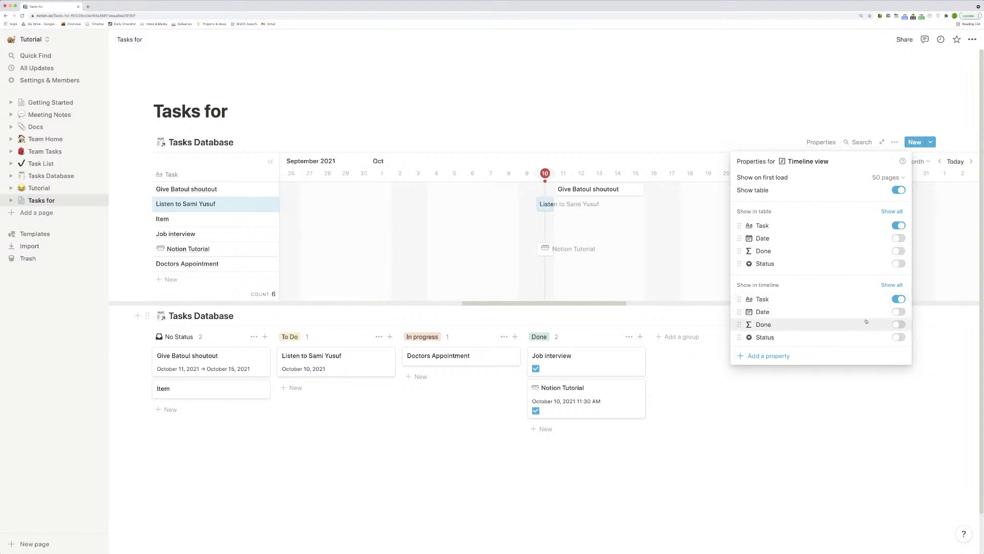
pyautogui.click(898, 337)
pyautogui.click(897, 337)
pyautogui.click(899, 324)
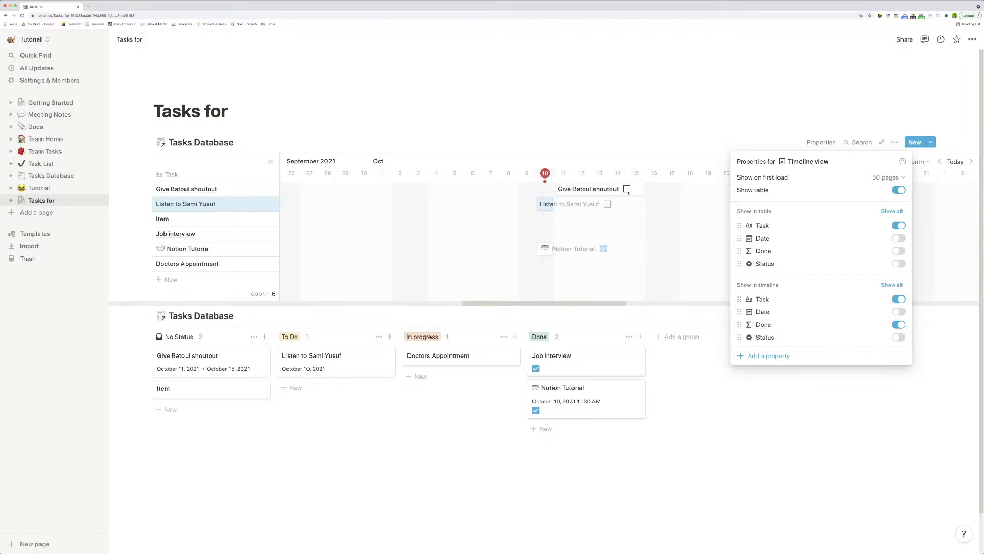
pyautogui.moveTo(740, 324); pyautogui.dragTo(739, 301)
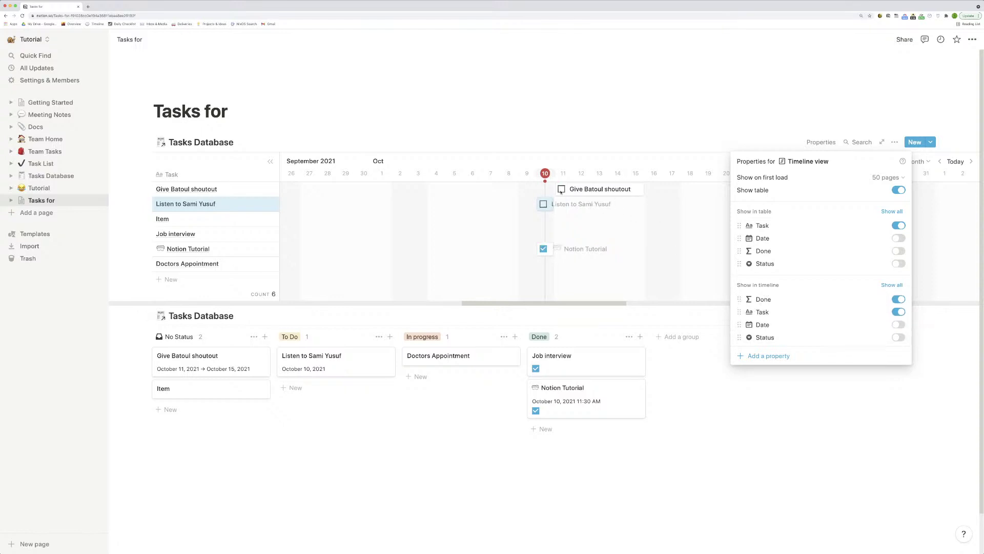
pyautogui.click(694, 391)
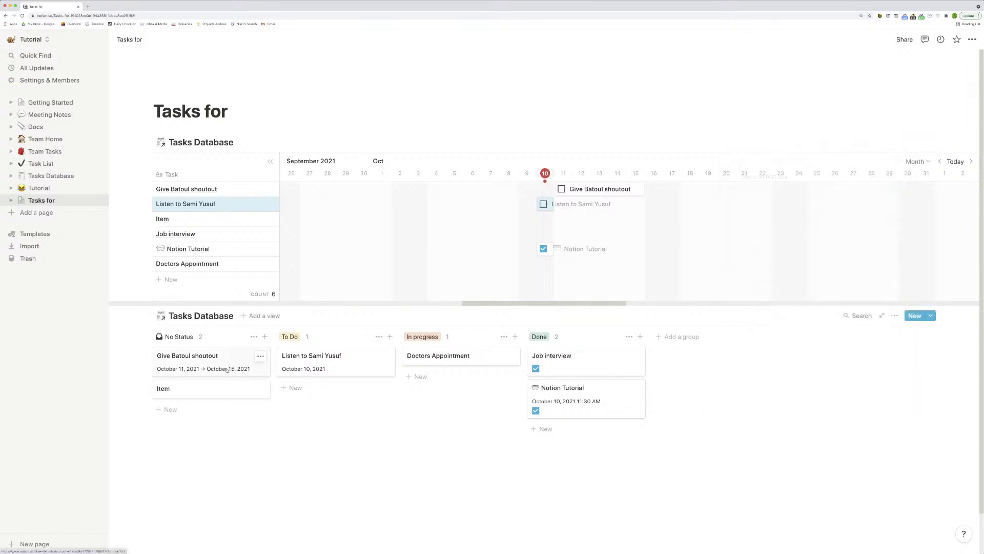
# Move the shoutout task's card from No Status to Done in the board.
pyautogui.moveTo(205, 356); pyautogui.dragTo(576, 417)
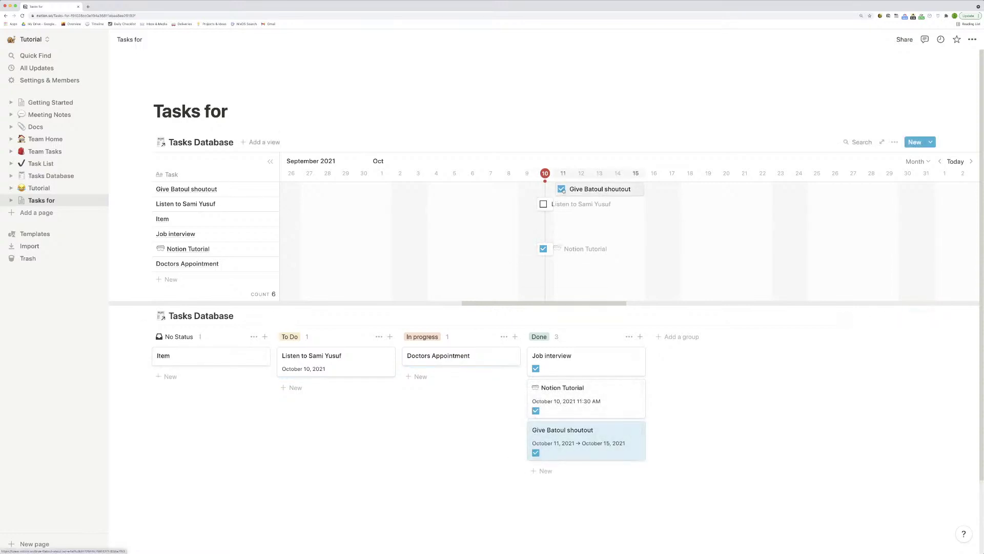
pyautogui.click(895, 142)
pyautogui.click(922, 219)
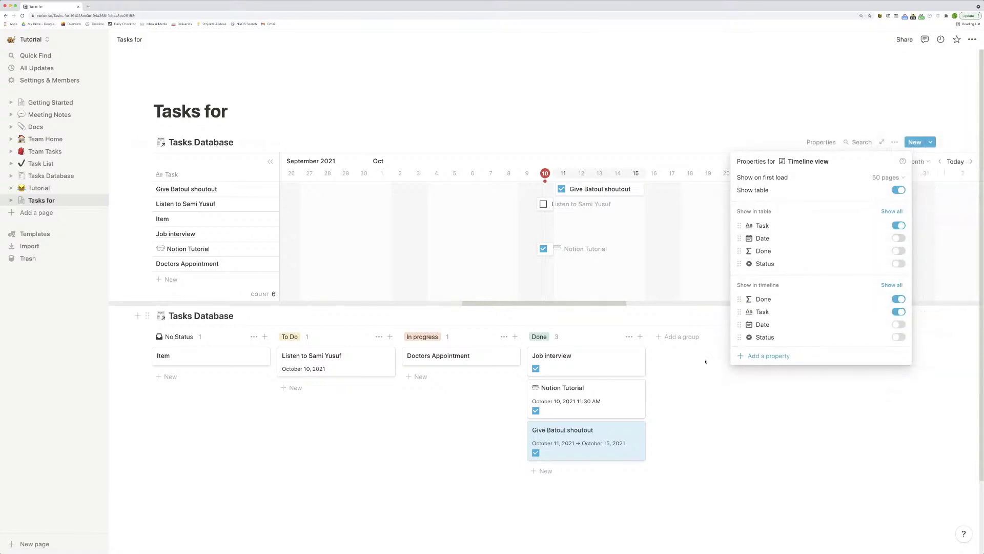
pyautogui.press('Escape')
# Hide the Done property on the cards of the Board view.
pyautogui.click(895, 315)
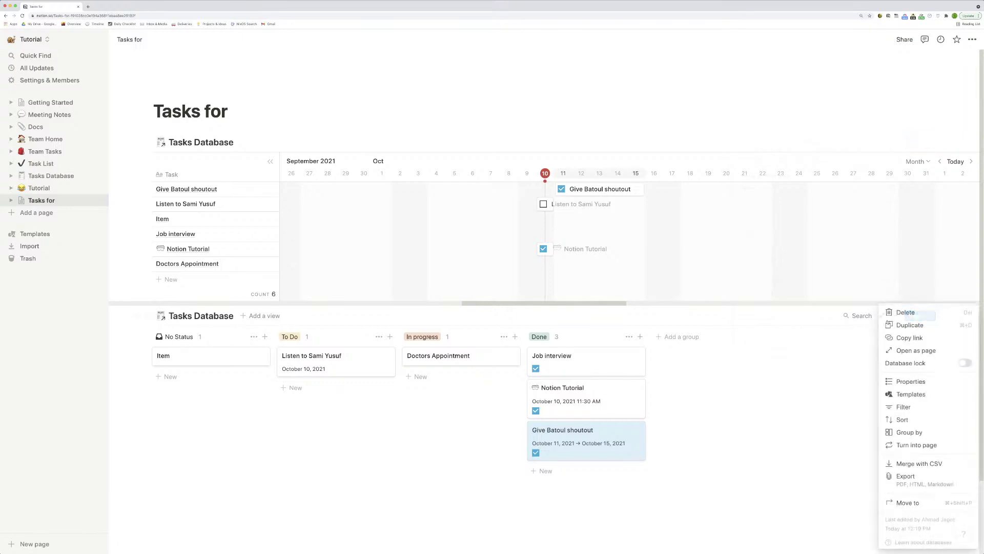
pyautogui.click(920, 383)
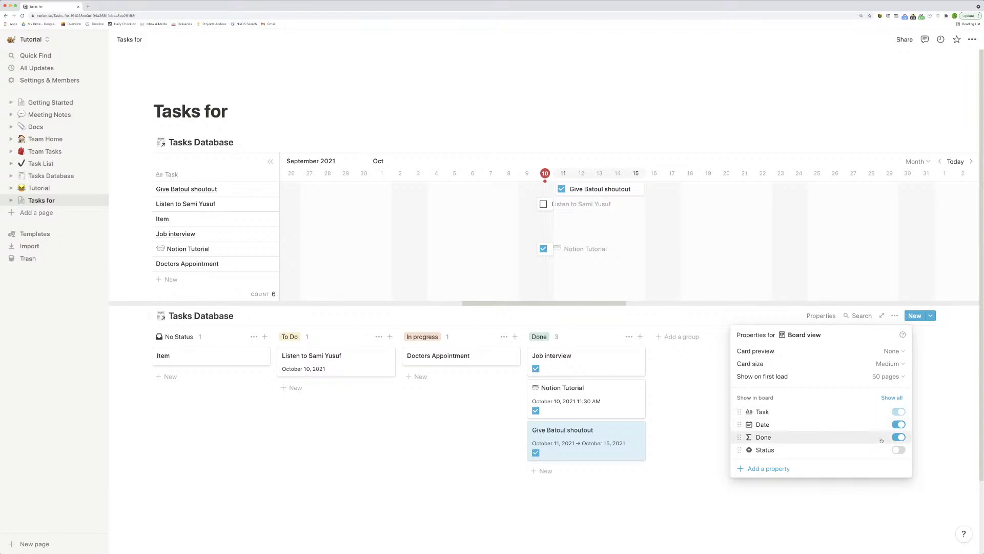
pyautogui.click(898, 437)
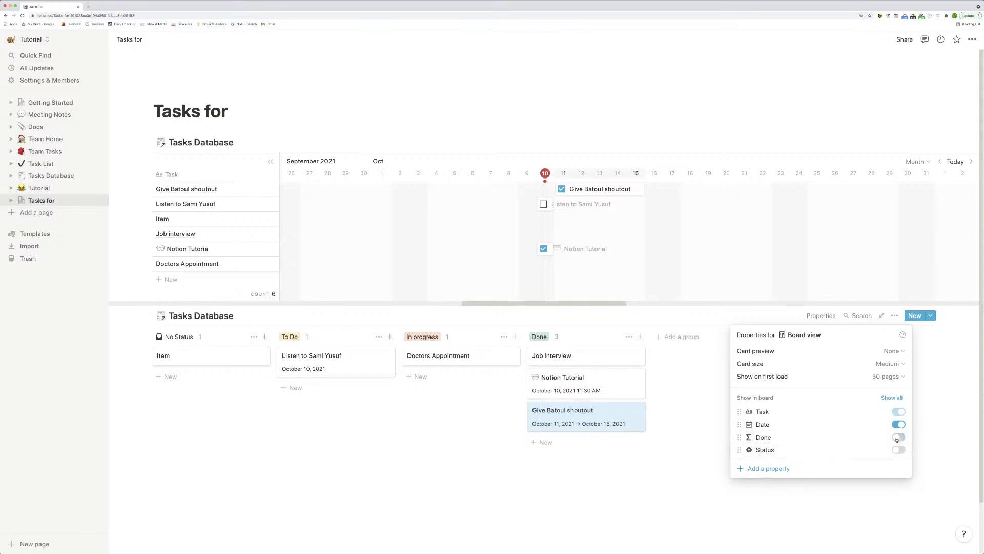
pyautogui.click(712, 407)
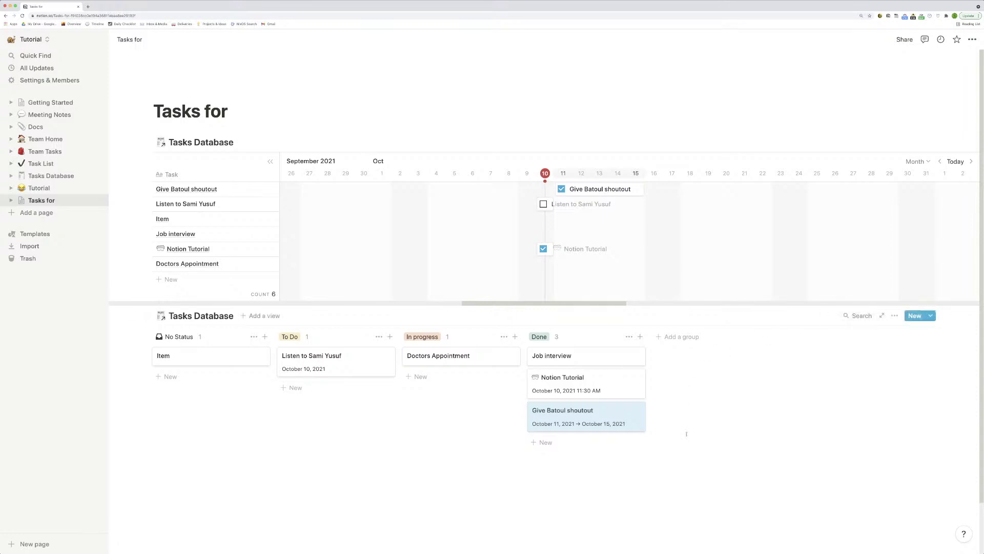
pyautogui.click(581, 472)
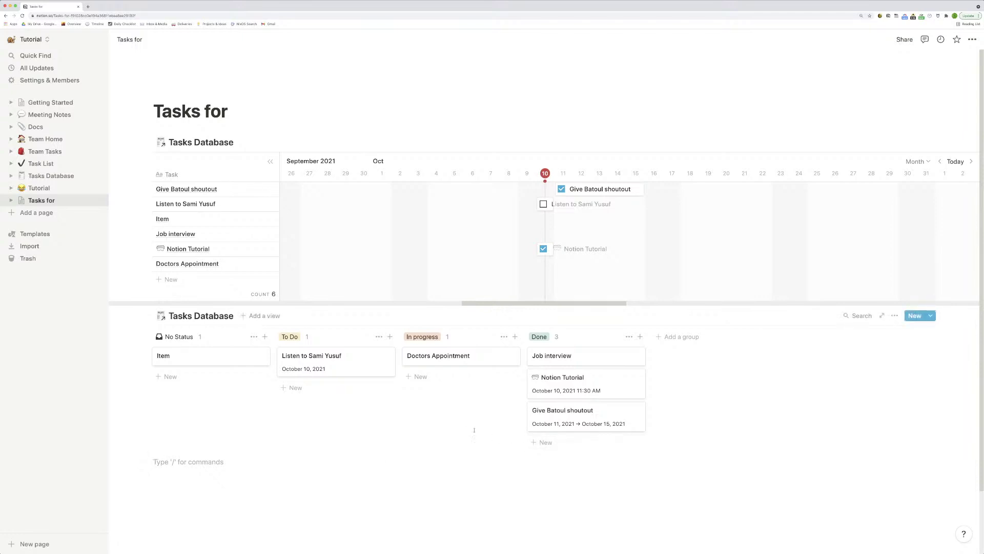
# Open the original Tasks Database page and review its title and table.
pyautogui.click(45, 176)
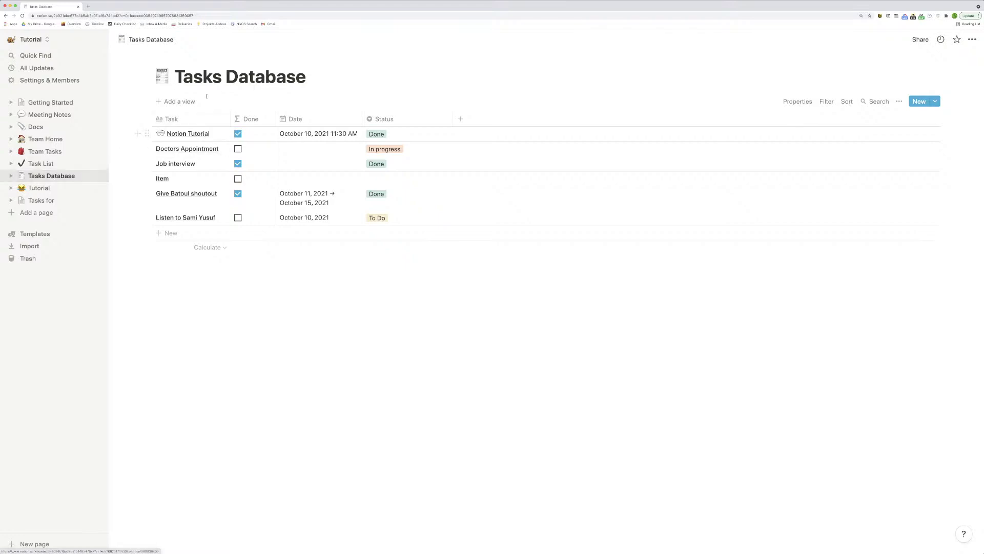
pyautogui.moveTo(221, 77); pyautogui.dragTo(173, 79)
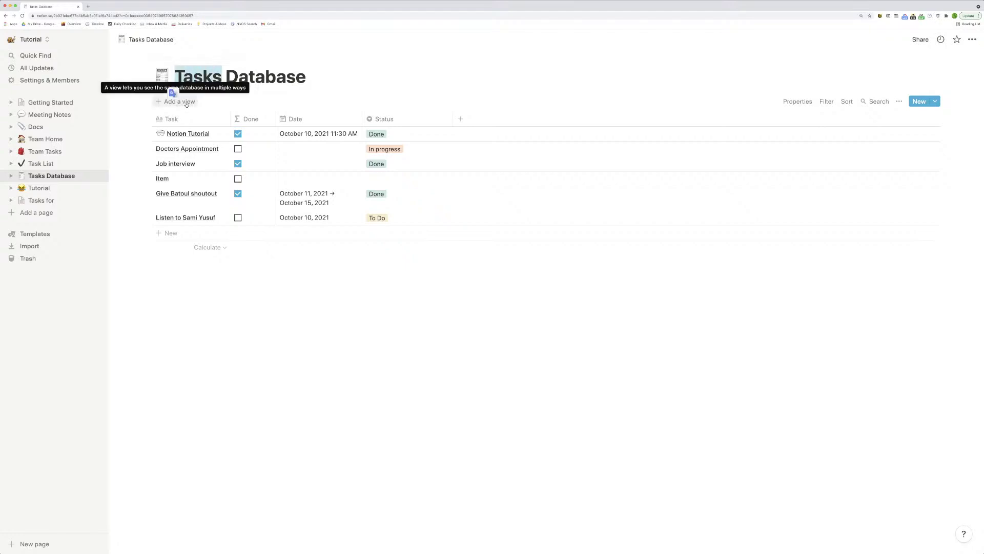
pyautogui.click(271, 350)
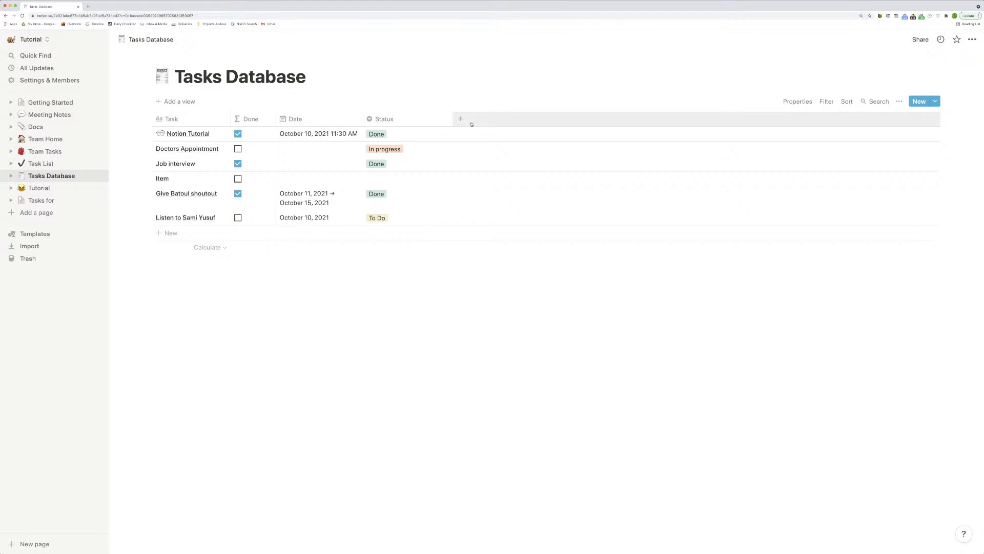
# Rename the Tasks for page as Tasks.
pyautogui.click(61, 203)
pyautogui.moveTo(201, 112); pyautogui.dragTo(238, 119)
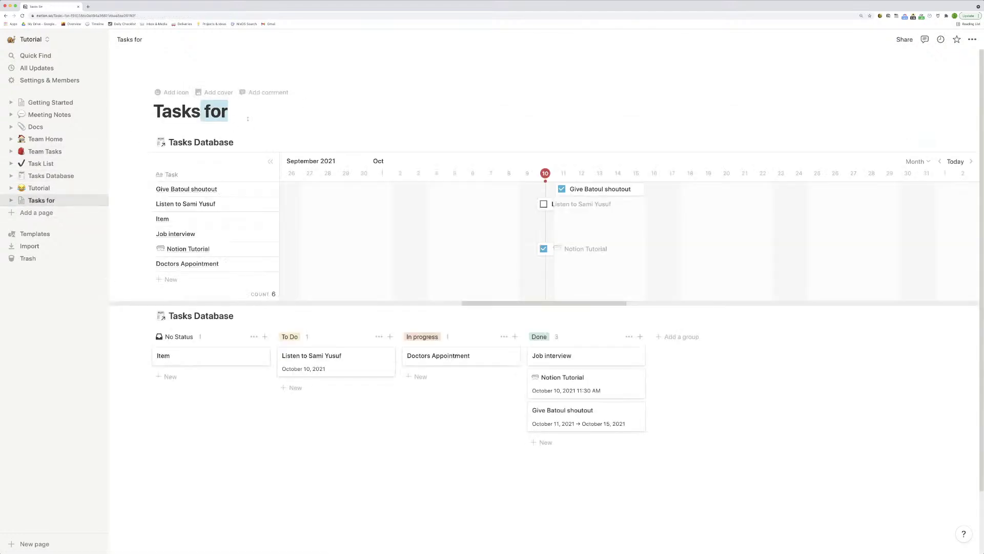
pyautogui.press('BackSpace')
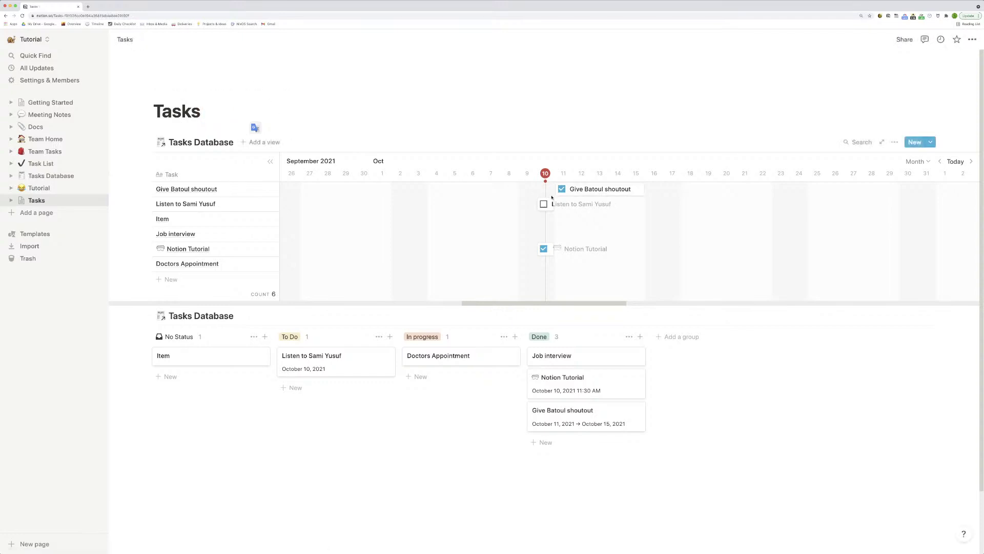
# Add a Calendar view to the first linked Tasks Database on the Tasks page and return to the original Tasks Database.
pyautogui.click(264, 142)
pyautogui.click(259, 267)
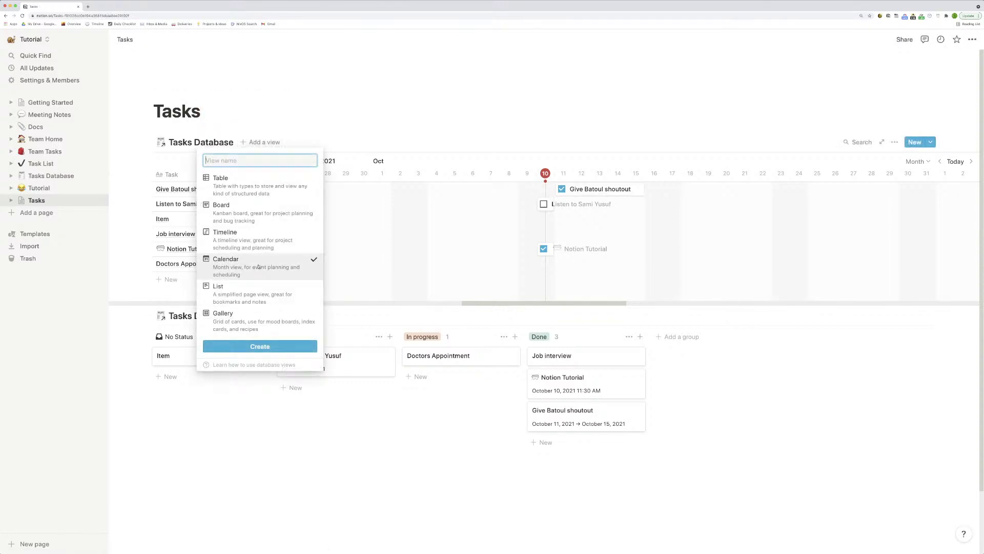
pyautogui.click(275, 347)
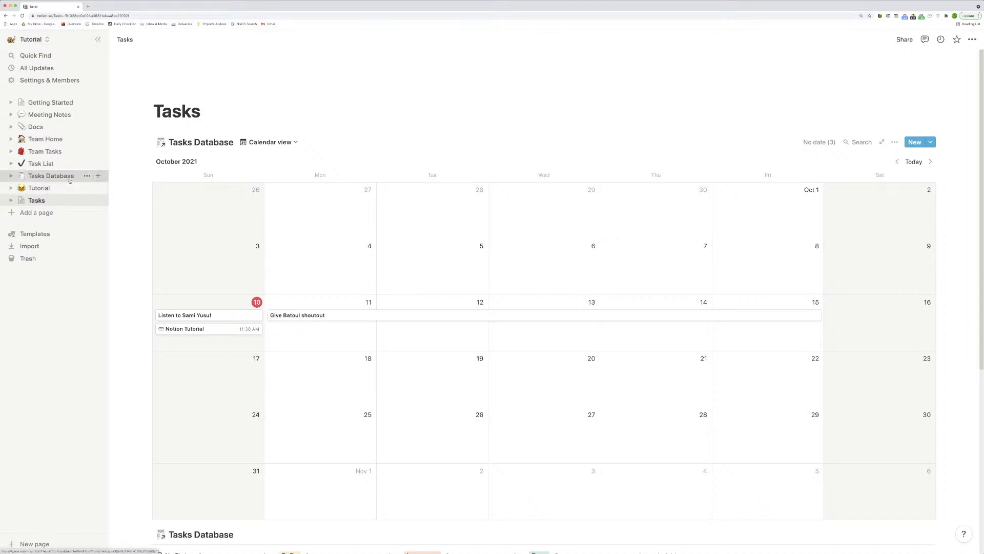
pyautogui.click(77, 175)
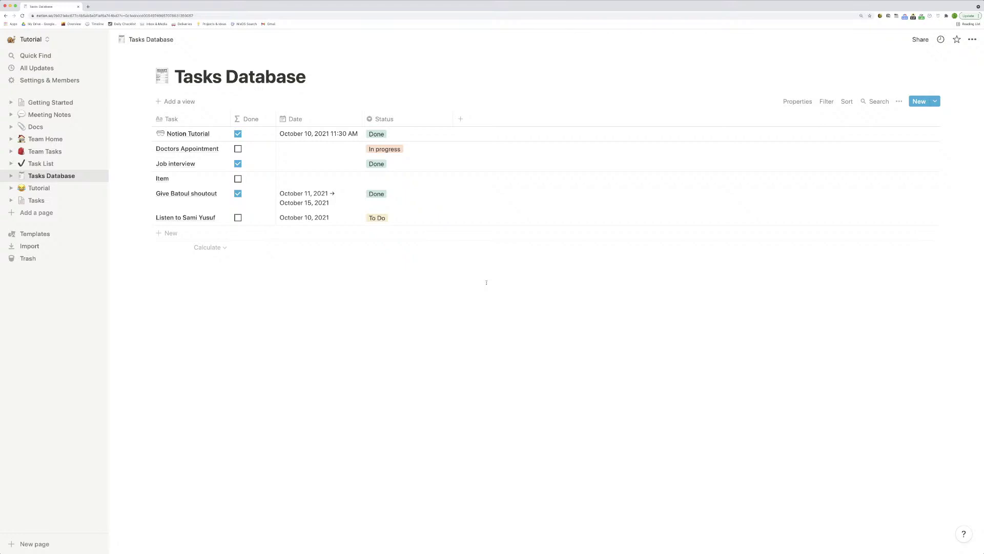
# Rename the original Tasks Database as Global Database.
pyautogui.click(37, 200)
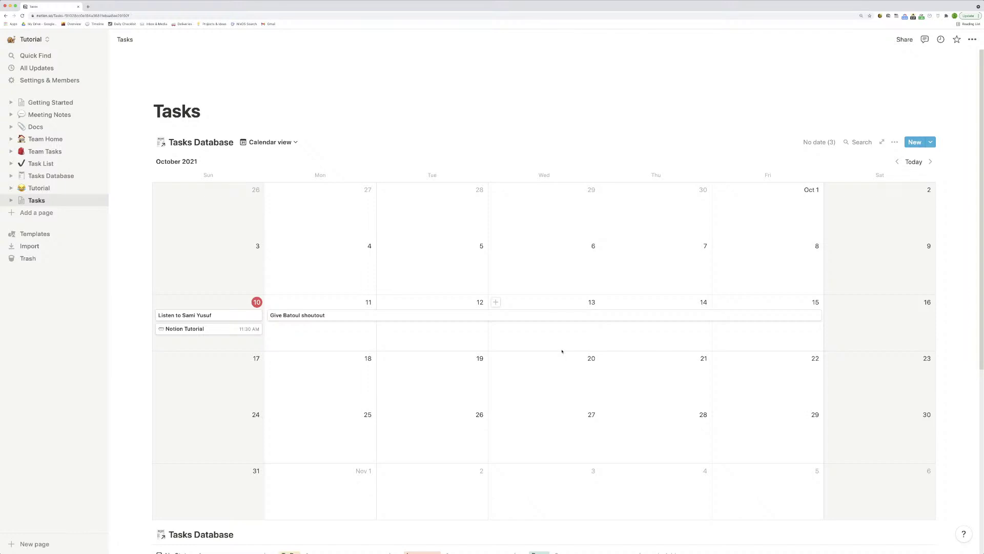
pyautogui.click(52, 175)
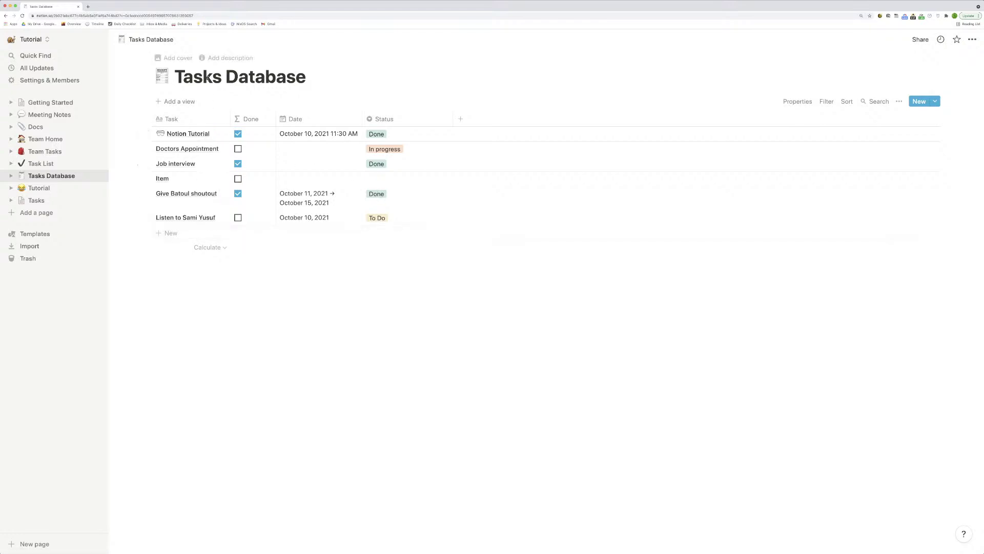
pyautogui.tripleClick(210, 78)
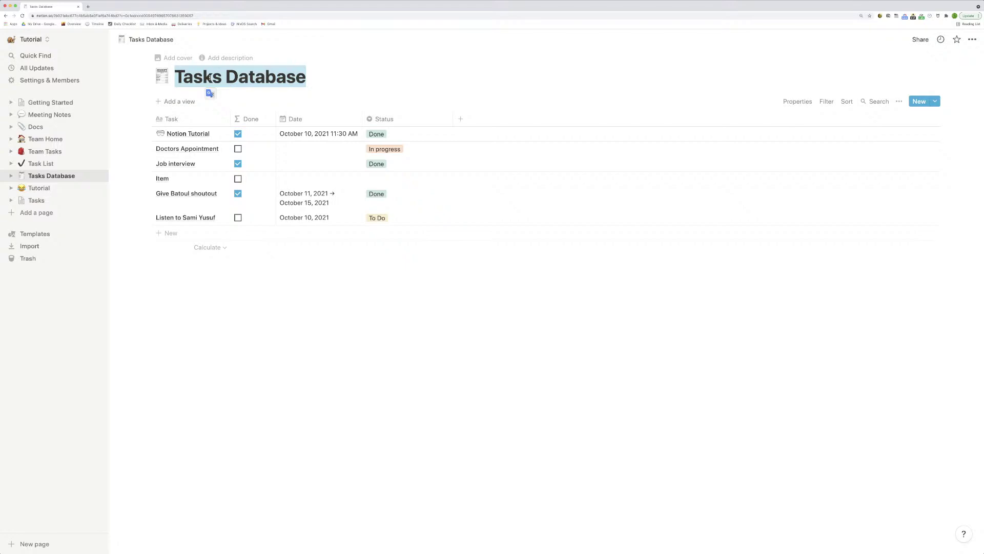
pyautogui.write('Global Database')
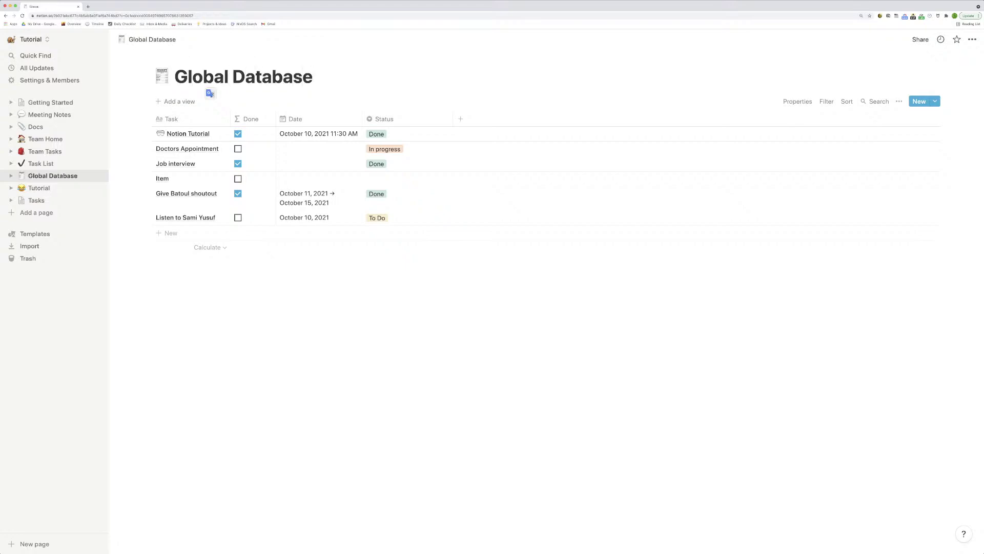
# Change the Global Database icon to the globe emoji showing Europe and Africa.
pyautogui.click(162, 77)
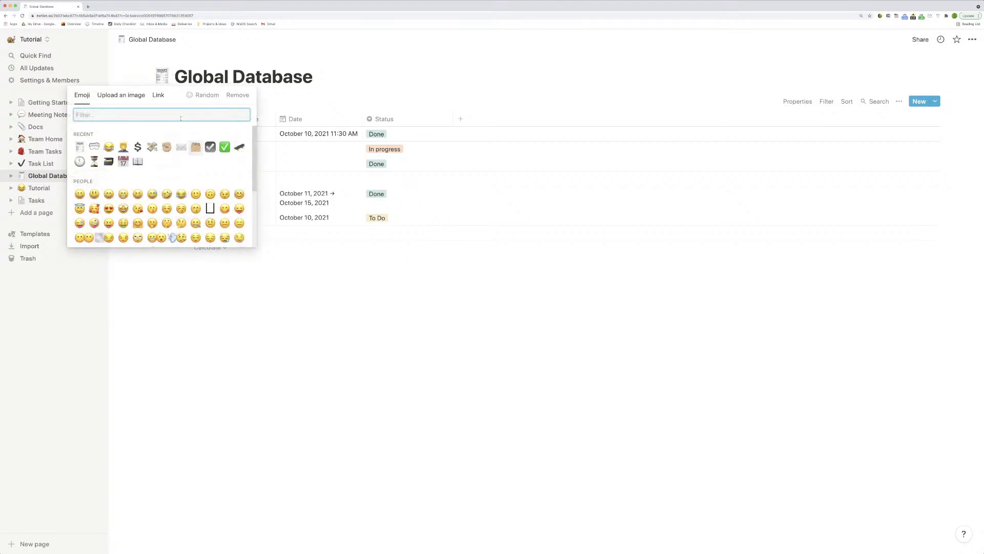
pyautogui.write('globe')
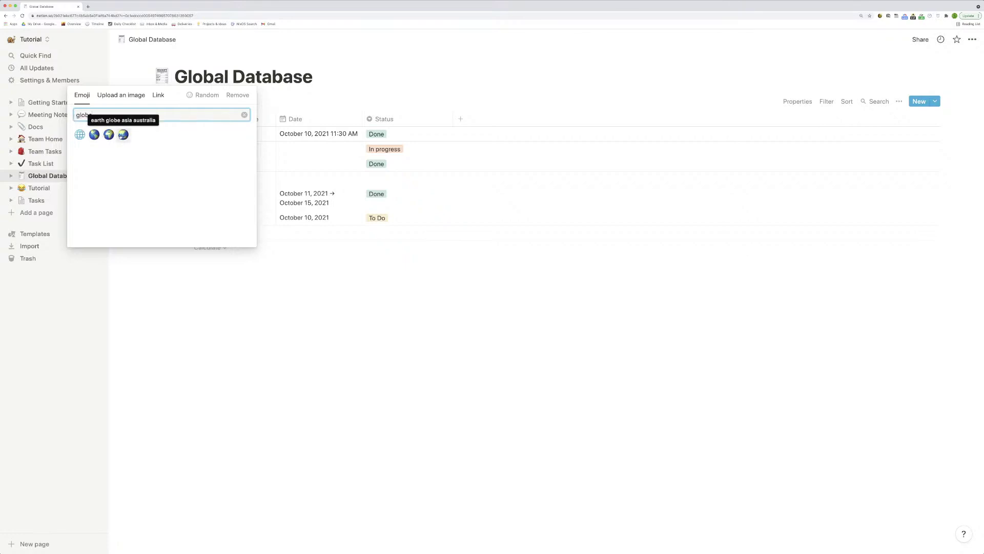
pyautogui.click(109, 135)
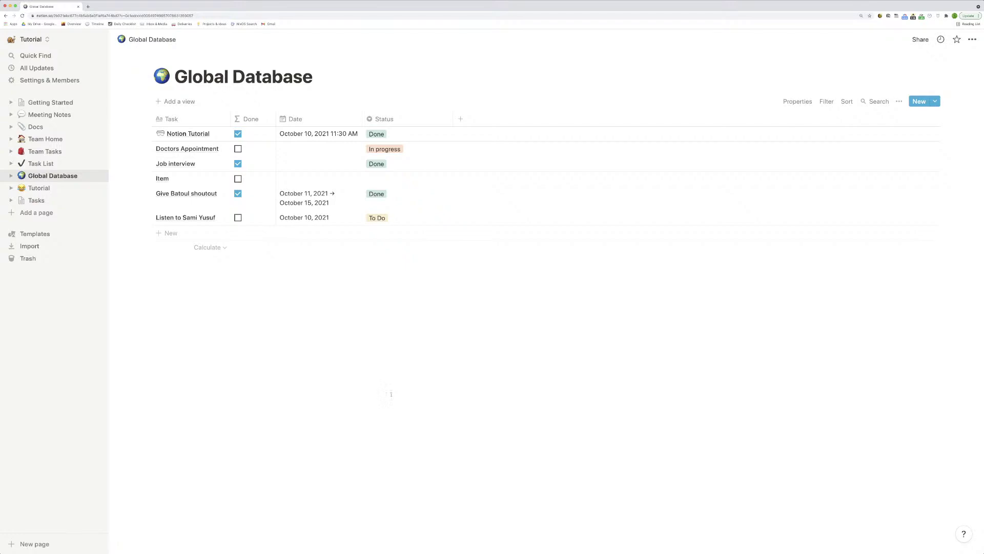
pyautogui.click(202, 236)
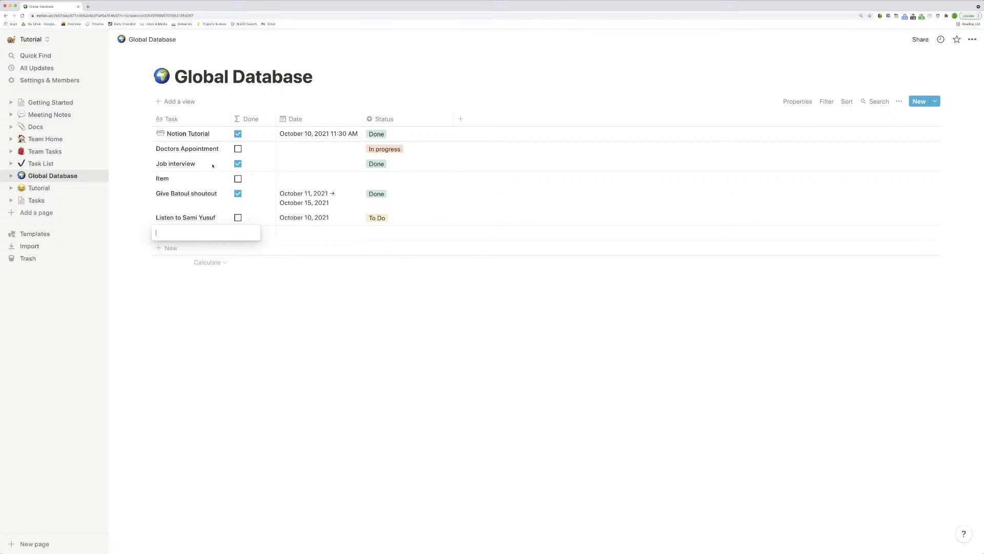
pyautogui.press('Escape')
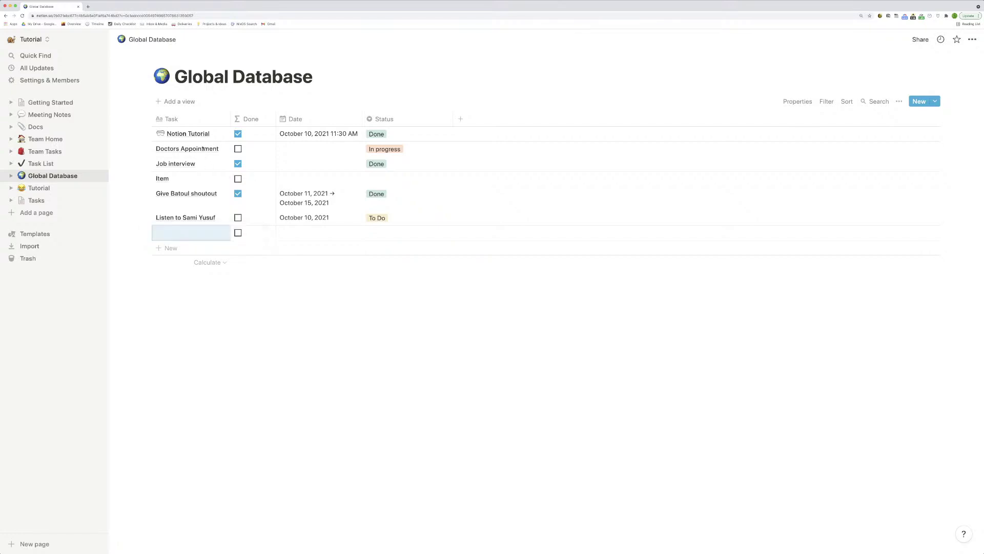
pyautogui.click(144, 232)
pyautogui.click(54, 201)
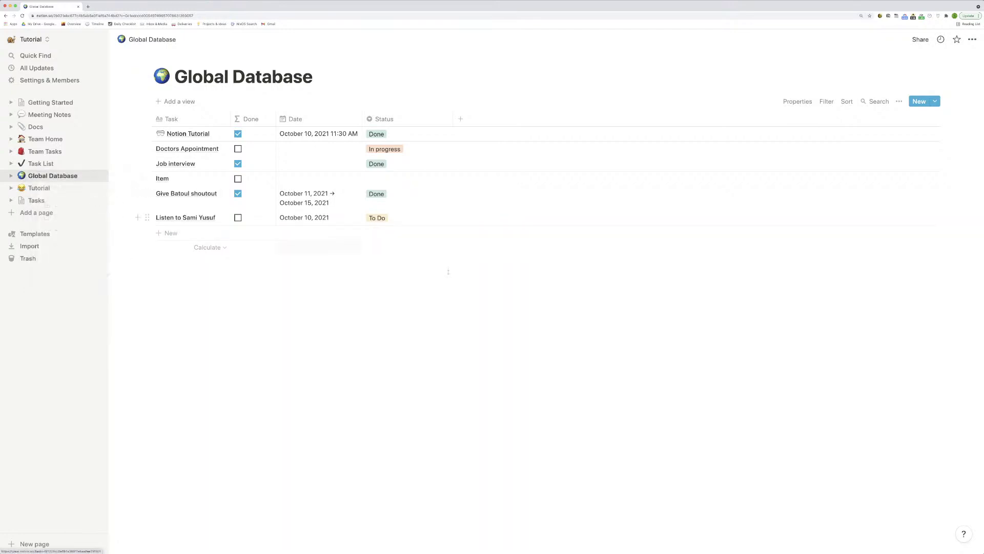
# Add a Select property named Type to the Global Database table.
pyautogui.click(460, 118)
pyautogui.moveTo(495, 174)
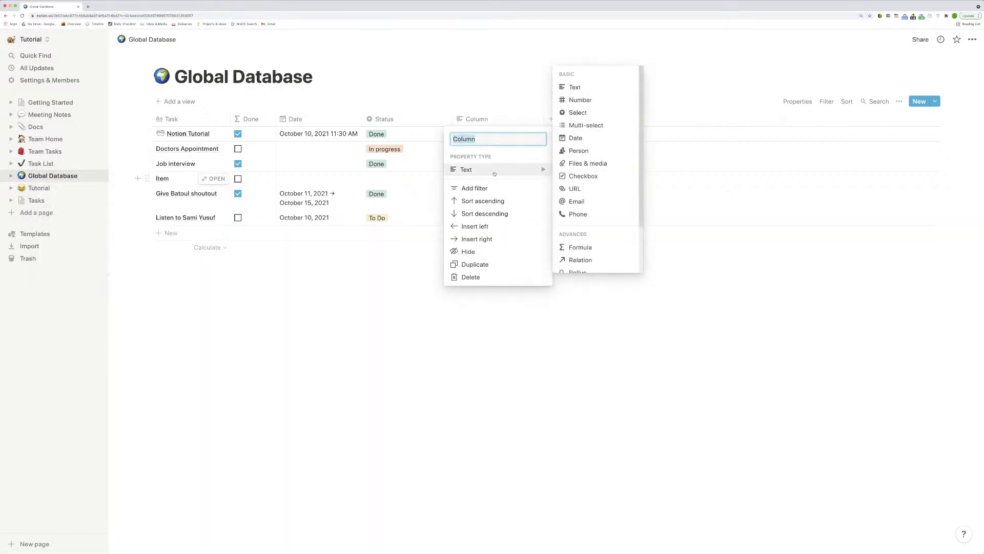
pyautogui.click(589, 114)
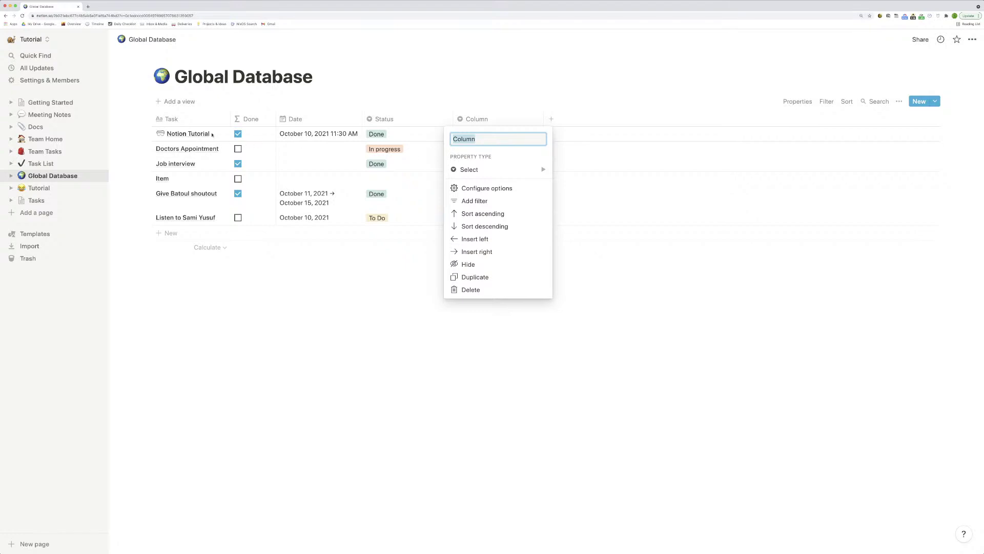
pyautogui.write('Type')
pyautogui.press('Return')
# Create the Type options Task for the Notion Tutorial row and Appointment for the Doctors Appointment row.
pyautogui.click(491, 134)
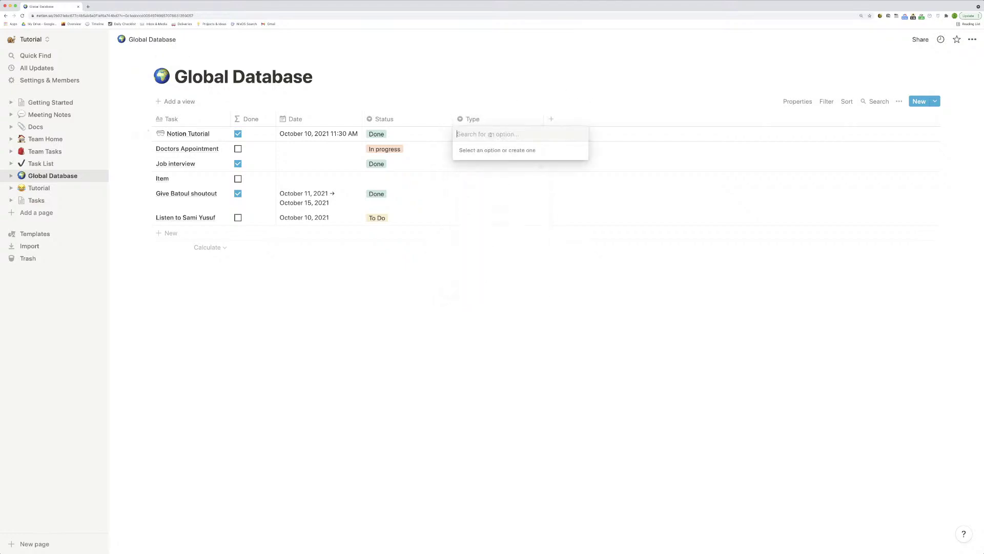
pyautogui.write('Task')
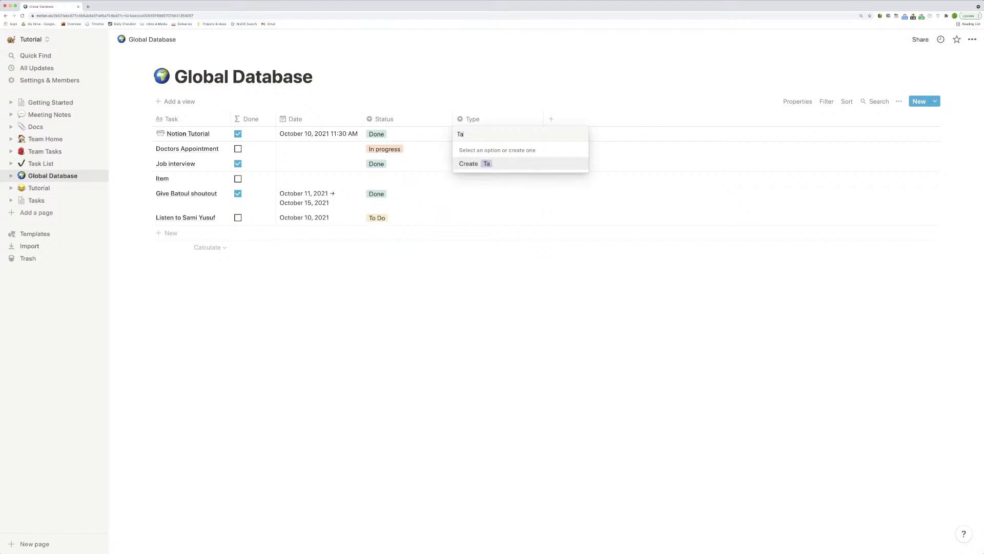
pyautogui.click(480, 167)
pyautogui.click(488, 149)
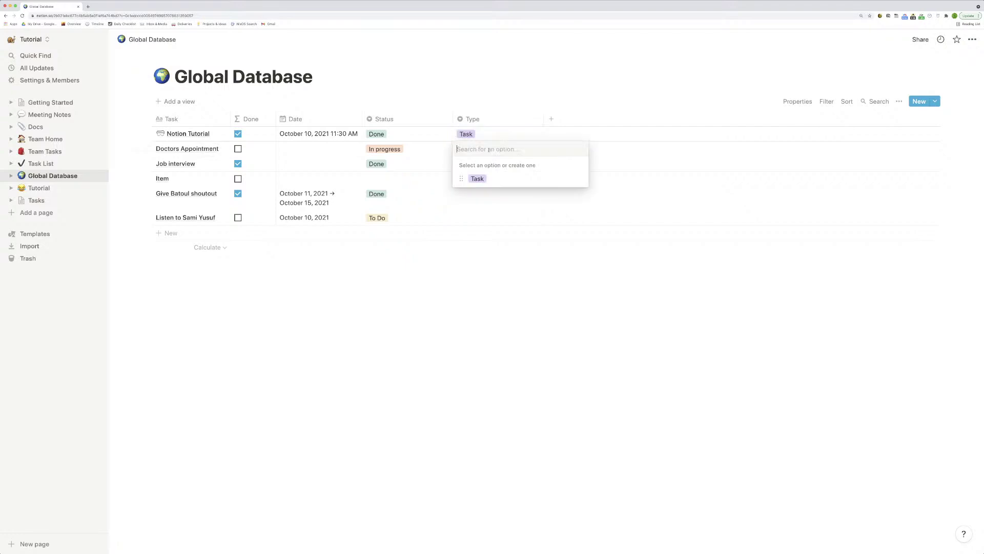
pyautogui.write('Appintment')
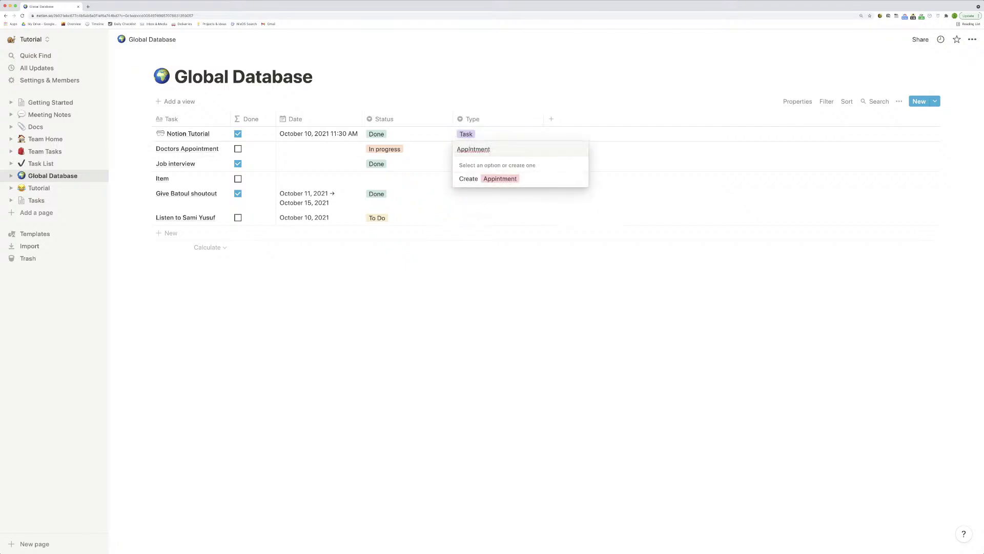
pyautogui.write('o')
pyautogui.click(501, 178)
# Create the Type option Event for the Job interview row.
pyautogui.click(483, 165)
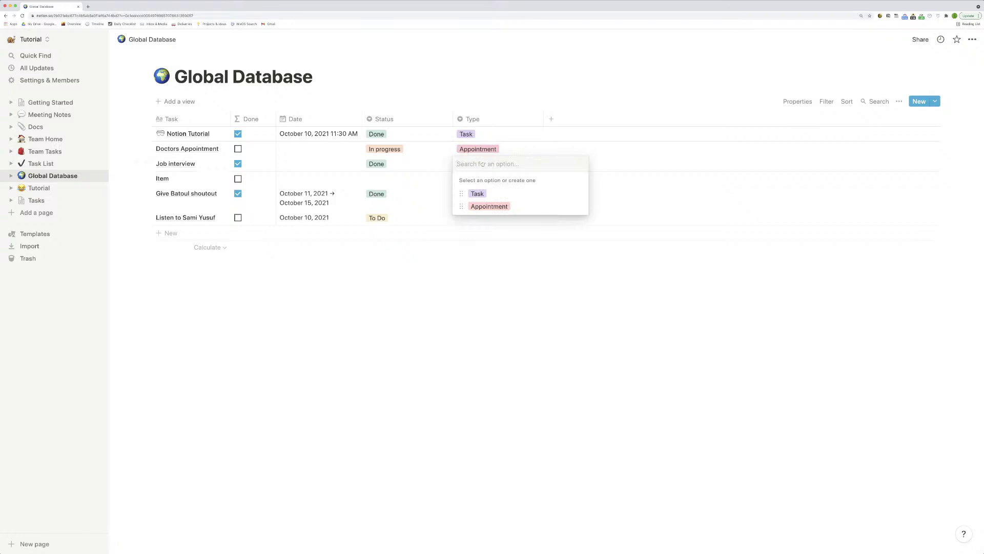
pyautogui.write('Event')
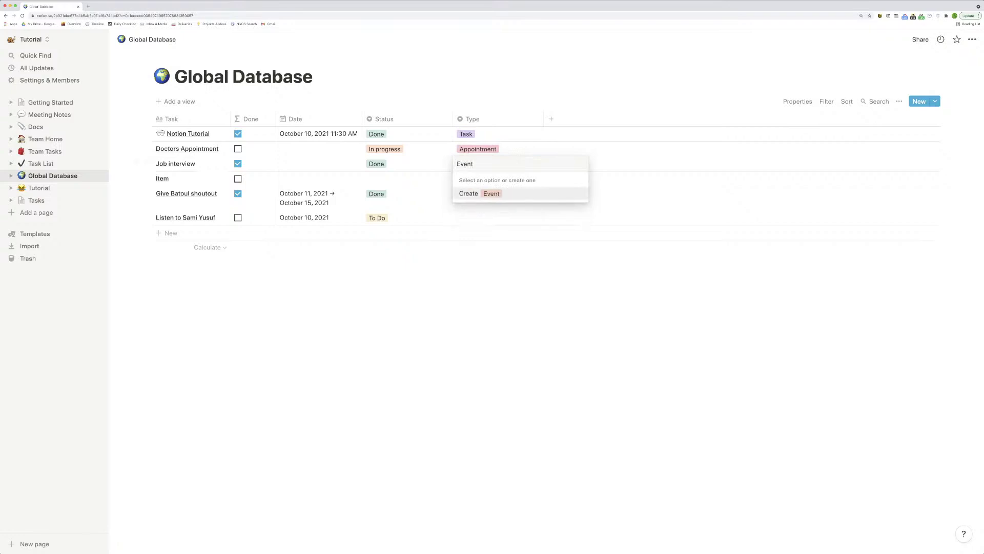
pyautogui.click(487, 194)
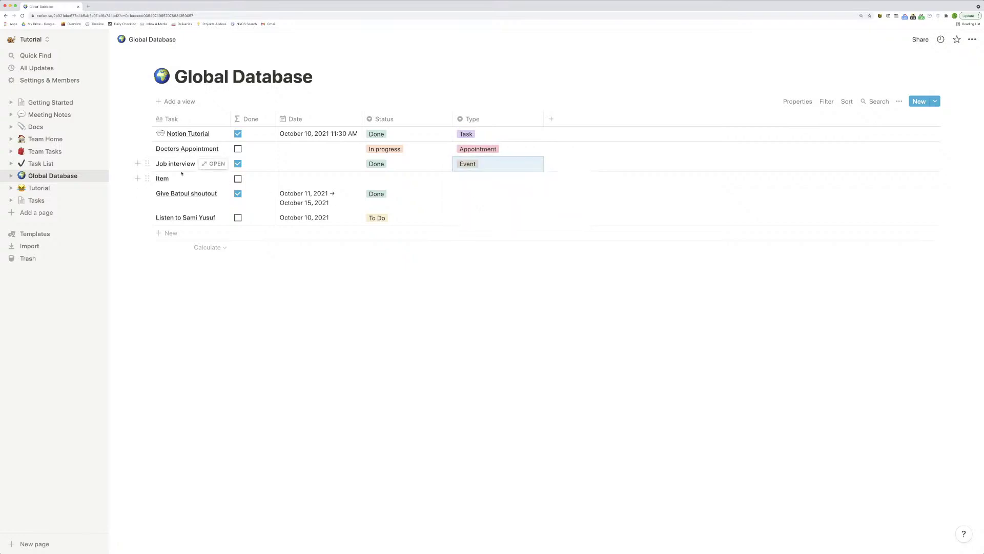
# Delete the Item row and set the Type of the two remaining untagged rows to Task.
pyautogui.click(147, 179)
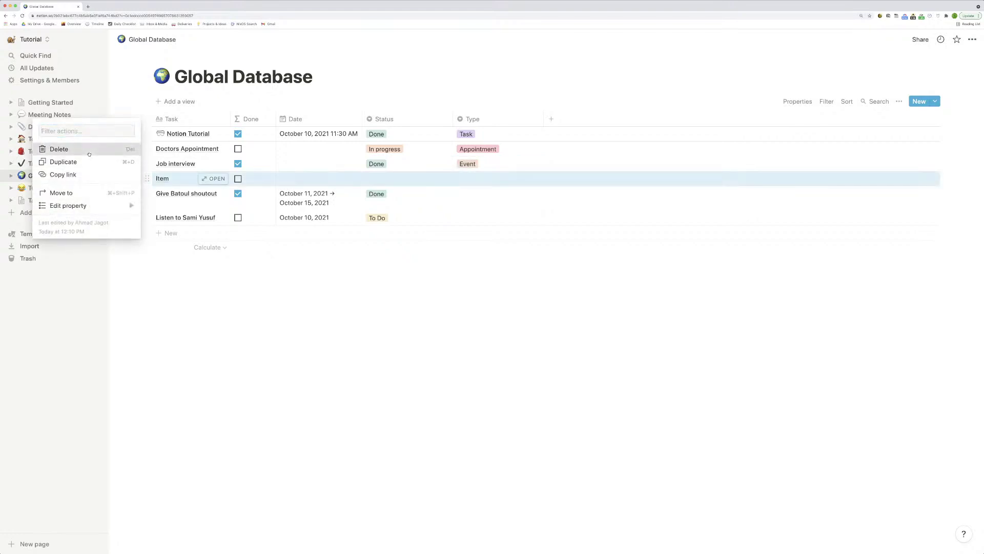
pyautogui.click(57, 149)
pyautogui.click(482, 183)
pyautogui.click(474, 206)
pyautogui.click(476, 202)
pyautogui.click(473, 233)
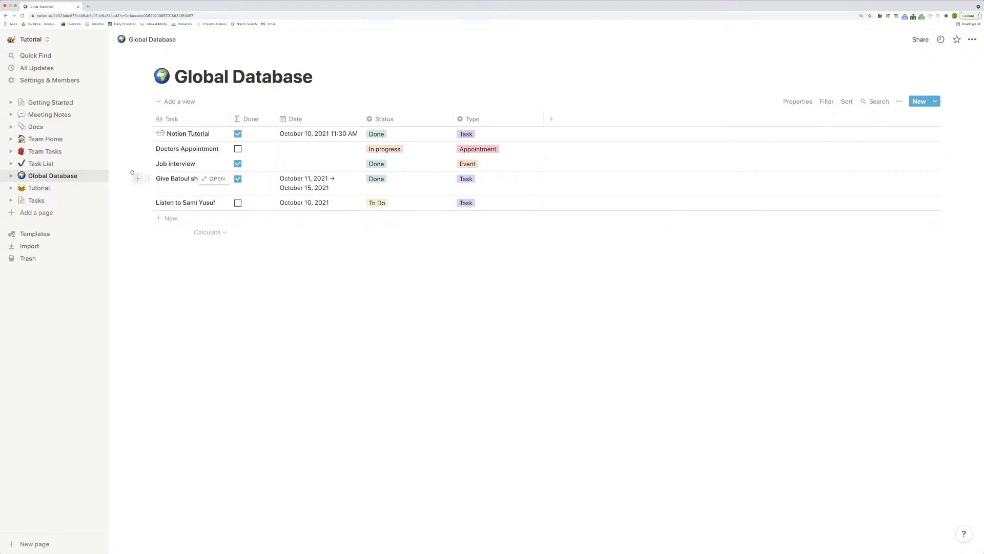
# Add a filter to the Calendar view of the first linked Global Database on the Tasks page.
pyautogui.click(36, 200)
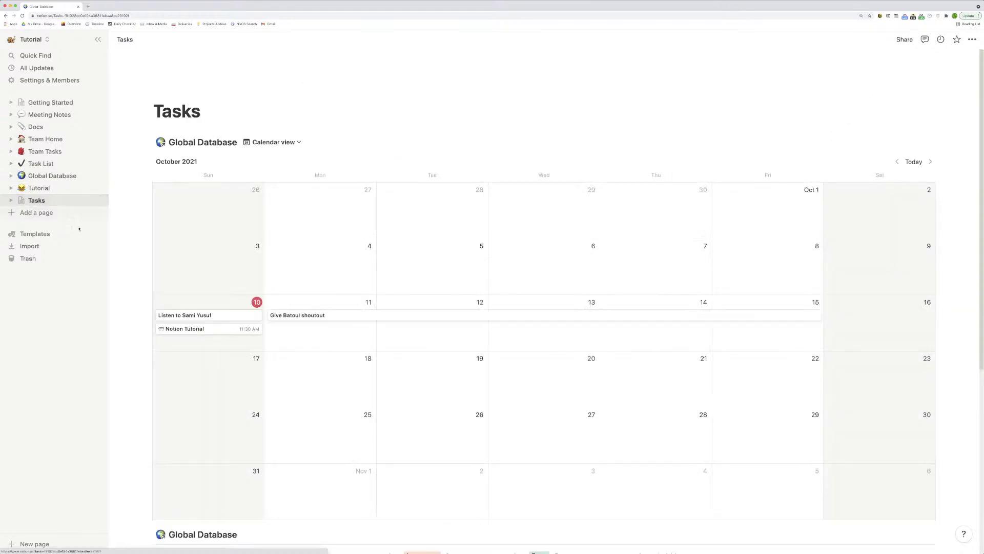
pyautogui.scroll(-2, 328, 178)
pyautogui.scroll(2, 169, 109)
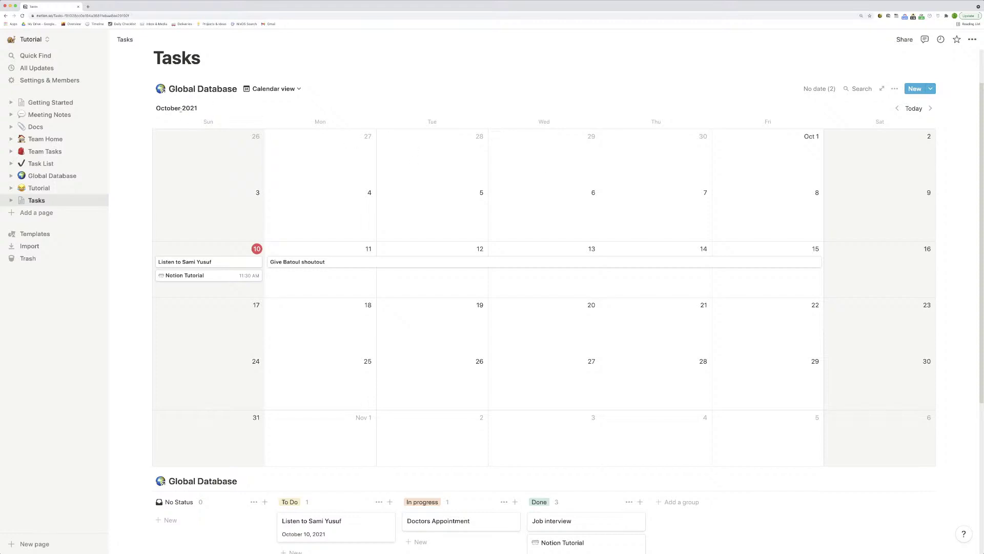
pyautogui.click(894, 89)
pyautogui.click(915, 198)
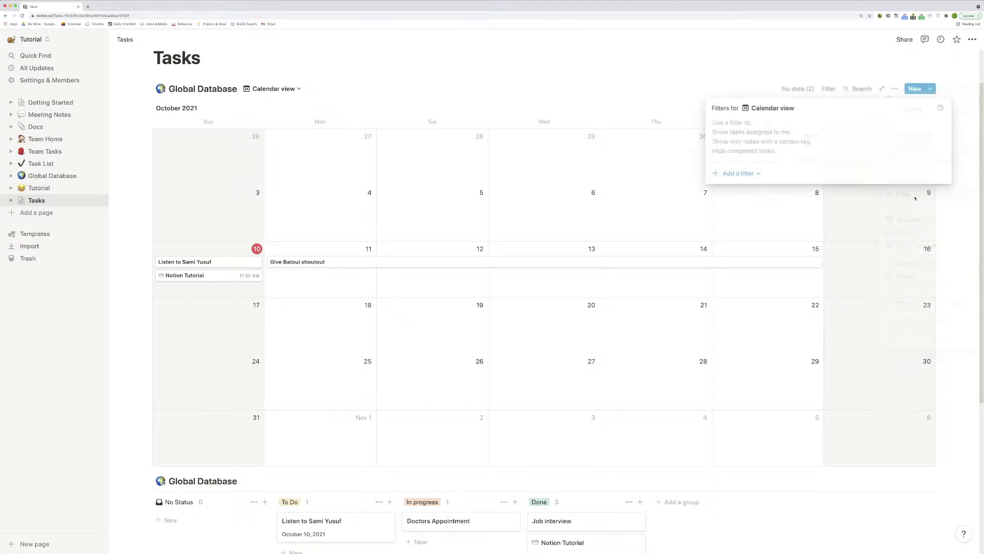
pyautogui.click(752, 175)
pyautogui.click(751, 188)
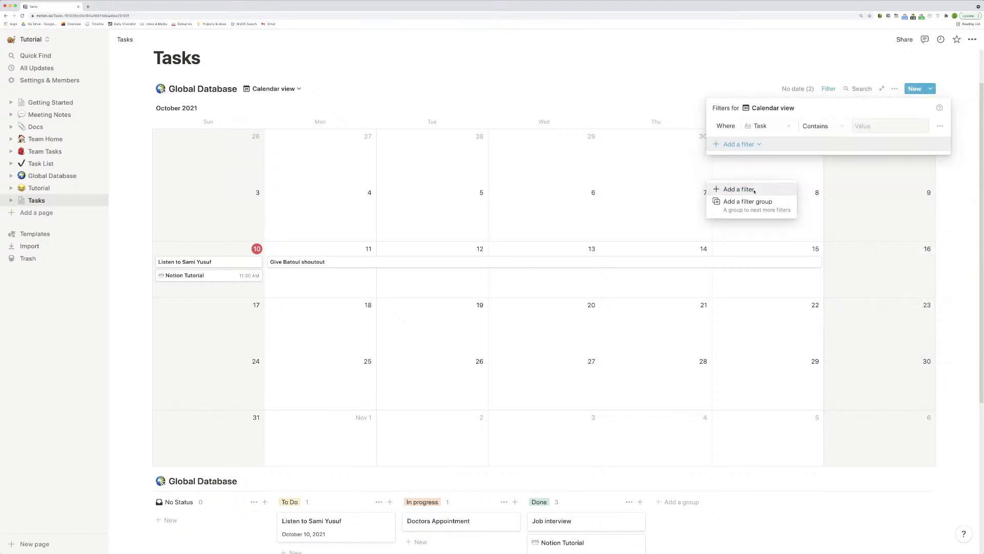
pyautogui.click(774, 128)
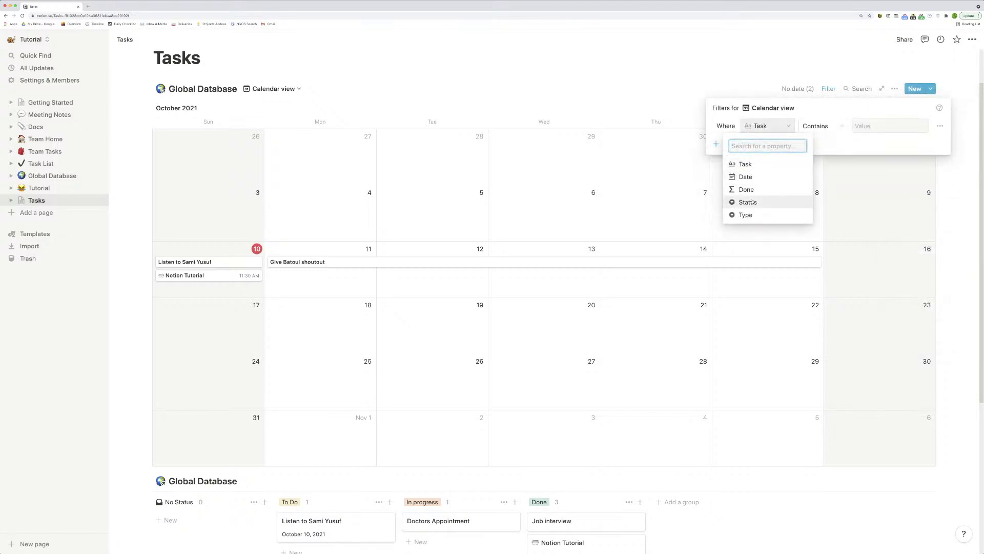
pyautogui.click(751, 202)
pyautogui.click(855, 126)
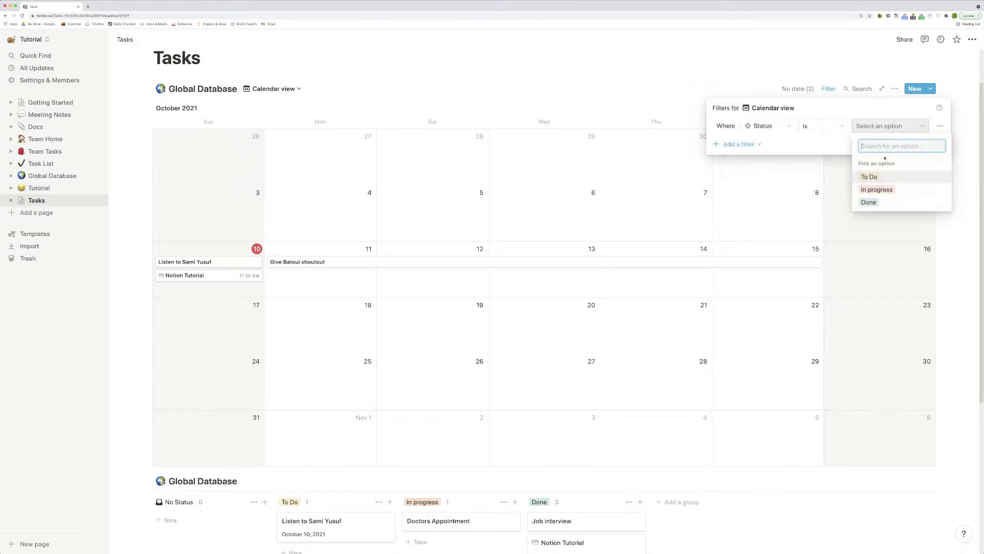
# Set the Calendar view's filter to show only entries where Type is Task.
pyautogui.click(783, 129)
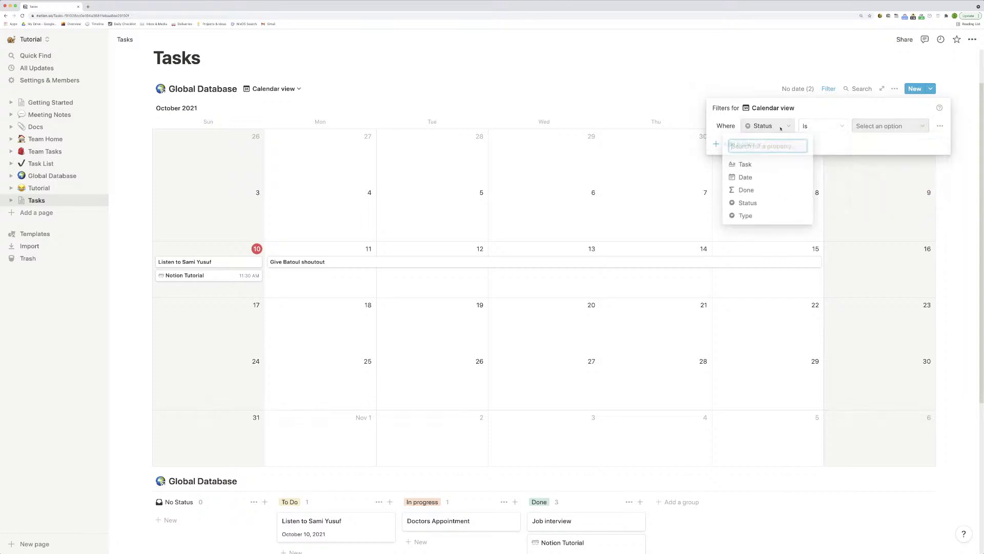
pyautogui.click(787, 211)
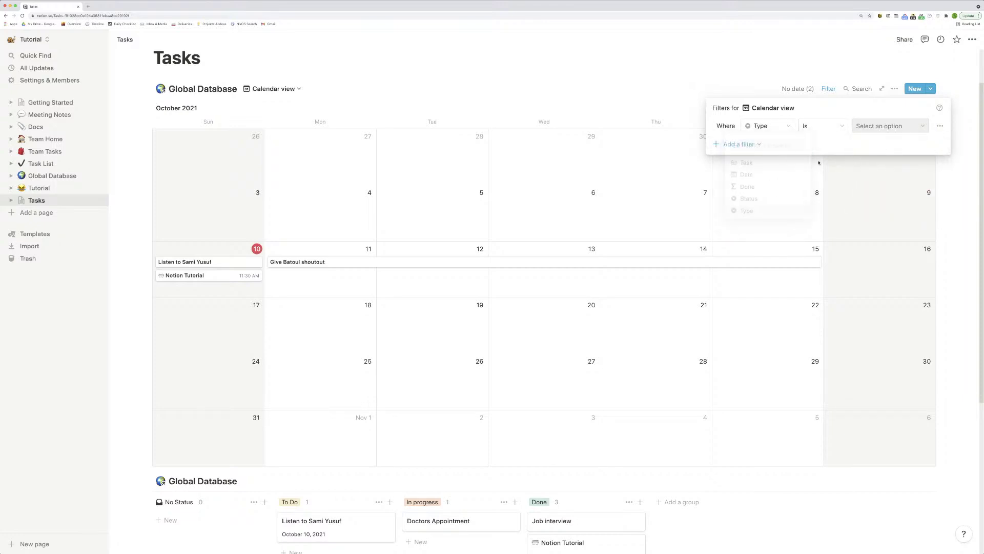
pyautogui.click(883, 127)
pyautogui.click(874, 176)
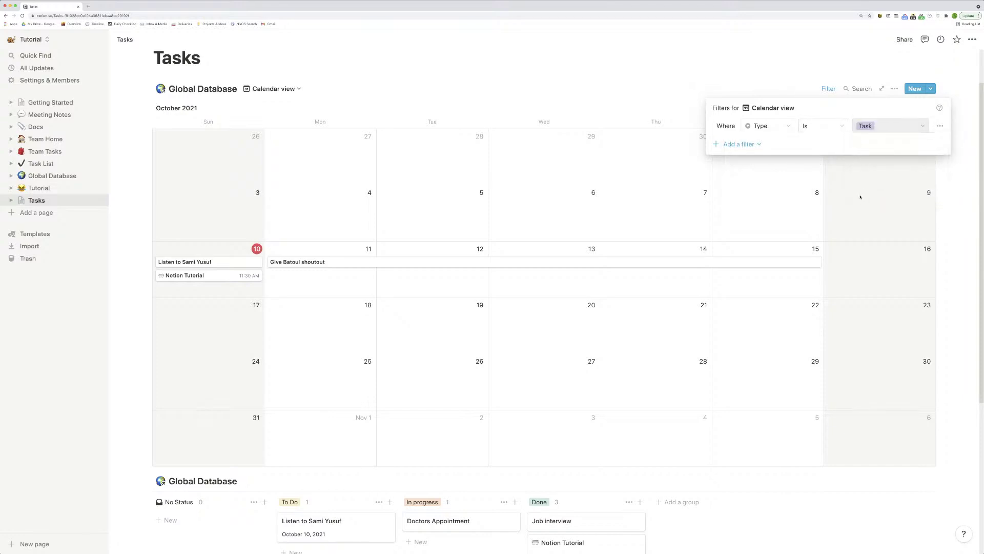
pyautogui.click(767, 202)
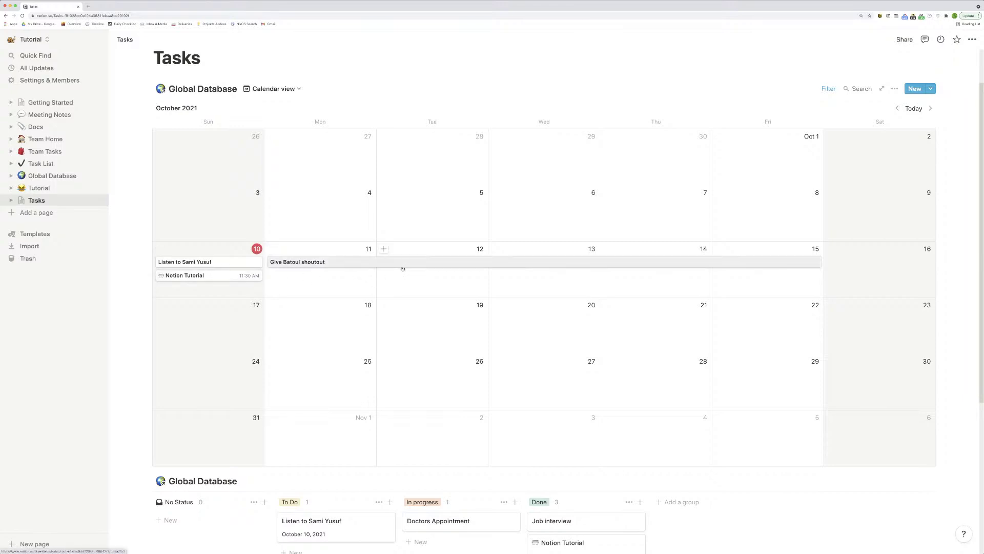
# Set the date of the Doctors Appointment entry to October 15, 2021 and close its page.
pyautogui.scroll(-4, 718, 269)
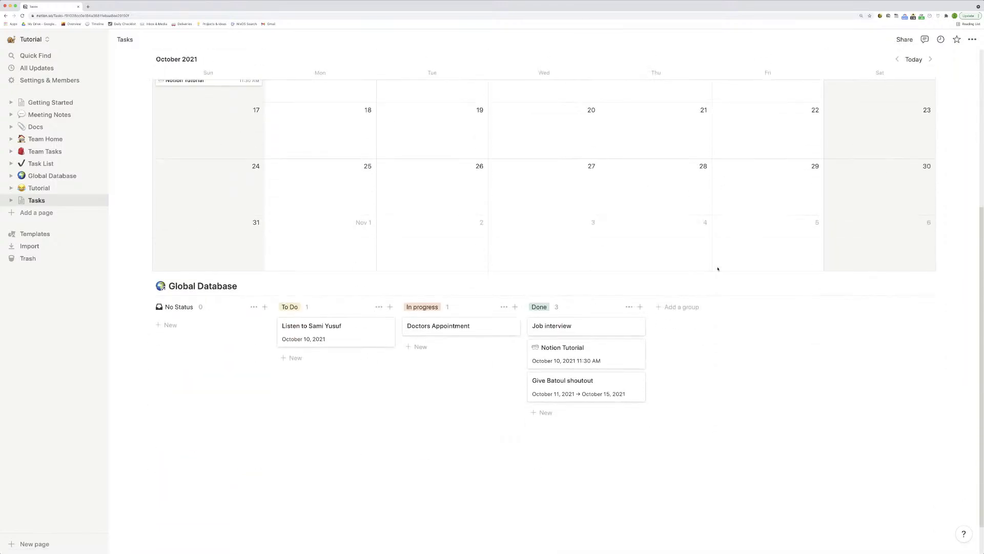
pyautogui.scroll(1, 666, 282)
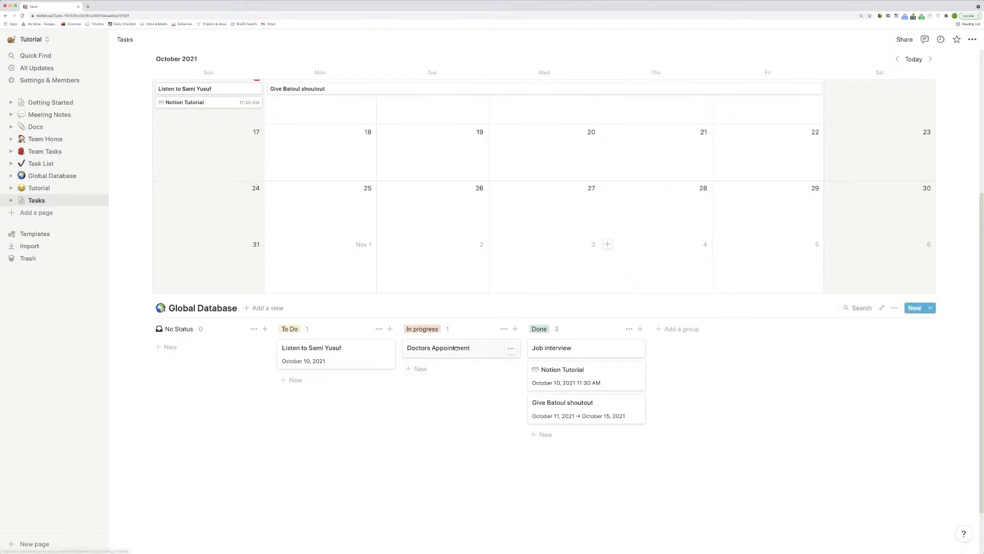
pyautogui.click(454, 341)
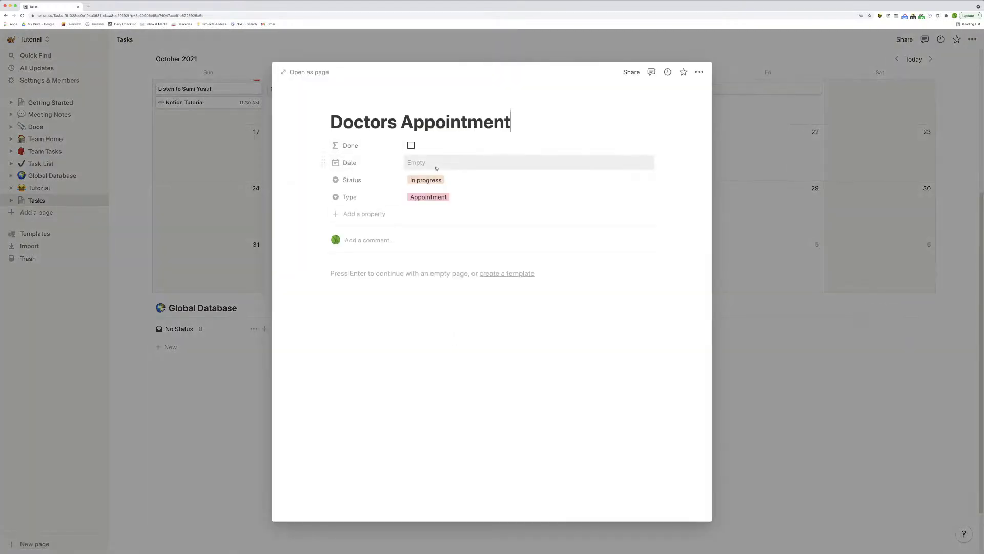
pyautogui.click(435, 167)
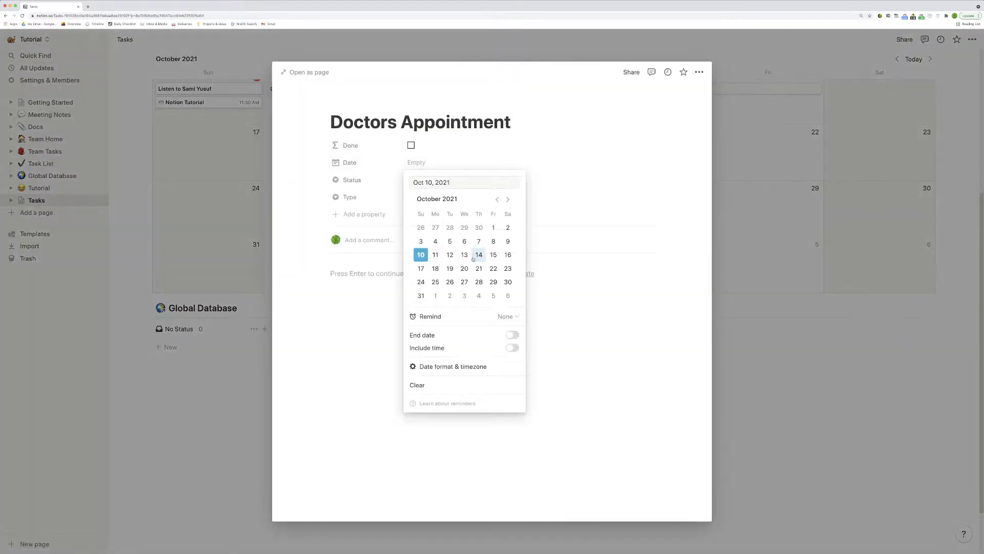
pyautogui.click(493, 255)
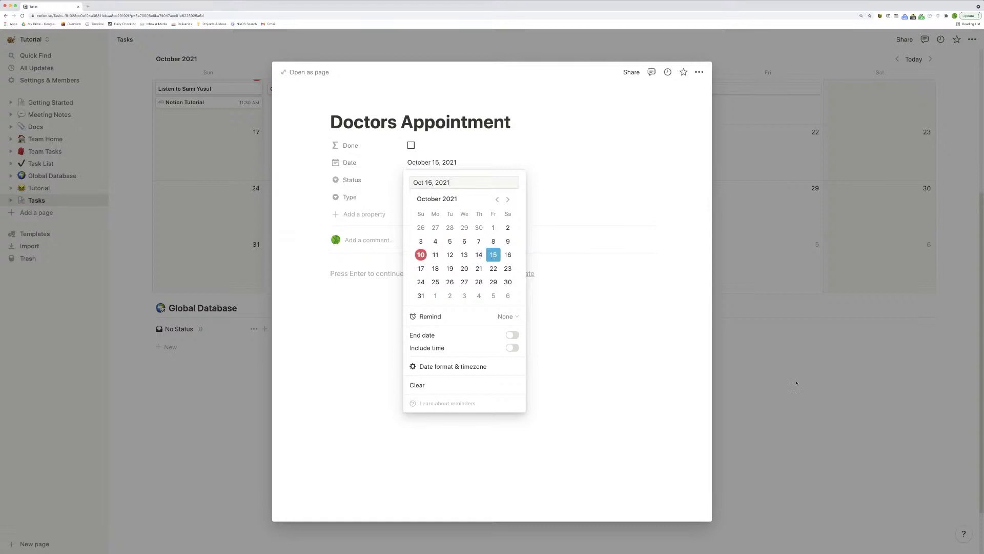
pyautogui.click(818, 358)
pyautogui.click(818, 358)
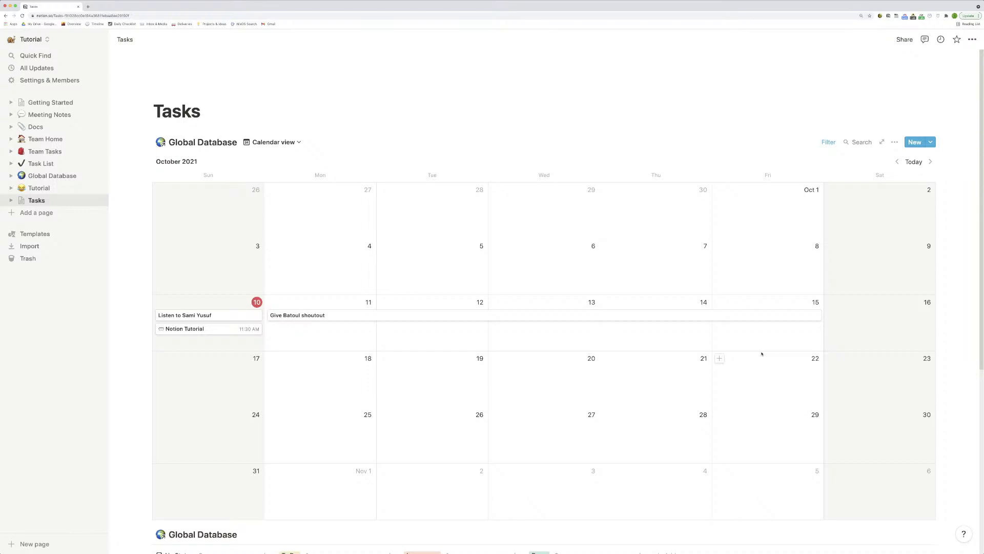
# Remove the Type filter from the Calendar view and compare the calendar with the board below.
pyautogui.click(828, 143)
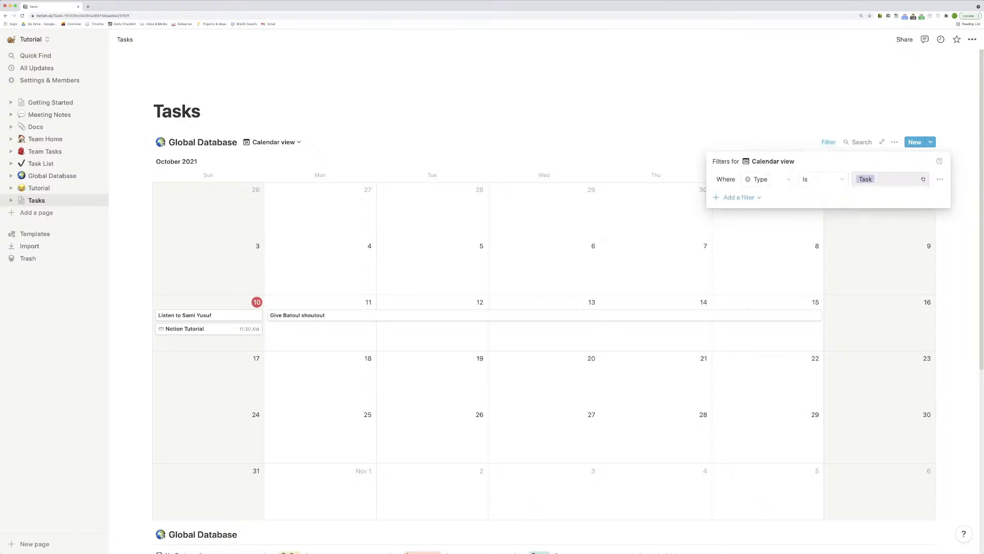
pyautogui.click(940, 179)
pyautogui.click(942, 202)
pyautogui.click(841, 359)
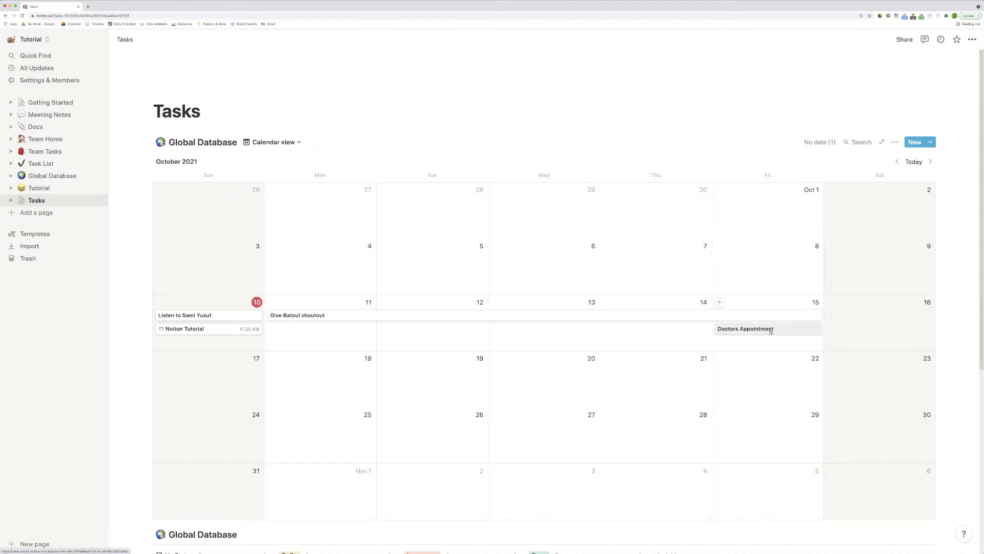
pyautogui.scroll(-10, 354, 221)
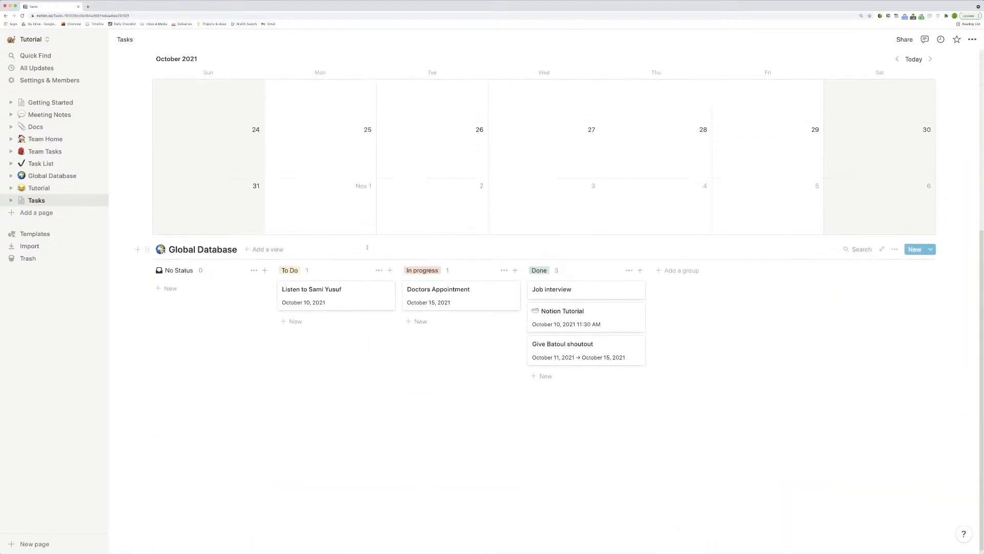
pyautogui.scroll(4, 367, 247)
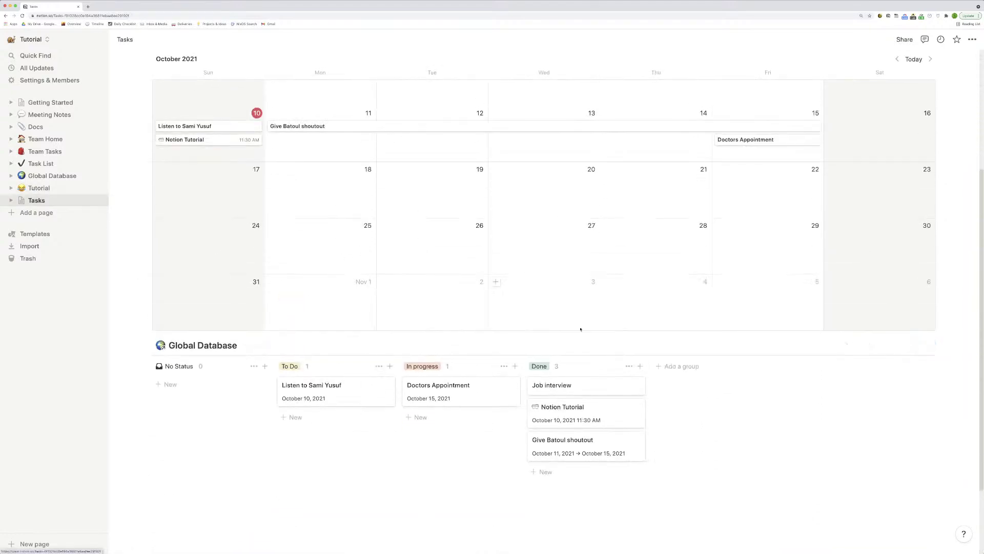
pyautogui.scroll(3, 564, 325)
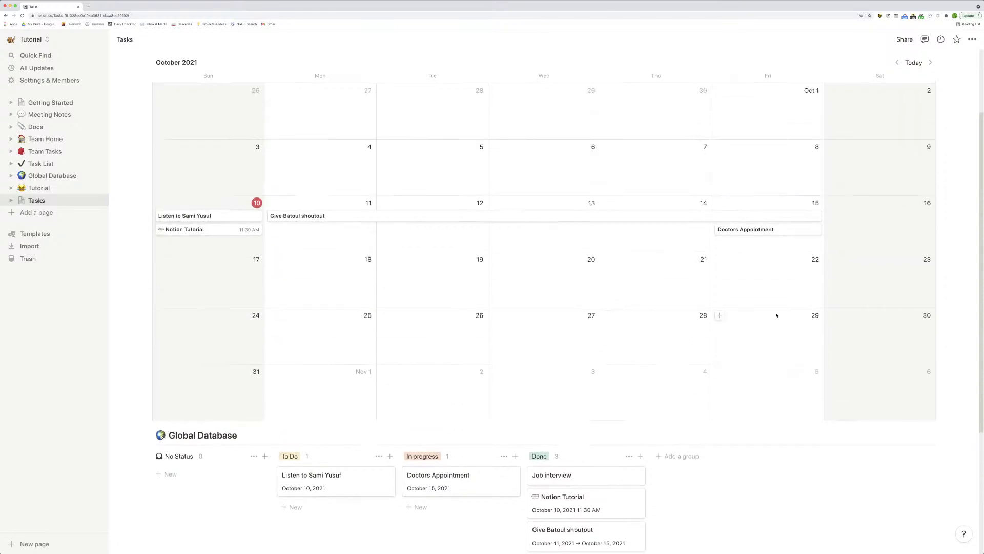
pyautogui.scroll(4, 775, 317)
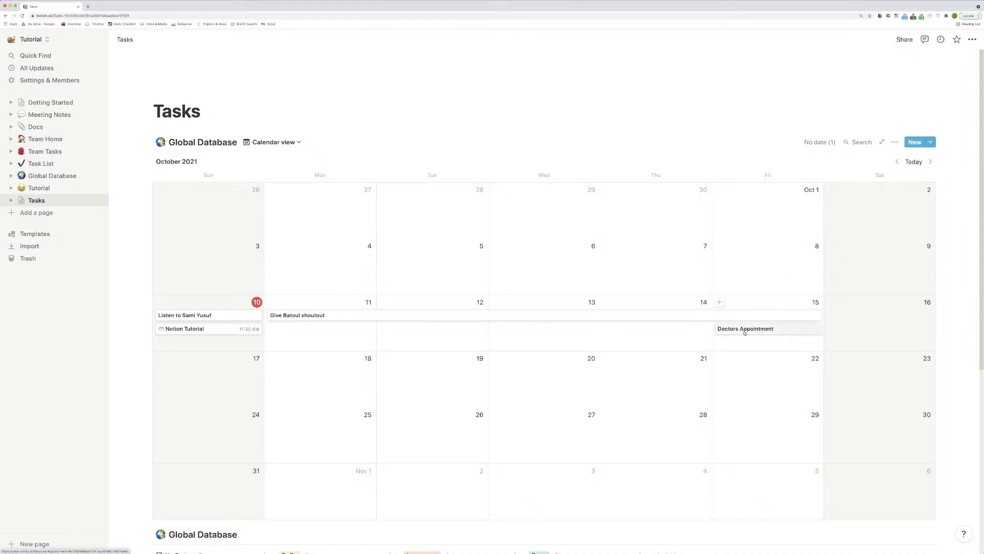
# Restore the Calendar view's filter where Type is Task and check its rule.
pyautogui.click(895, 142)
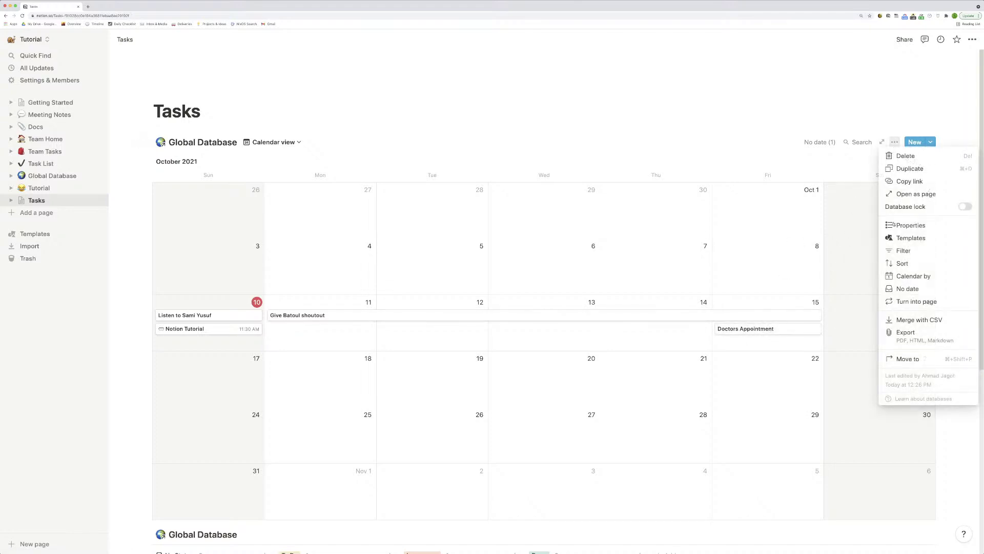
pyautogui.click(916, 250)
pyautogui.click(678, 139)
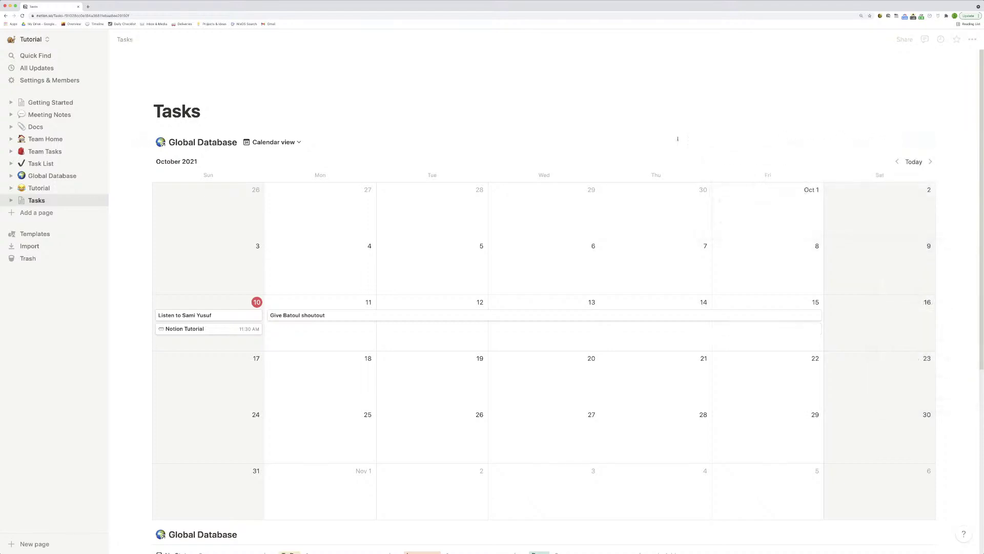
pyautogui.click(894, 146)
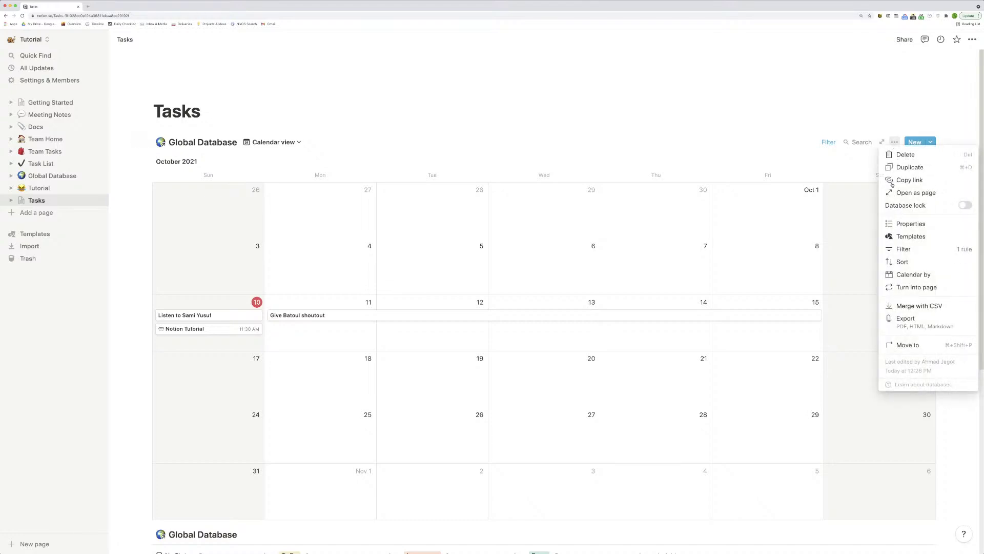
pyautogui.click(917, 249)
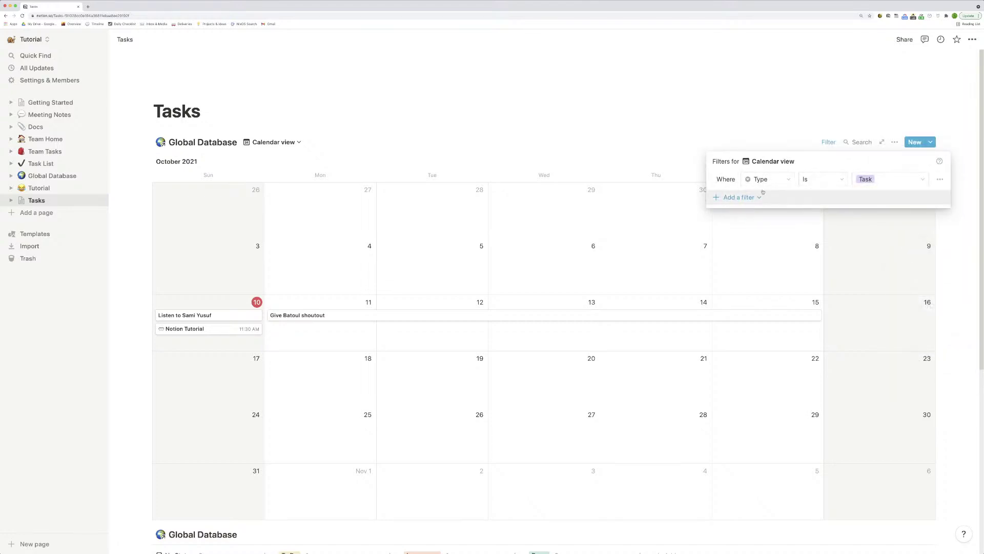
pyautogui.click(728, 106)
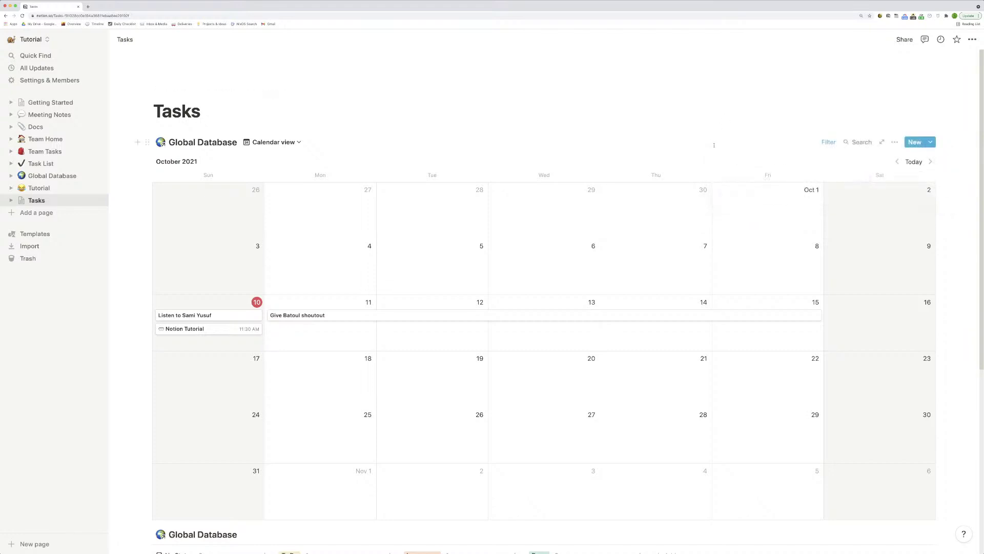
# Compare the calendar and board on the Tasks page with the Global Database table, and return to the Tasks page.
pyautogui.scroll(-5, 442, 285)
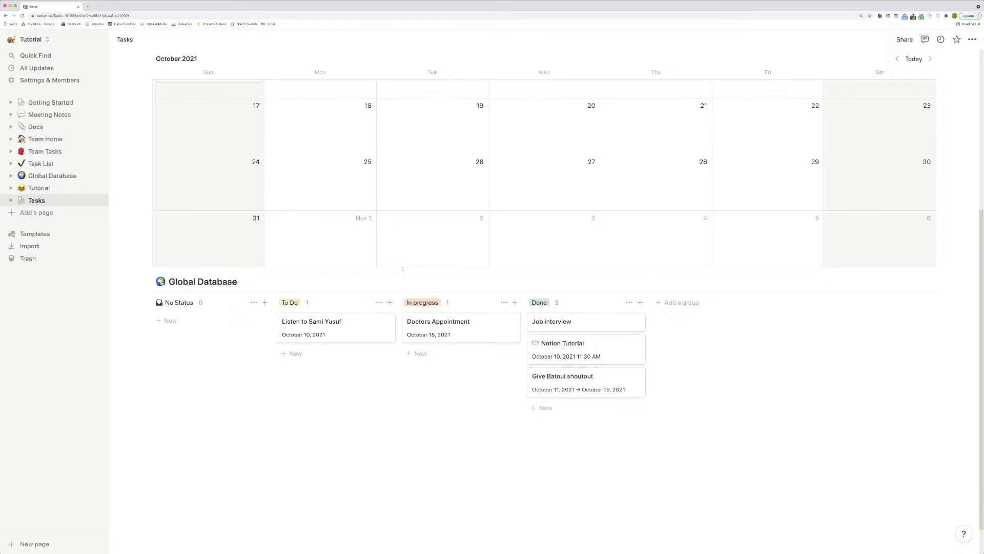
pyautogui.scroll(2, 410, 287)
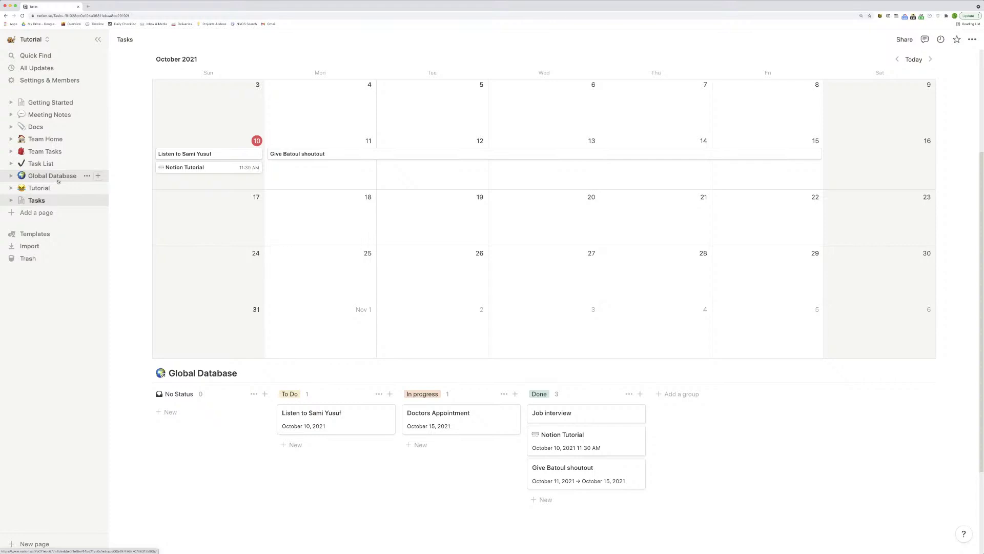
pyautogui.scroll(3, 593, 356)
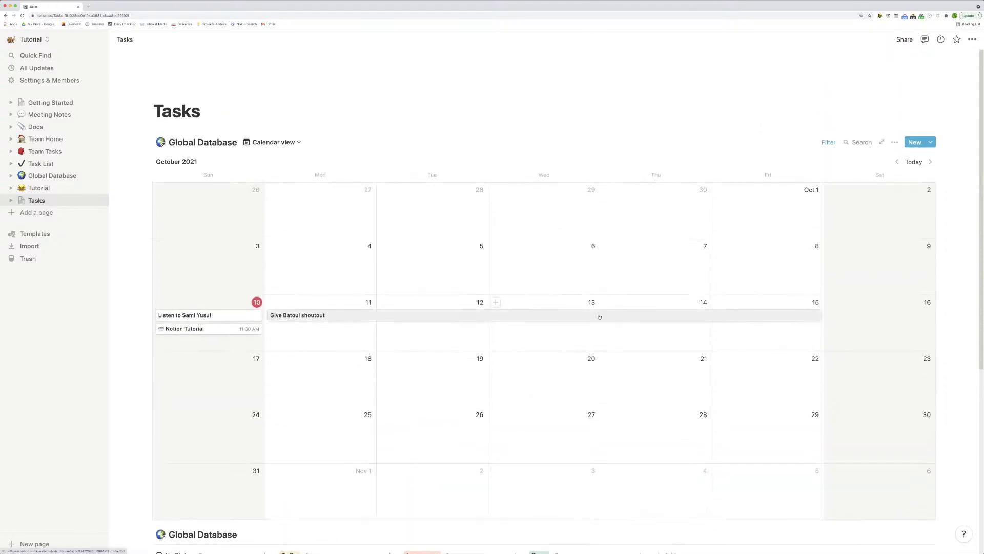
pyautogui.scroll(-3, 426, 331)
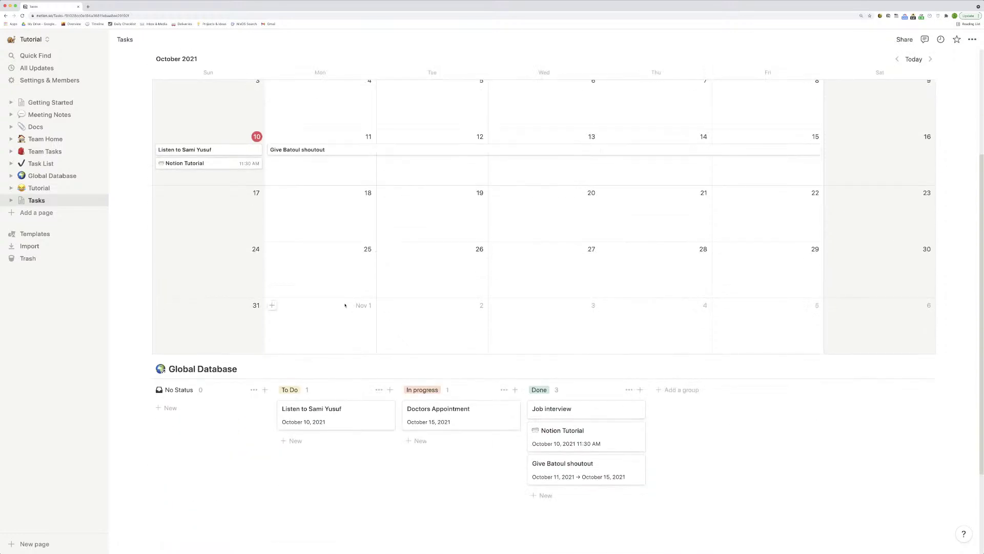
pyautogui.click(62, 175)
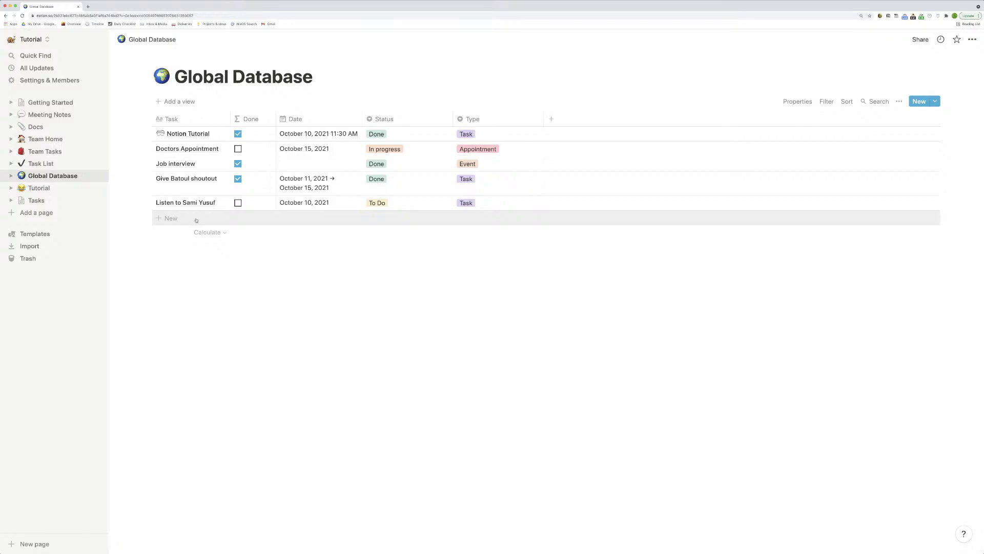
pyautogui.click(58, 200)
# Reschedule the multi-day shoutout task in the calendar so that it only covers October 6, 2021.
pyautogui.scroll(-5, 398, 337)
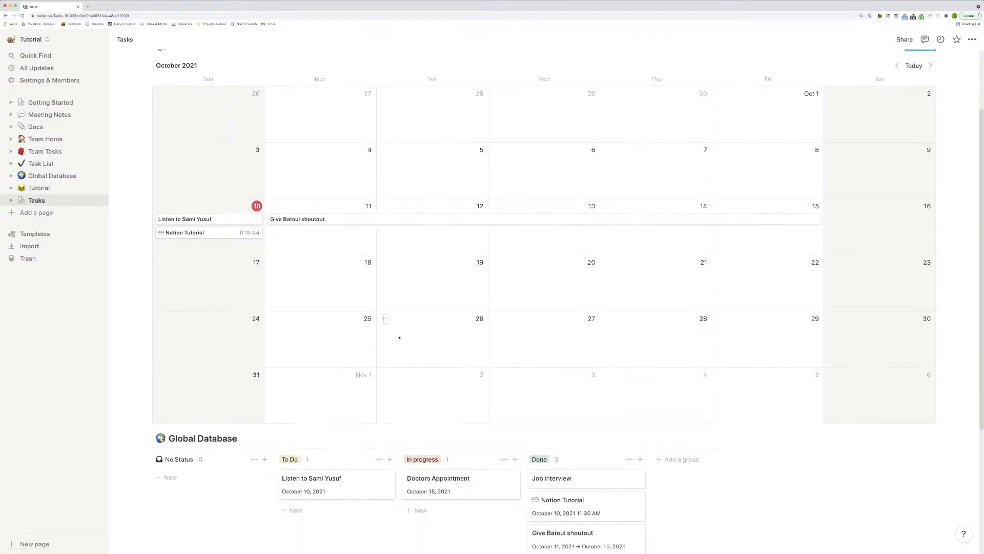
pyautogui.moveTo(323, 187); pyautogui.dragTo(495, 256)
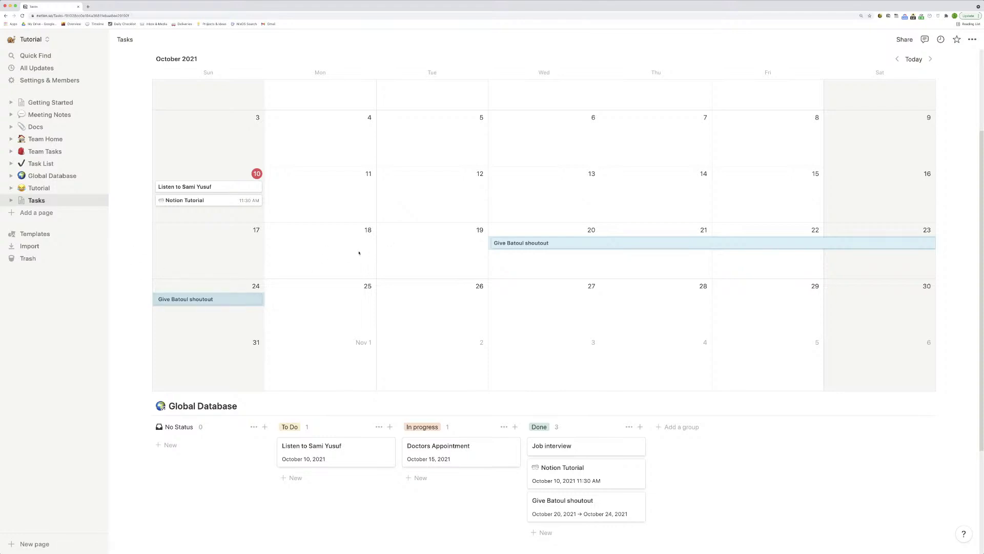
pyautogui.moveTo(491, 243); pyautogui.dragTo(562, 235)
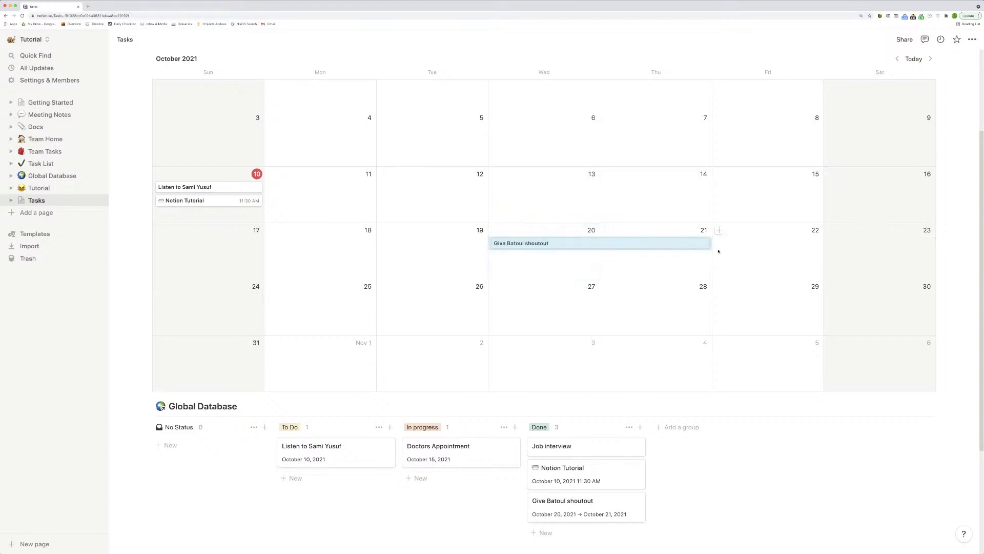
pyautogui.moveTo(709, 243); pyautogui.dragTo(553, 156)
# Move the Job interview card from Done to In progress on the status board.
pyautogui.scroll(-5, 573, 282)
pyautogui.moveTo(572, 281); pyautogui.dragTo(433, 331)
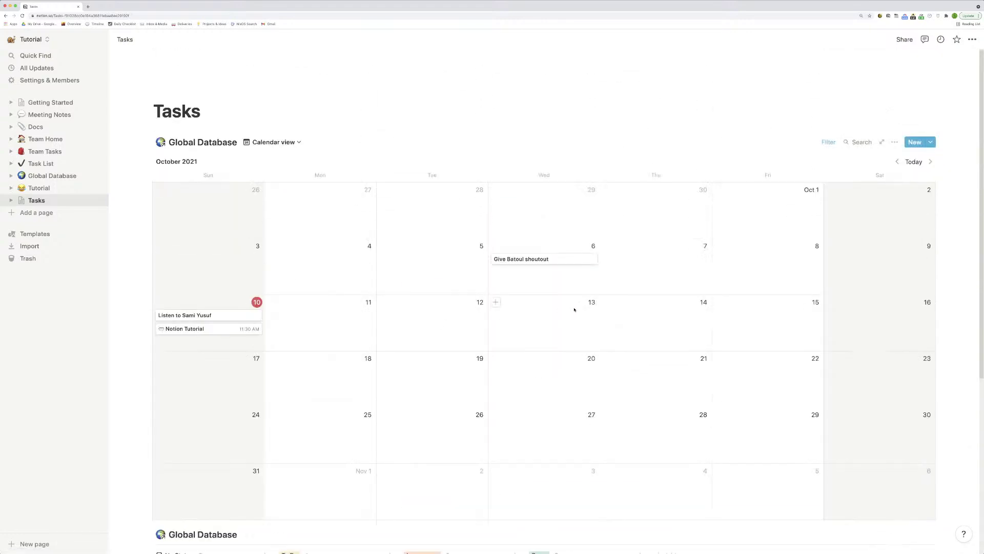
pyautogui.scroll(-3, 635, 290)
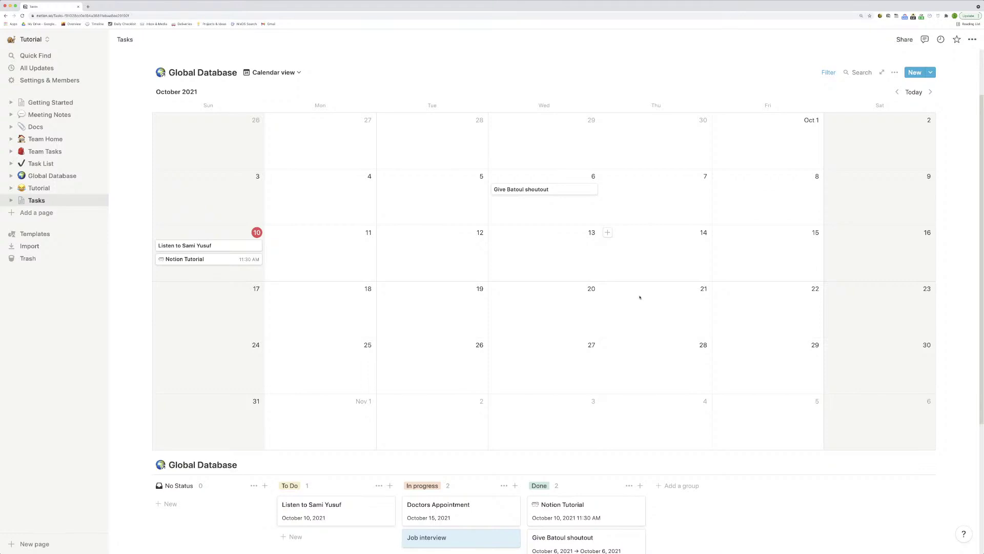
pyautogui.scroll(-1, 640, 295)
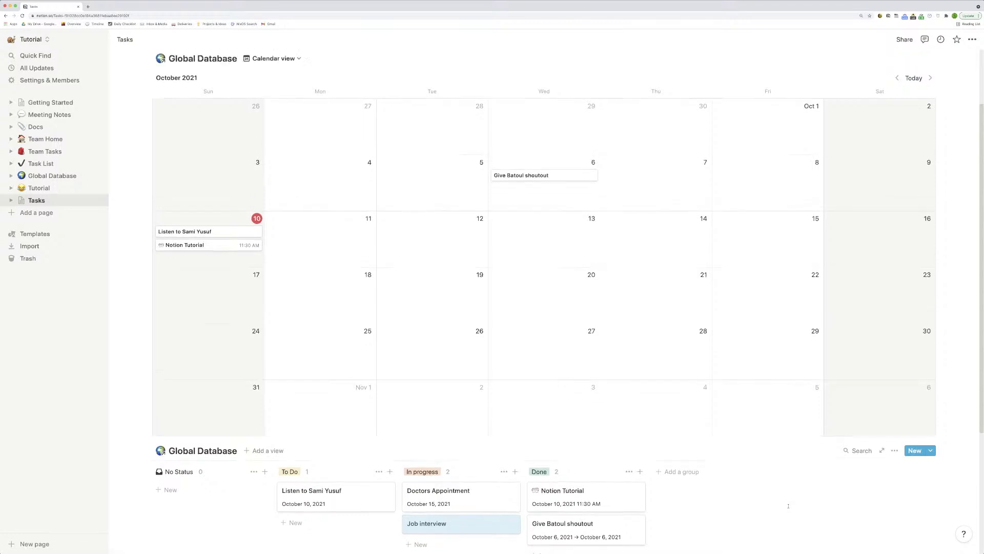
pyautogui.scroll(3, 674, 440)
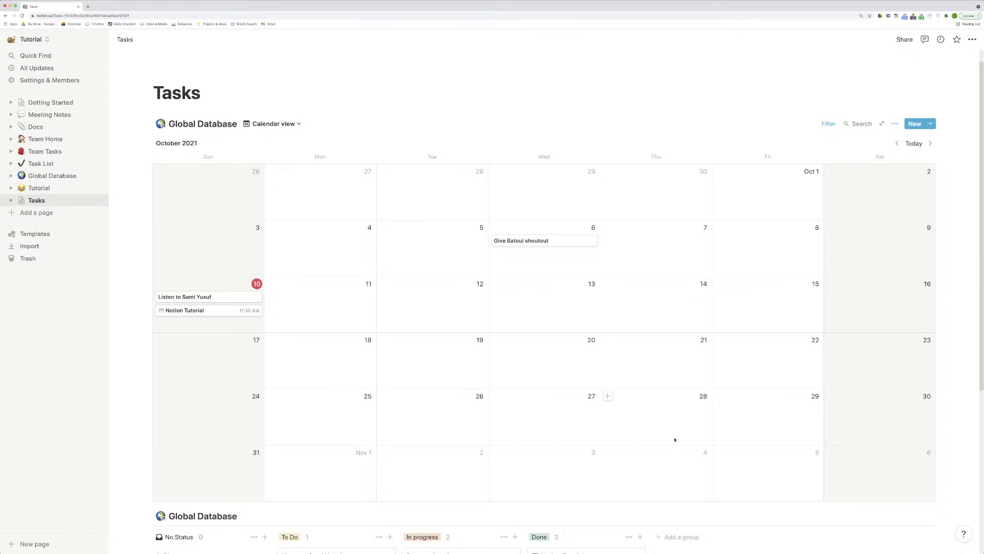
# Open the Global Database and view the web clipper's options for saving a page to it.
pyautogui.click(70, 178)
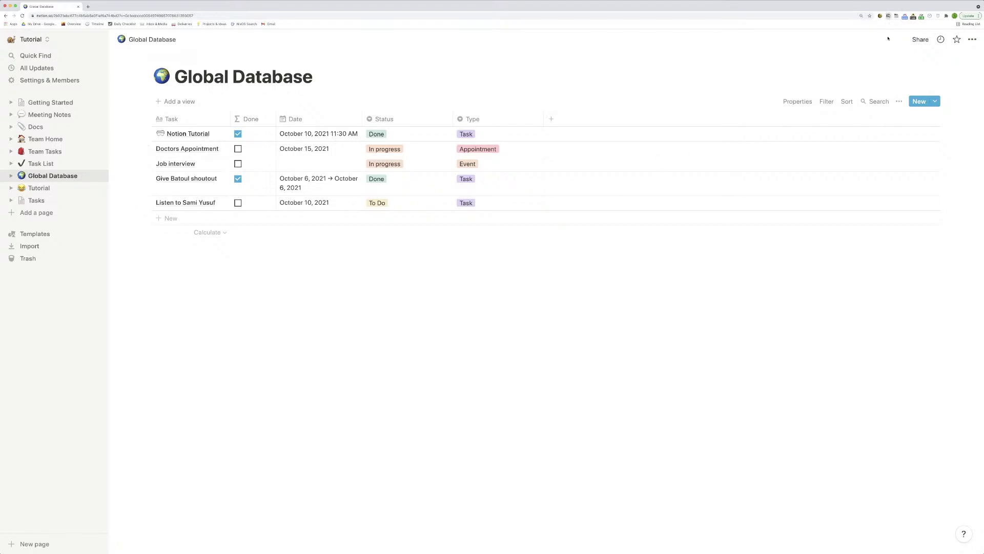
pyautogui.click(887, 16)
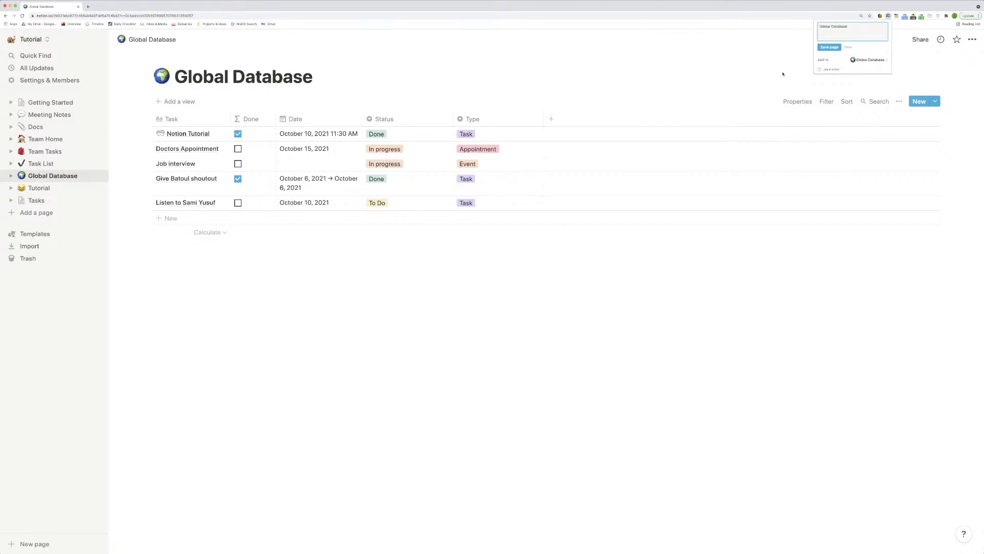
pyautogui.click(700, 371)
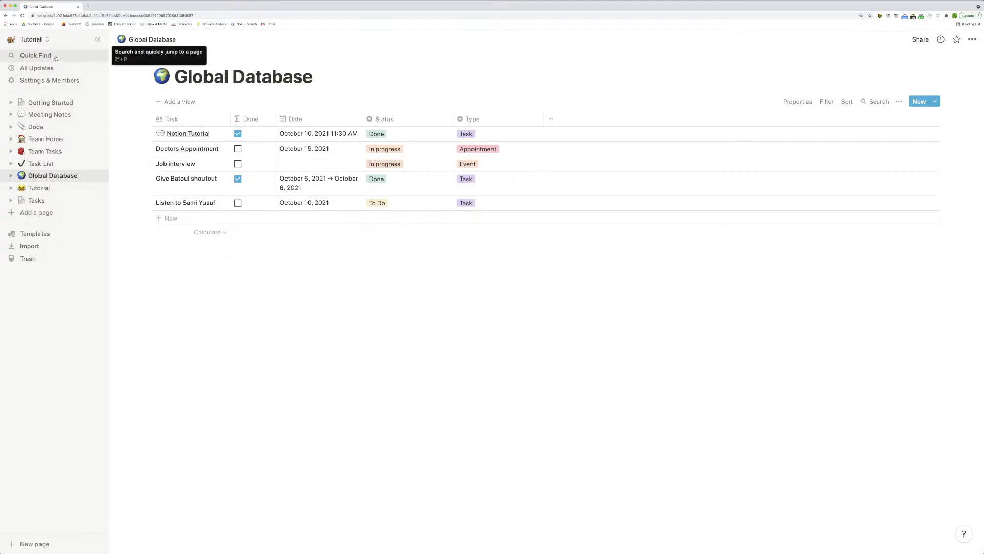
# Search the workspace for "gfiego" with Quick Find, and open the Task List page.
pyautogui.click(36, 55)
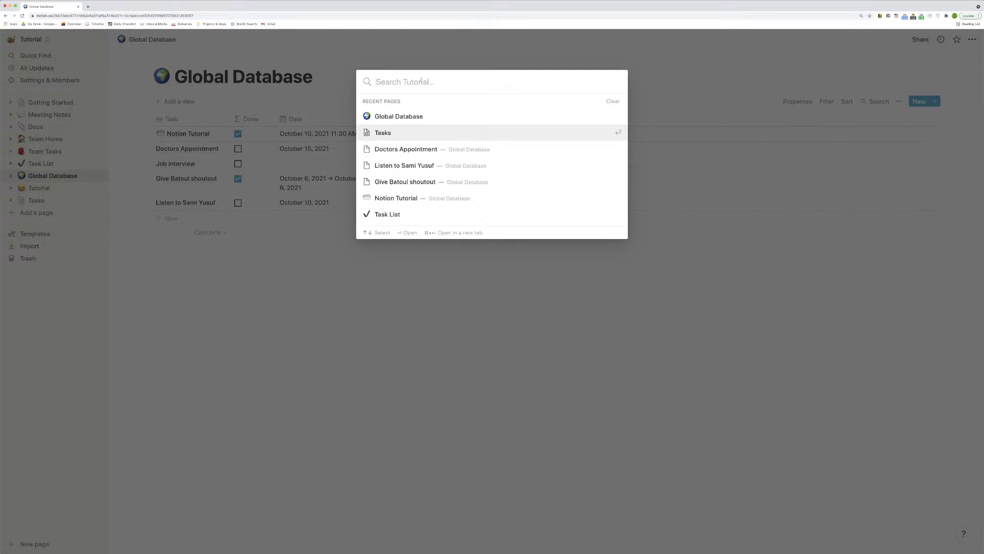
pyautogui.write('gfiego')
pyautogui.click(550, 289)
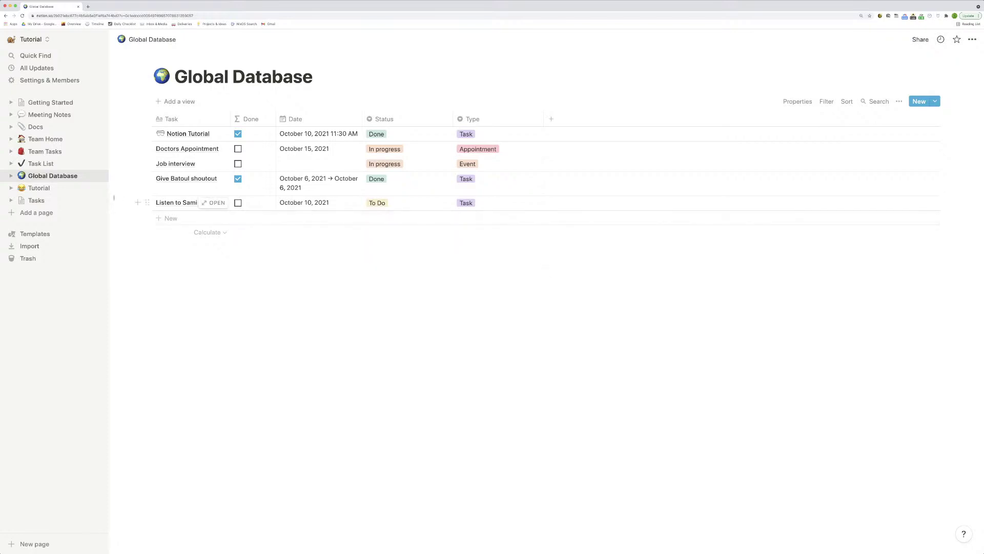
pyautogui.click(41, 163)
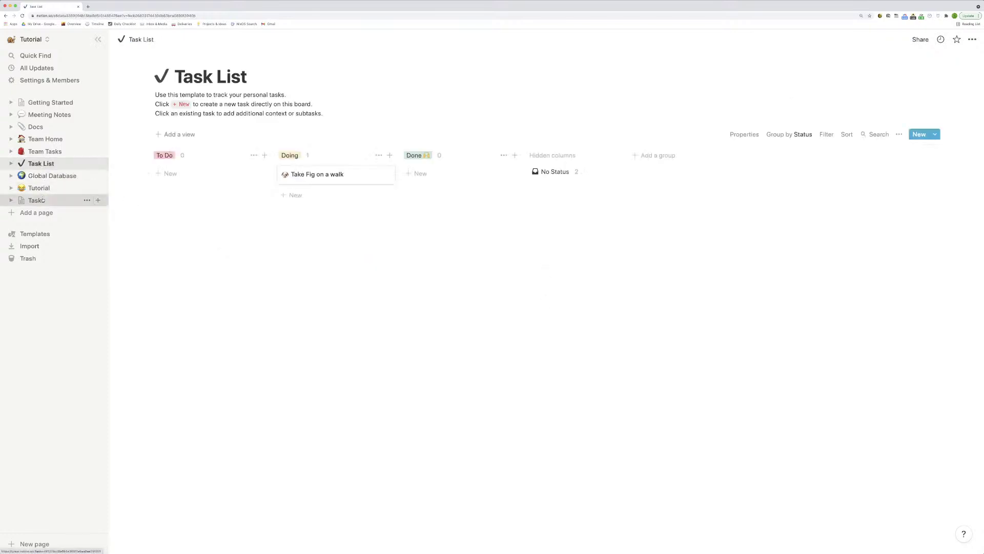
# Switch the upper linked database on the Tasks page to Timeline view, and open the Global Database page.
pyautogui.click(36, 200)
pyautogui.click(277, 142)
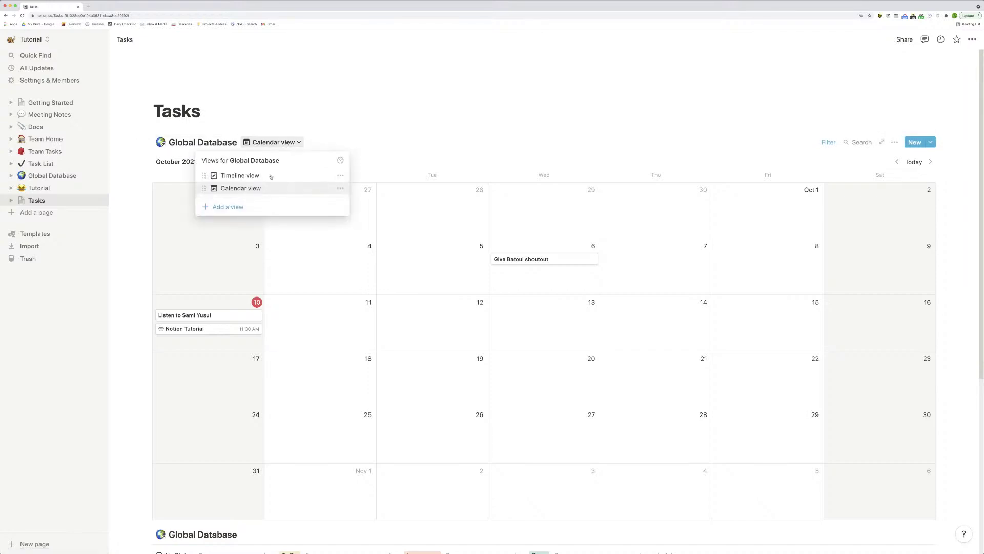
pyautogui.click(226, 175)
pyautogui.scroll(-1, 582, 235)
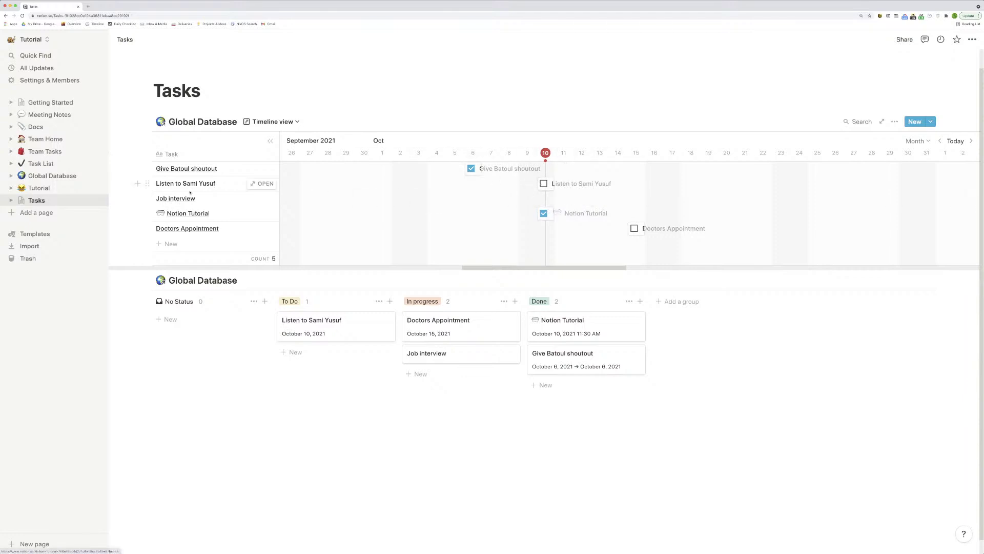
pyautogui.click(58, 178)
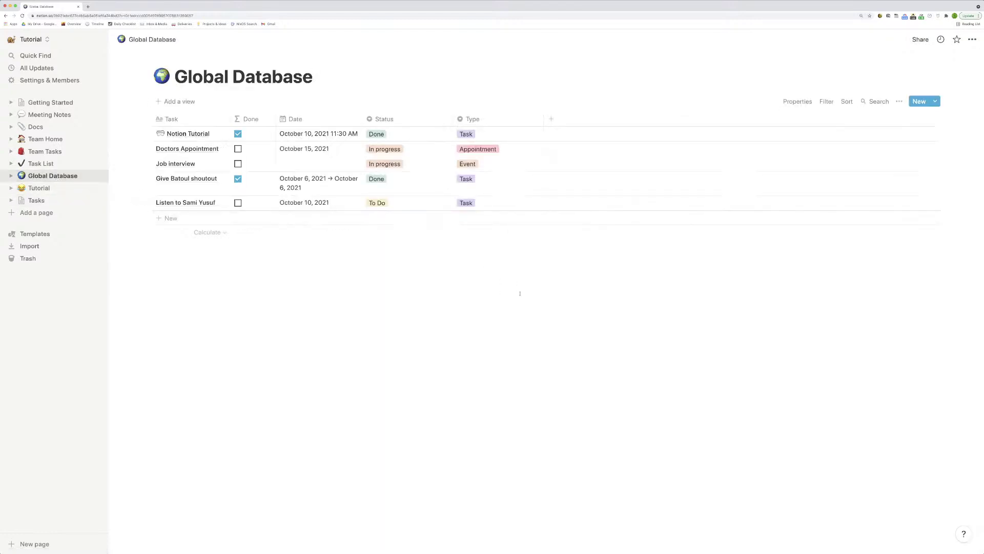
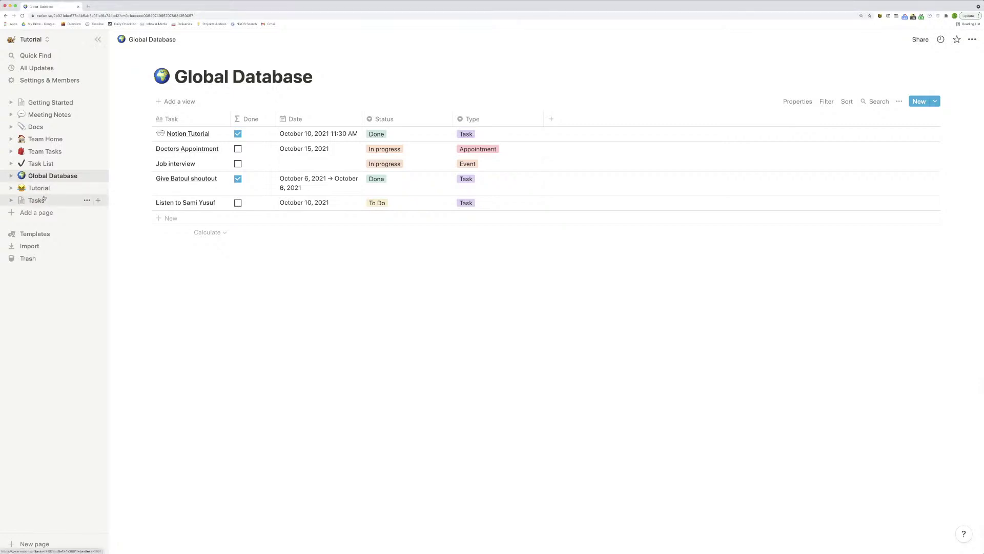
# Return to the Tasks page and switch the upper linked database to Calendar view.
pyautogui.click(41, 200)
pyautogui.click(263, 143)
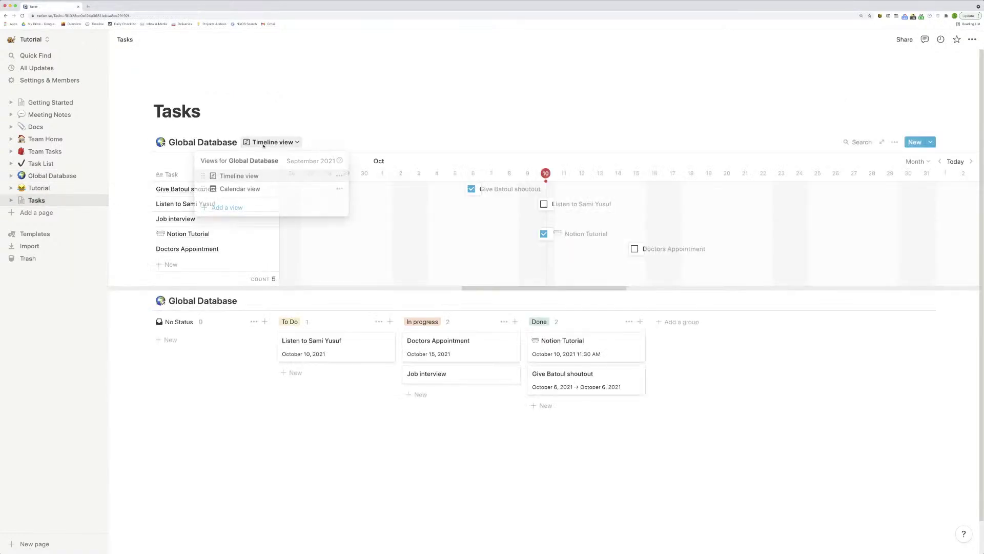
pyautogui.click(240, 188)
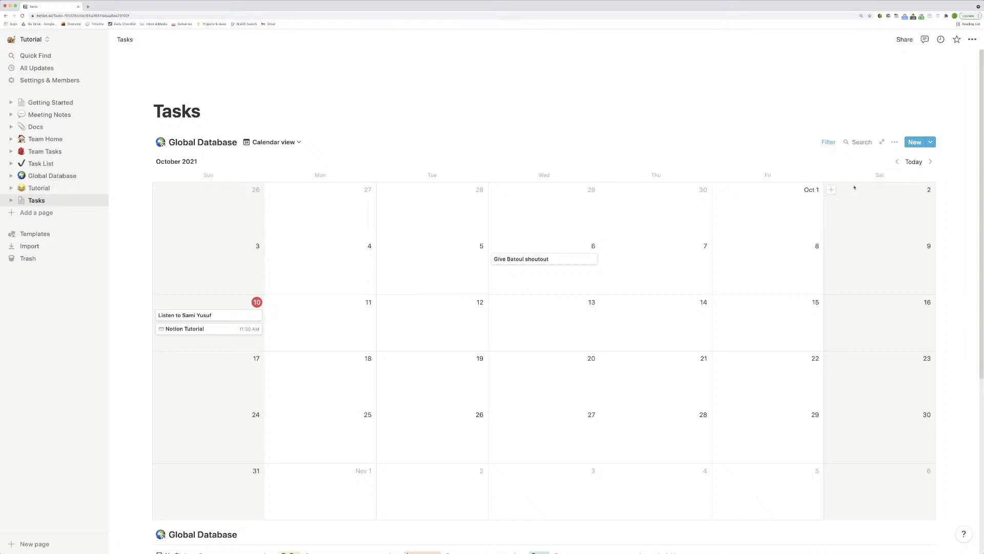
# Create a calendar entry on November 19, 2021, titled with the person's username followed by "birthday".
pyautogui.click(930, 162)
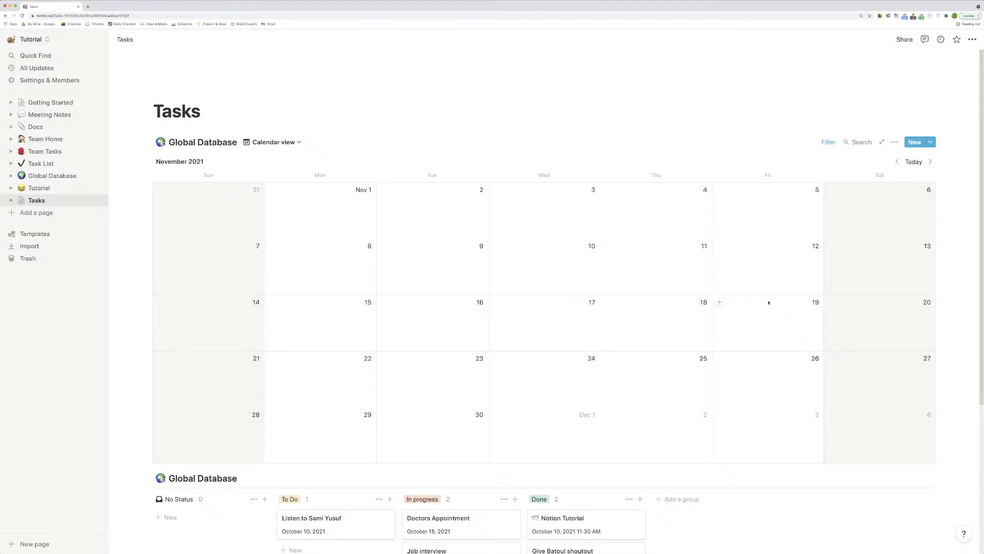
pyautogui.click(719, 302)
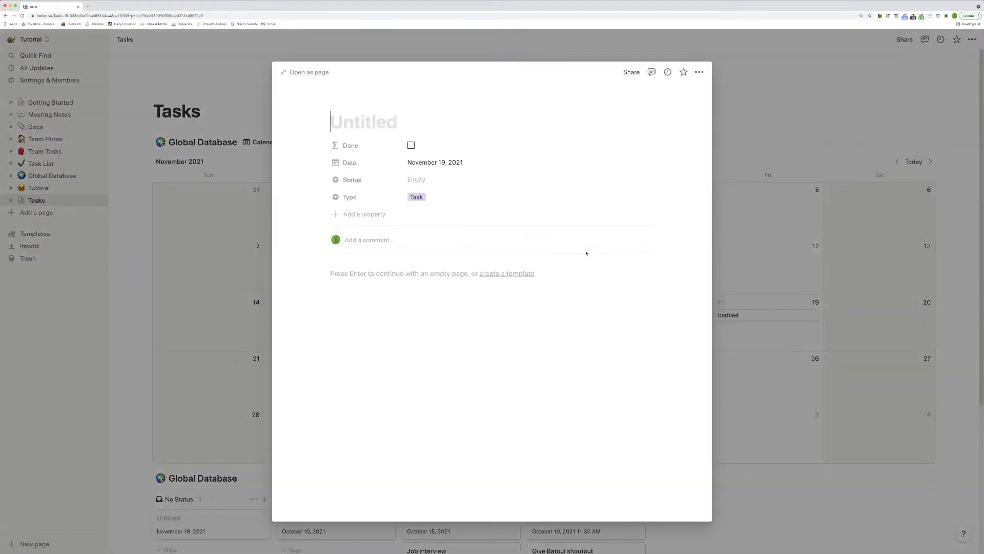
pyautogui.write('hardy288 birthdat')
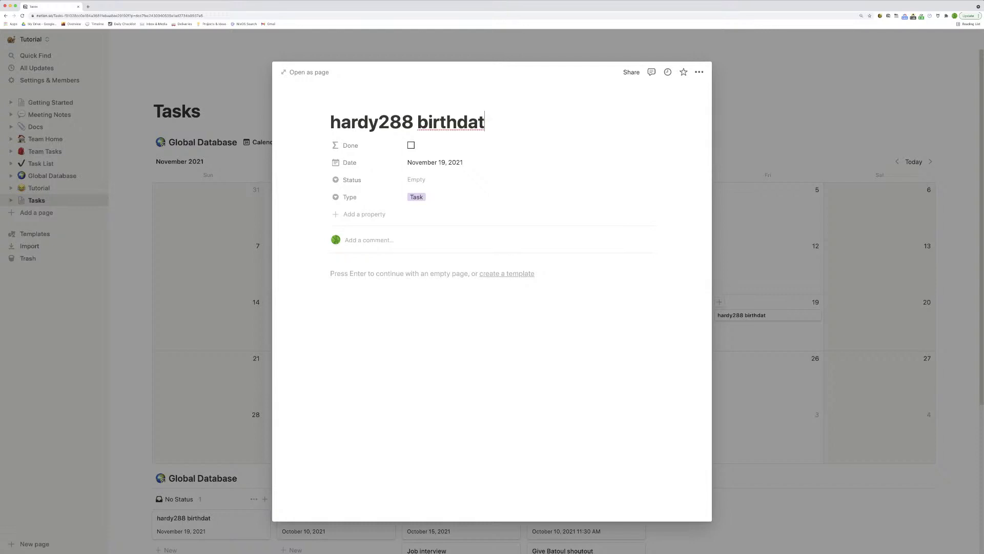
pyautogui.press('BackSpace')
pyautogui.write('y')
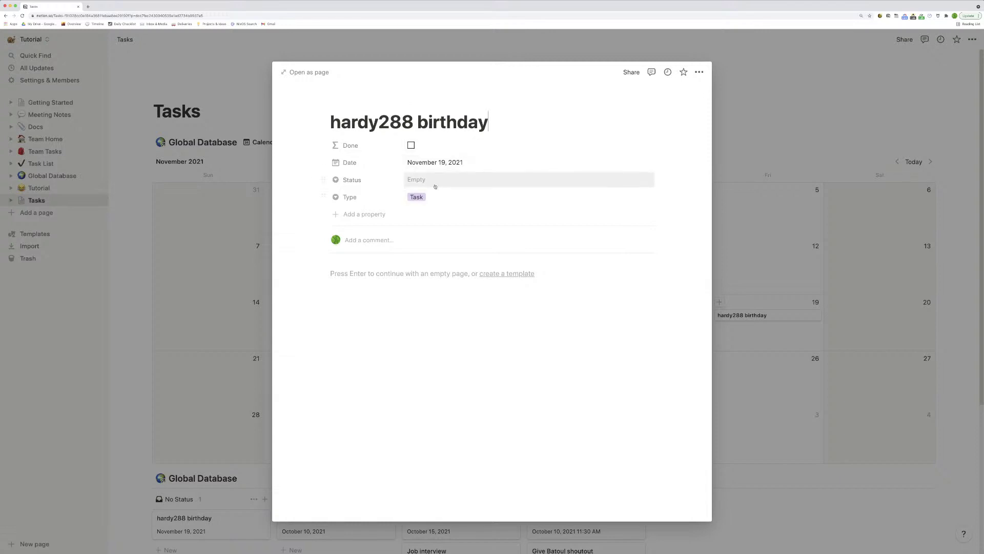
# Set the birthday entry's type to Event and add a date reminder 1 week before (9:00 AM).
pyautogui.click(428, 204)
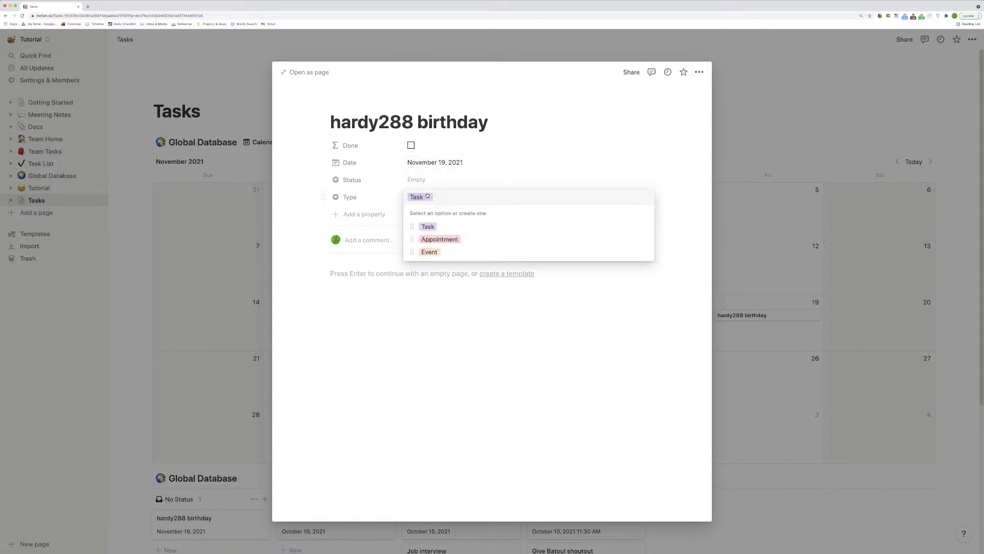
pyautogui.click(436, 252)
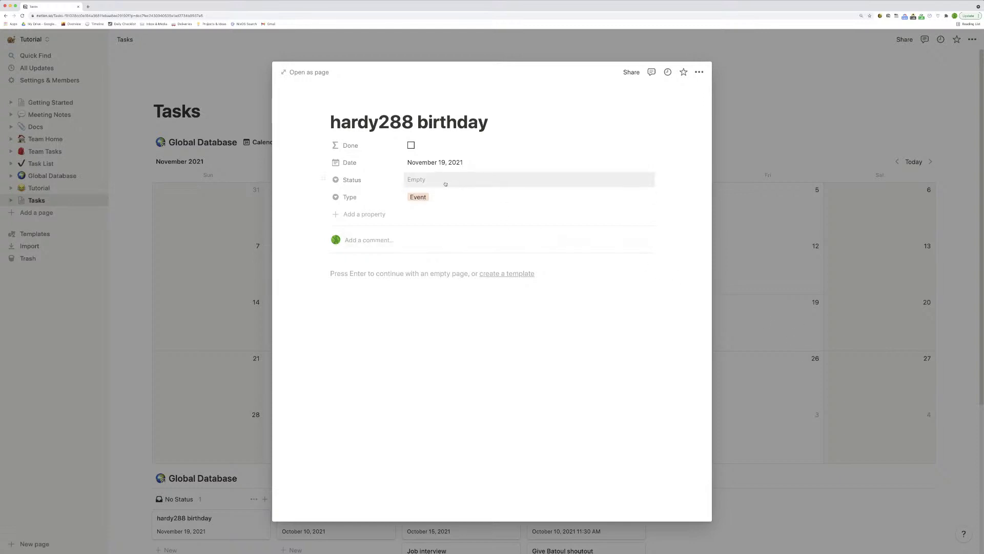
pyautogui.click(436, 162)
pyautogui.click(505, 317)
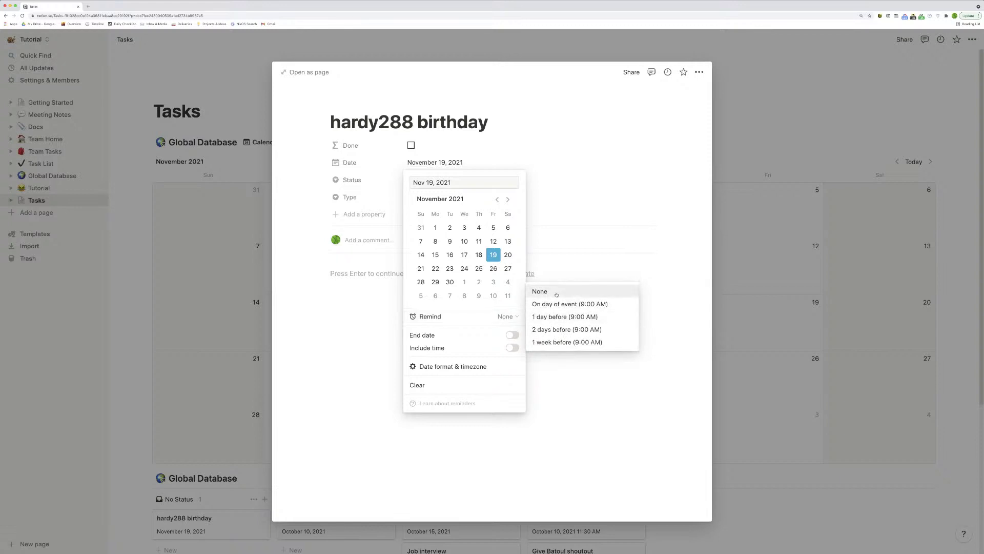
pyautogui.click(570, 343)
pyautogui.click(594, 303)
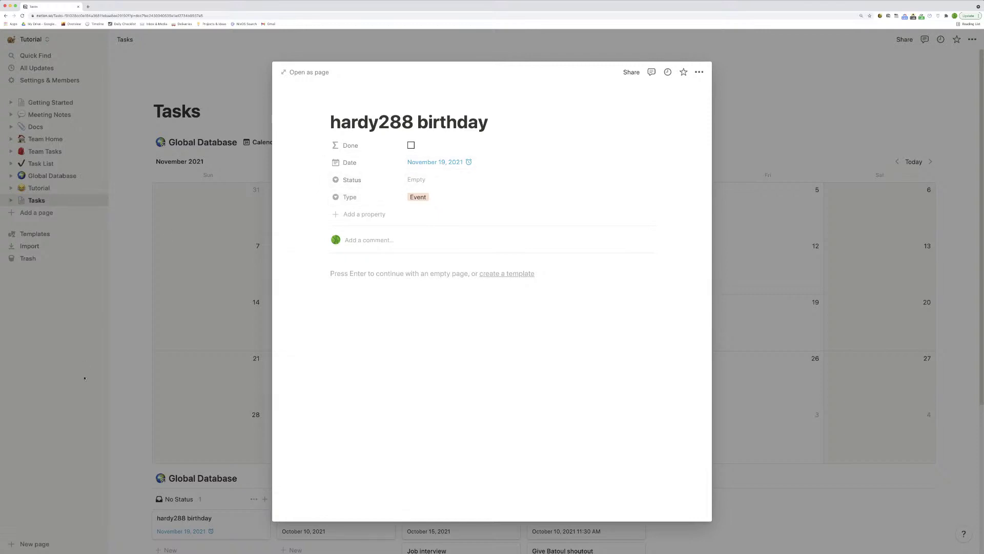
pyautogui.click(88, 340)
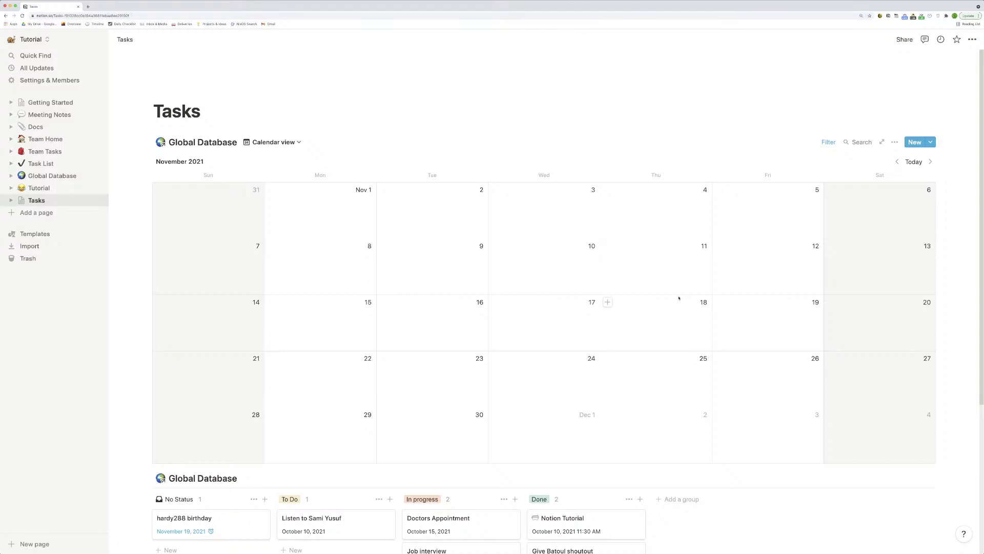
# Return the calendar to October 2021 and append "w/" and the person's first name to the Doctors Appointment card's title.
pyautogui.click(898, 162)
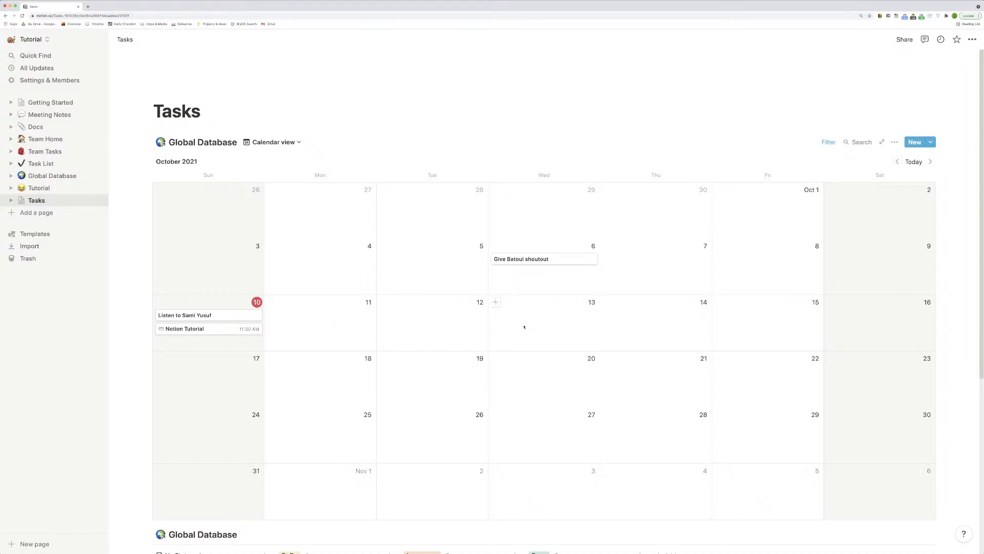
pyautogui.scroll(-5, 463, 295)
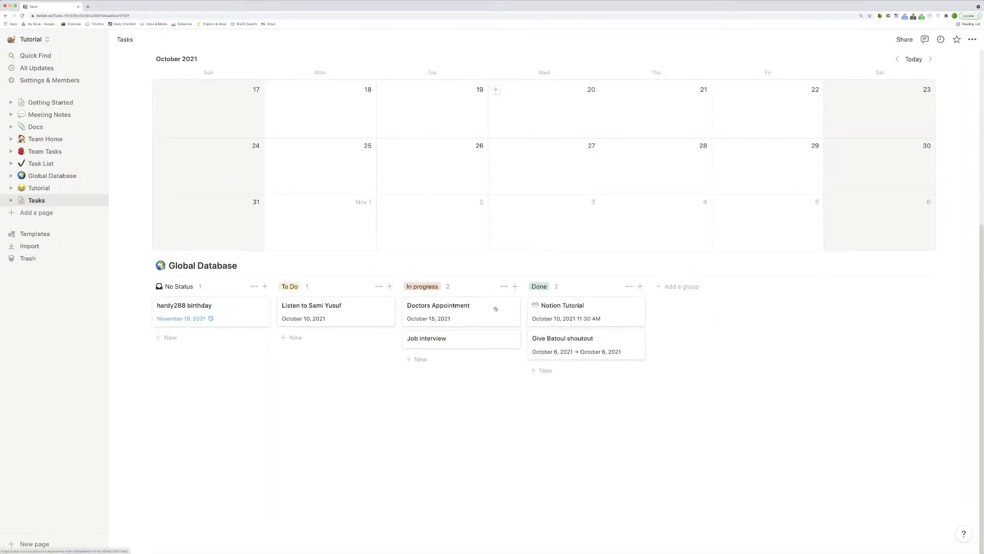
pyautogui.click(477, 324)
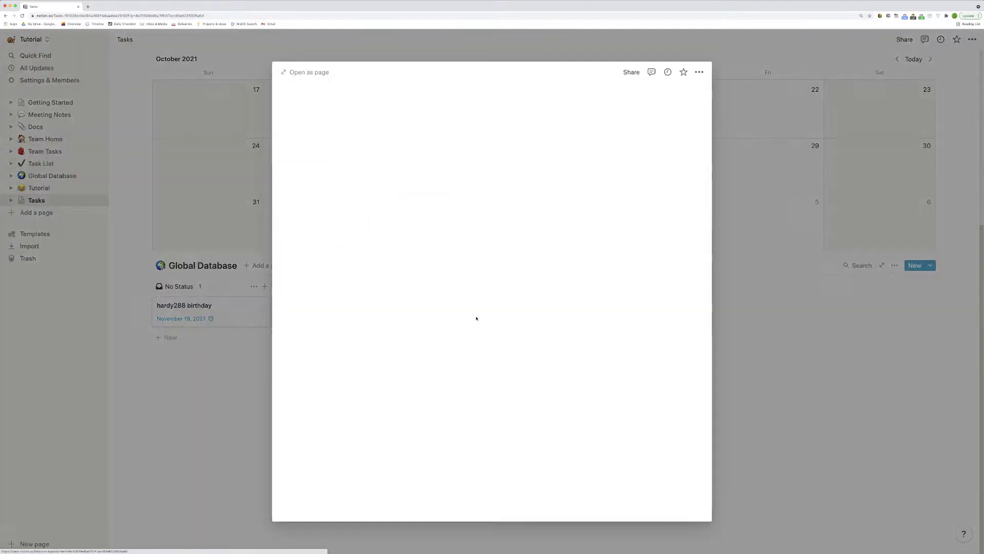
pyautogui.write('w/ ')
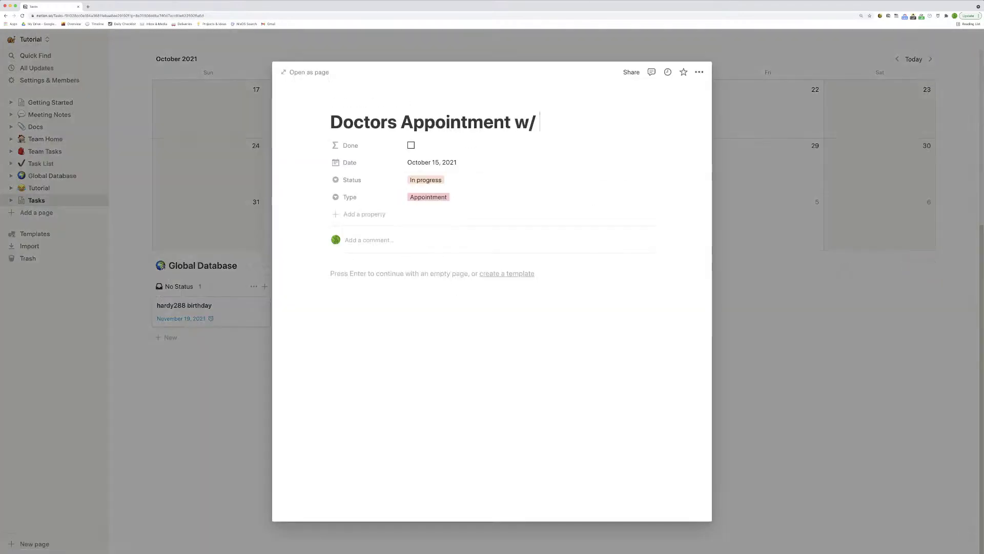
pyautogui.write('Momina')
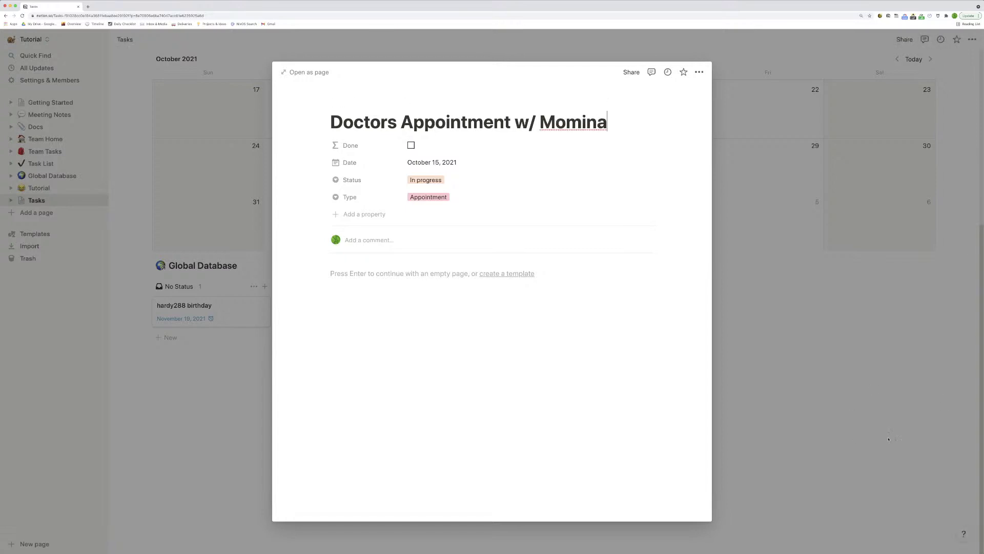
pyautogui.click(874, 421)
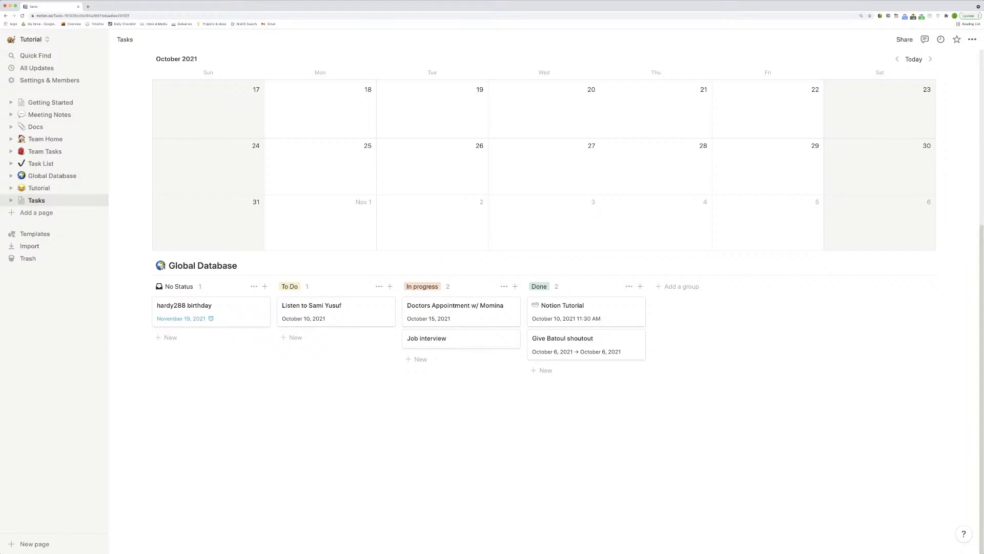
pyautogui.scroll(5, 873, 255)
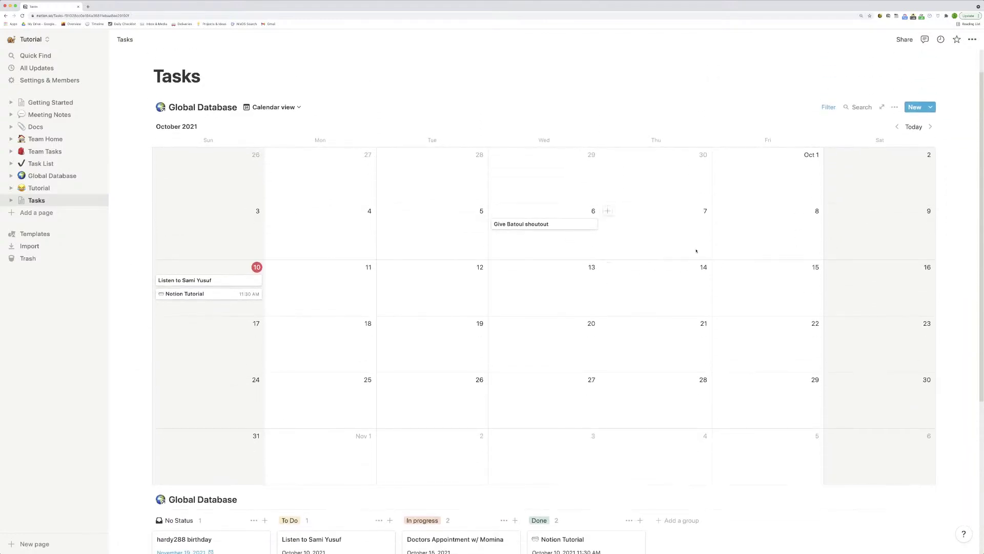
pyautogui.scroll(-3, 857, 306)
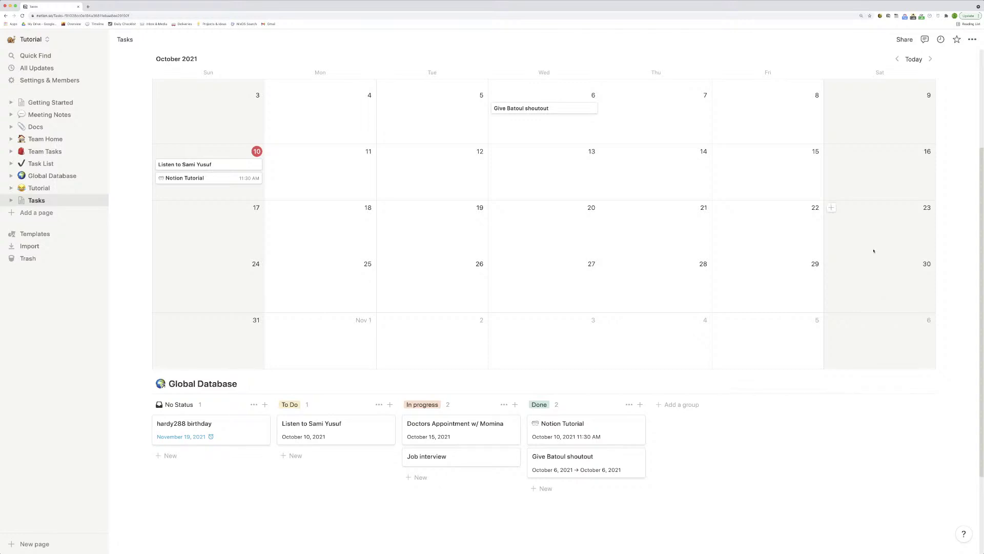
pyautogui.scroll(1, 721, 398)
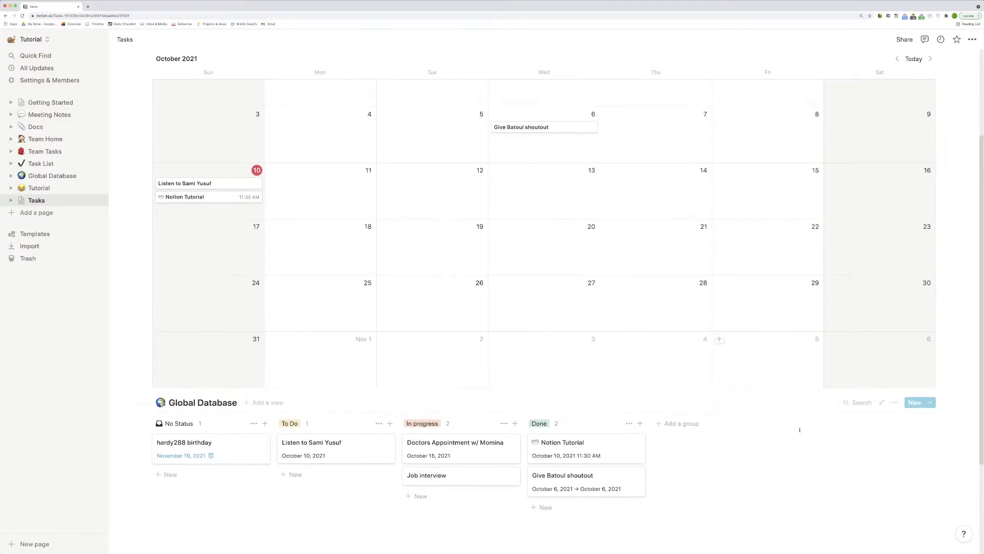
pyautogui.scroll(1, 708, 431)
pyautogui.scroll(-2, 689, 467)
pyautogui.scroll(-3, 689, 467)
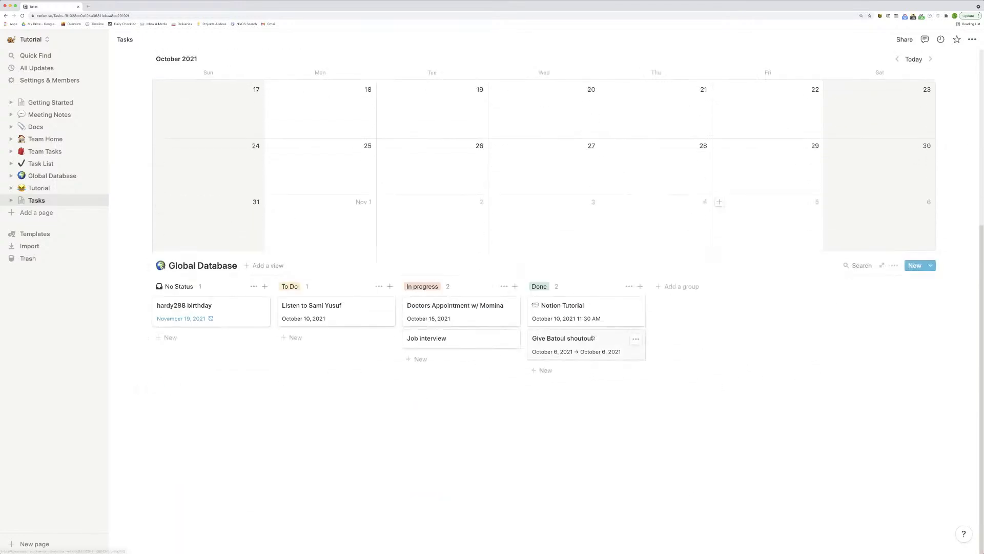
pyautogui.moveTo(620, 307); pyautogui.dragTo(585, 318)
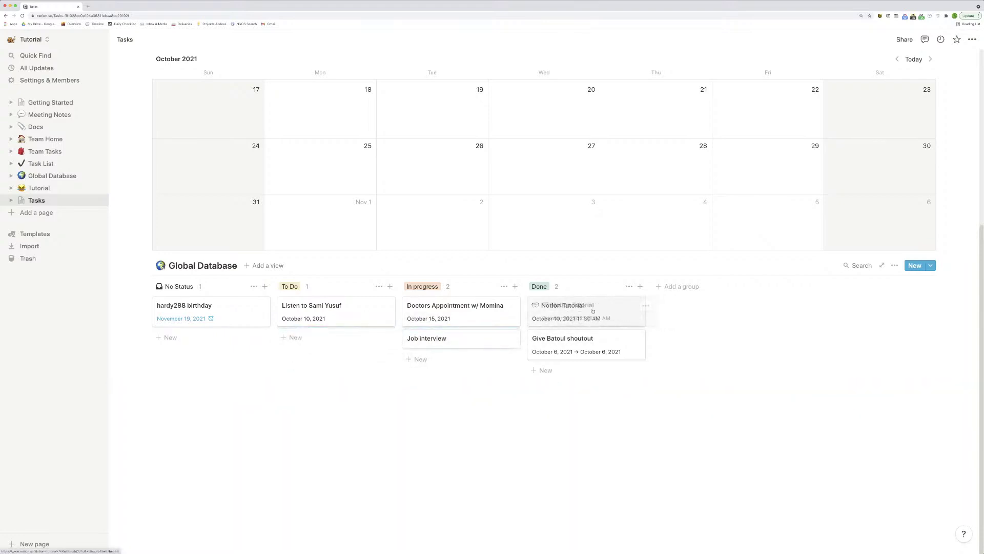
# Reschedule the listening task in the calendar from October 10 to October 12, 2021.
pyautogui.scroll(4, 634, 303)
pyautogui.moveTo(204, 222); pyautogui.dragTo(446, 225)
pyautogui.scroll(-4, 512, 297)
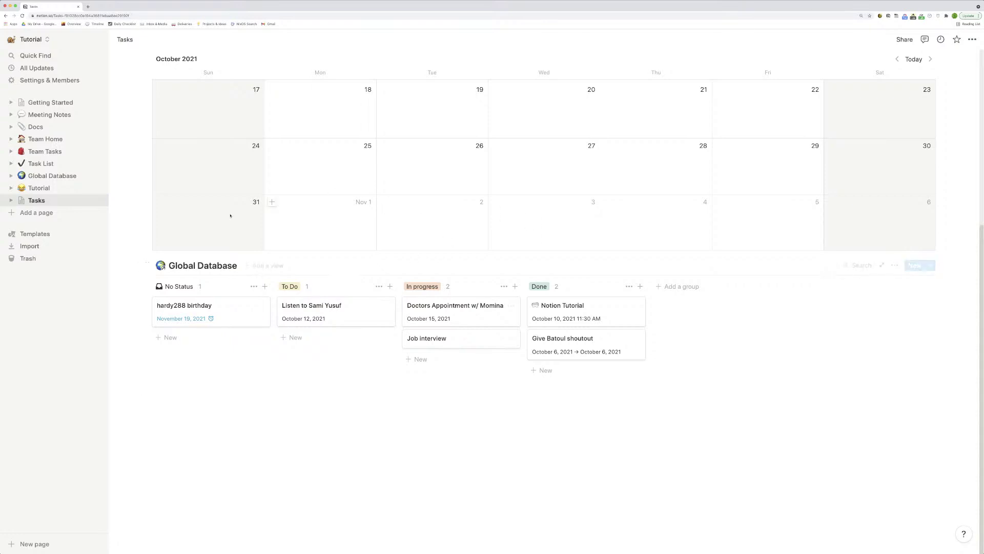
# Open the Notion Tutorial card from the Done column to view its properties and content, and close it.
pyautogui.scroll(4, 518, 285)
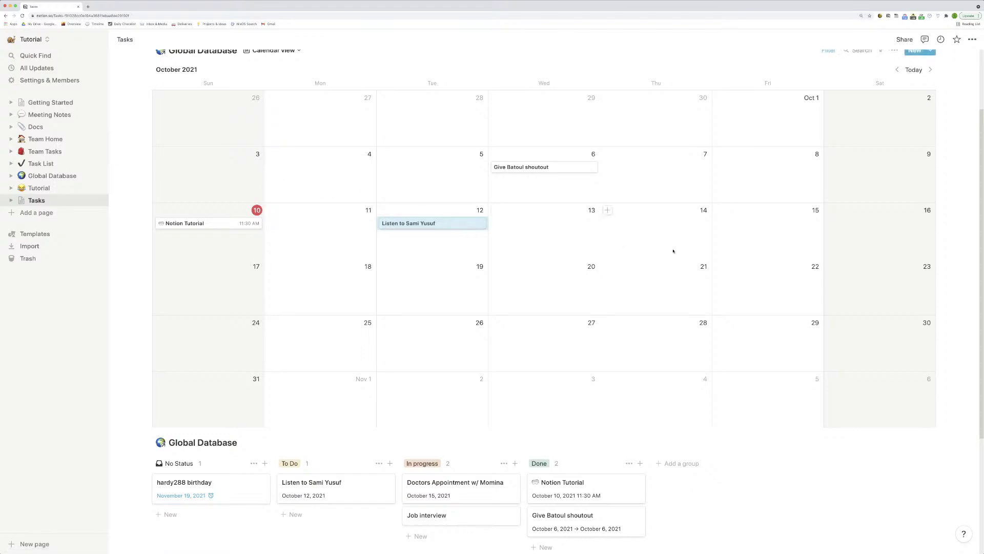
pyautogui.click(565, 486)
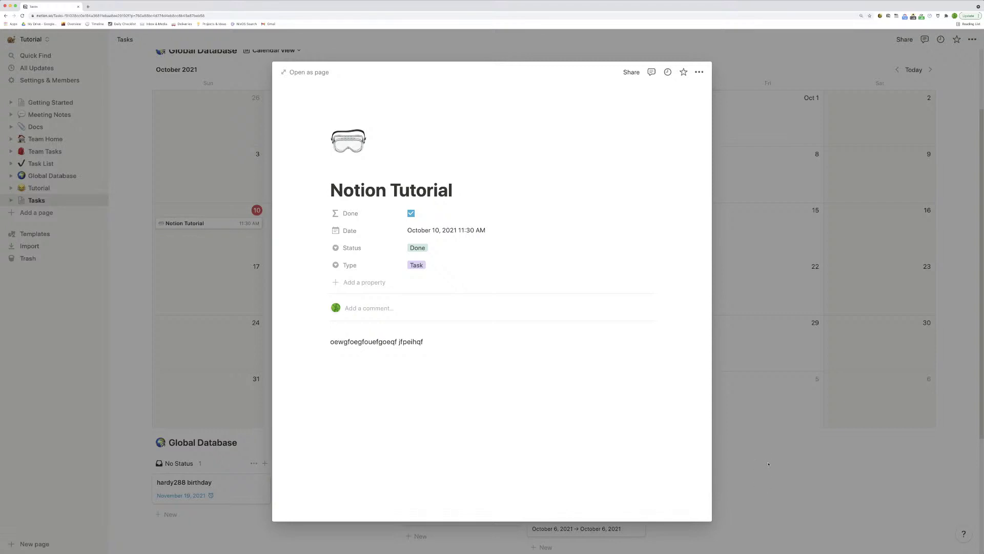
pyautogui.click(769, 469)
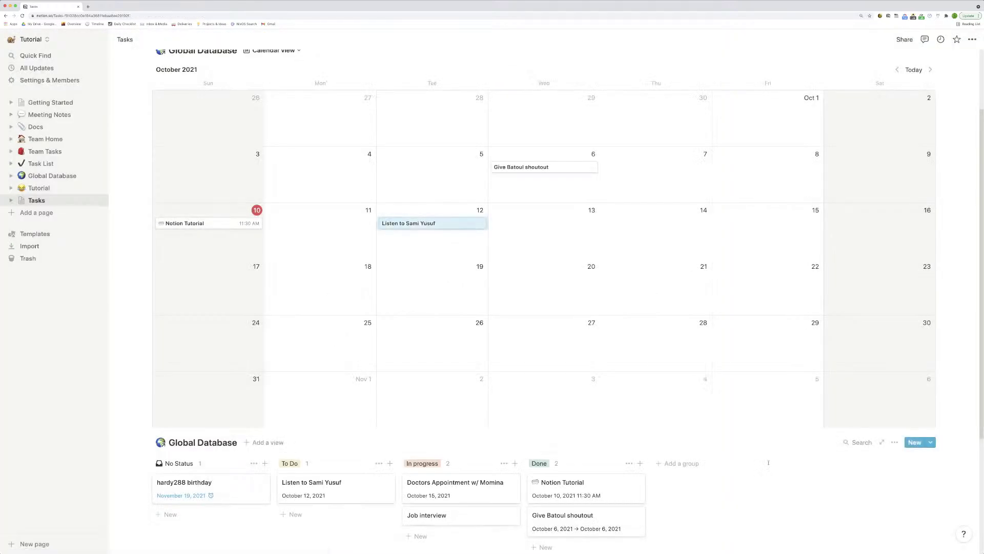